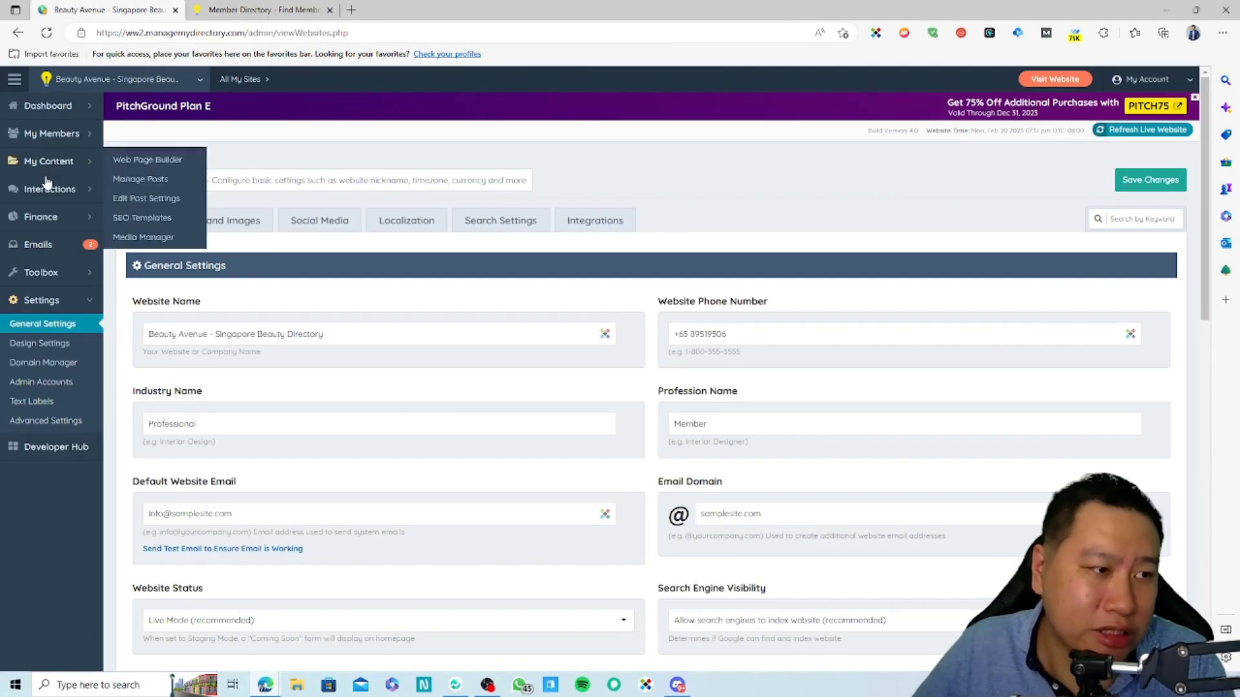
# Compare the public directory website with the admin menu's content, interactions, finance, emails and toolbox sections
pyautogui.click(244, 8)
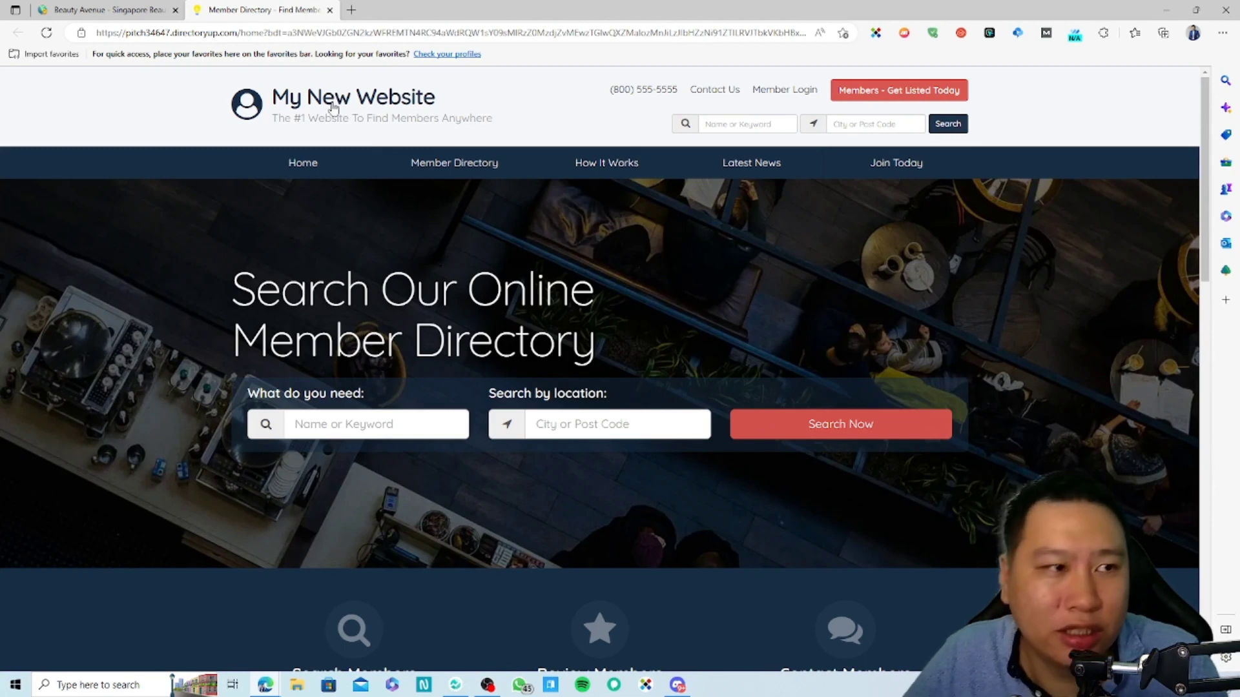
pyautogui.hotkey('ctrl', '1')
pyautogui.moveTo(84, 139)
pyautogui.moveTo(56, 161)
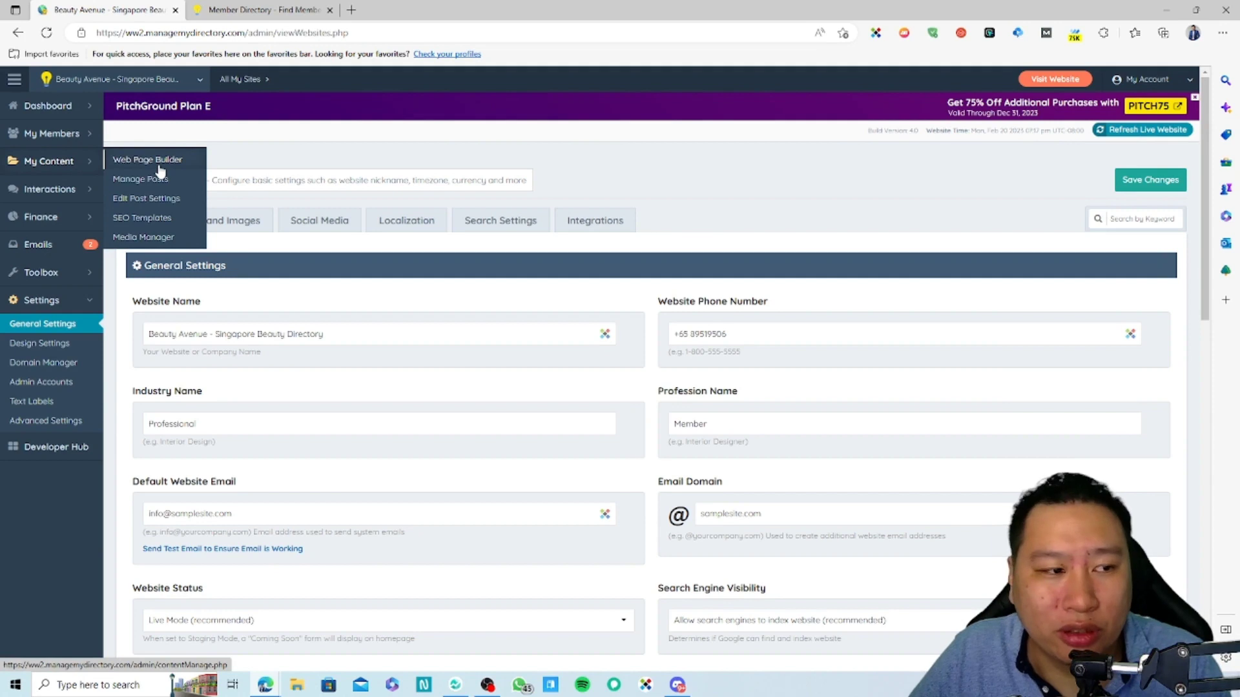
pyautogui.moveTo(52, 246)
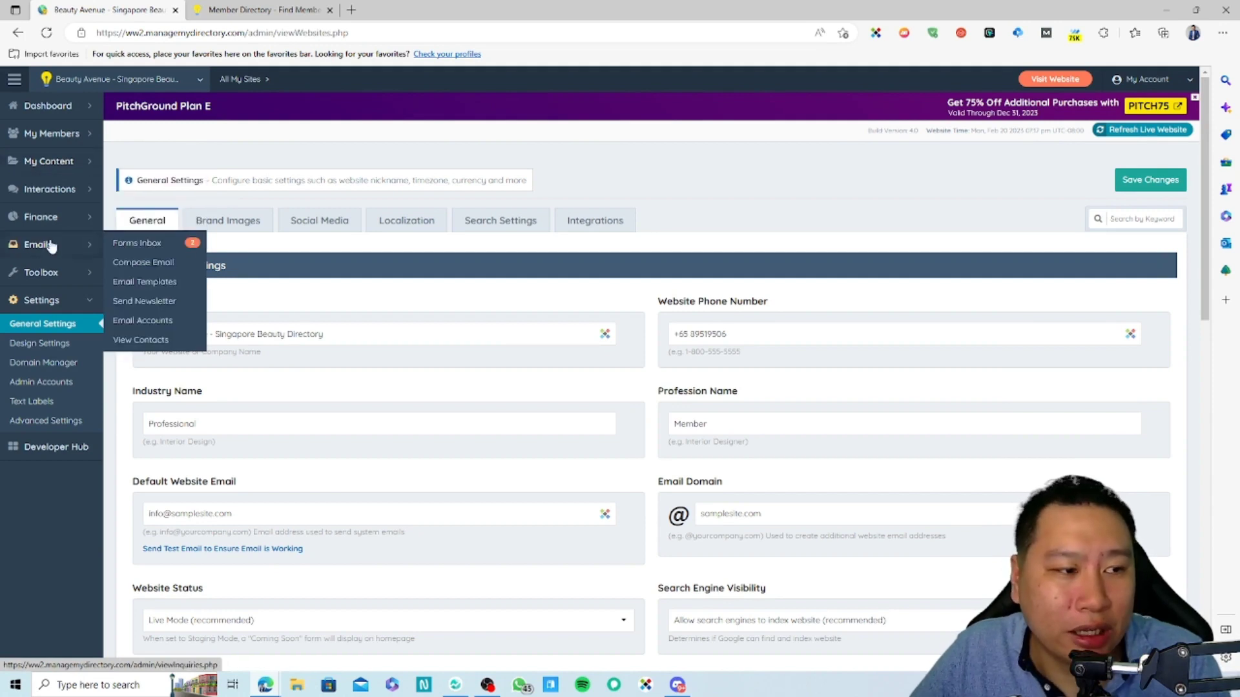
pyautogui.moveTo(58, 198)
pyautogui.moveTo(50, 220)
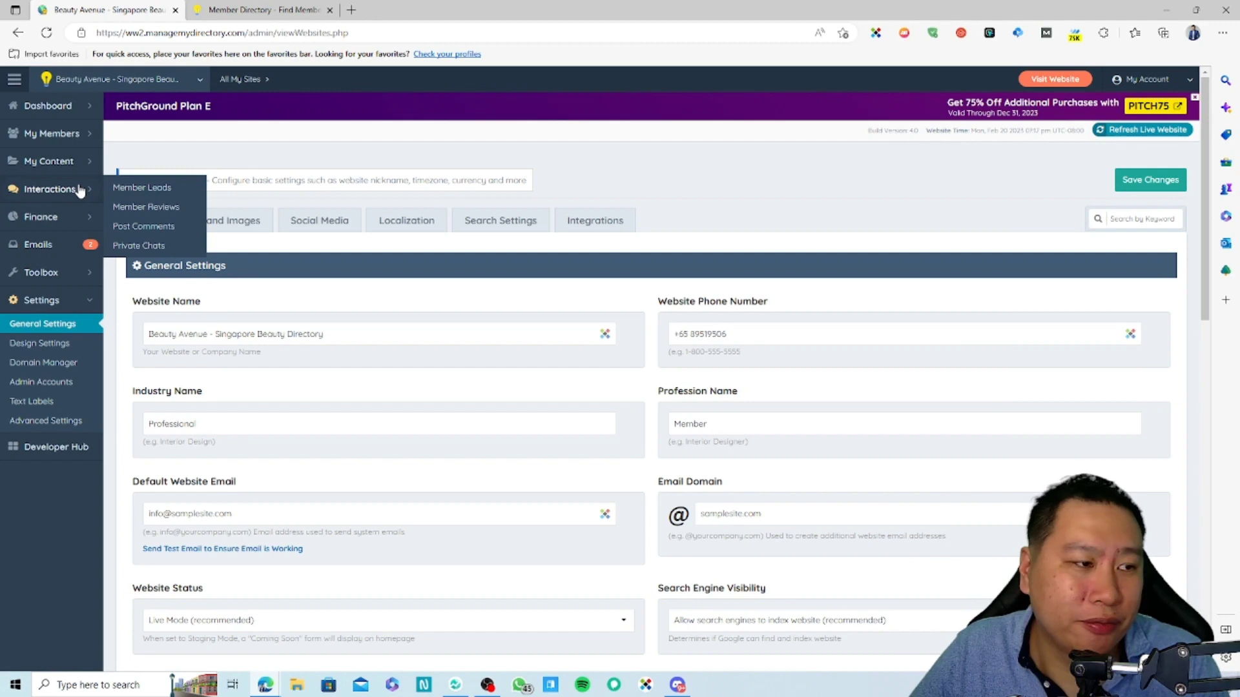
pyautogui.click(265, 9)
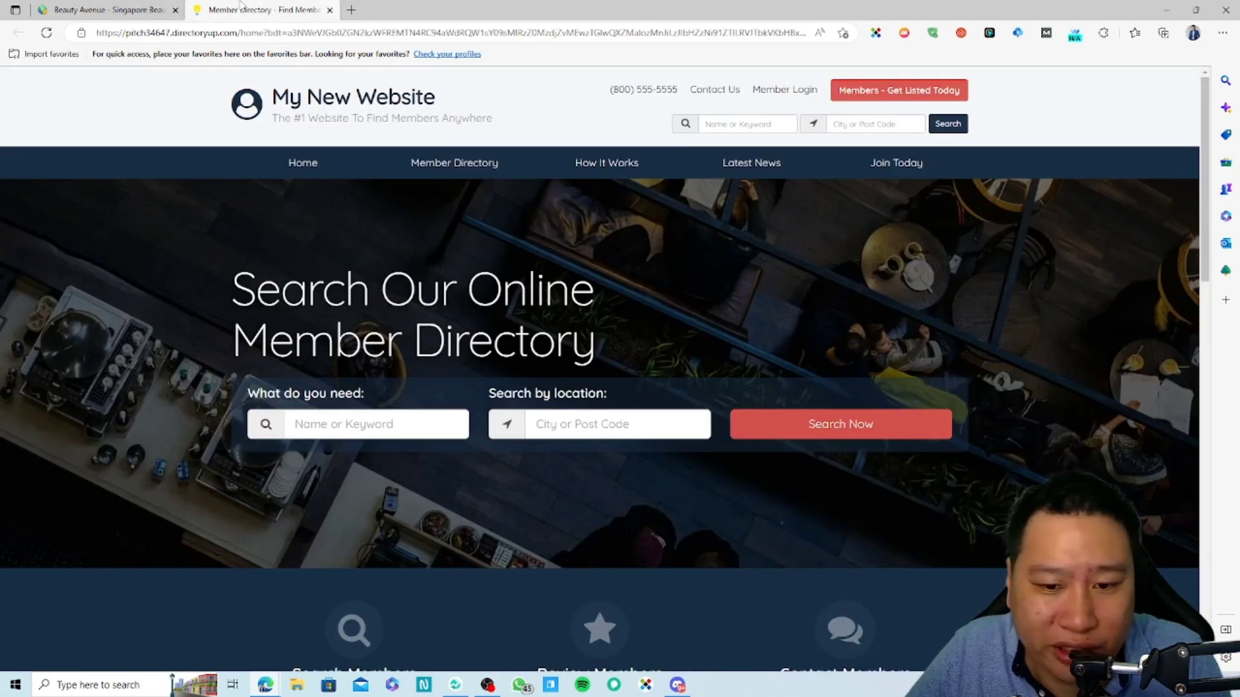
pyautogui.scroll(-4, 846, 644)
pyautogui.scroll(4, 427, 443)
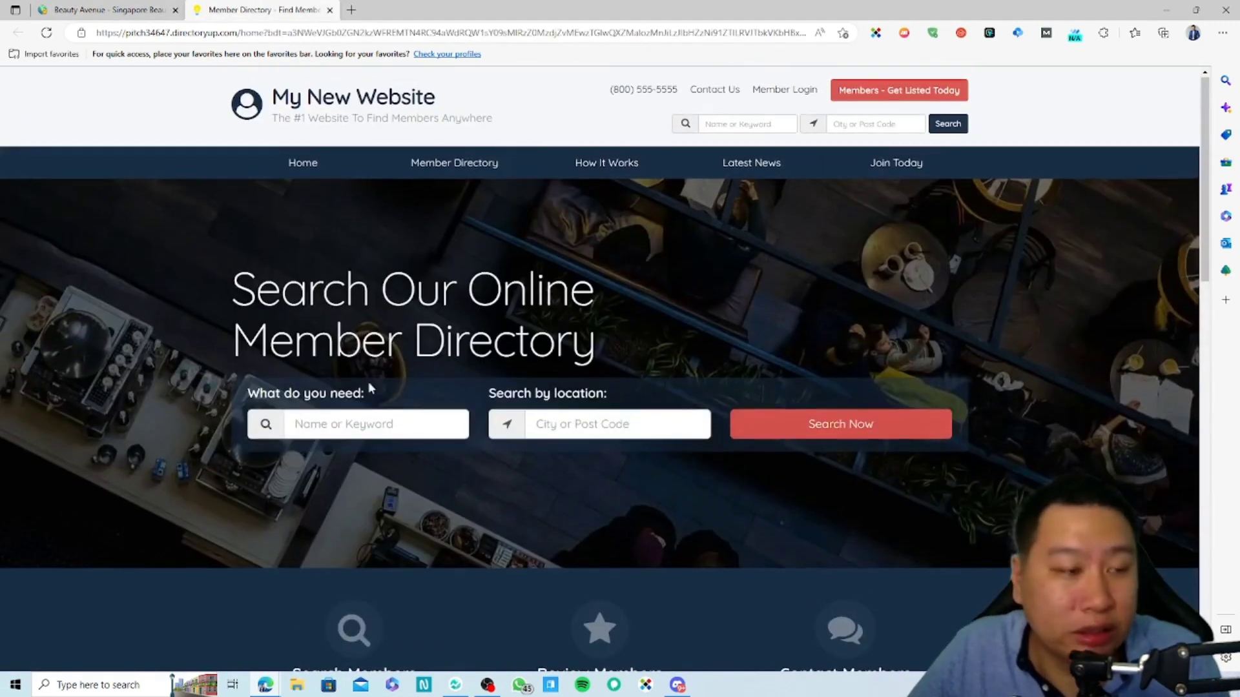
pyautogui.click(110, 9)
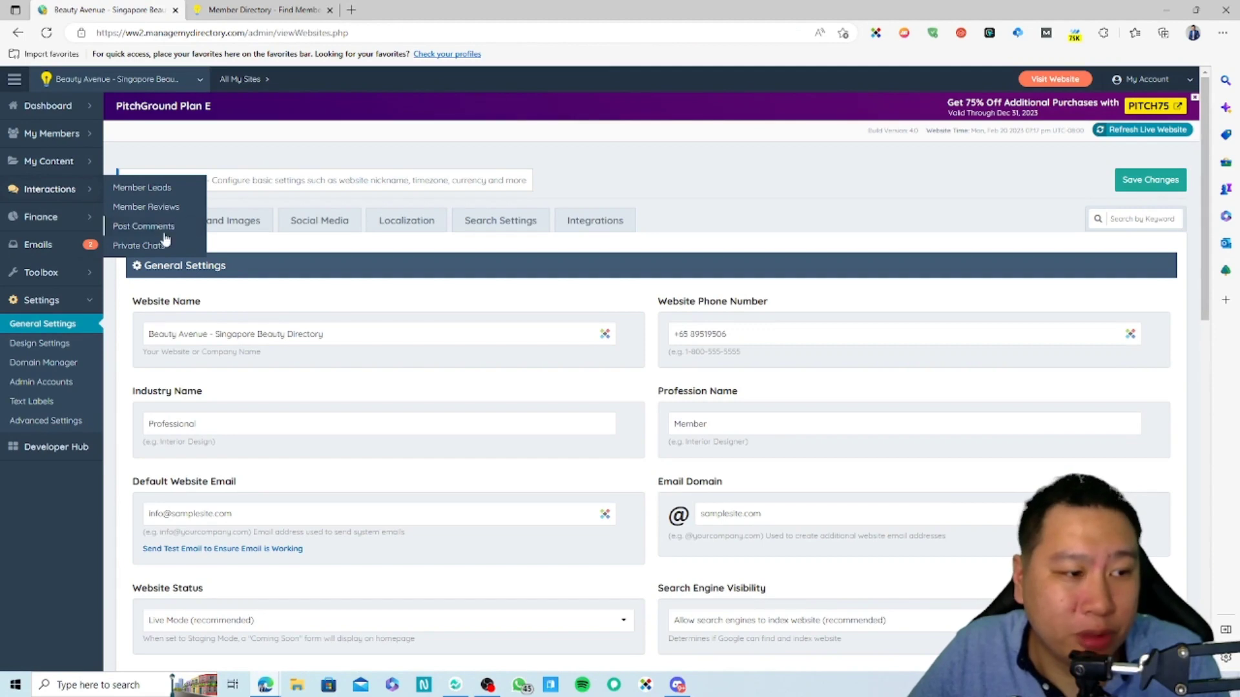
pyautogui.moveTo(61, 277)
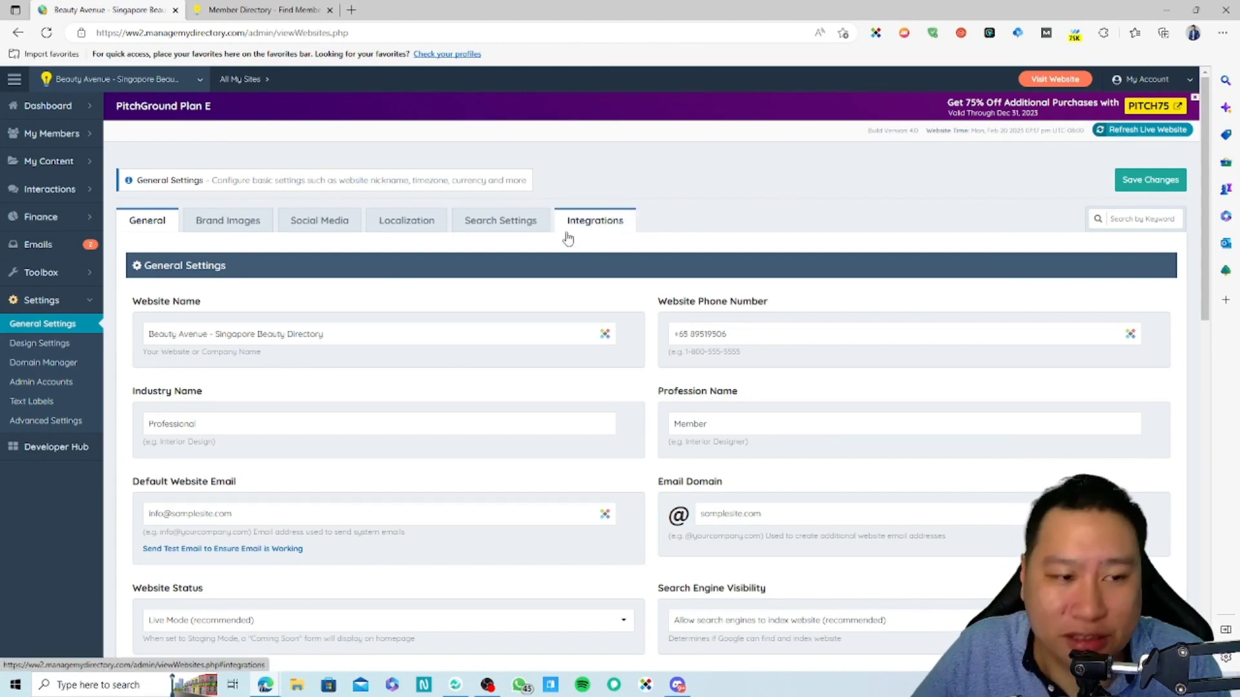
pyautogui.hotkey('ctrl', 'Tab')
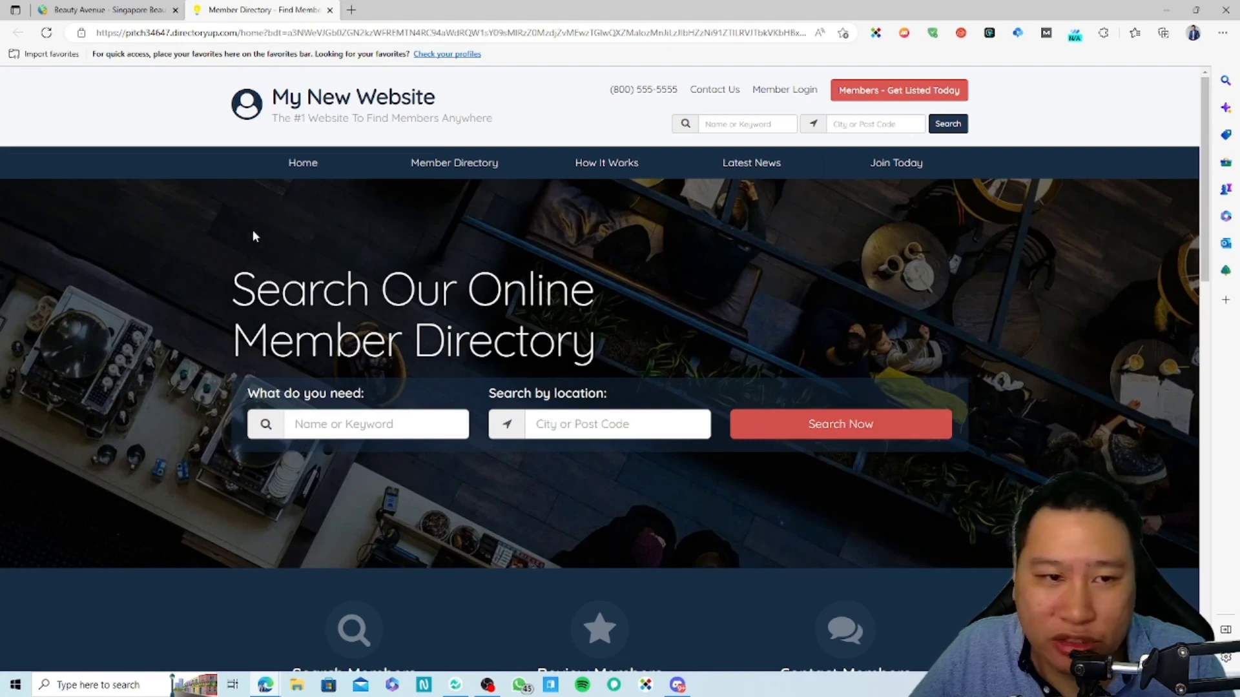
pyautogui.click(110, 9)
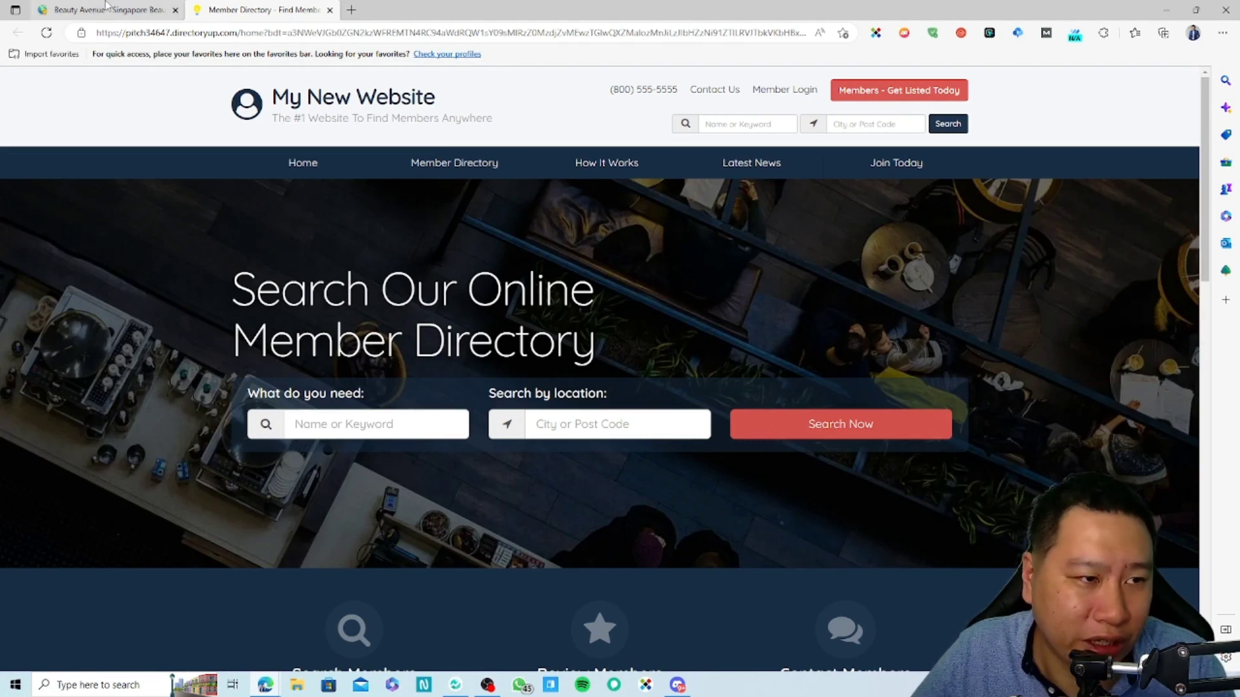
# Set the Industry Name in the general settings to Beauty
pyautogui.scroll(-3, 269, 265)
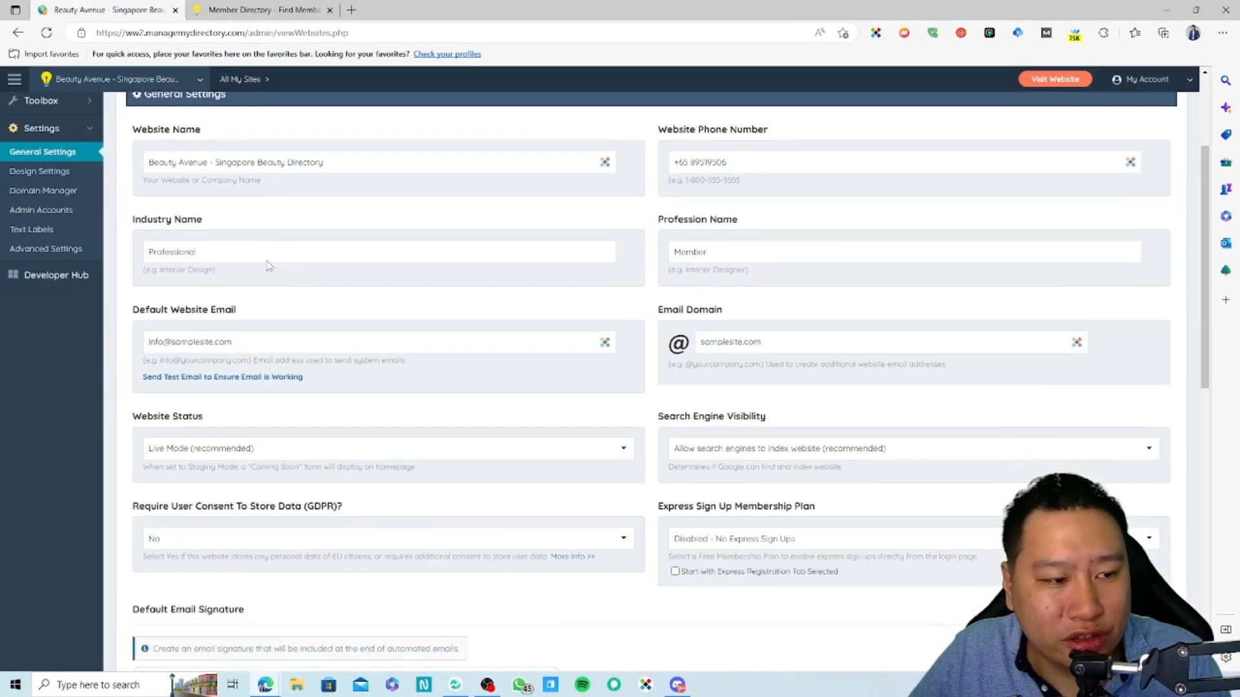
pyautogui.scroll(1, 267, 267)
pyautogui.moveTo(161, 244); pyautogui.dragTo(273, 244)
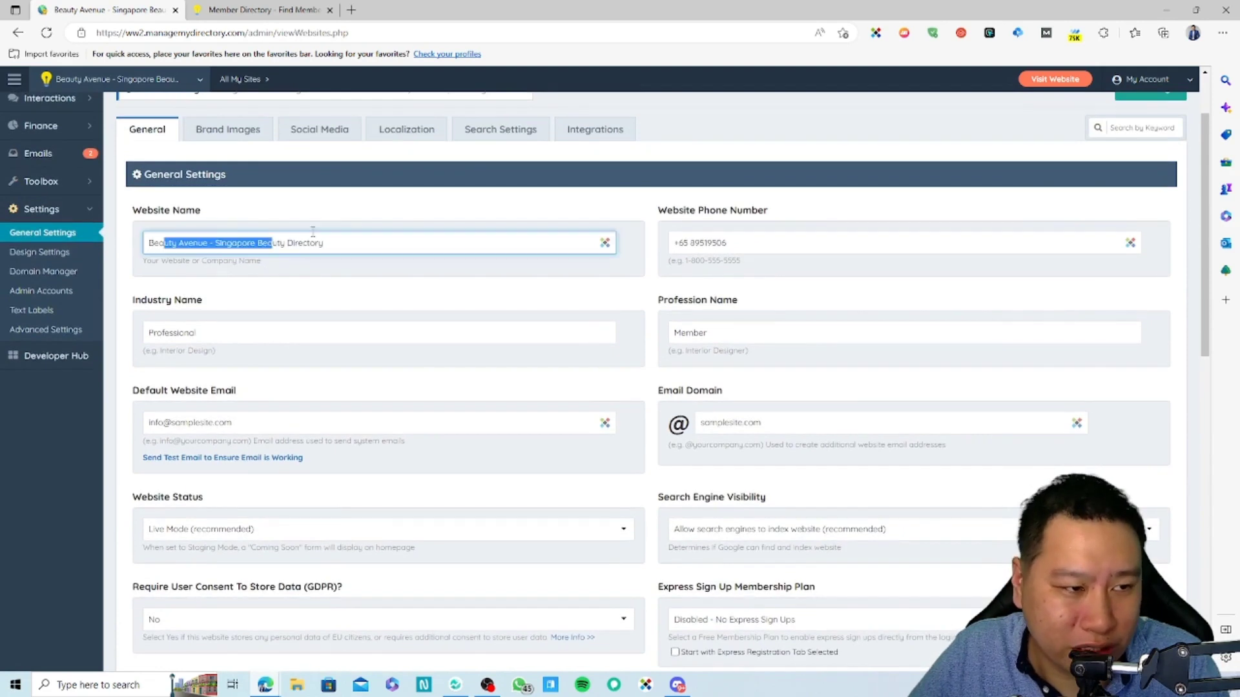
pyautogui.click(303, 277)
pyautogui.click(630, 297)
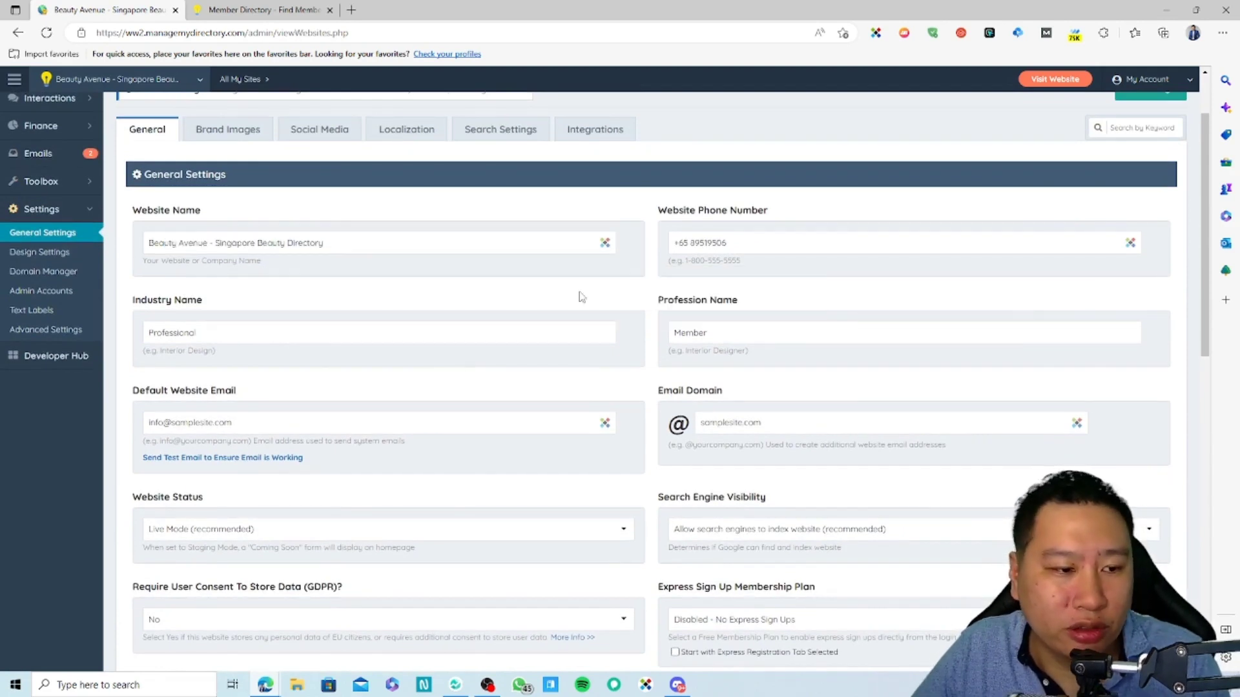
pyautogui.moveTo(250, 332); pyautogui.dragTo(123, 346)
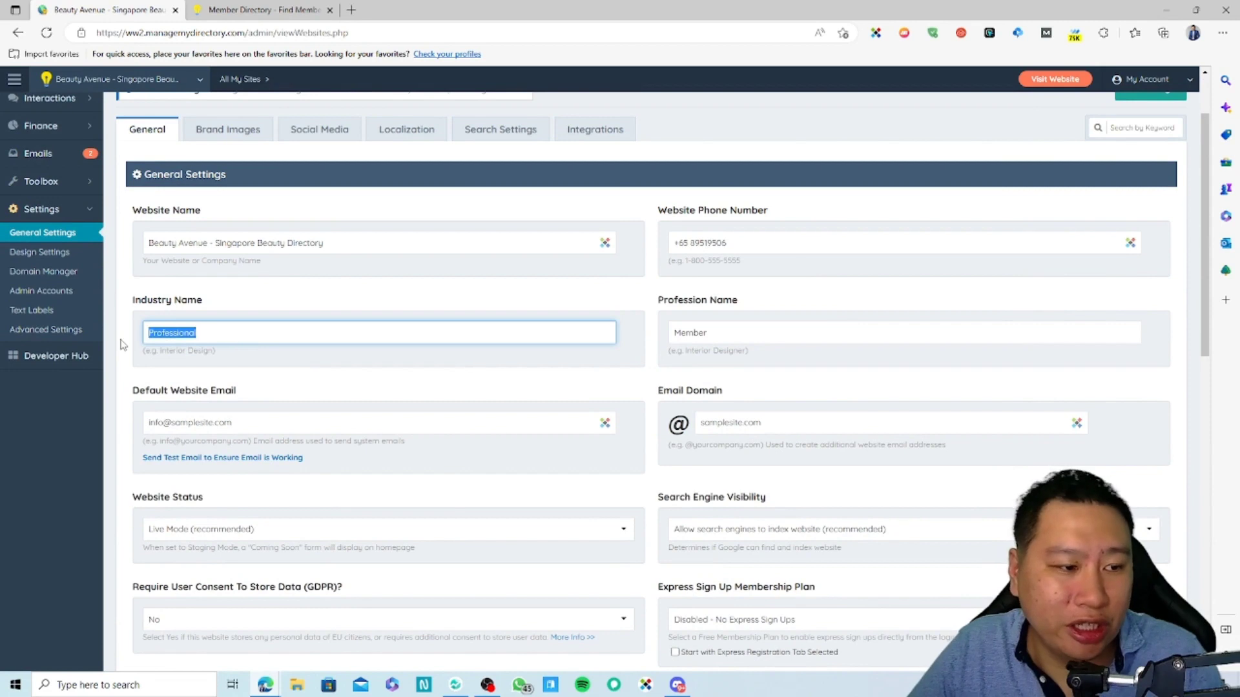
pyautogui.write('Beauty')
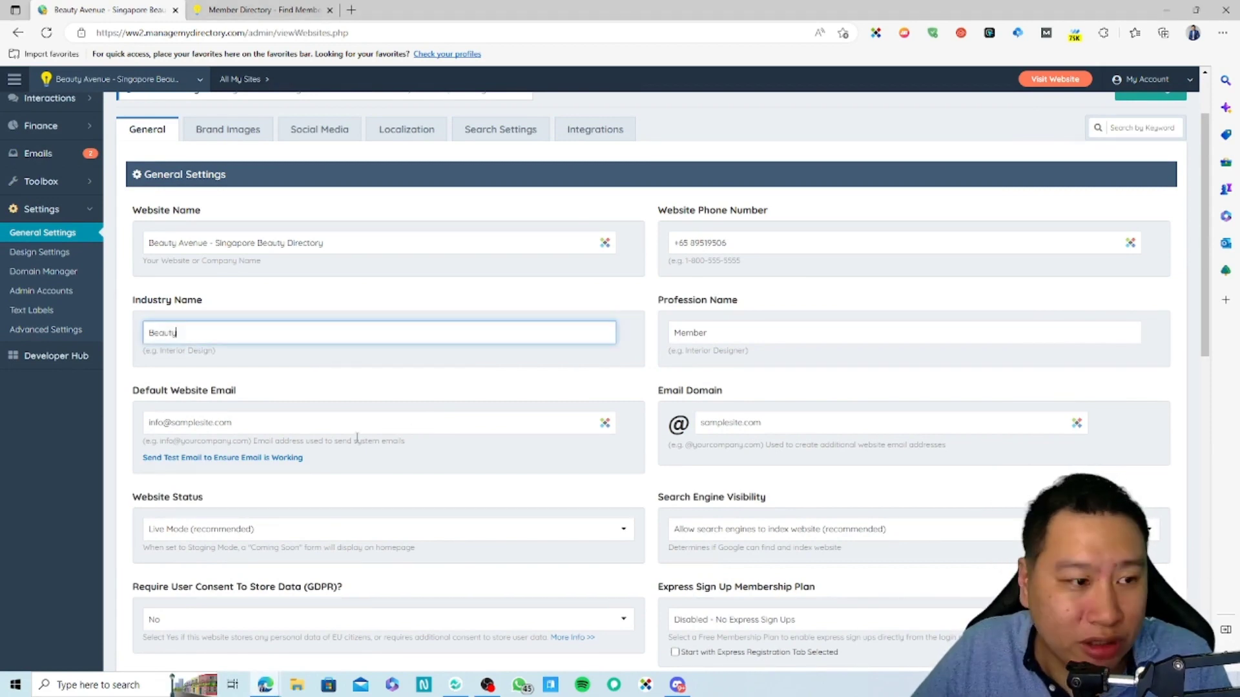
pyautogui.click(309, 303)
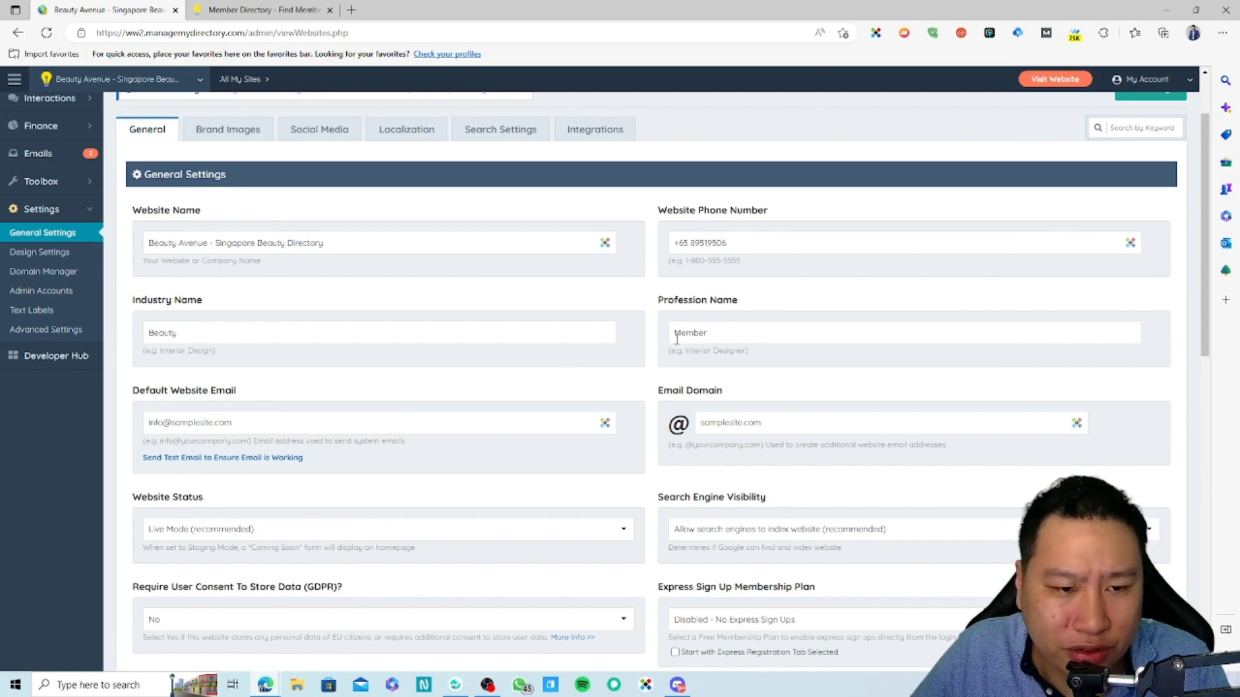
# Review the remaining general settings through the email signature options, leave automatic signatures at No, and save the changes
pyautogui.click(729, 333)
pyautogui.click(649, 379)
pyautogui.scroll(-1, 640, 378)
pyautogui.scroll(-3, 564, 386)
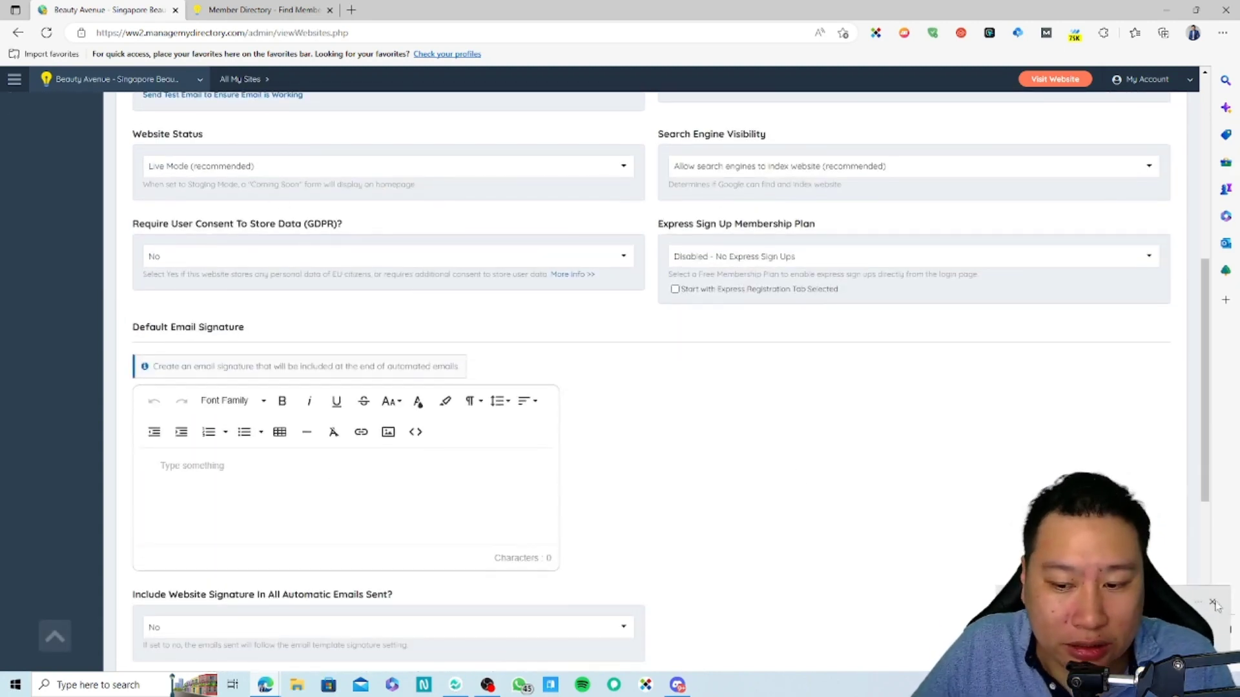
pyautogui.scroll(-3, 349, 452)
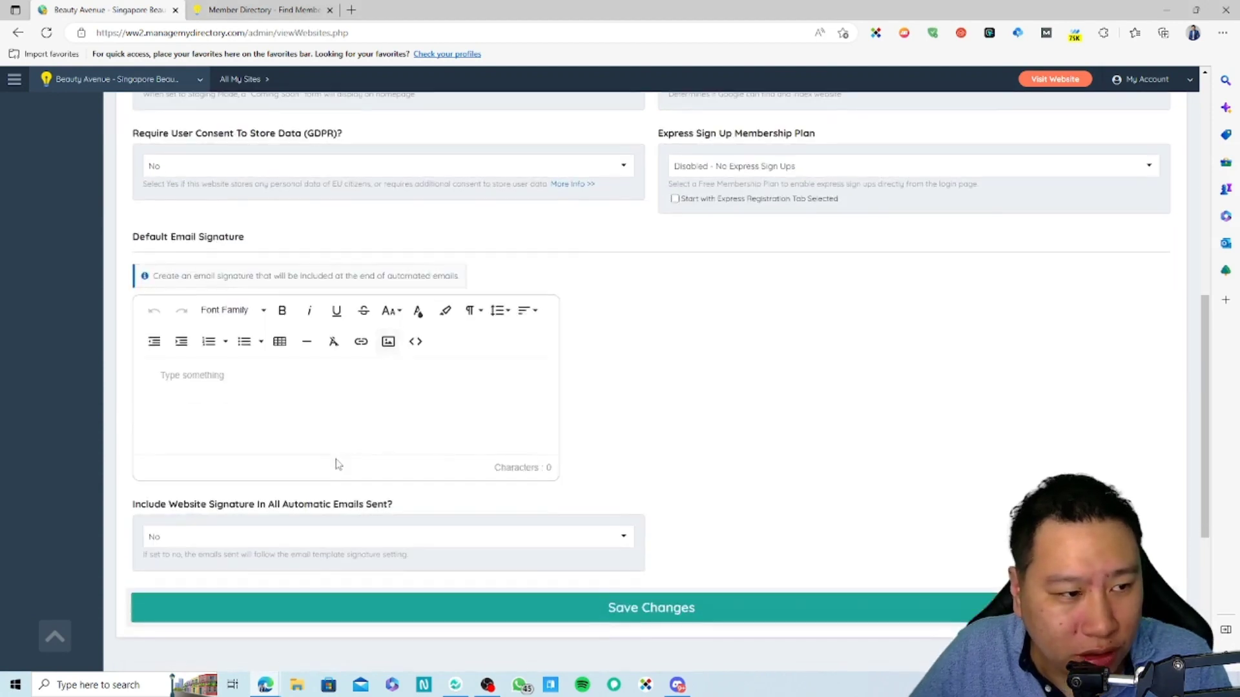
pyautogui.scroll(1, 215, 198)
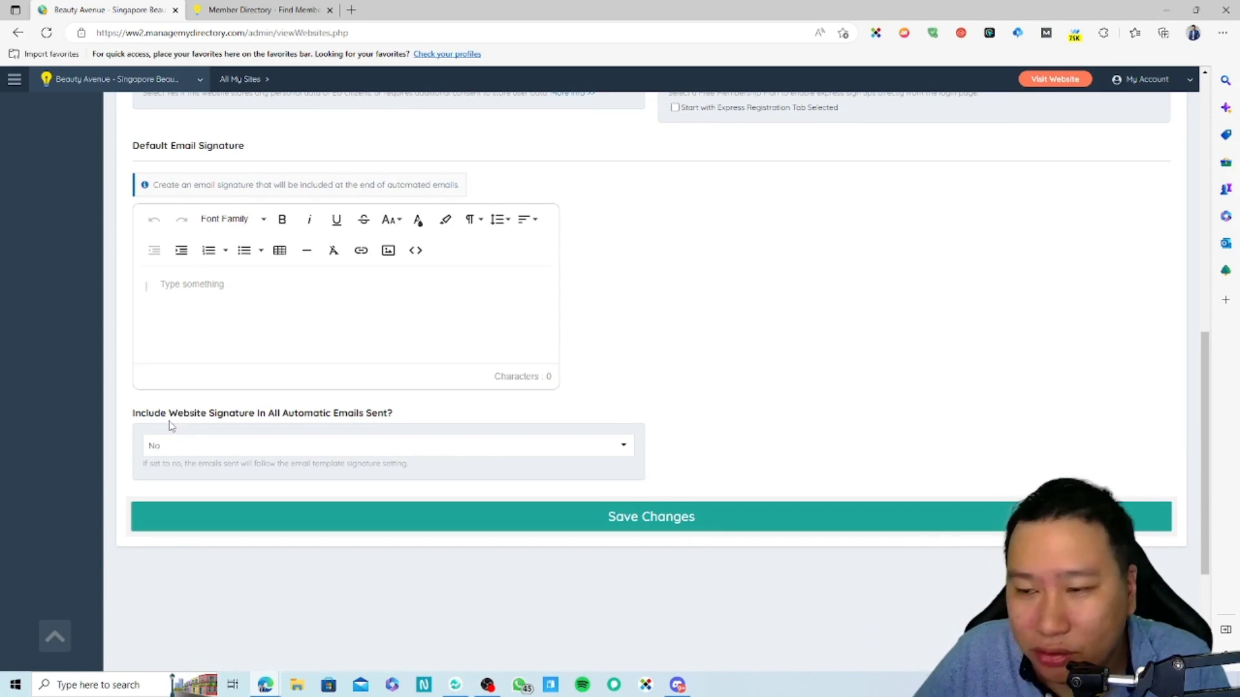
pyautogui.click(214, 445)
pyautogui.click(214, 444)
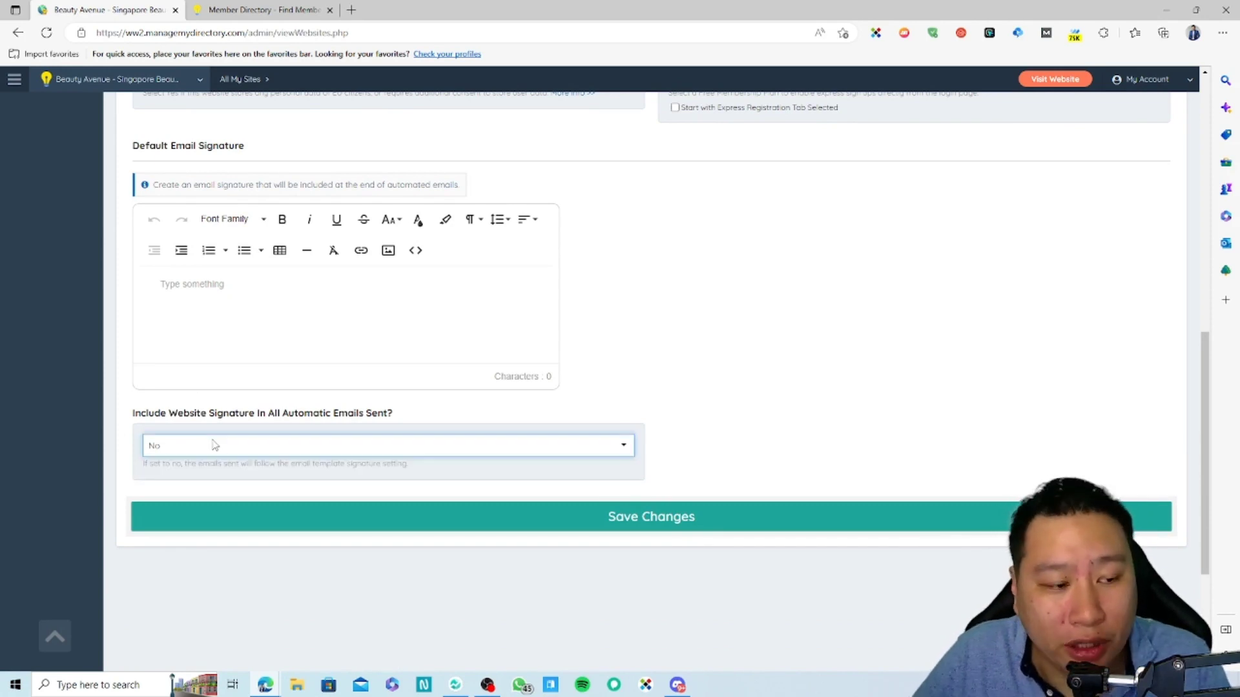
pyautogui.click(355, 528)
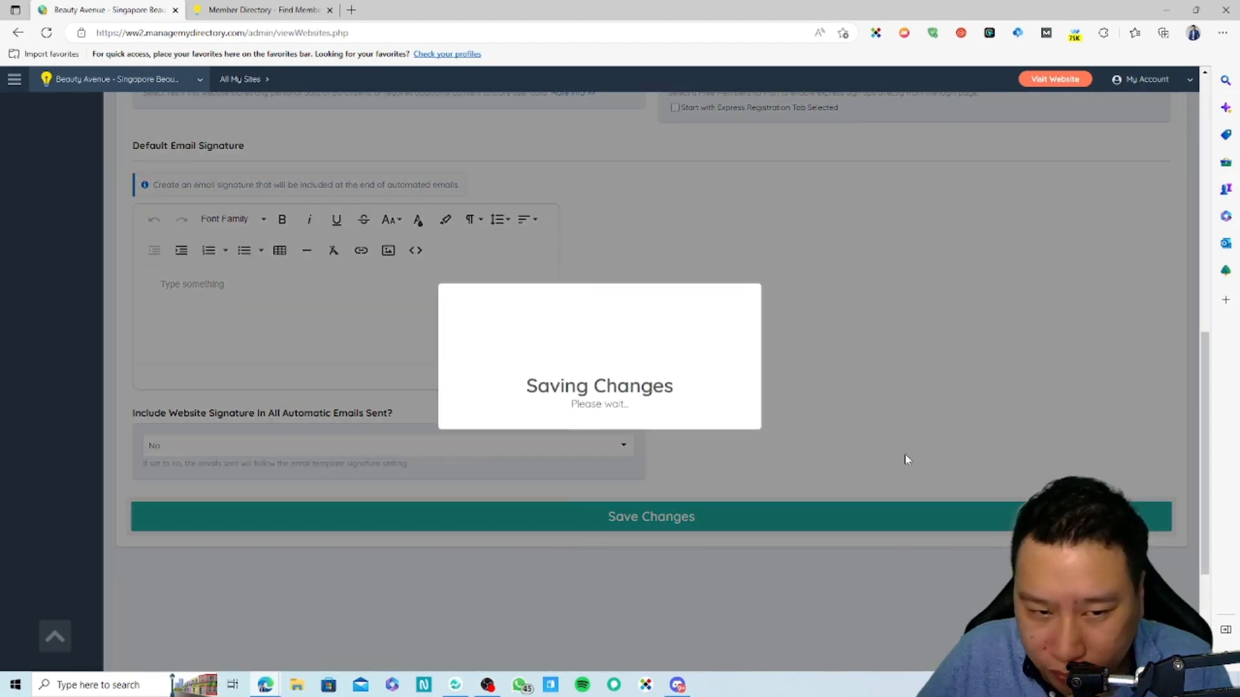
pyautogui.click(614, 422)
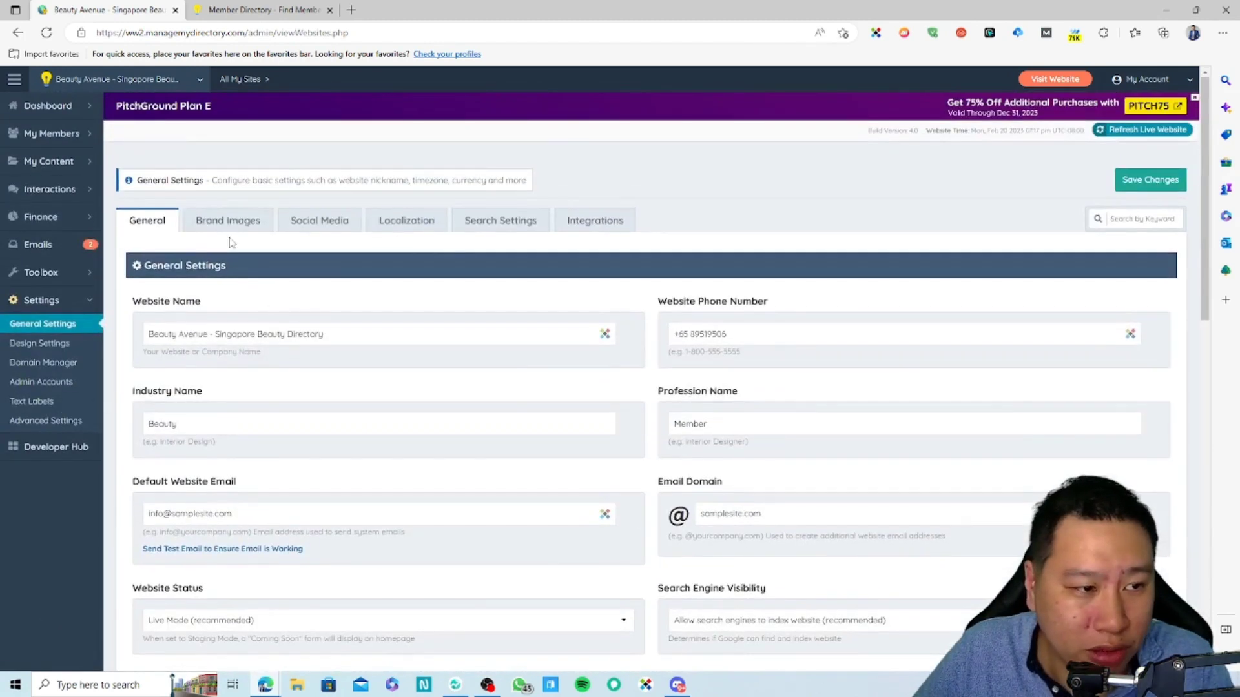
# Open the Brand Images settings and examine the website logo, favicon and default member image options
pyautogui.click(229, 223)
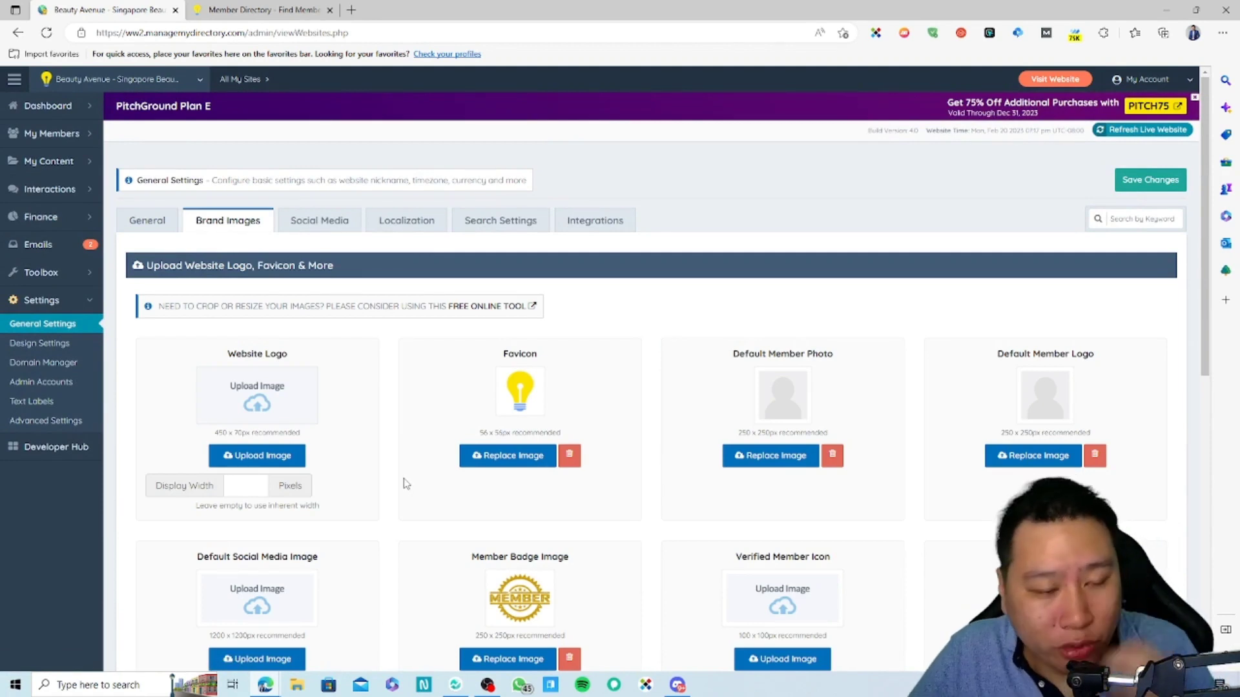
pyautogui.scroll(-2, 867, 490)
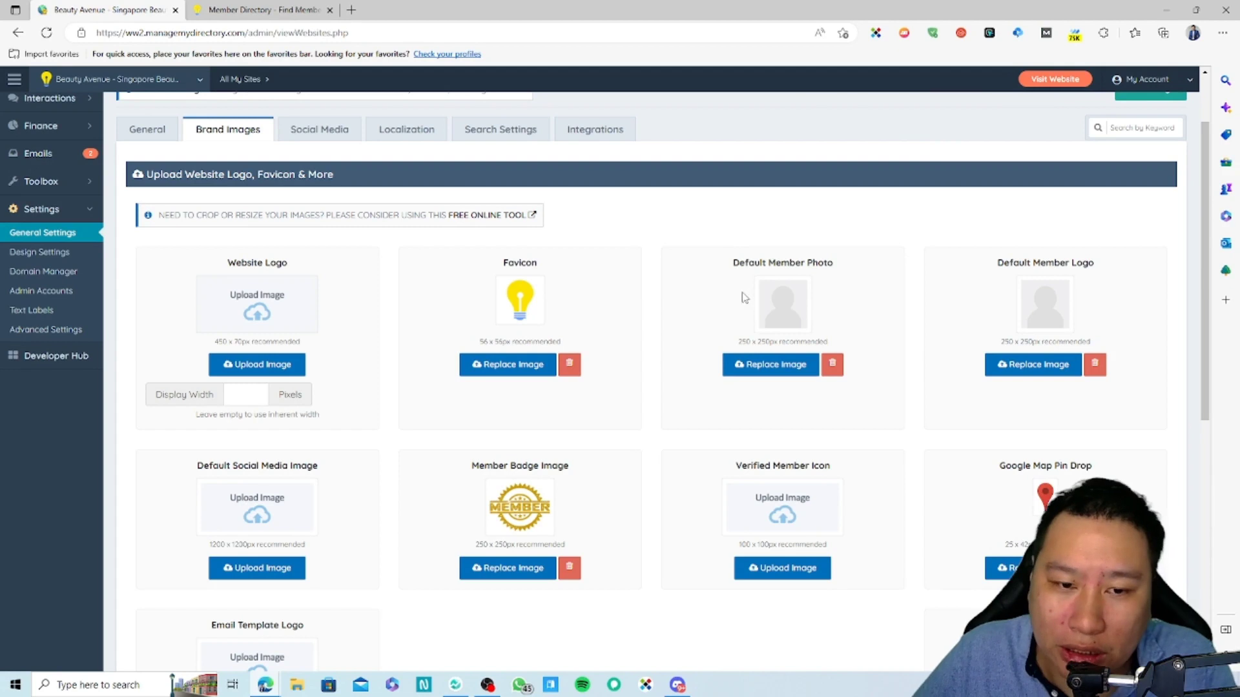
pyautogui.moveTo(1007, 263); pyautogui.dragTo(1077, 263)
pyautogui.click(1037, 275)
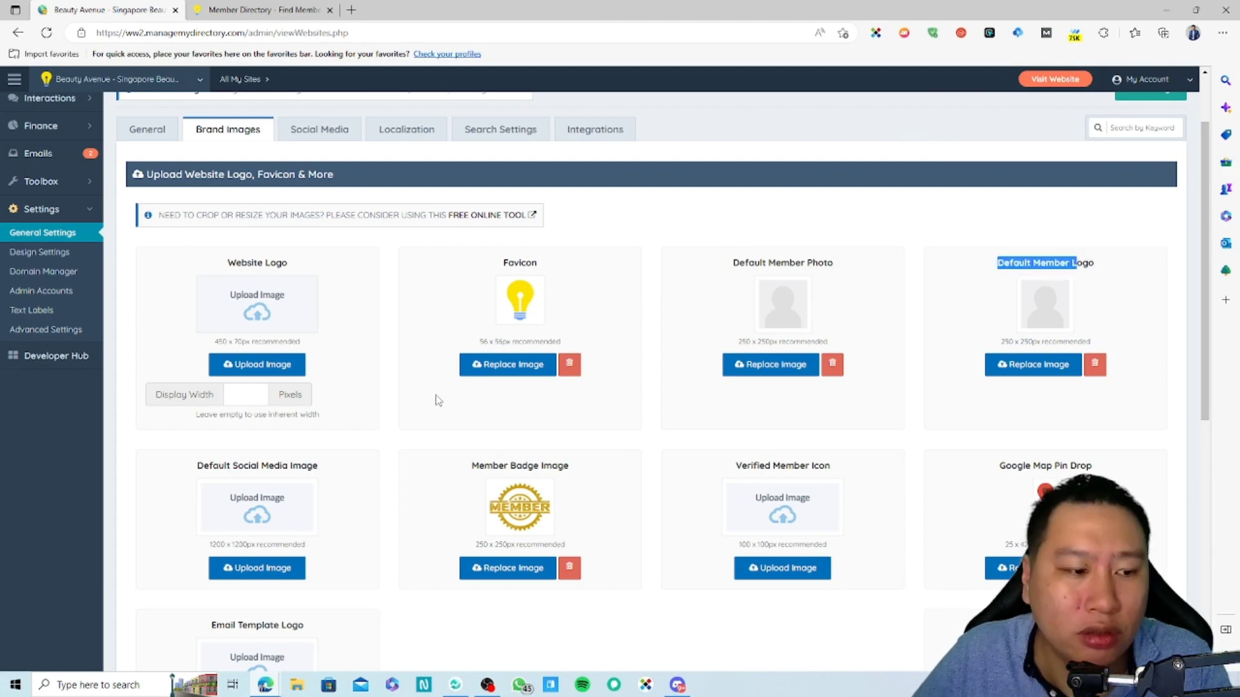
# Examine the image options for social media, member badge, verified icon, Google map pin, email template logo and post search results placeholder
pyautogui.scroll(-4, 435, 400)
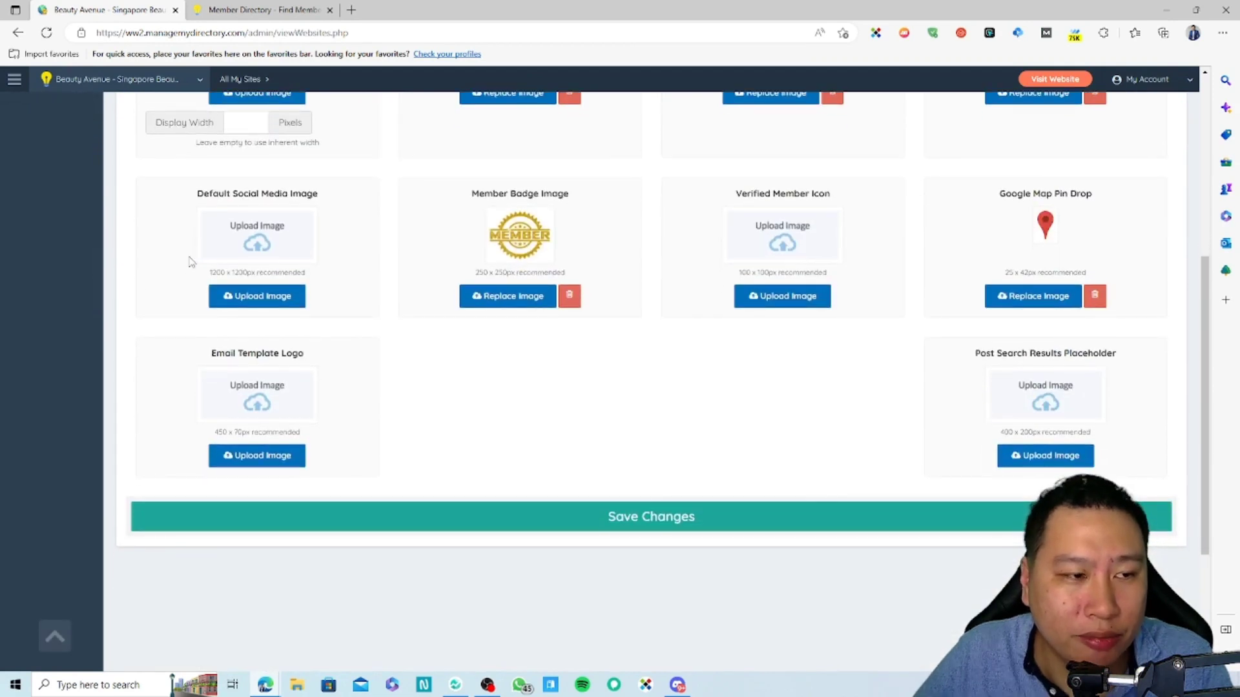
pyautogui.scroll(1, 158, 463)
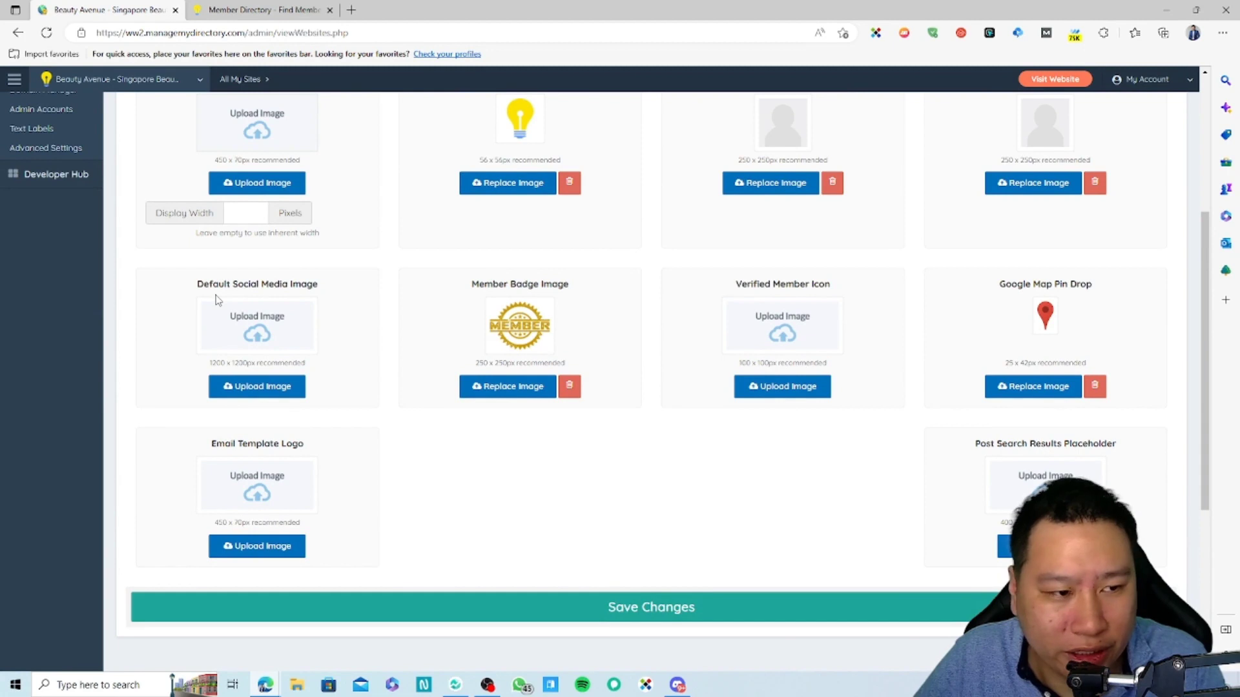
pyautogui.moveTo(502, 284); pyautogui.dragTo(586, 296)
pyautogui.click(585, 297)
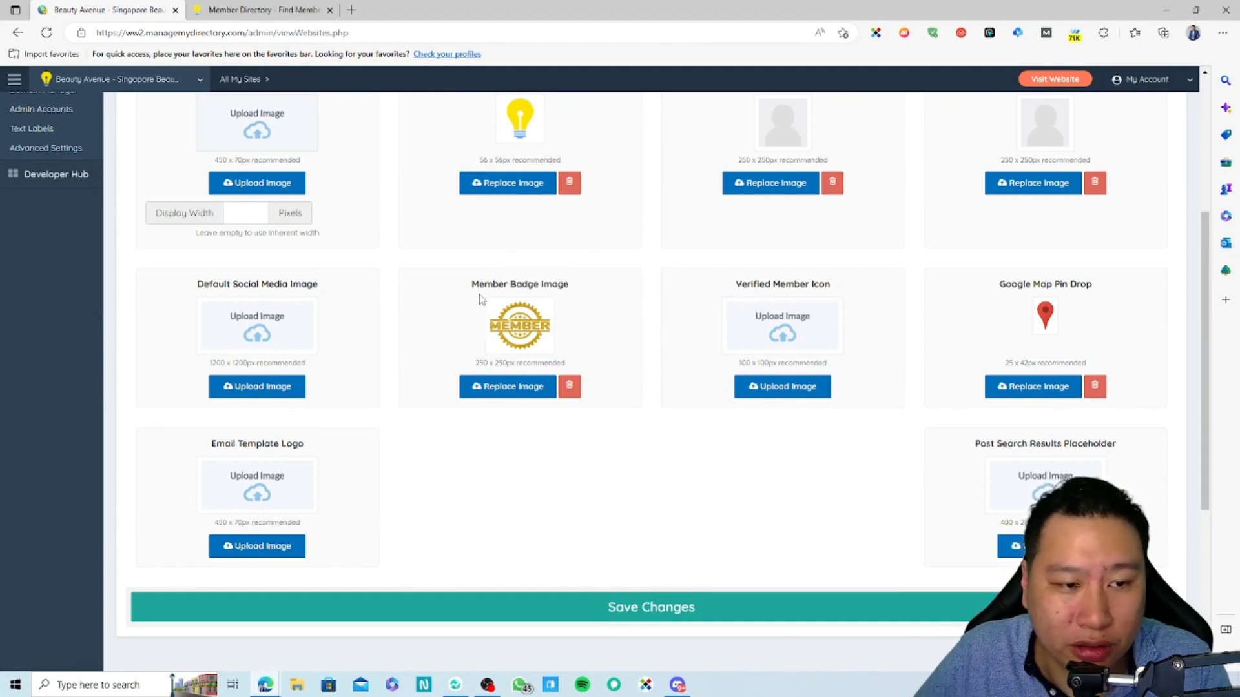
pyautogui.moveTo(472, 284); pyautogui.dragTo(536, 288)
pyautogui.click(678, 363)
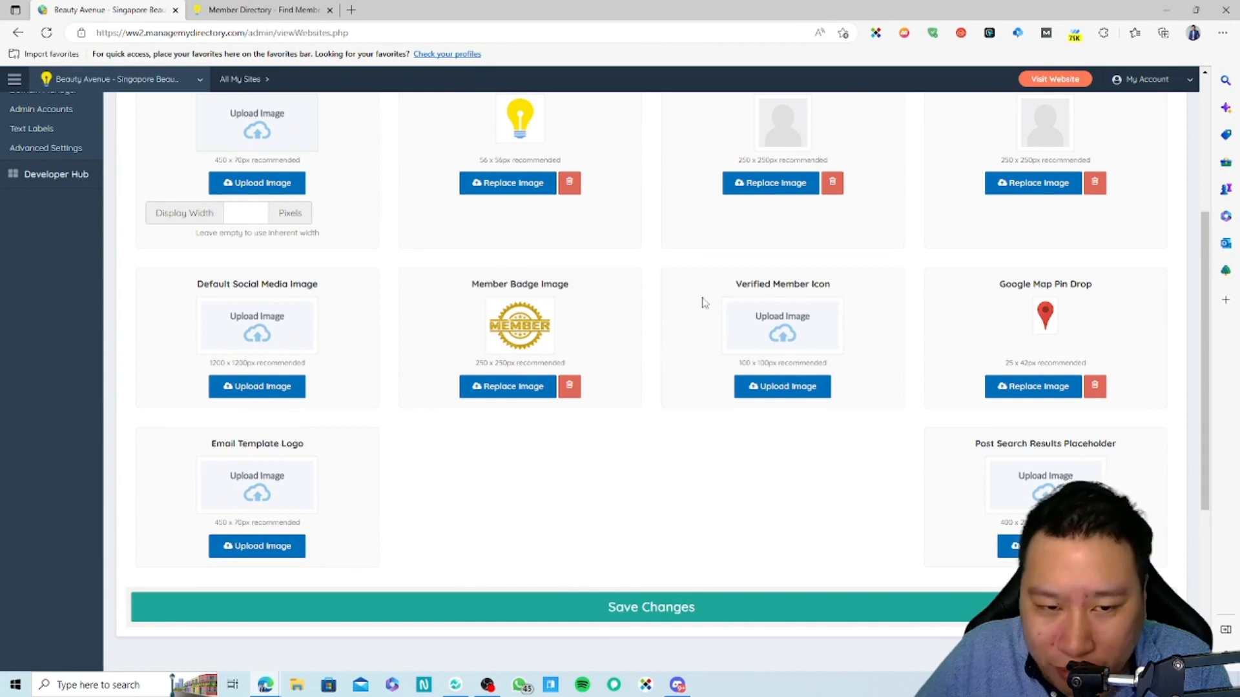
pyautogui.moveTo(735, 284); pyautogui.dragTo(807, 287)
pyautogui.click(871, 359)
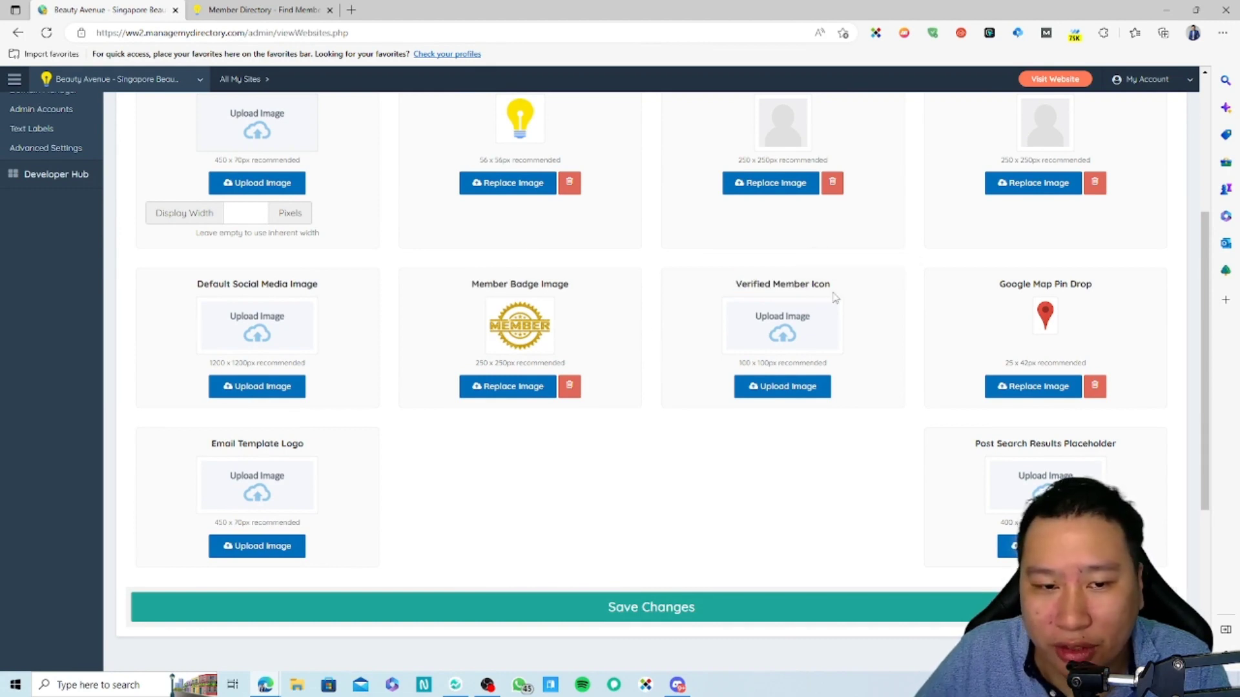
pyautogui.moveTo(999, 284); pyautogui.dragTo(1093, 288)
pyautogui.click(1081, 326)
pyautogui.moveTo(997, 284); pyautogui.dragTo(1065, 287)
pyautogui.click(1062, 305)
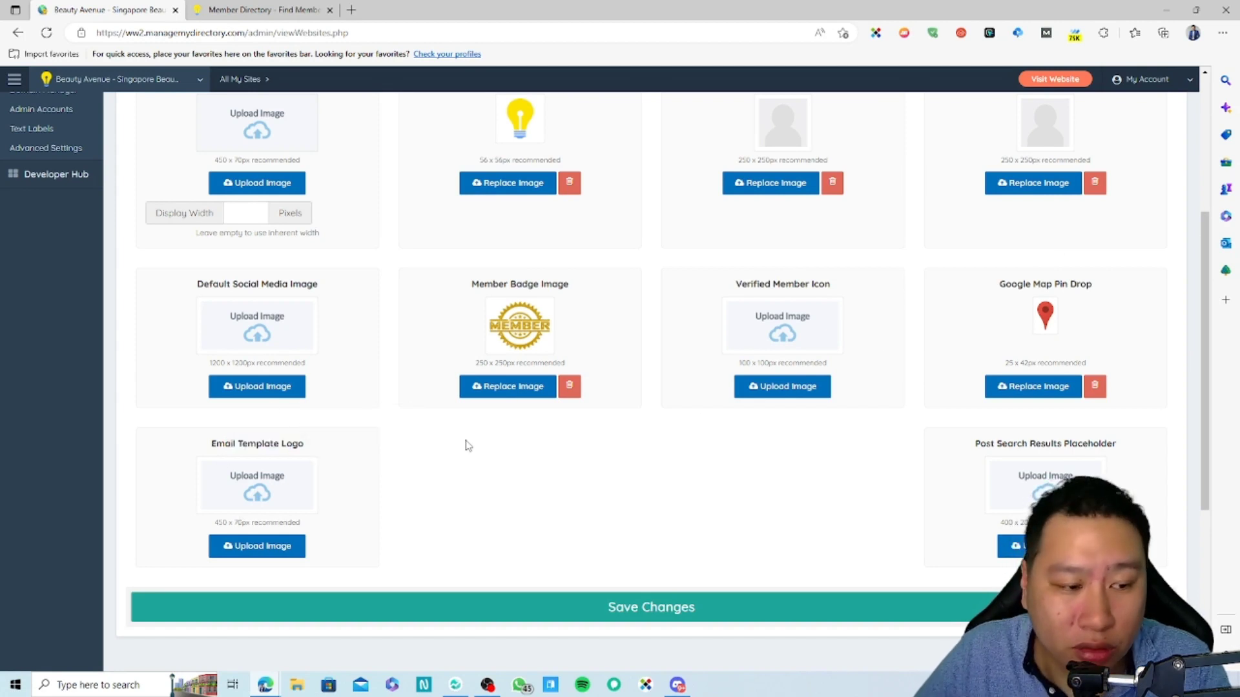
pyautogui.moveTo(988, 444); pyautogui.dragTo(1112, 456)
pyautogui.click(1014, 453)
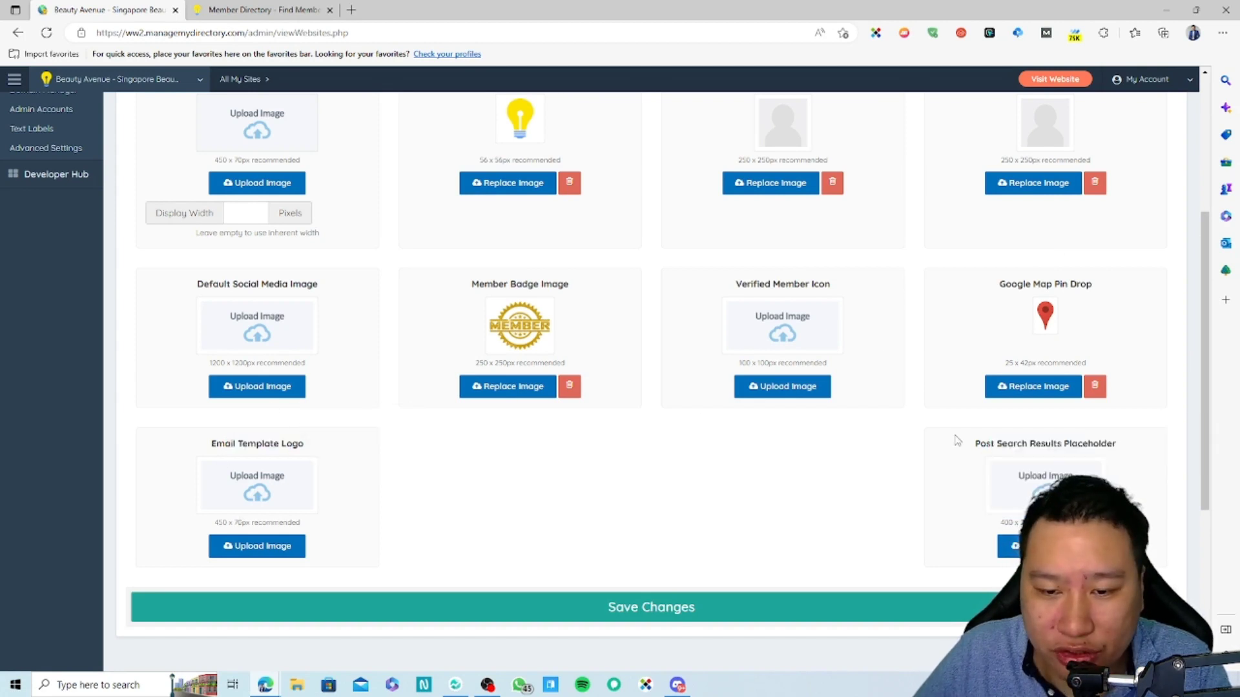
# Open the website's Social Media link settings
pyautogui.scroll(5, 783, 501)
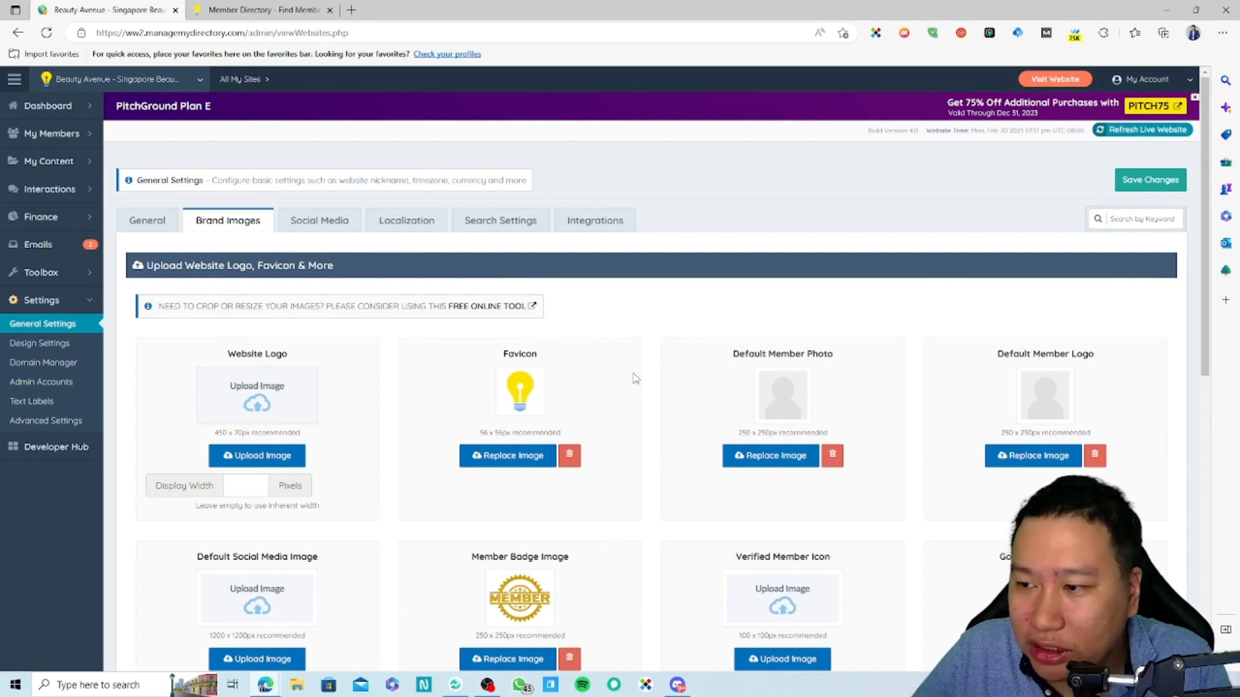
pyautogui.scroll(-1, 631, 387)
pyautogui.scroll(1, 470, 363)
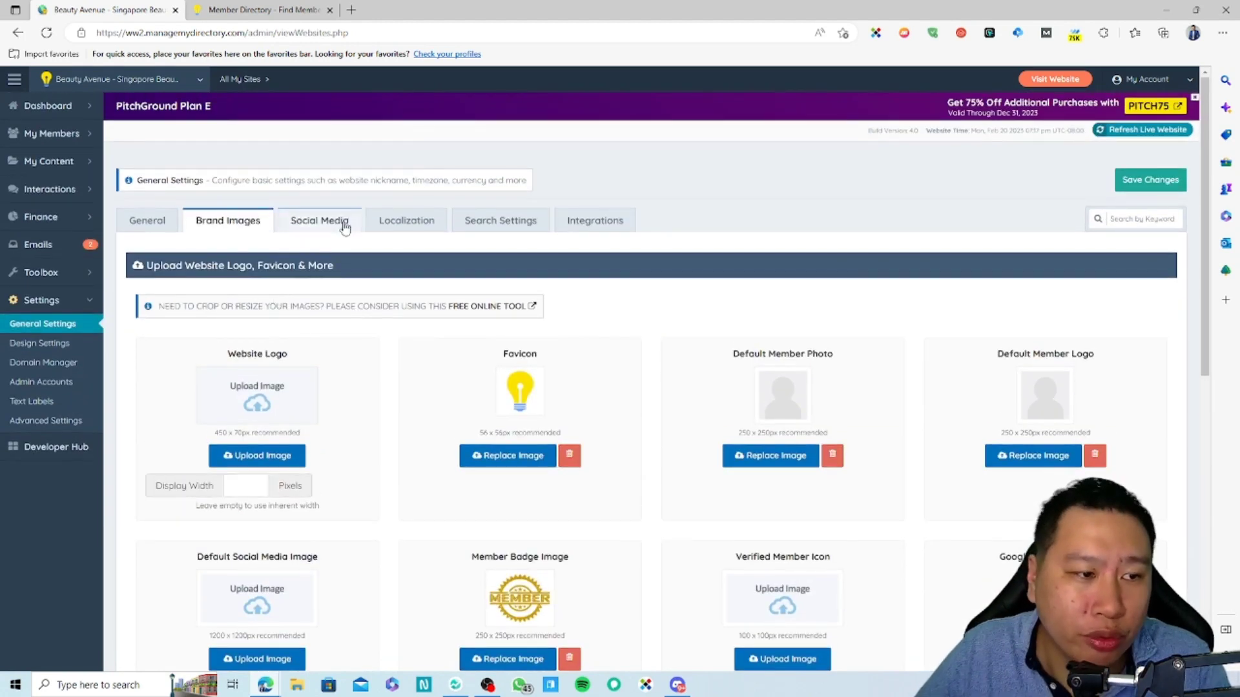
pyautogui.click(308, 230)
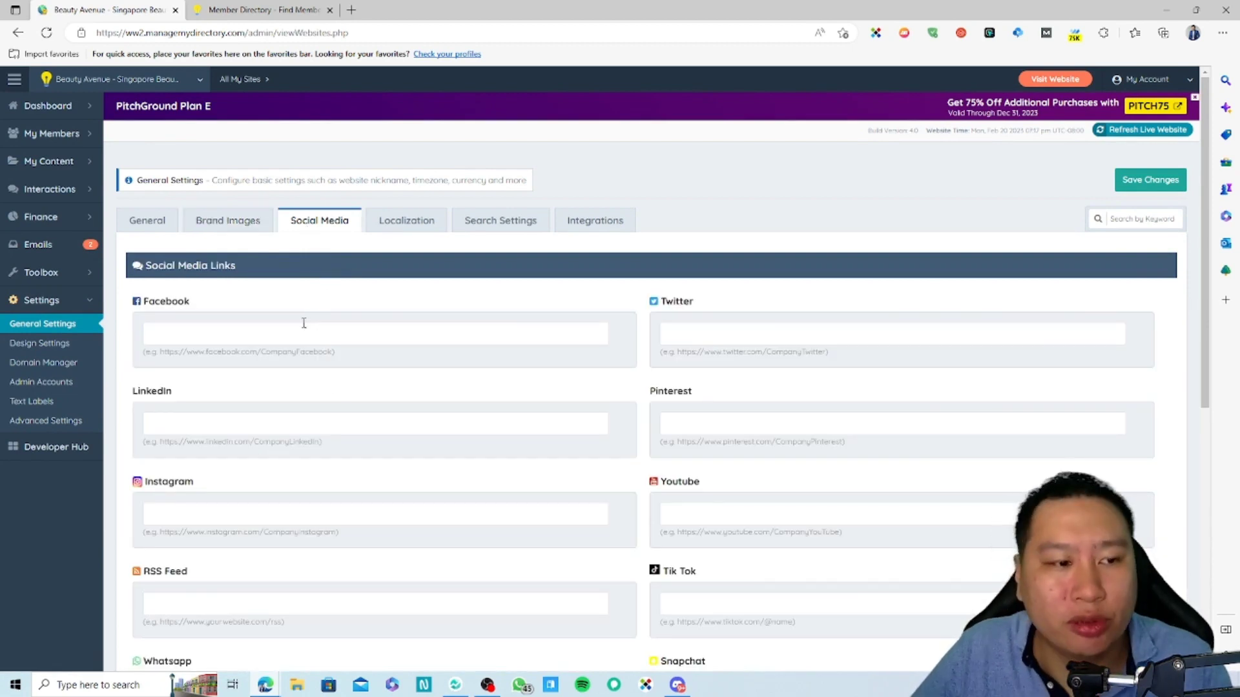
# Look through the social media link fields down to Whatsapp and Snapchat, and open the Localization settings
pyautogui.scroll(-3, 409, 335)
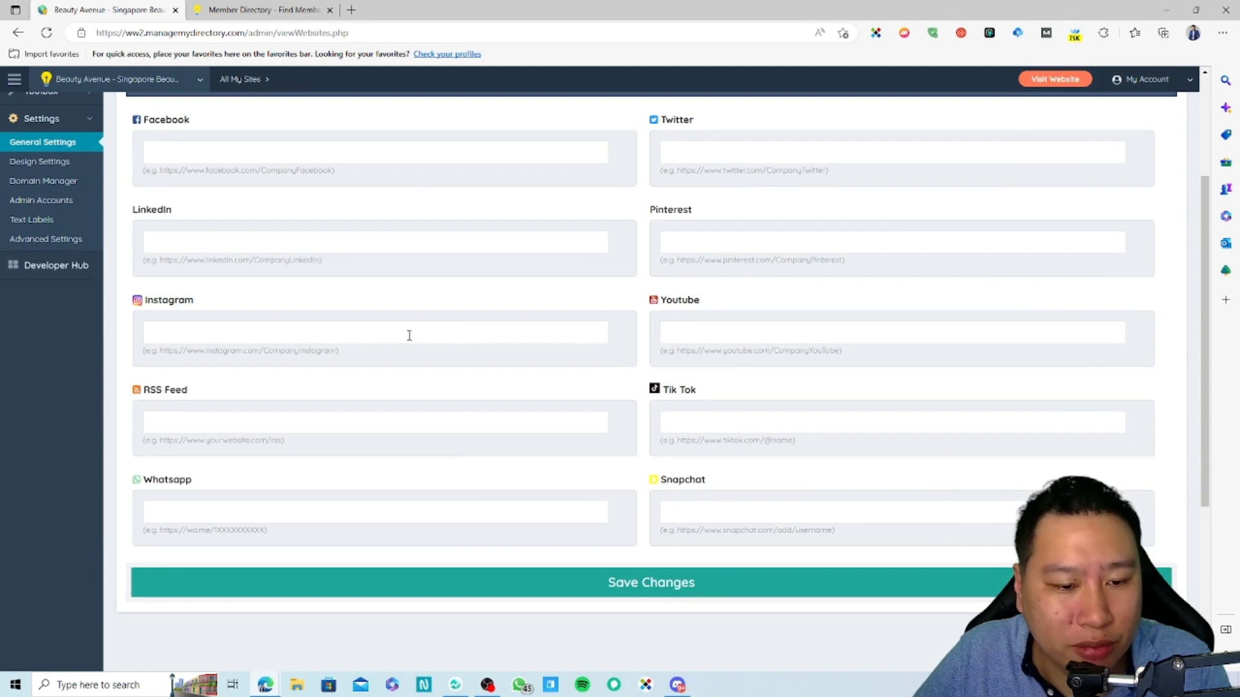
pyautogui.scroll(3, 409, 335)
pyautogui.click(428, 224)
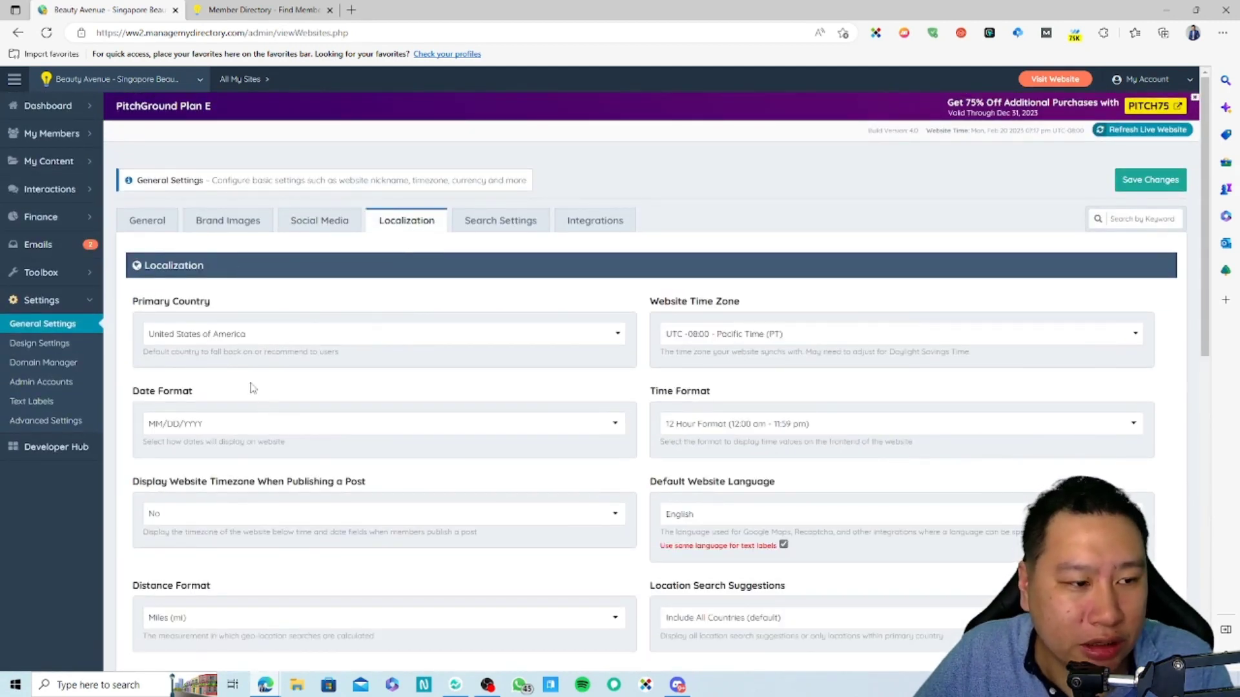
# Set the primary country to Singapore and the website time zone to UTC +08:00 - Singapore, Asia
pyautogui.click(357, 342)
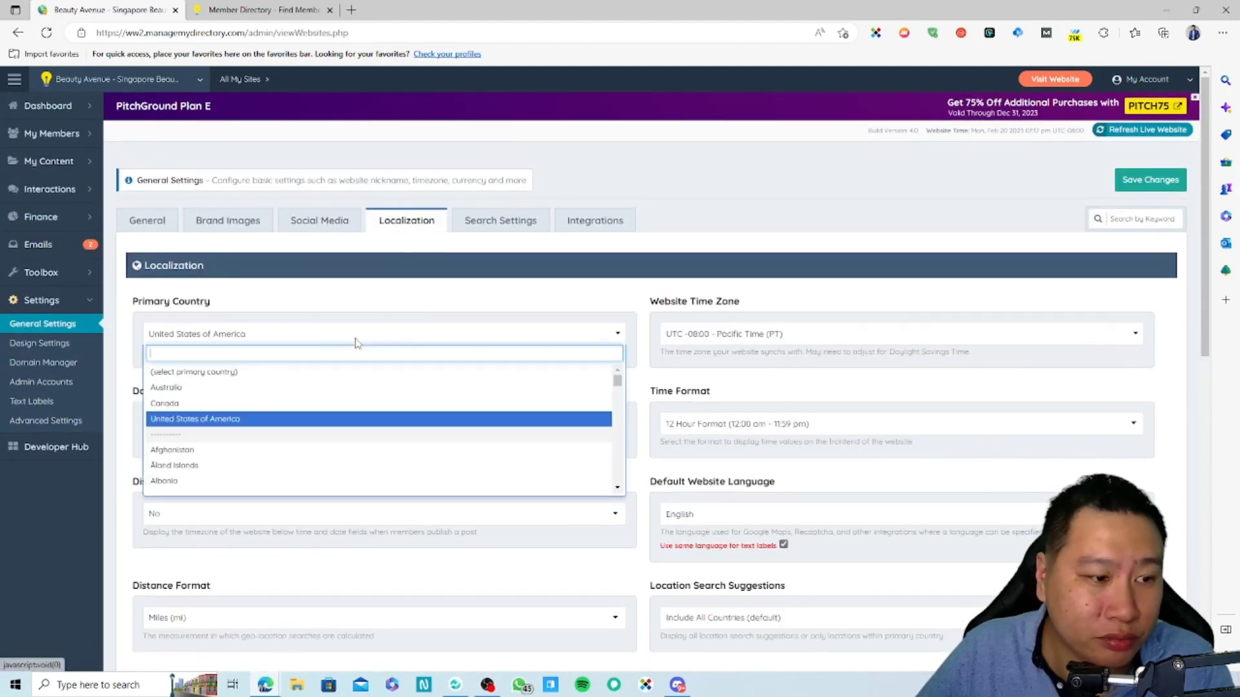
pyautogui.click(287, 340)
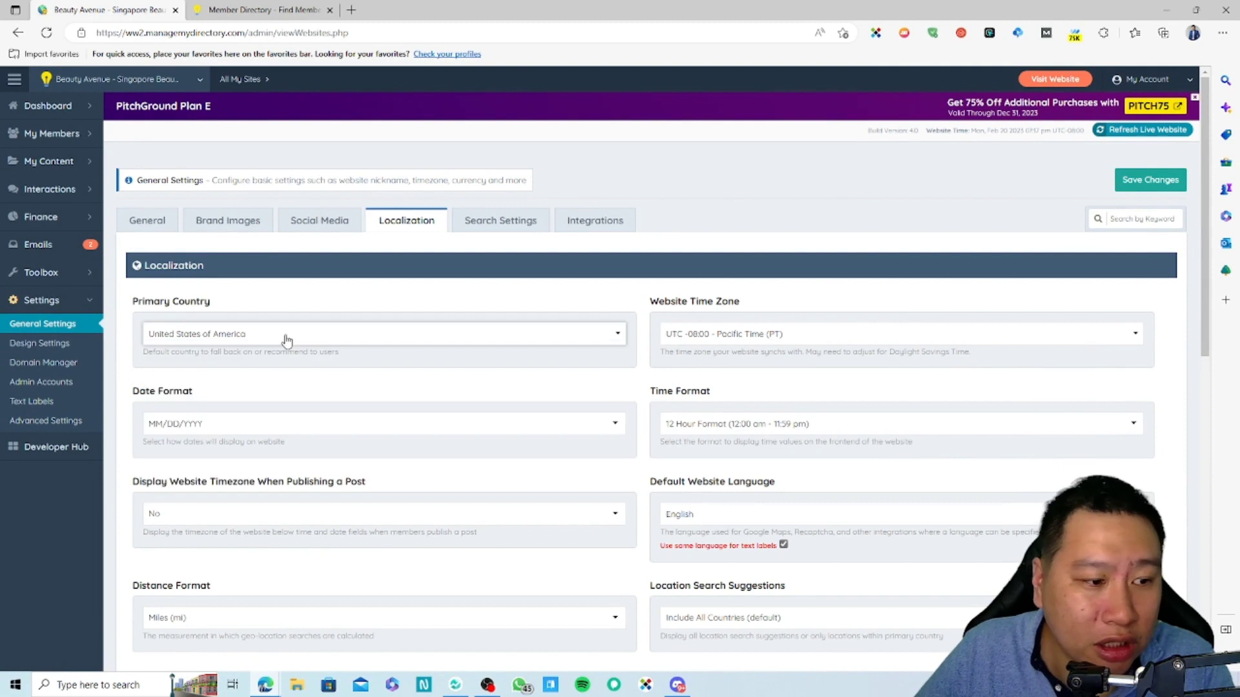
pyautogui.click(240, 337)
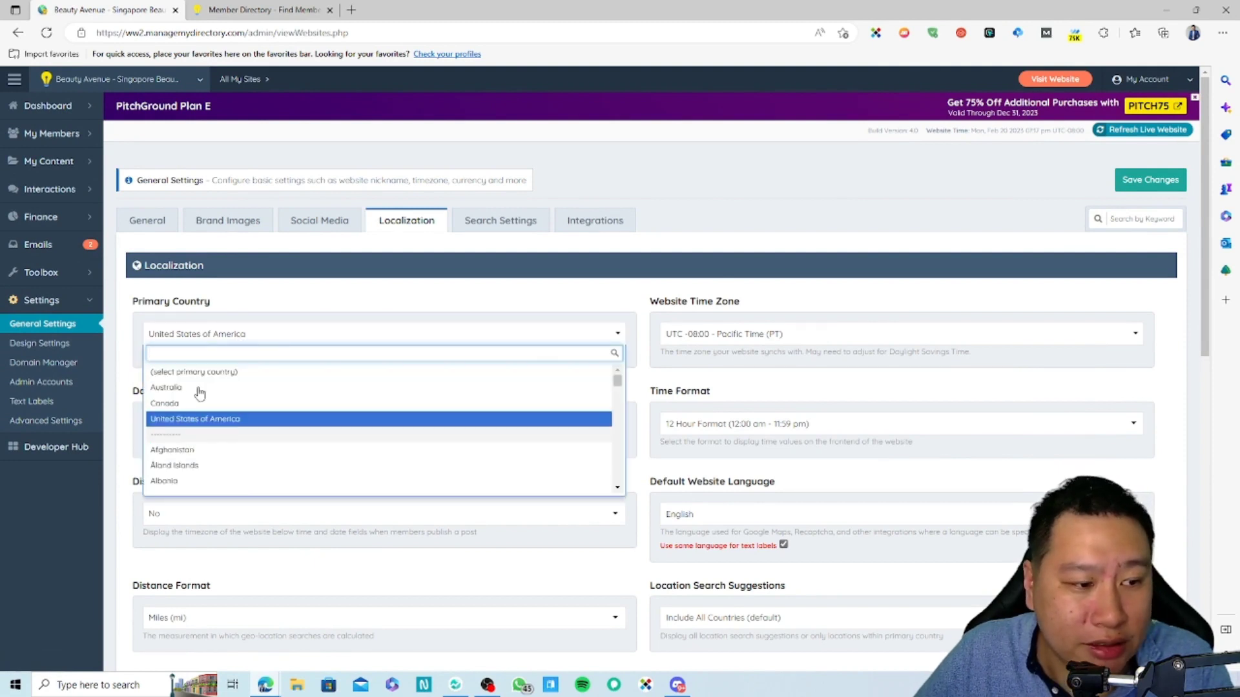
pyautogui.click(205, 342)
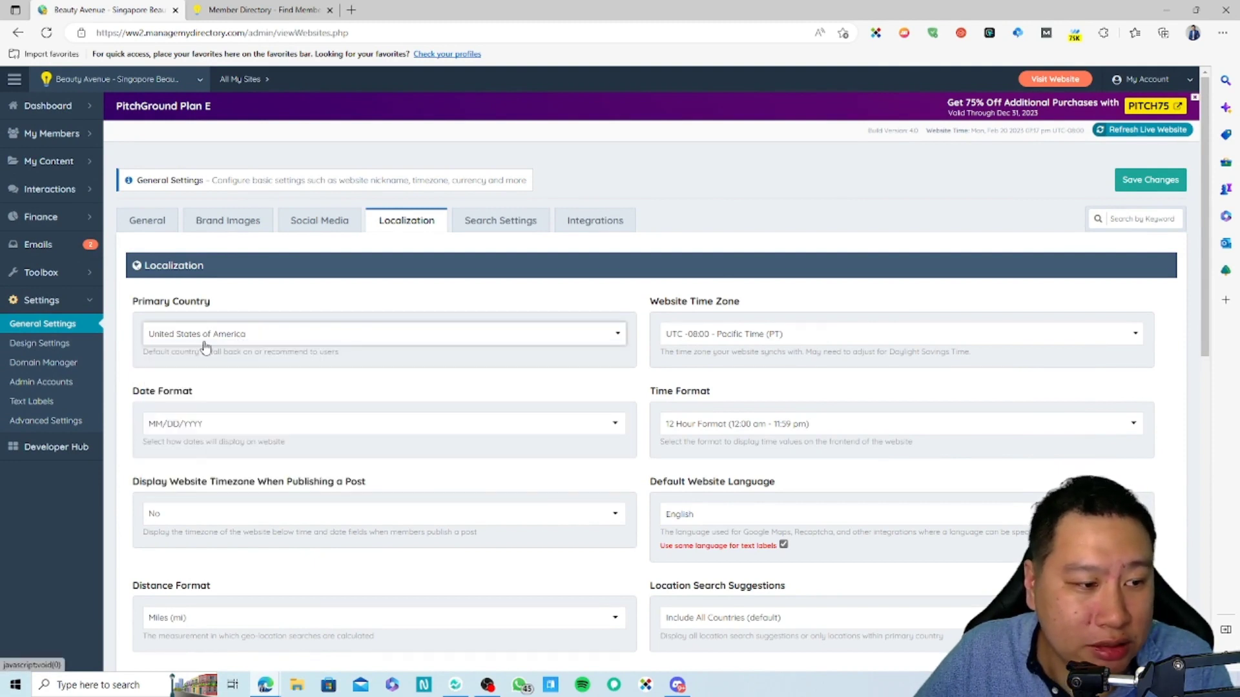
pyautogui.click(344, 340)
pyautogui.click(311, 337)
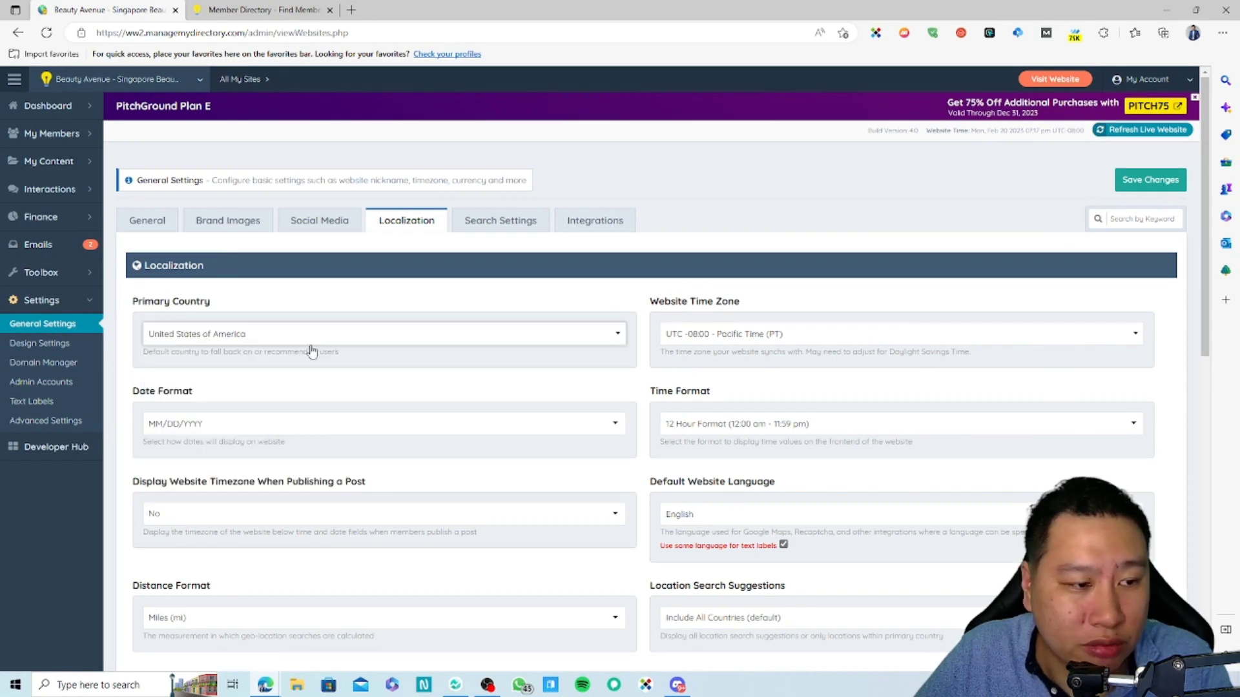
pyautogui.click(258, 333)
pyautogui.write('singapore')
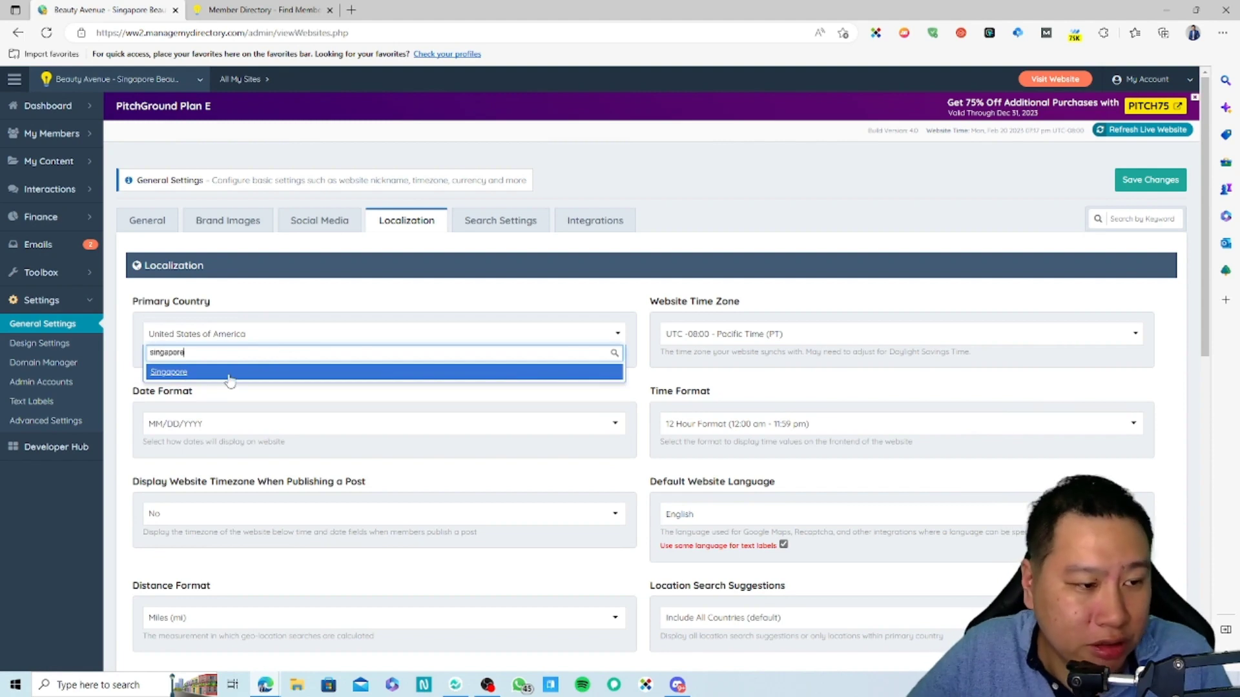
pyautogui.click(229, 374)
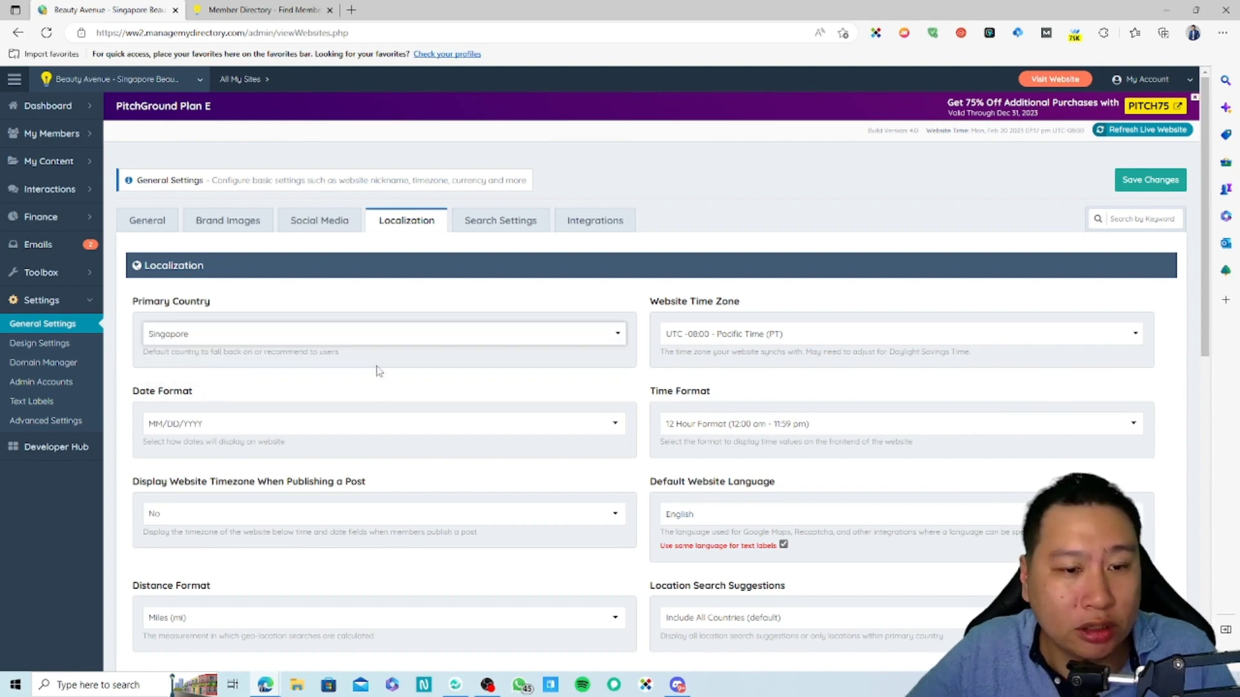
pyautogui.click(839, 334)
pyautogui.click(794, 418)
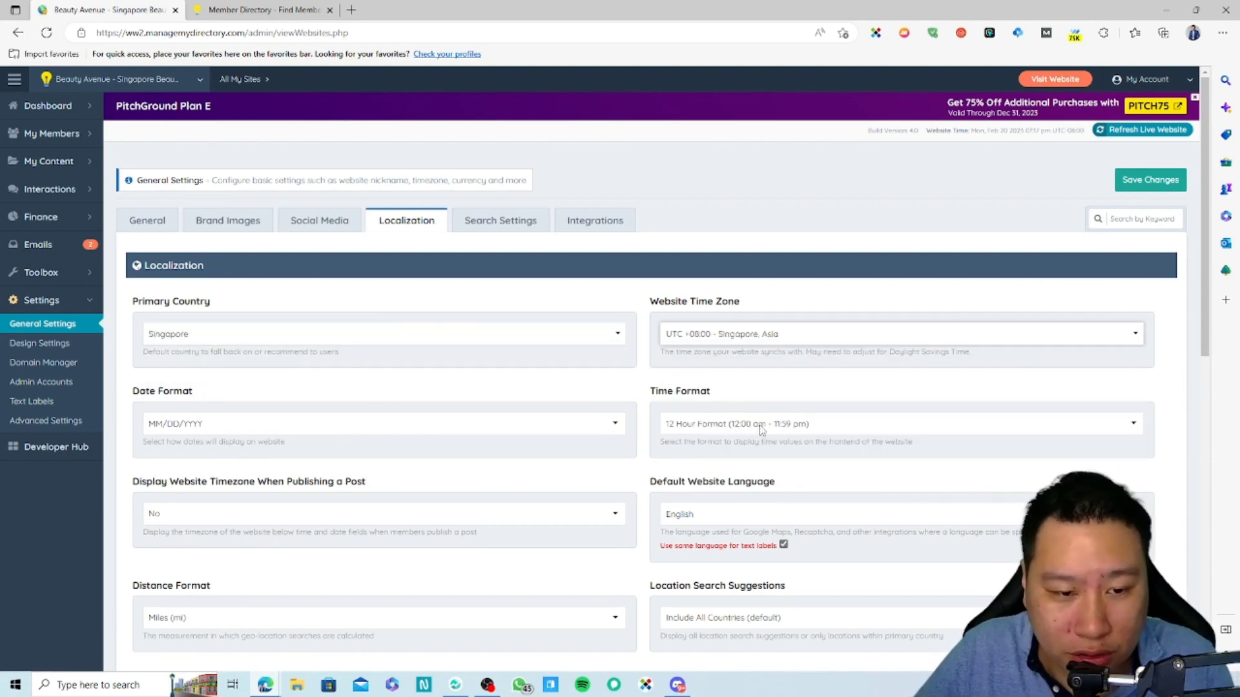
# Check the post timezone display and location search suggestion options, keeping No and Include All Countries (default)
pyautogui.scroll(-3, 617, 382)
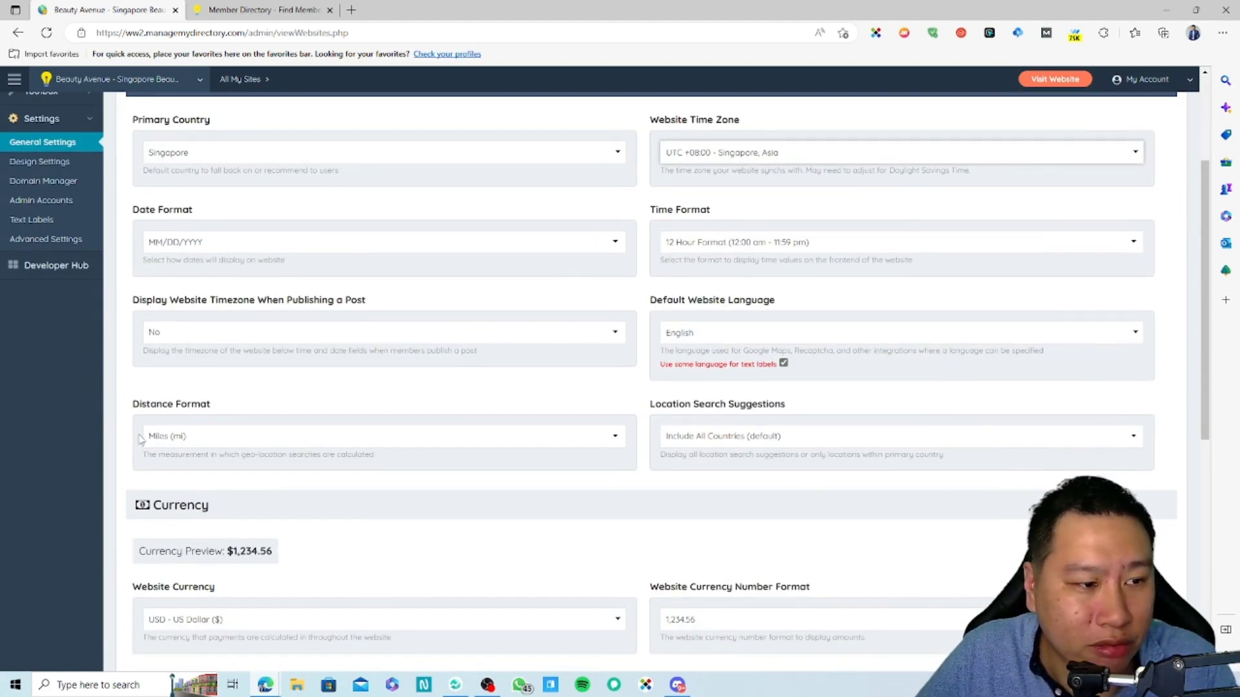
pyautogui.click(222, 333)
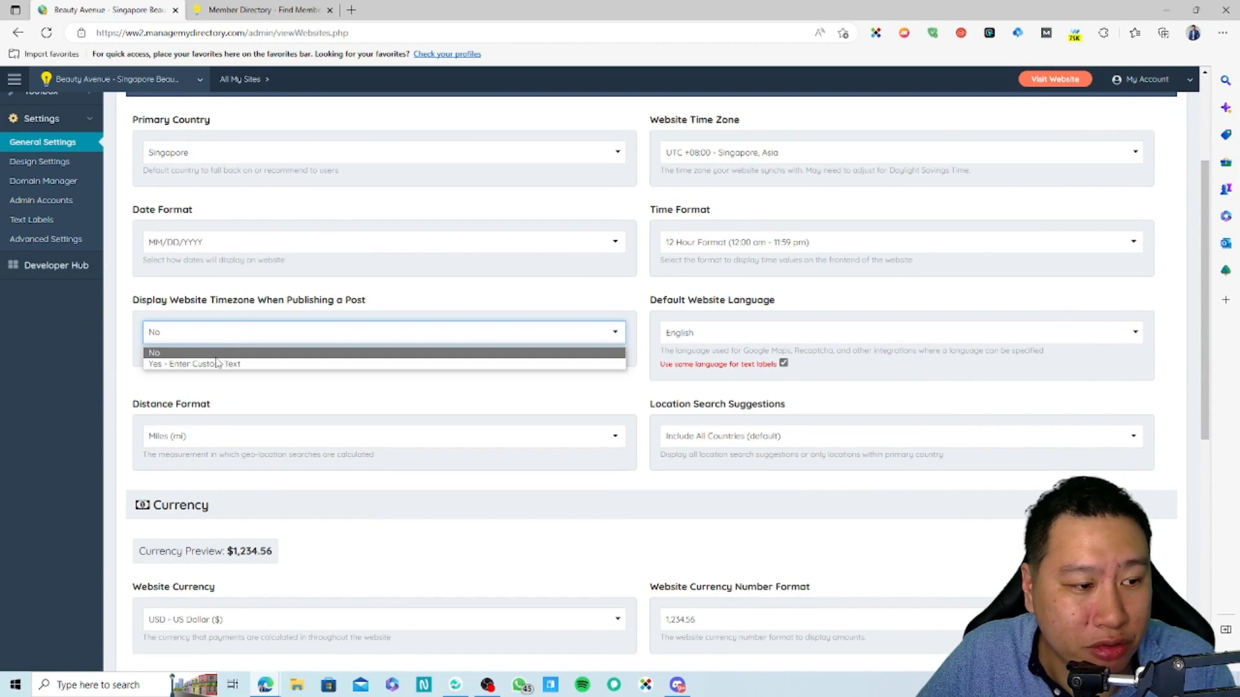
pyautogui.click(232, 331)
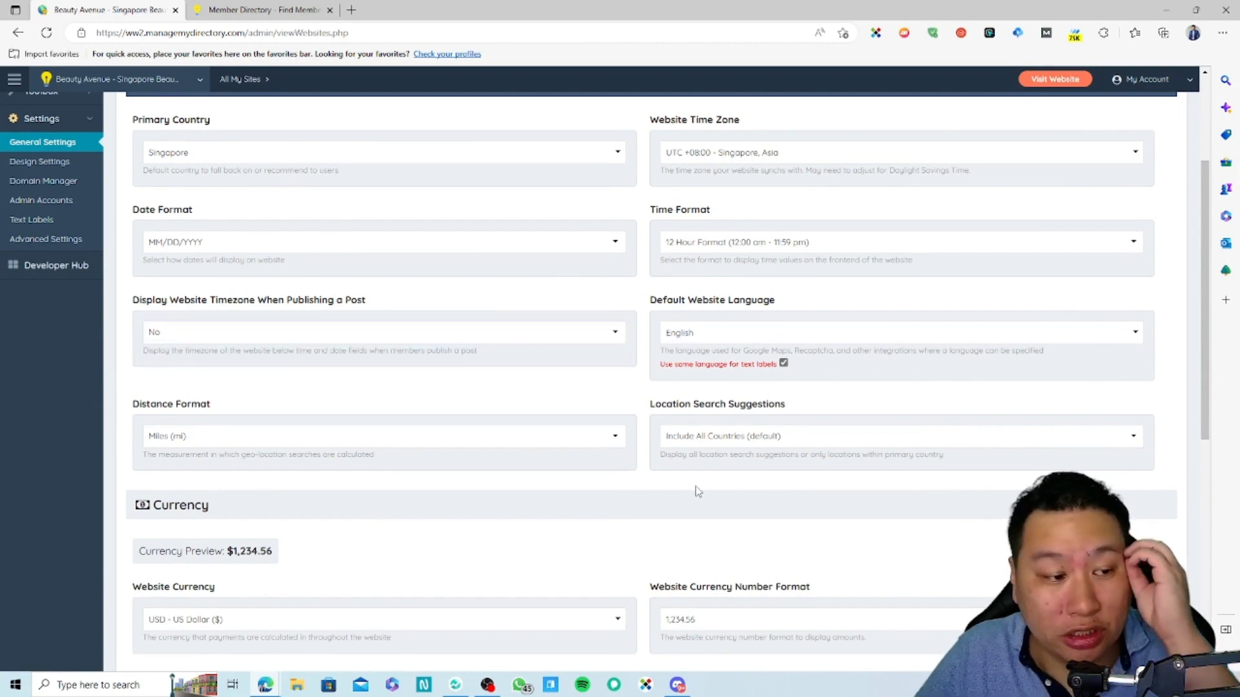
pyautogui.click(725, 442)
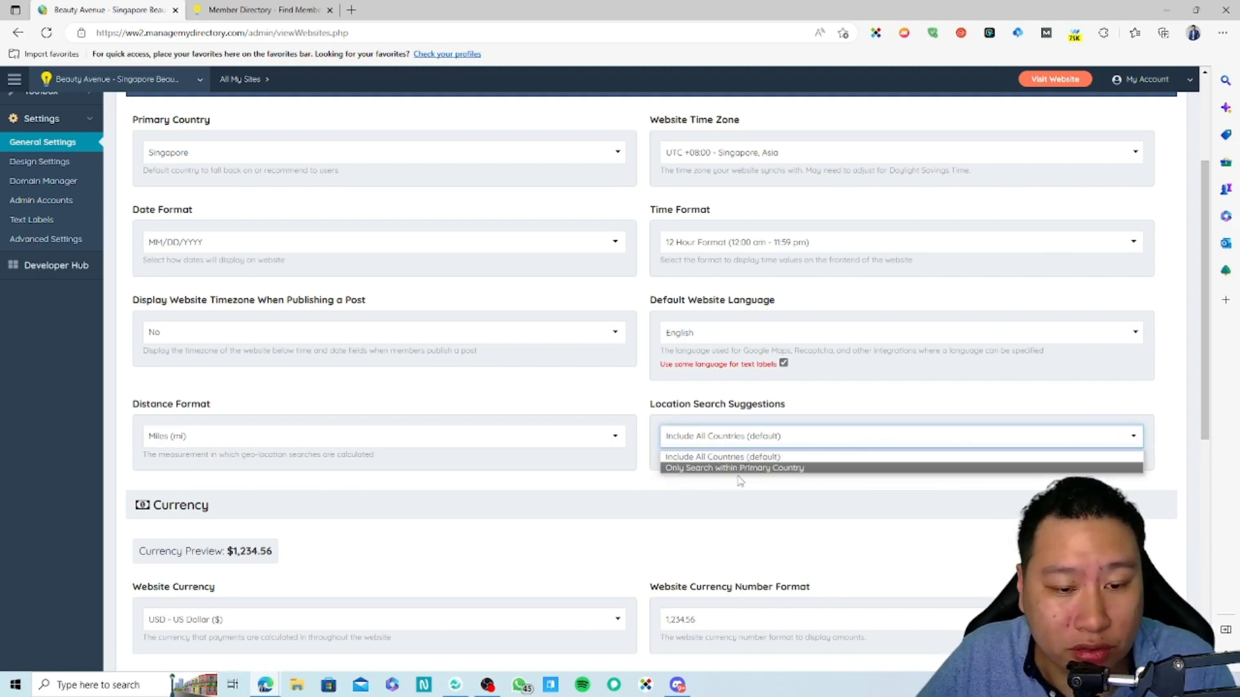
pyautogui.click(723, 455)
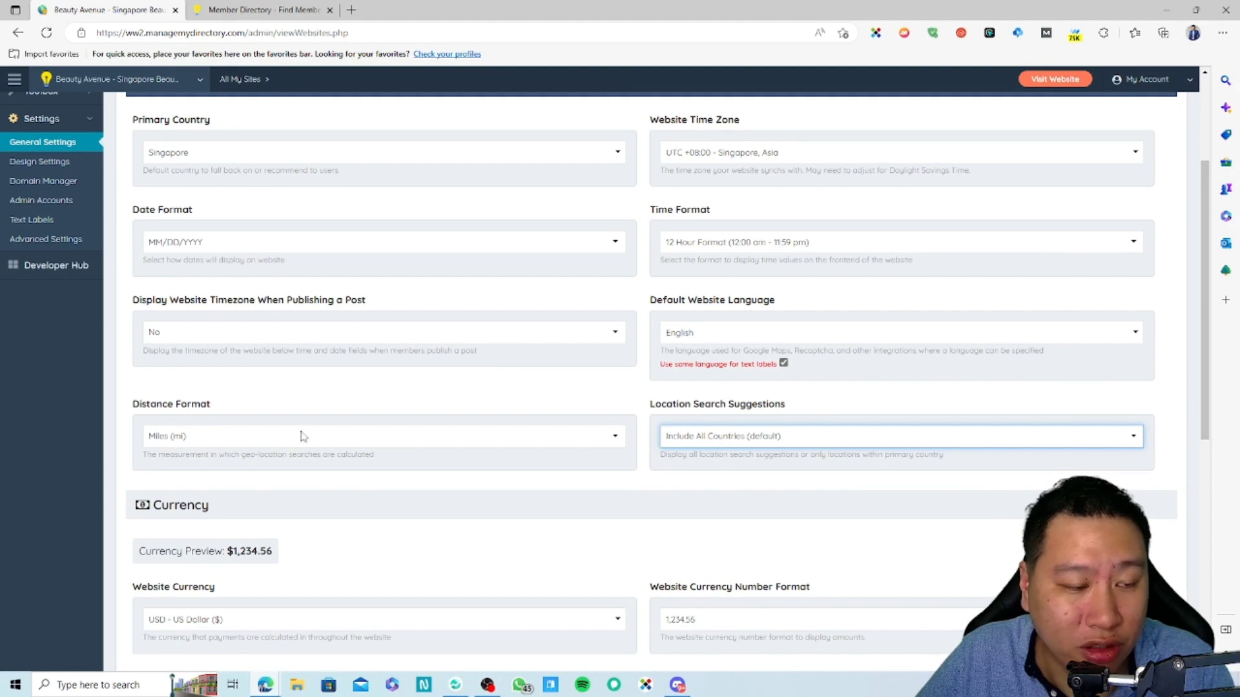
# Set the website's distance format to Kilometers (km)
pyautogui.scroll(-2, 254, 412)
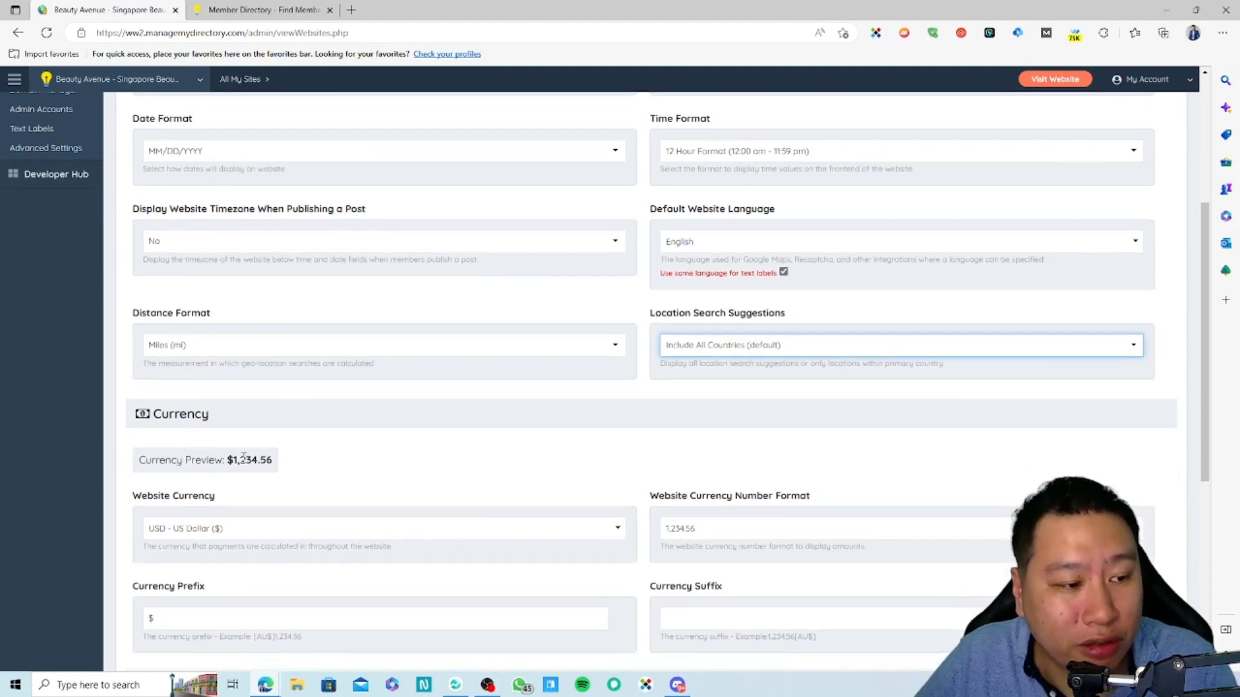
pyautogui.click(202, 352)
pyautogui.click(194, 376)
pyautogui.click(202, 349)
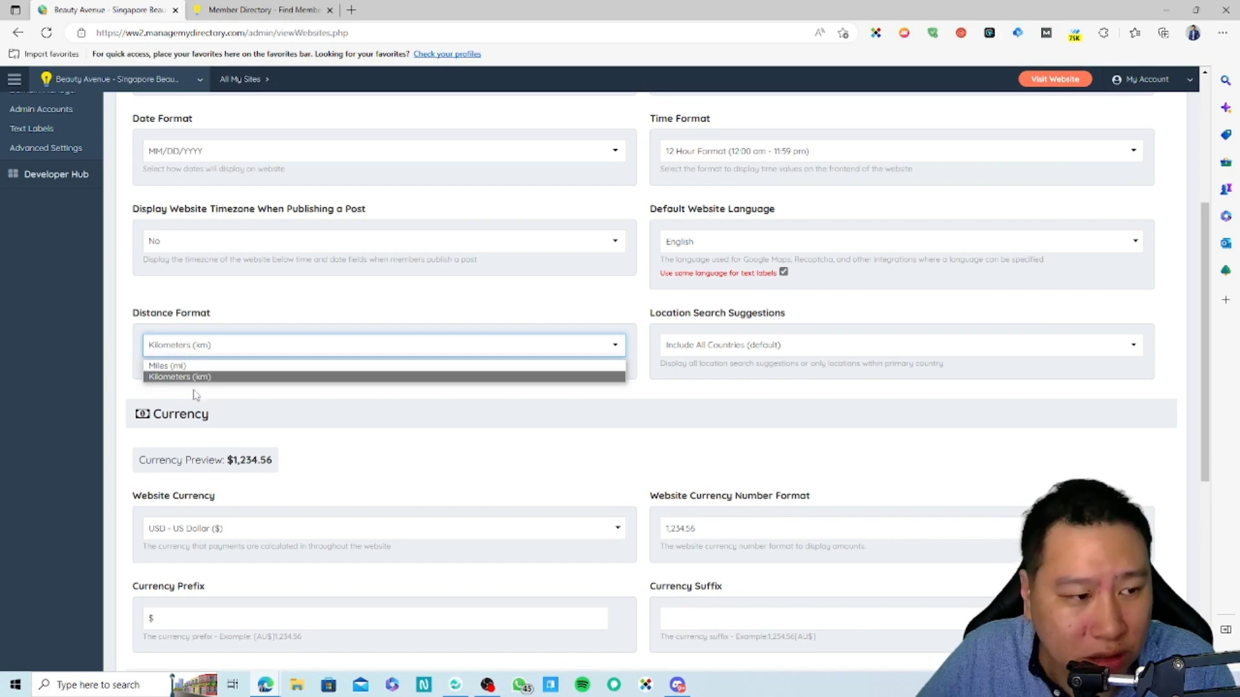
pyautogui.click(347, 435)
# Set the website currency to SGD - Singapore Dollar ($) and save the localization changes
pyautogui.scroll(-2, 465, 429)
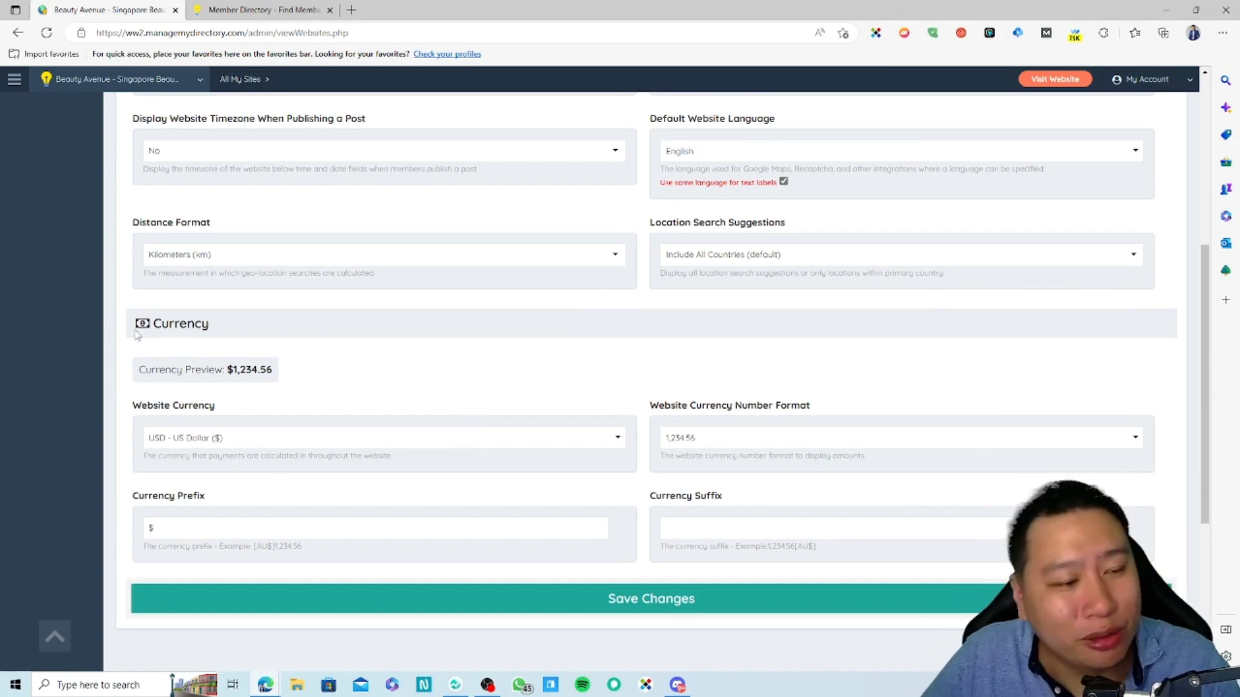
pyautogui.click(303, 444)
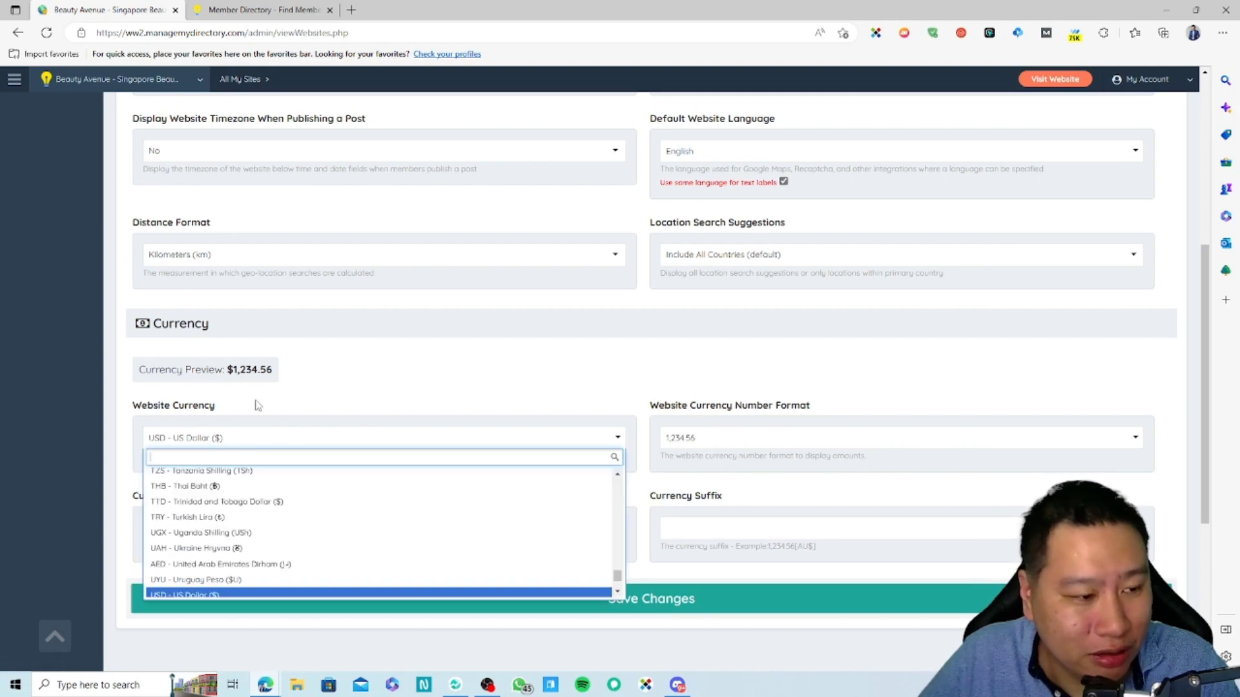
pyautogui.write('sgd')
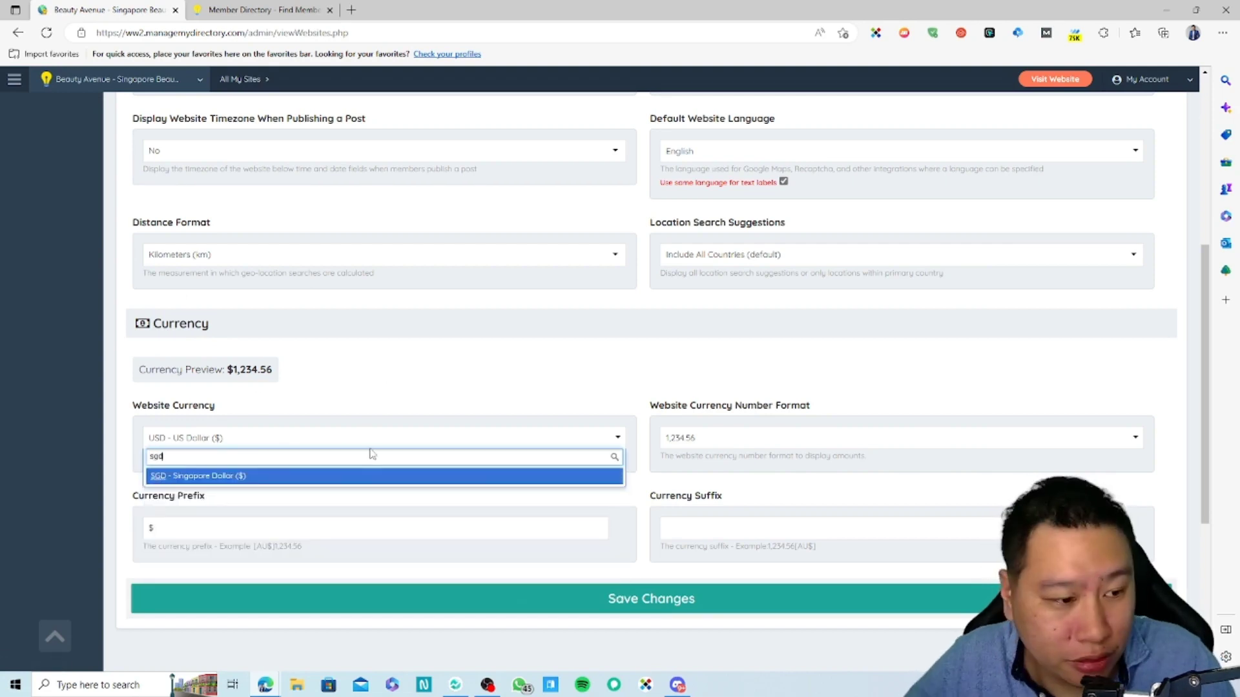
pyautogui.click(321, 476)
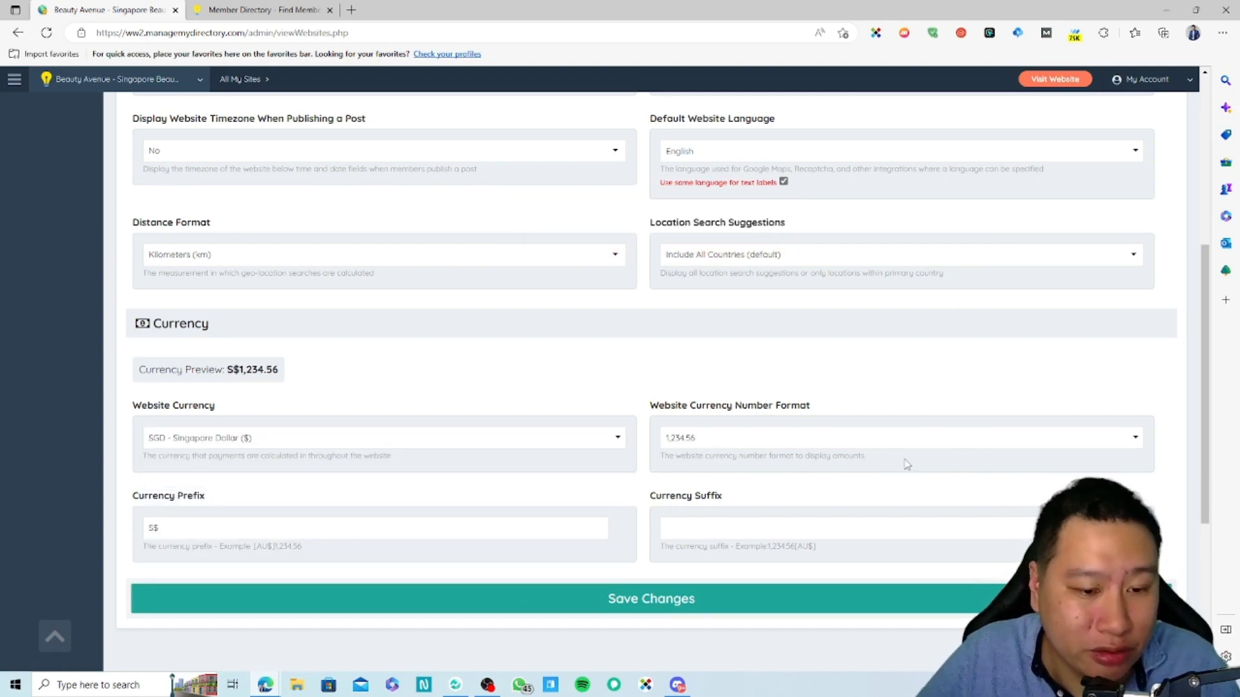
pyautogui.click(658, 598)
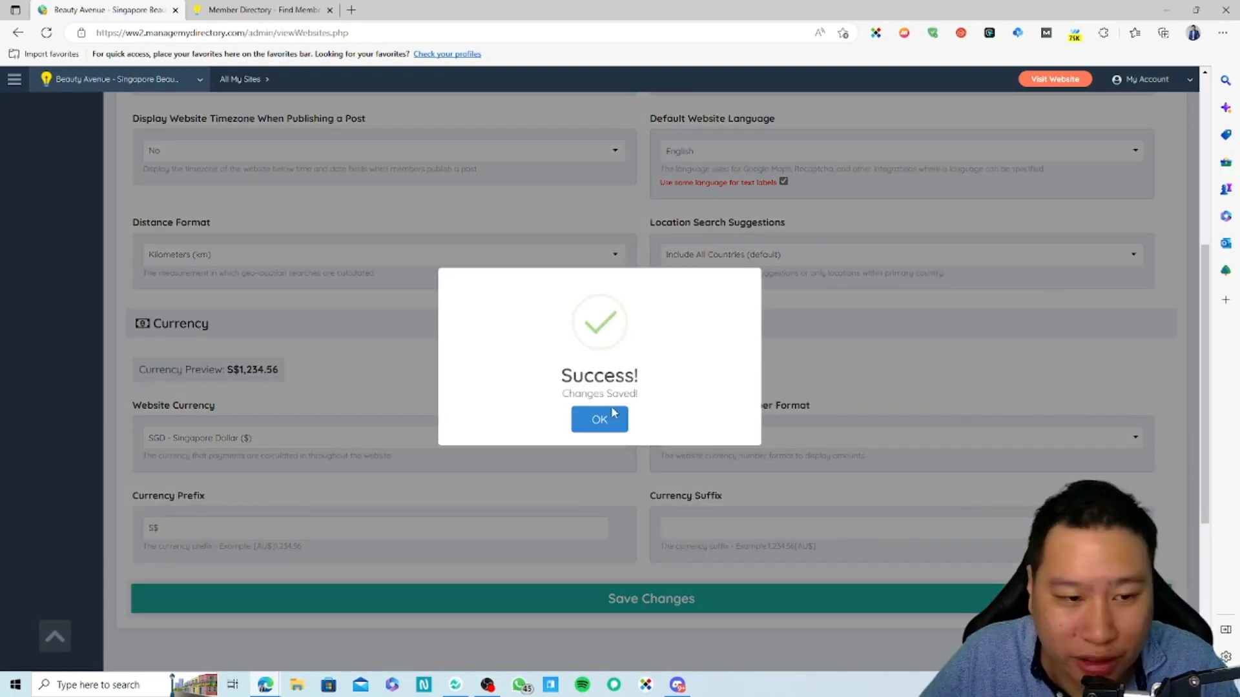
pyautogui.click(599, 419)
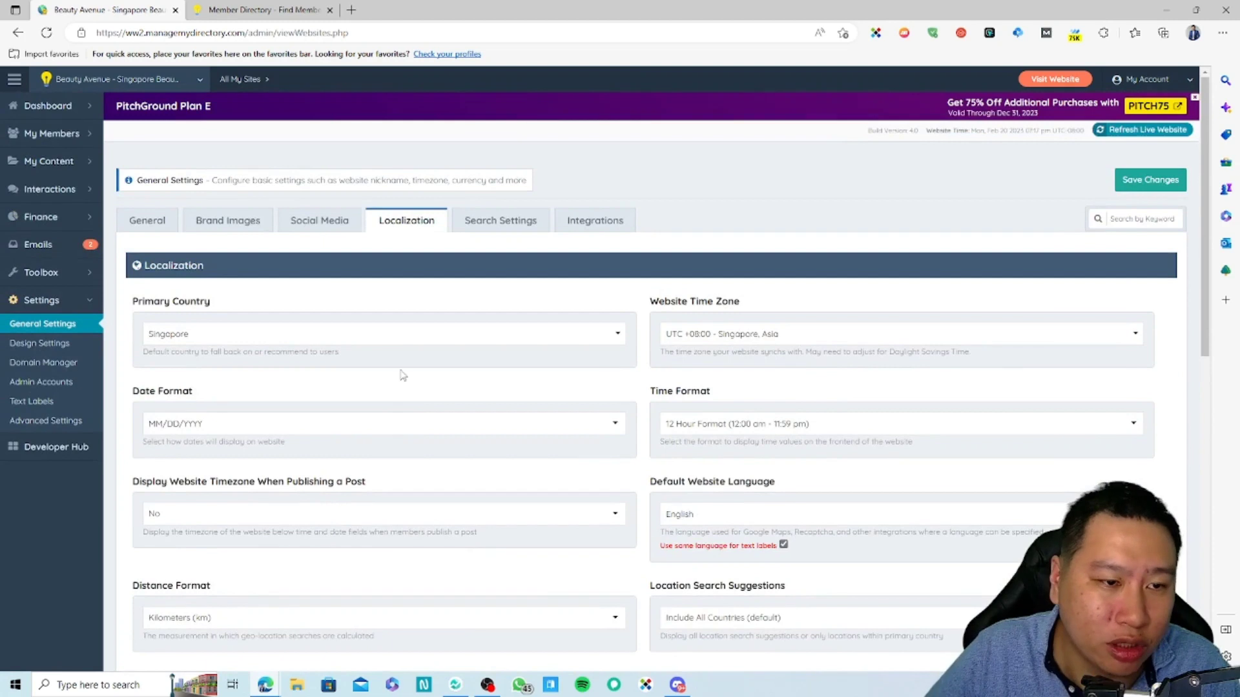
# Open the Search Settings and shorten the default member search URL to "search"
pyautogui.click(498, 221)
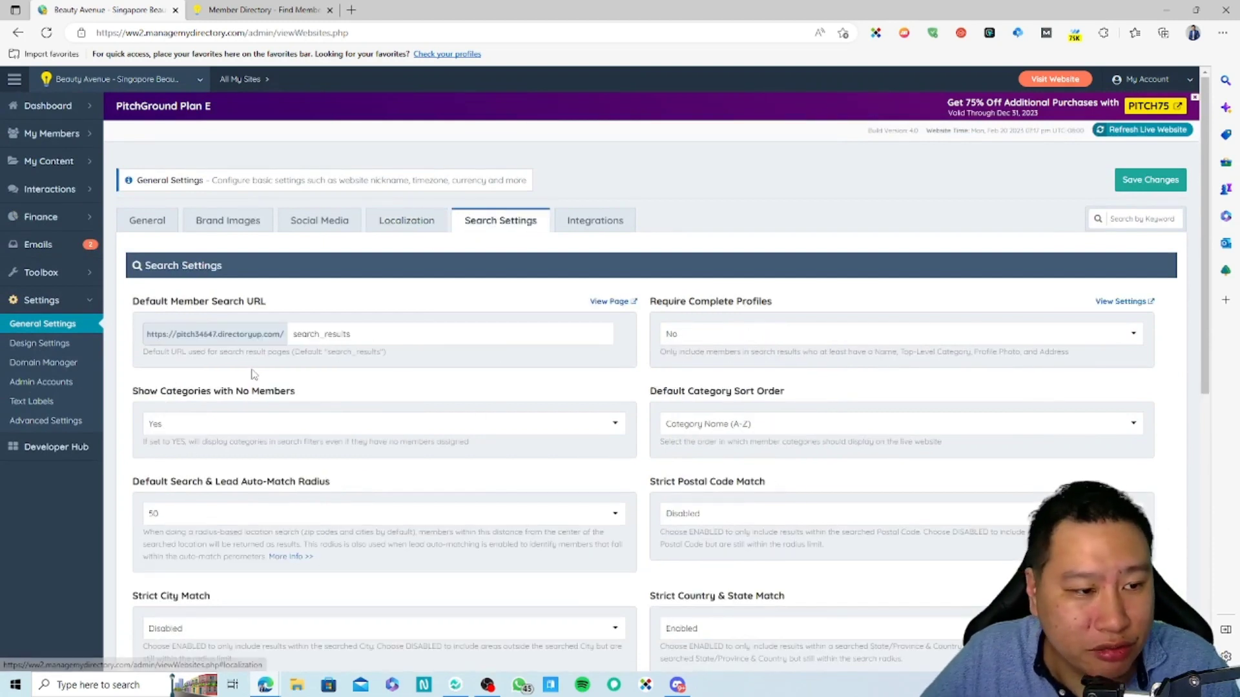
pyautogui.moveTo(326, 334); pyautogui.dragTo(396, 354)
pyautogui.press('BackSpace')
pyautogui.click(387, 380)
pyautogui.click(311, 337)
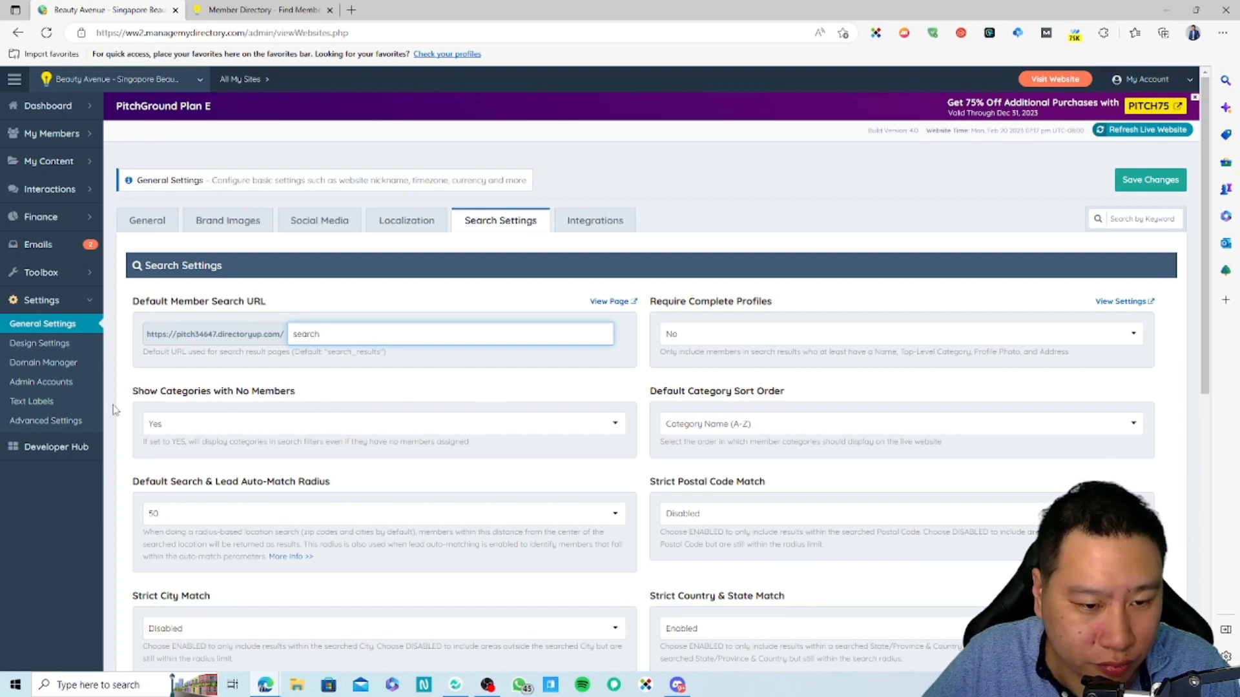
# Set Show Categories with No Members to No
pyautogui.scroll(-1, 213, 413)
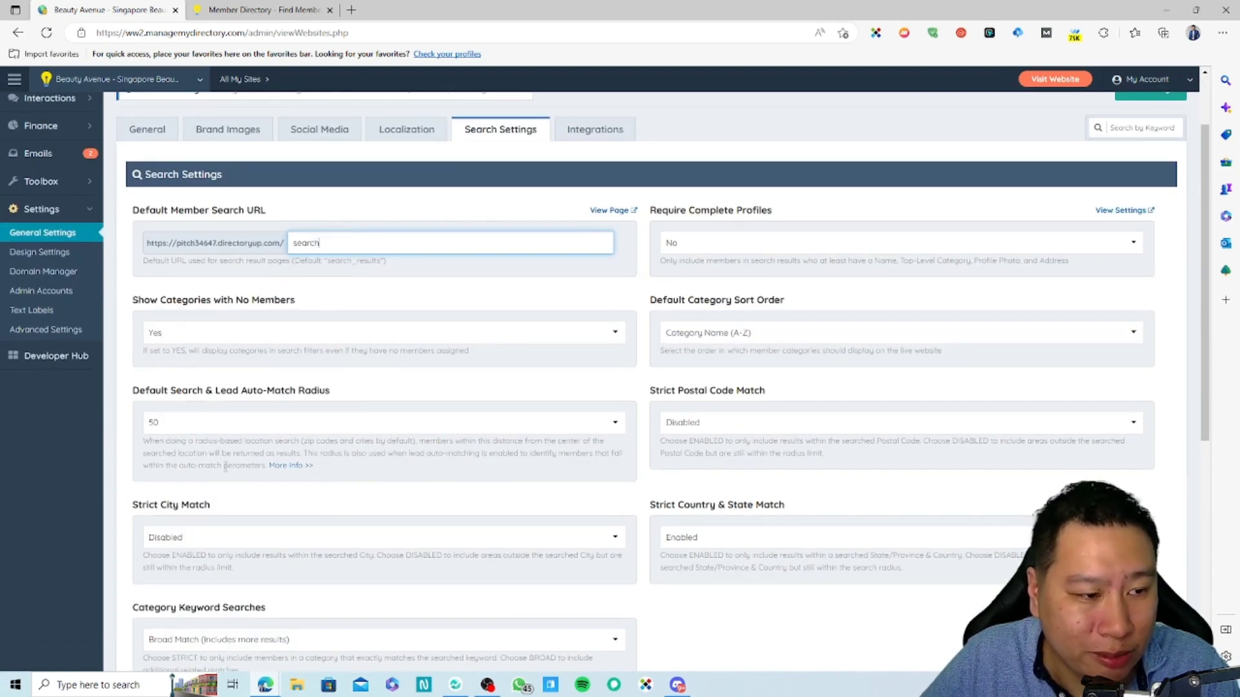
pyautogui.click(294, 330)
pyautogui.click(158, 353)
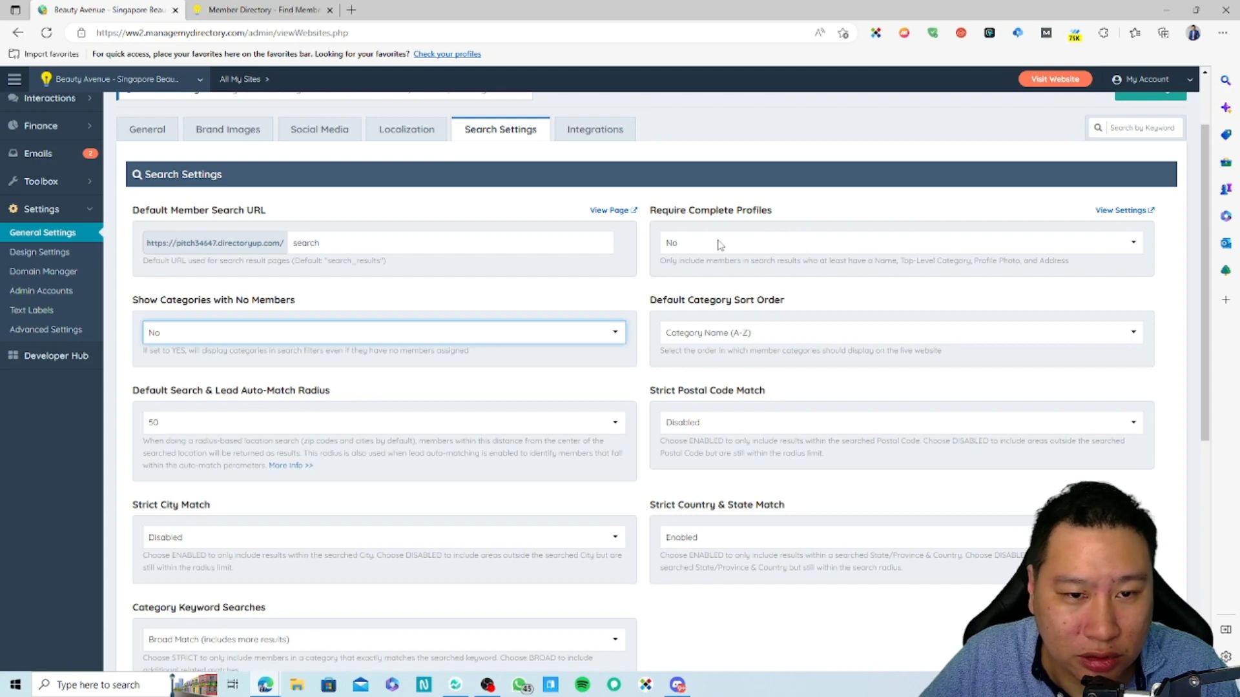
# Review the category sort order and remaining search match options, keep Category Name (A-Z), and save the search settings
pyautogui.click(754, 335)
pyautogui.click(751, 340)
pyautogui.scroll(-4, 346, 456)
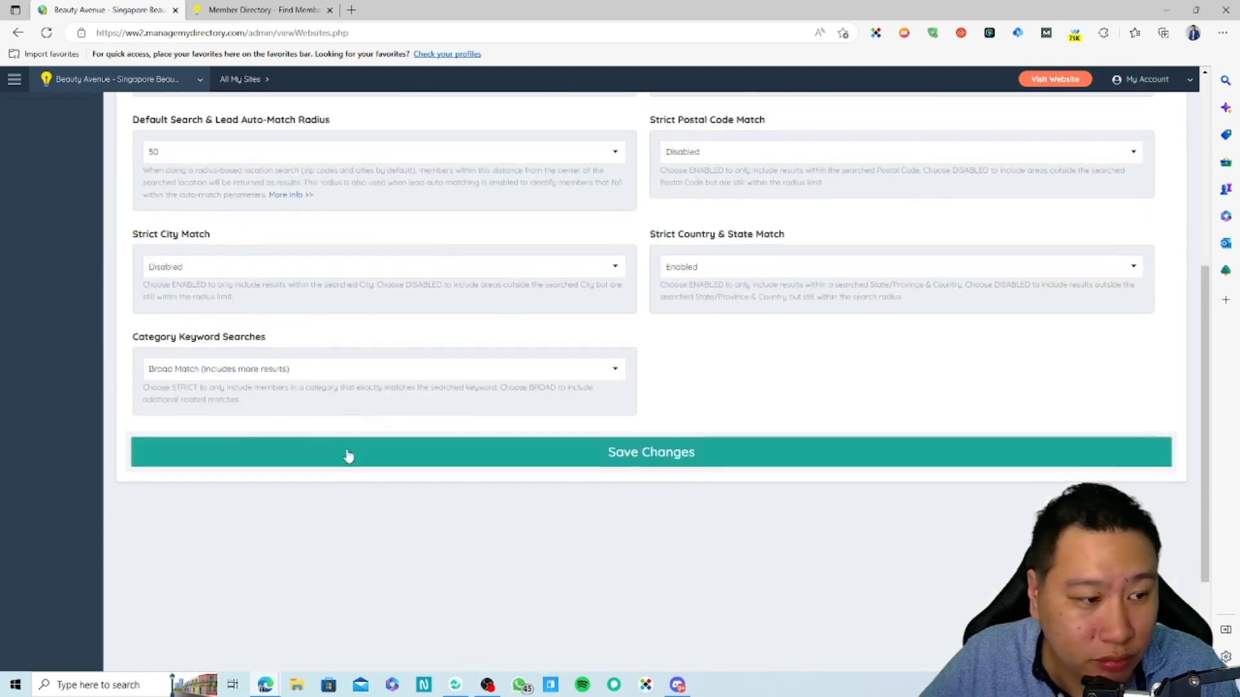
pyautogui.scroll(2, 286, 326)
pyautogui.scroll(-1, 286, 326)
pyautogui.click(682, 155)
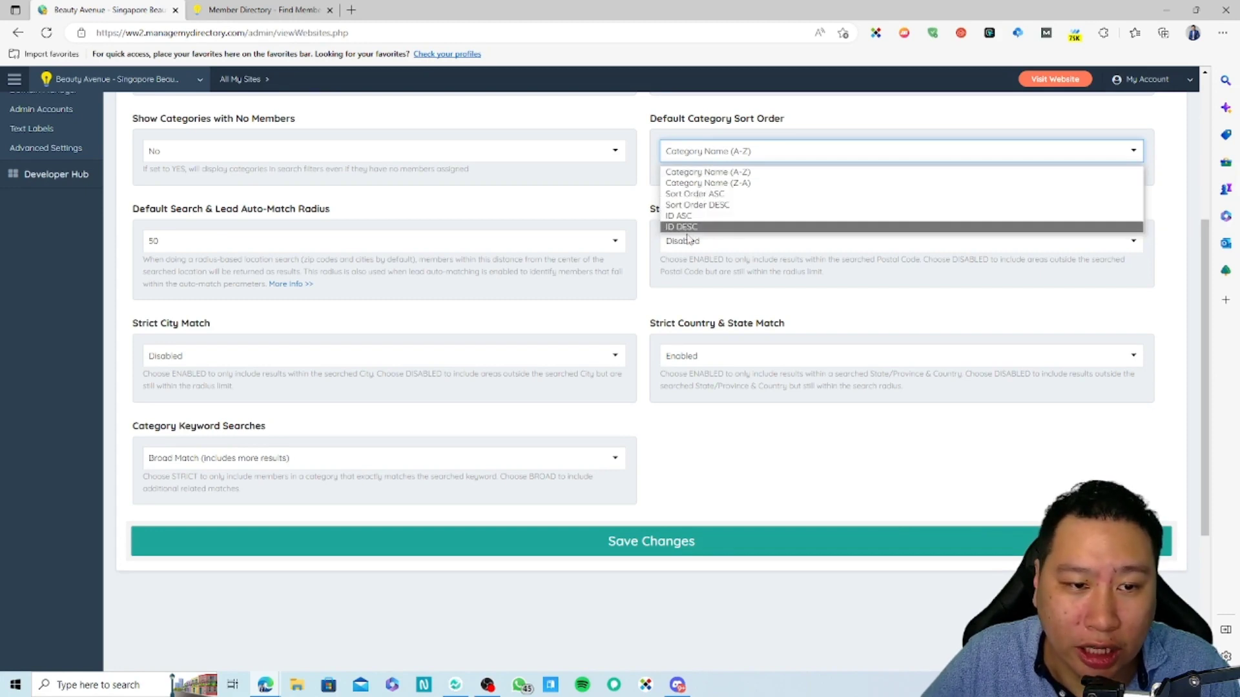
pyautogui.click(626, 313)
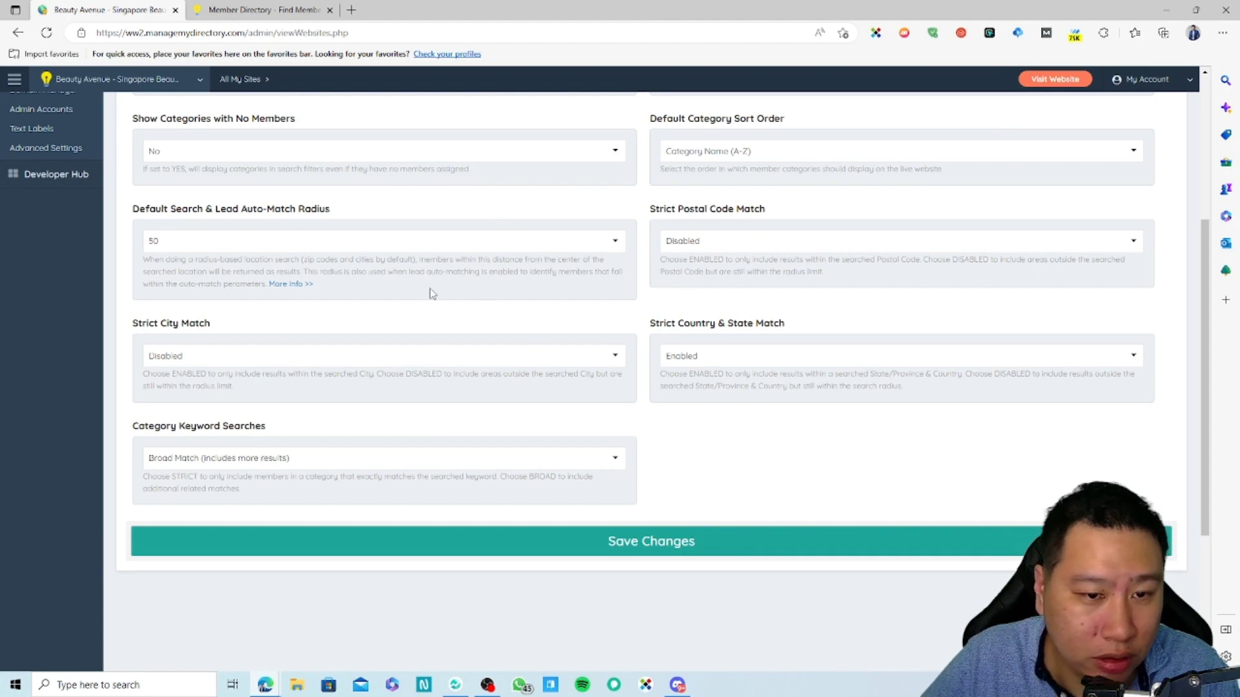
pyautogui.click(562, 541)
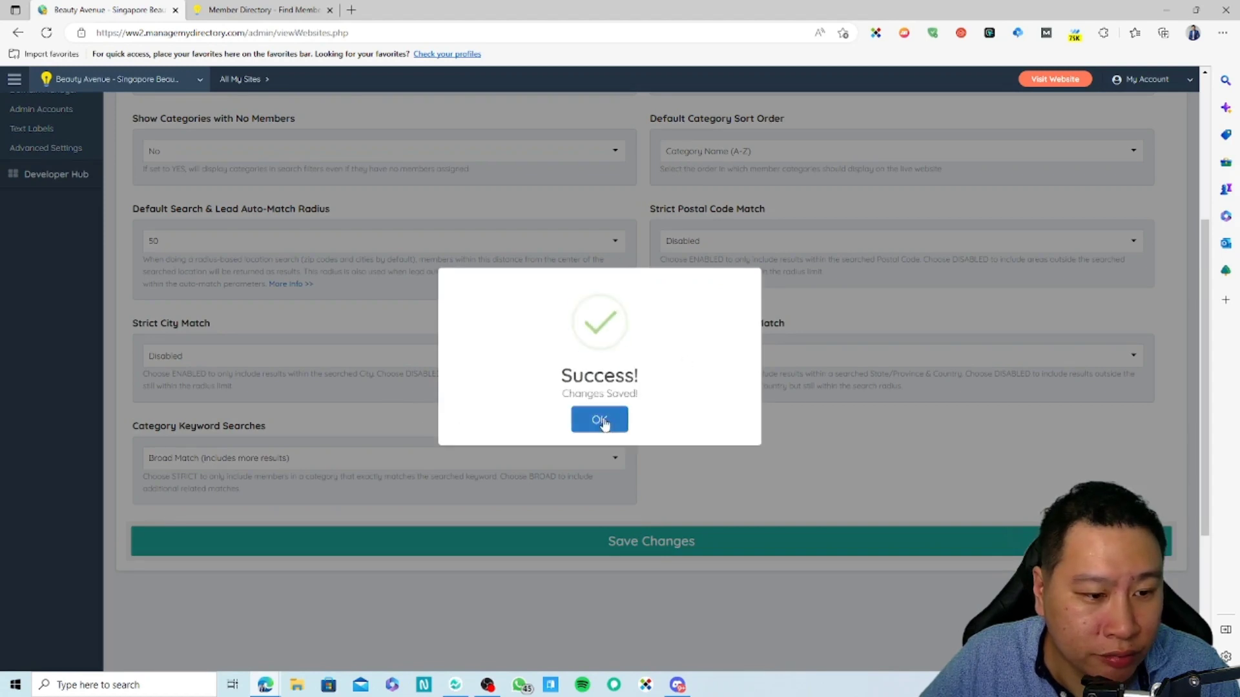
pyautogui.click(601, 421)
# Open the integration settings and examine the spam keyword blocking, Google Analytics, Google Maps, reCAPTCHA and SendGrid options
pyautogui.click(578, 217)
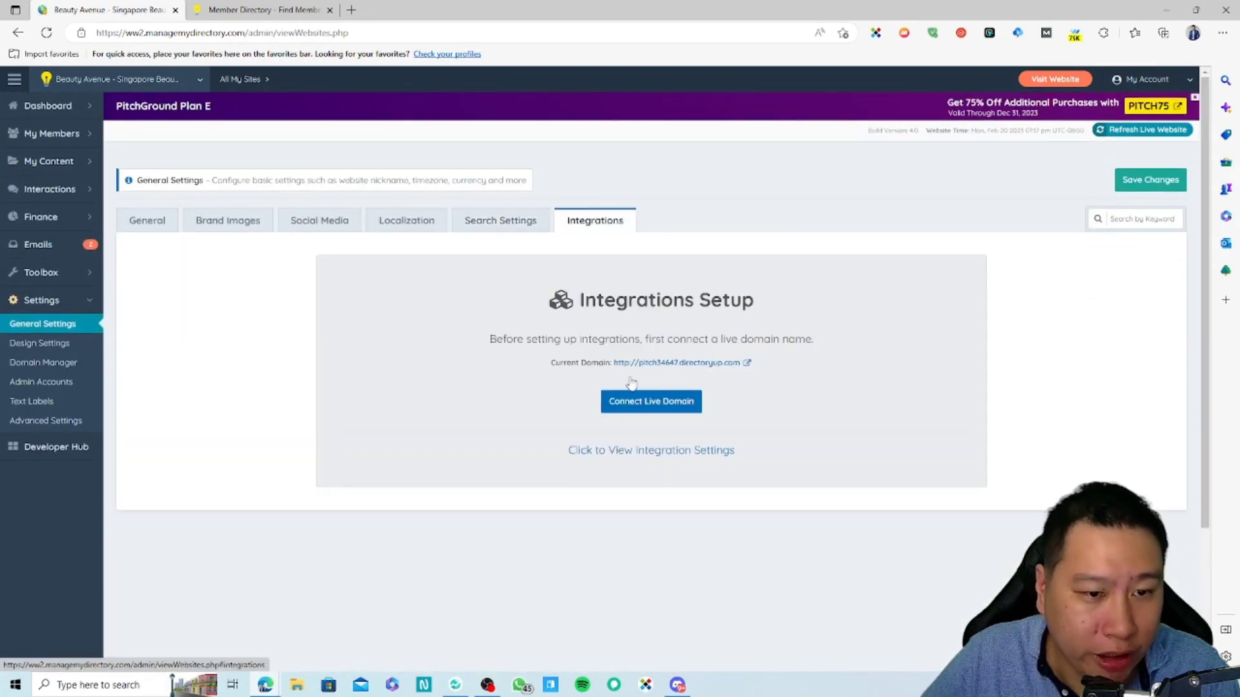
pyautogui.click(643, 452)
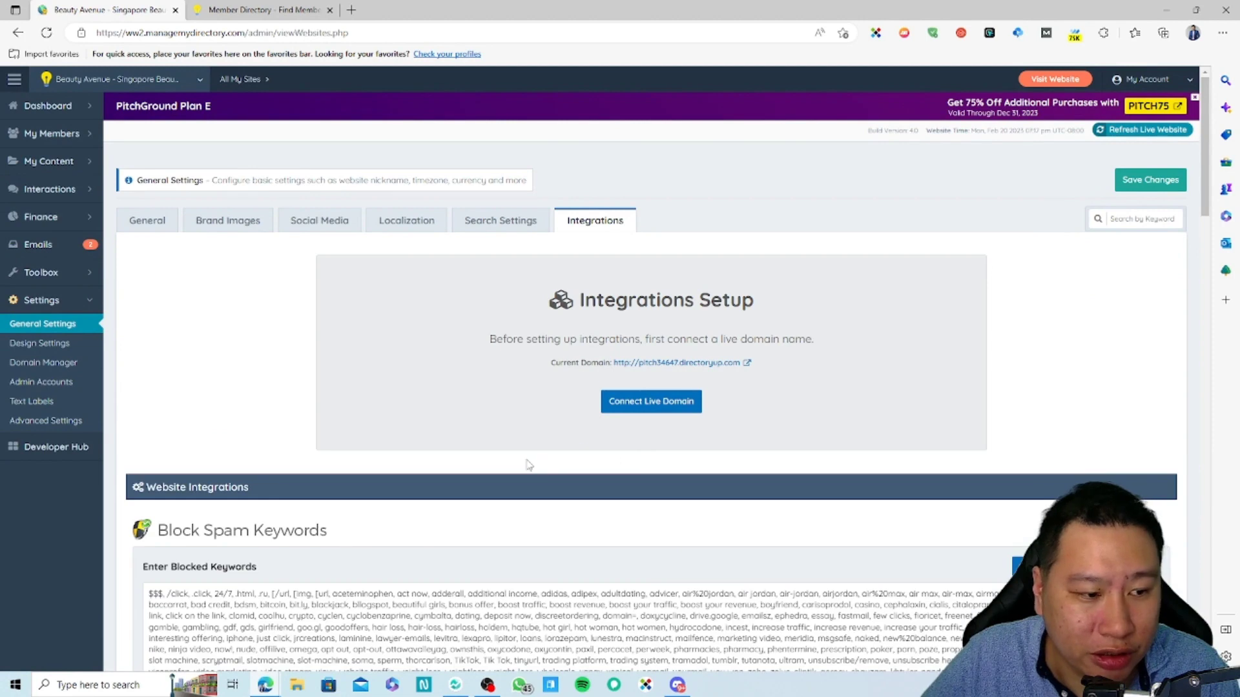
pyautogui.scroll(-10, 528, 465)
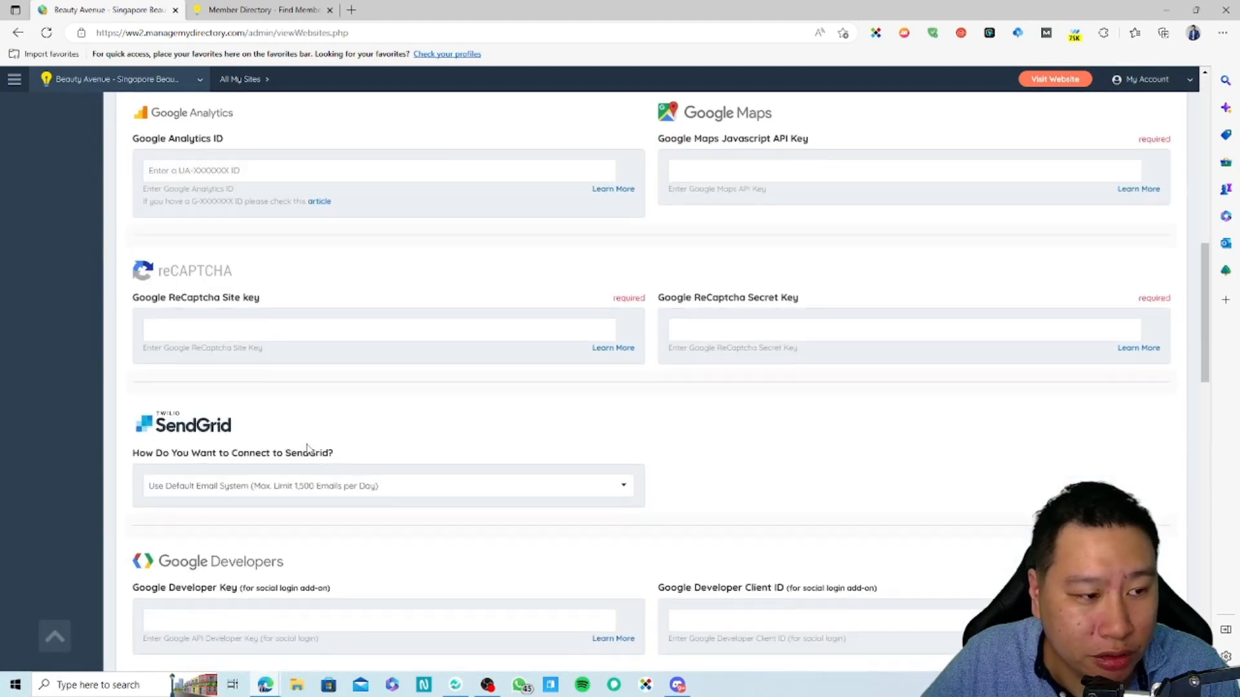
pyautogui.scroll(4, 307, 448)
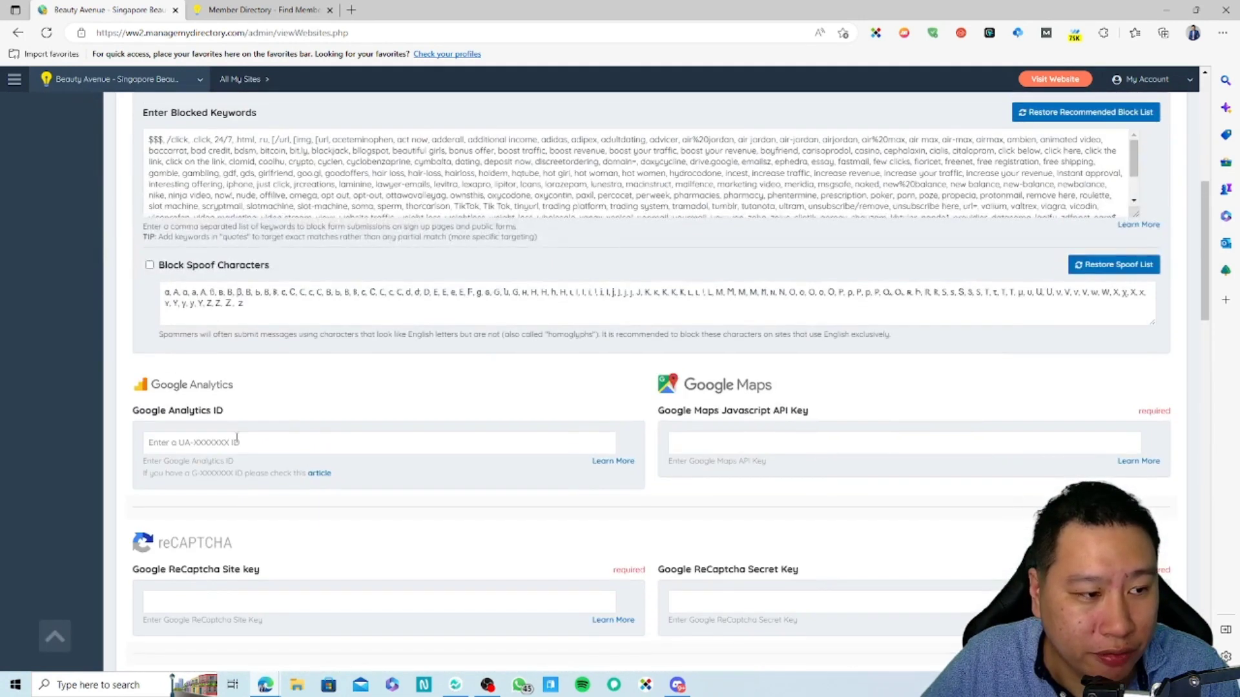
# Try the Use My API Key (No Limit) option for the website's SendGrid connection
pyautogui.click(703, 443)
pyautogui.scroll(-3, 470, 528)
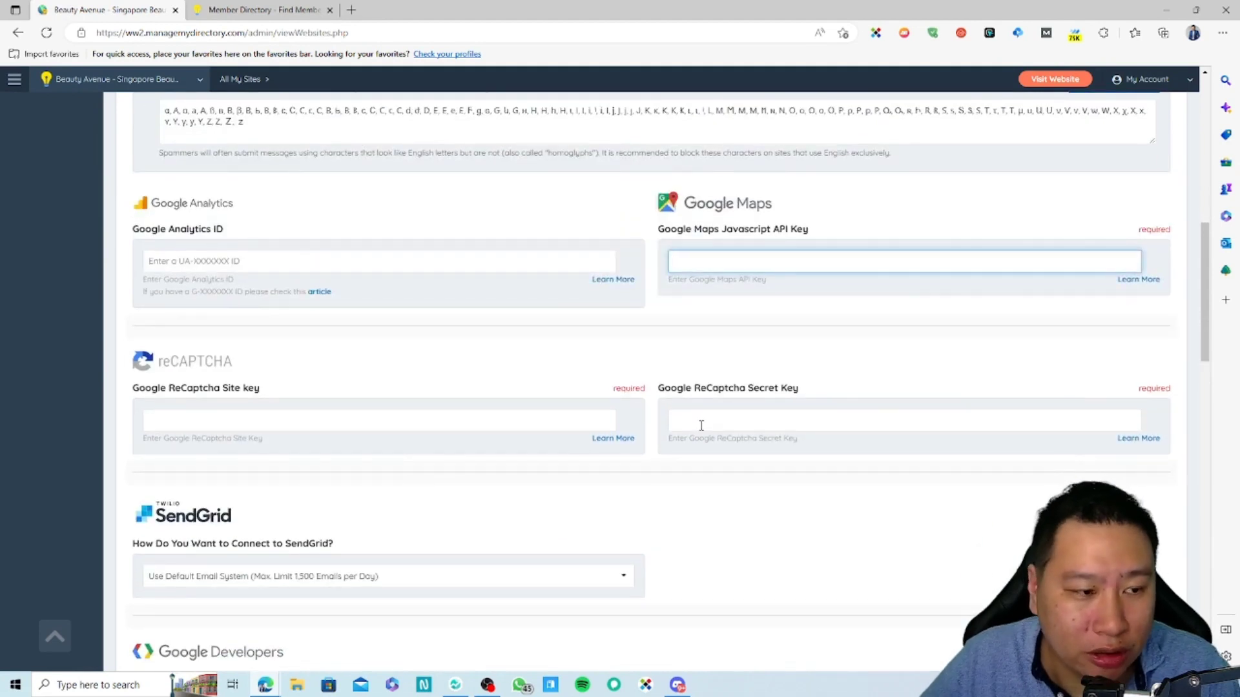
pyautogui.scroll(-3, 332, 376)
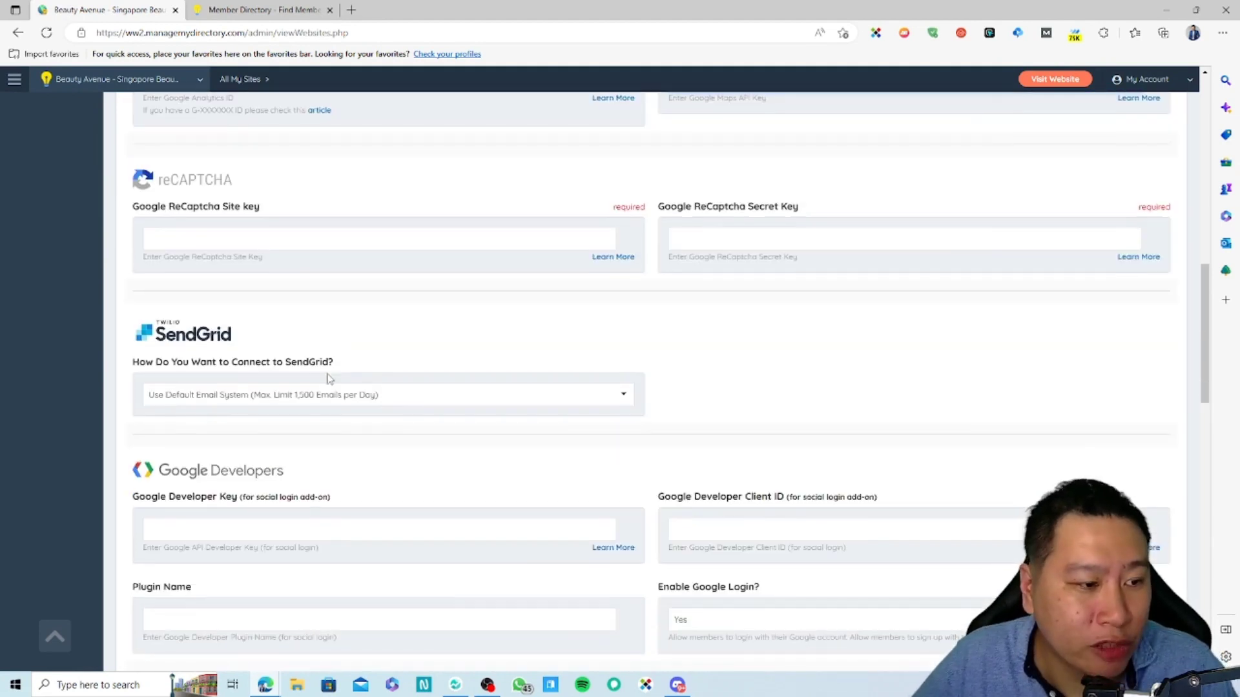
pyautogui.scroll(-2, 313, 396)
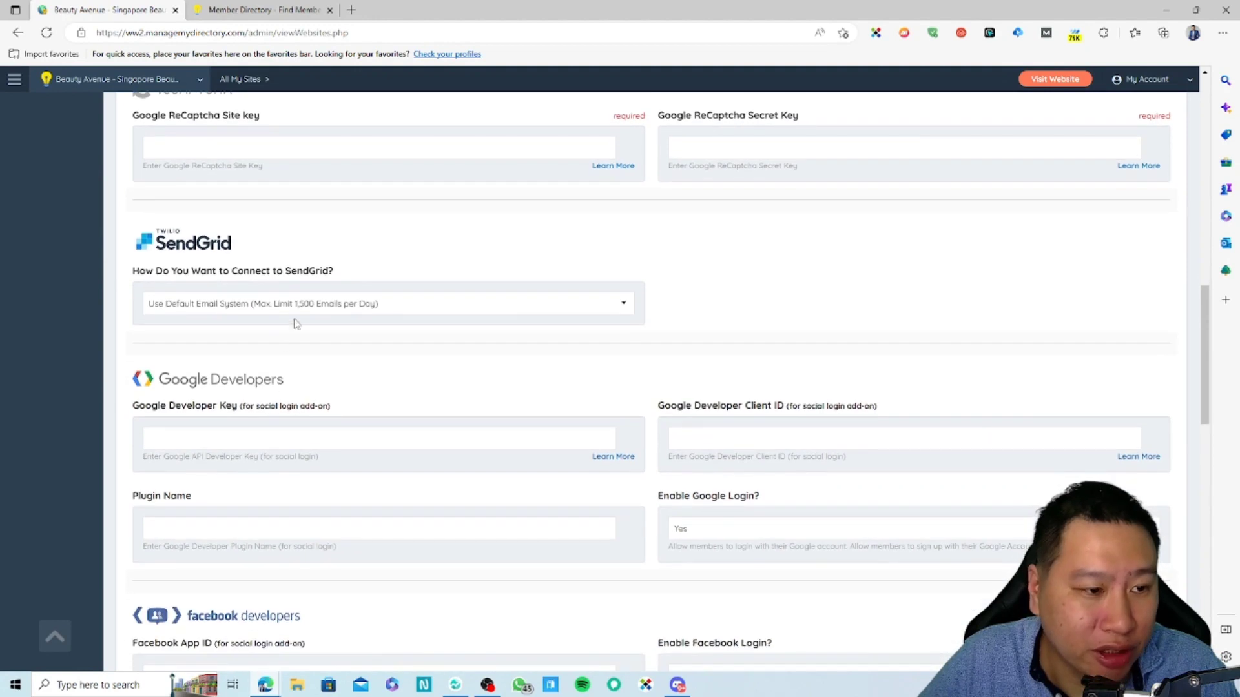
pyautogui.click(305, 304)
pyautogui.click(236, 324)
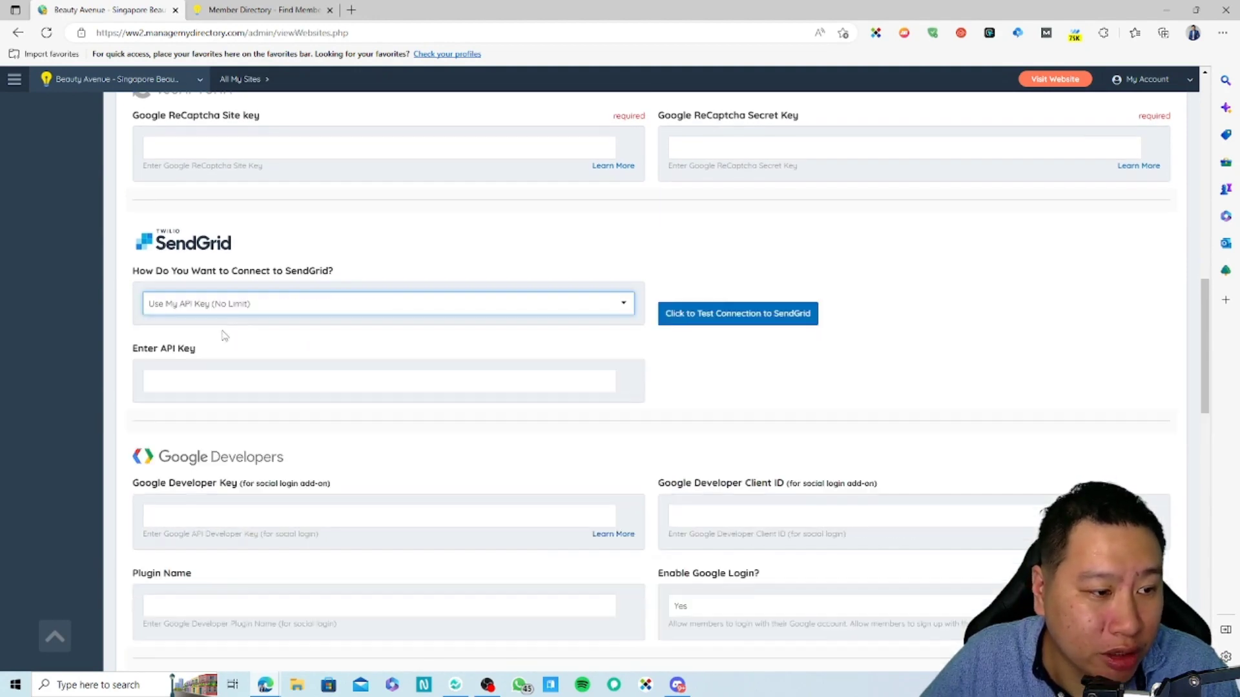
pyautogui.click(231, 305)
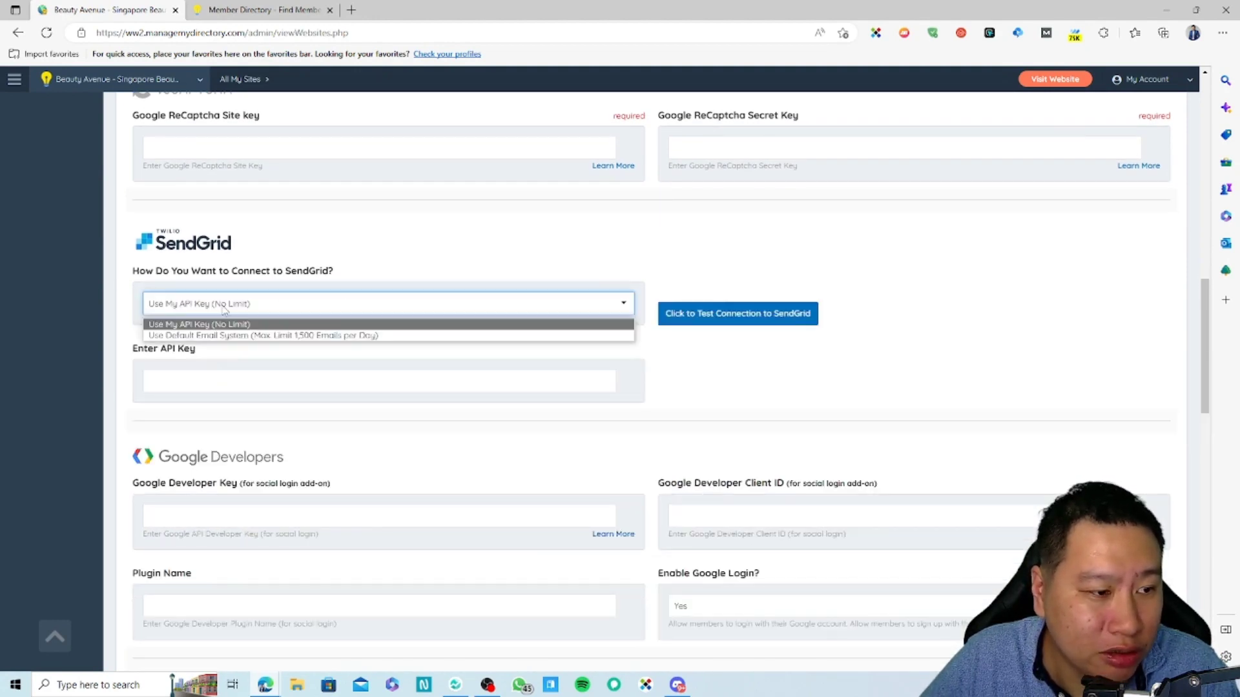
pyautogui.click(210, 327)
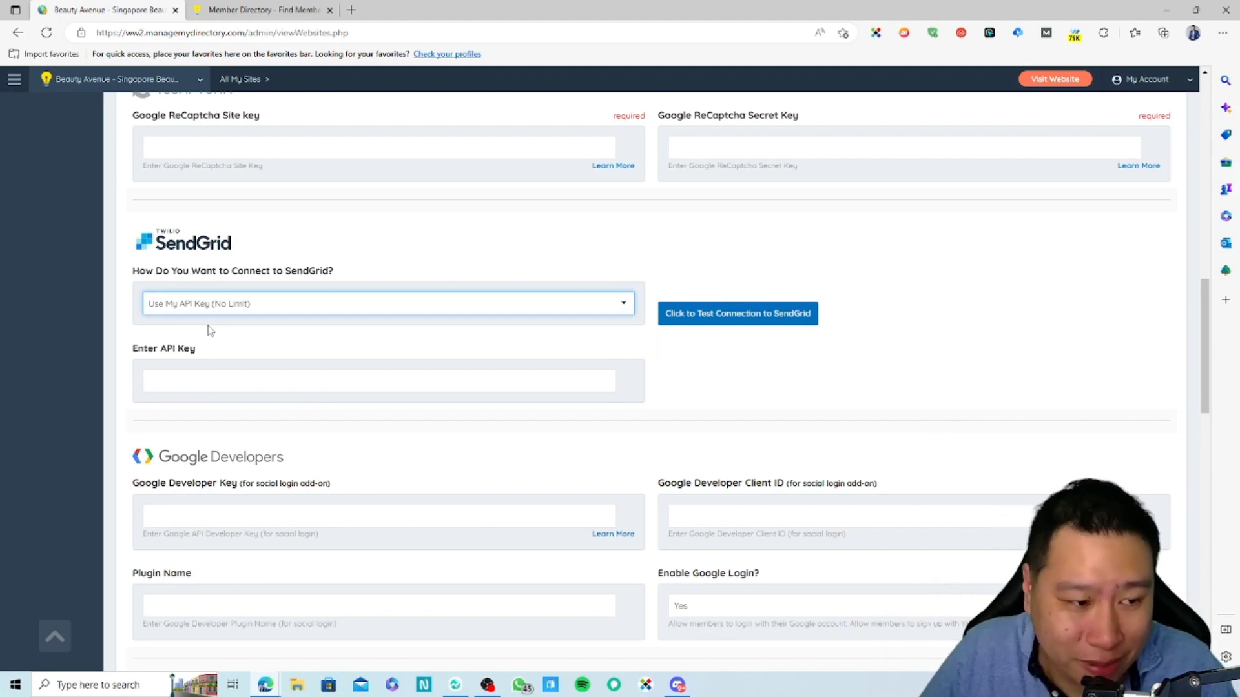
pyautogui.click(192, 357)
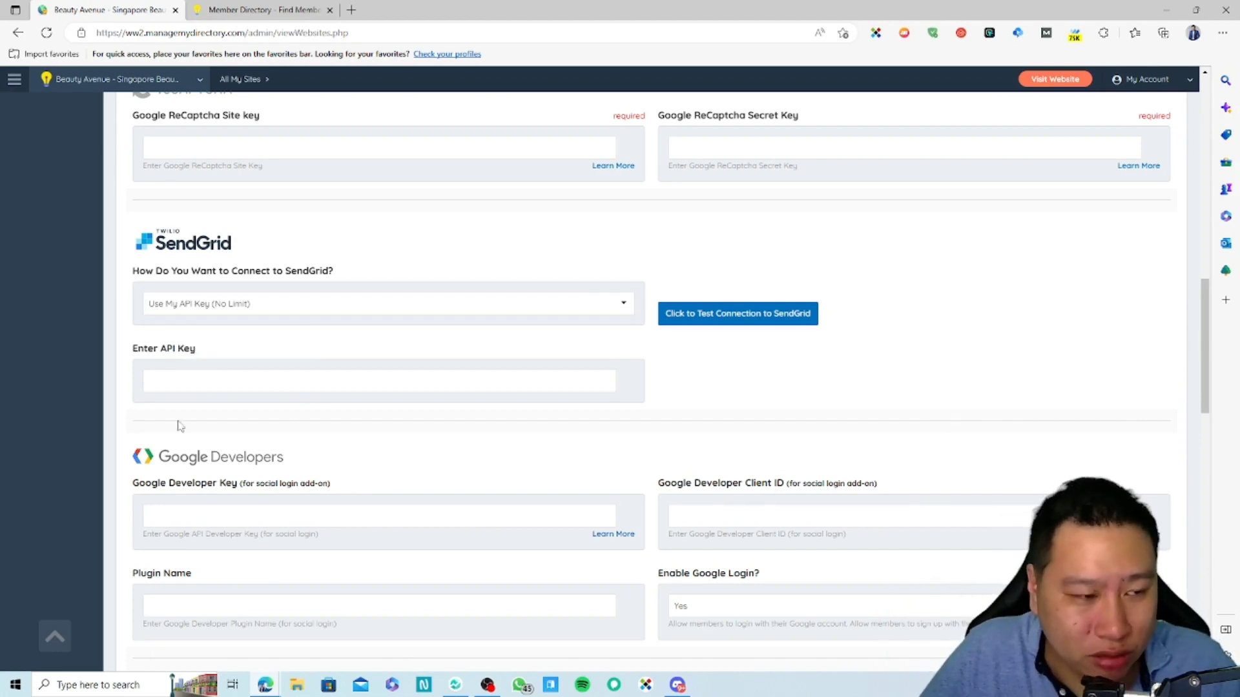
# Set the SendGrid connection to Use Default Email System (Max. Limit 1,500 Emails per Day)
pyautogui.click(268, 311)
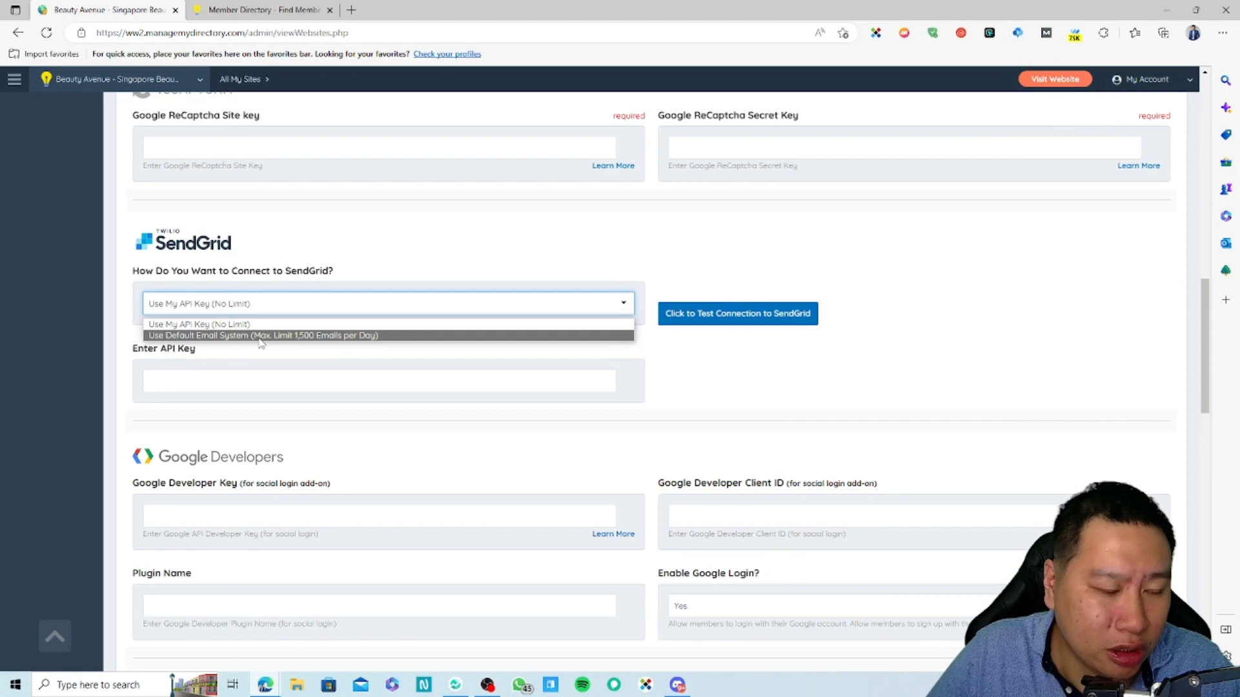
pyautogui.click(260, 336)
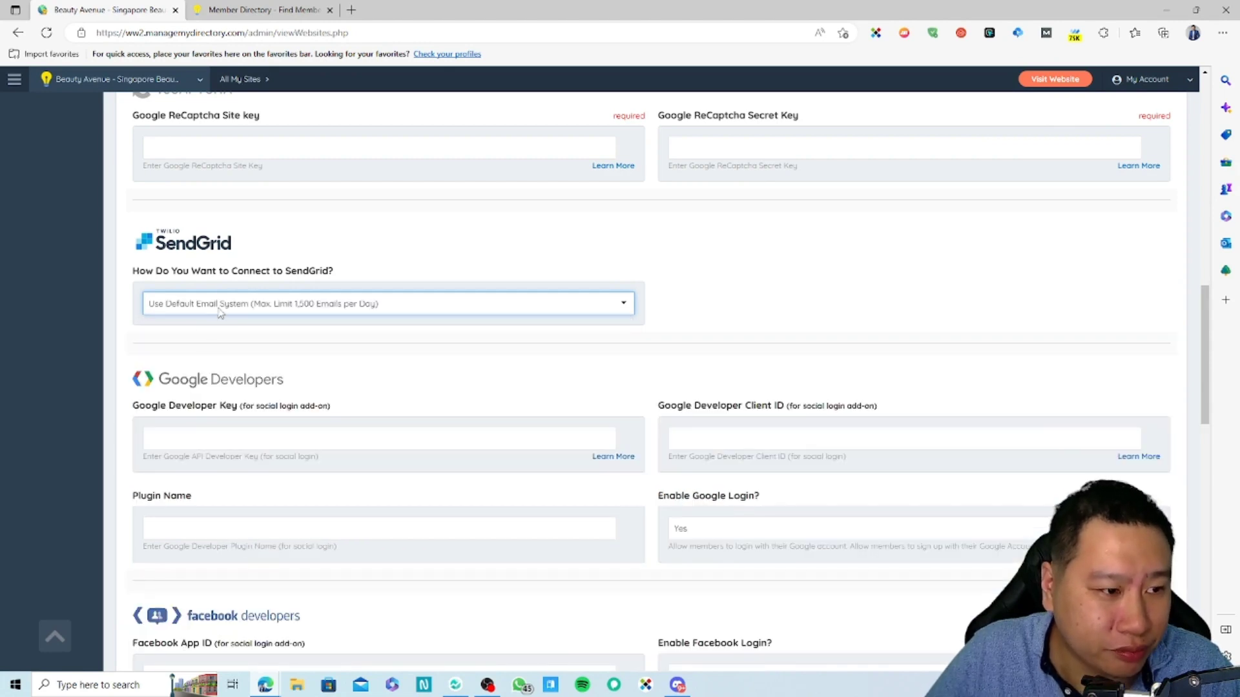
pyautogui.click(220, 314)
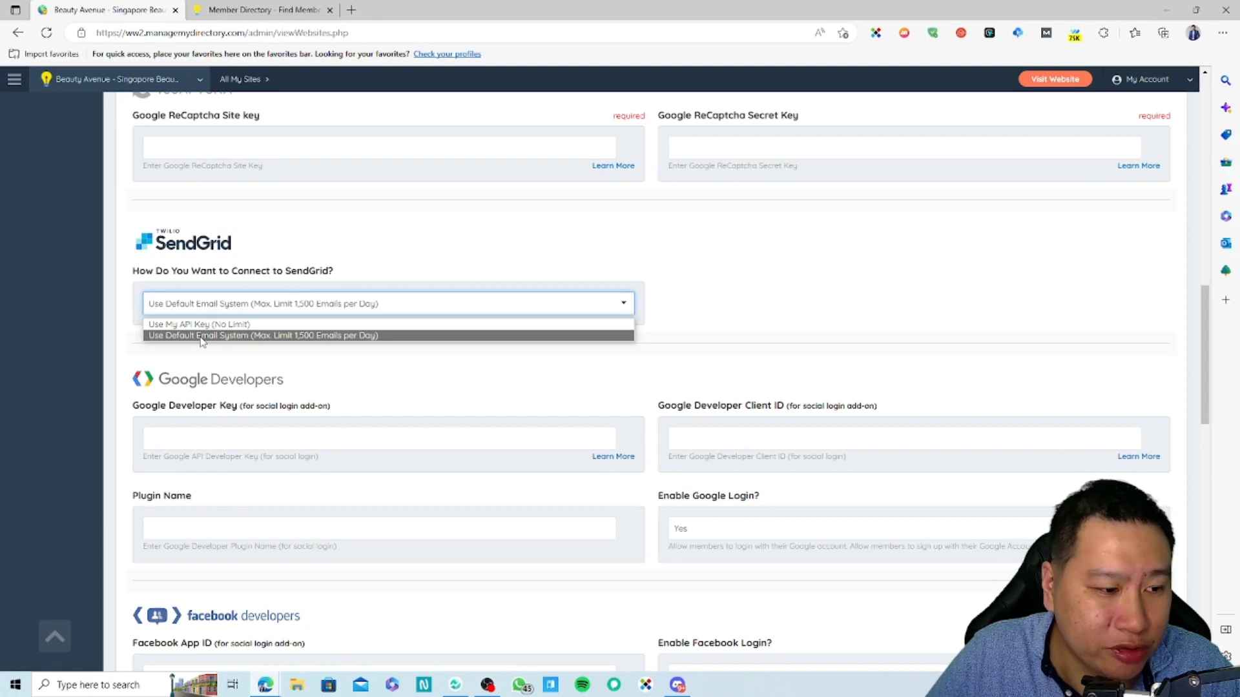
pyautogui.click(202, 335)
pyautogui.click(282, 303)
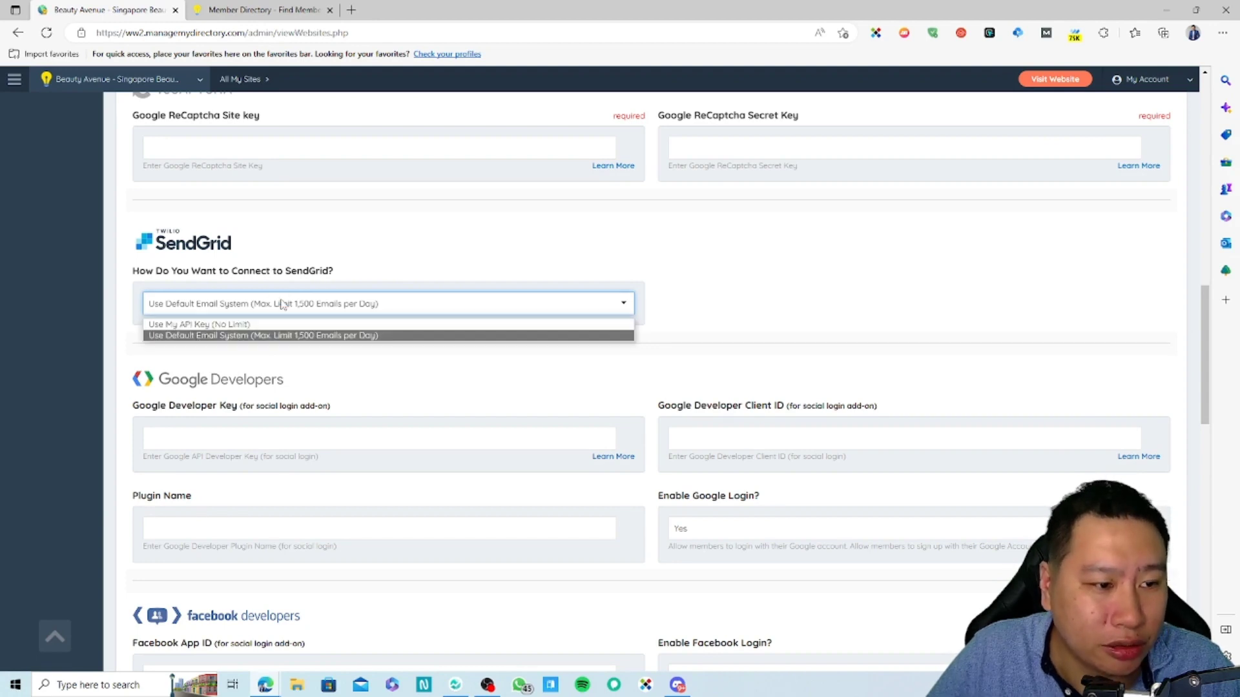
pyautogui.click(247, 336)
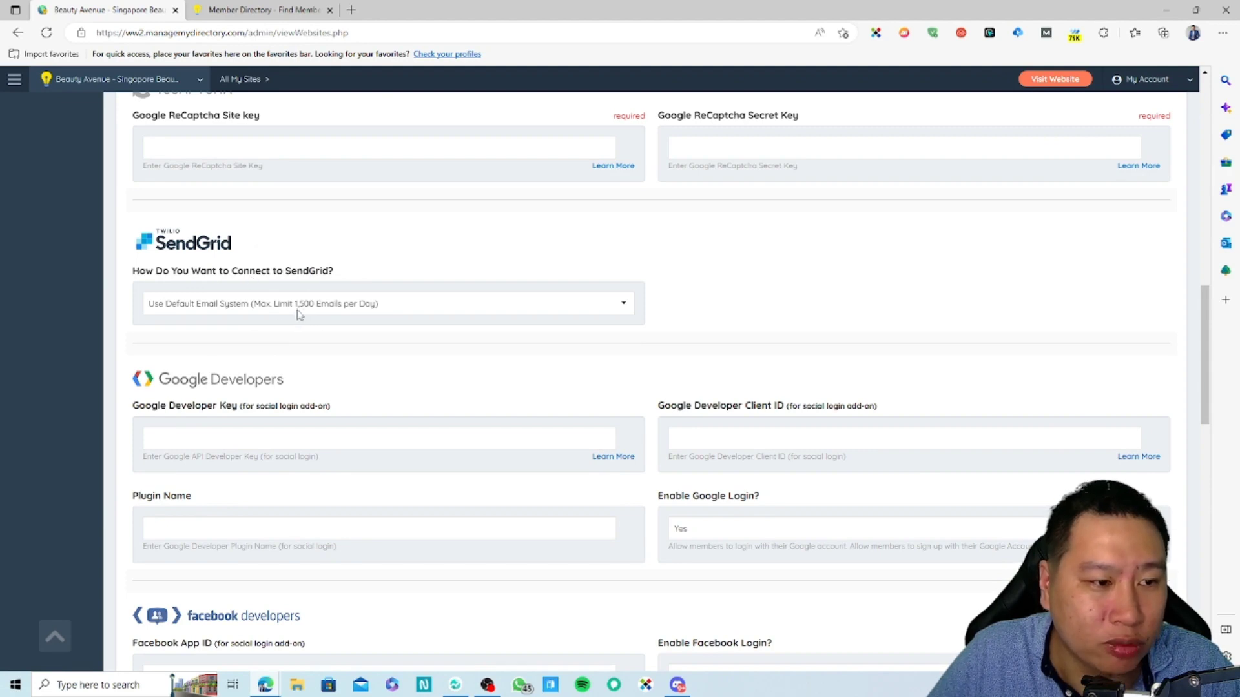
# Review the Google and Facebook login, private member chat and affiliate program options, and save the integration settings
pyautogui.scroll(-4, 420, 404)
pyautogui.scroll(1, 426, 408)
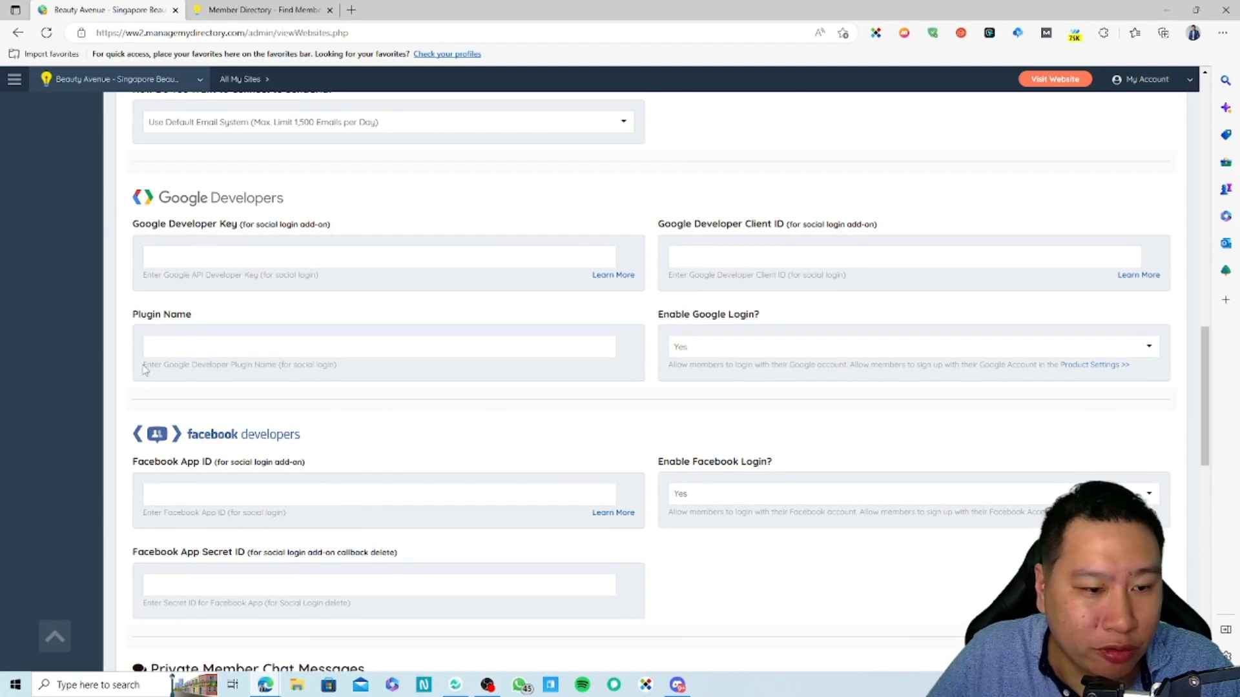
pyautogui.scroll(-7, 474, 399)
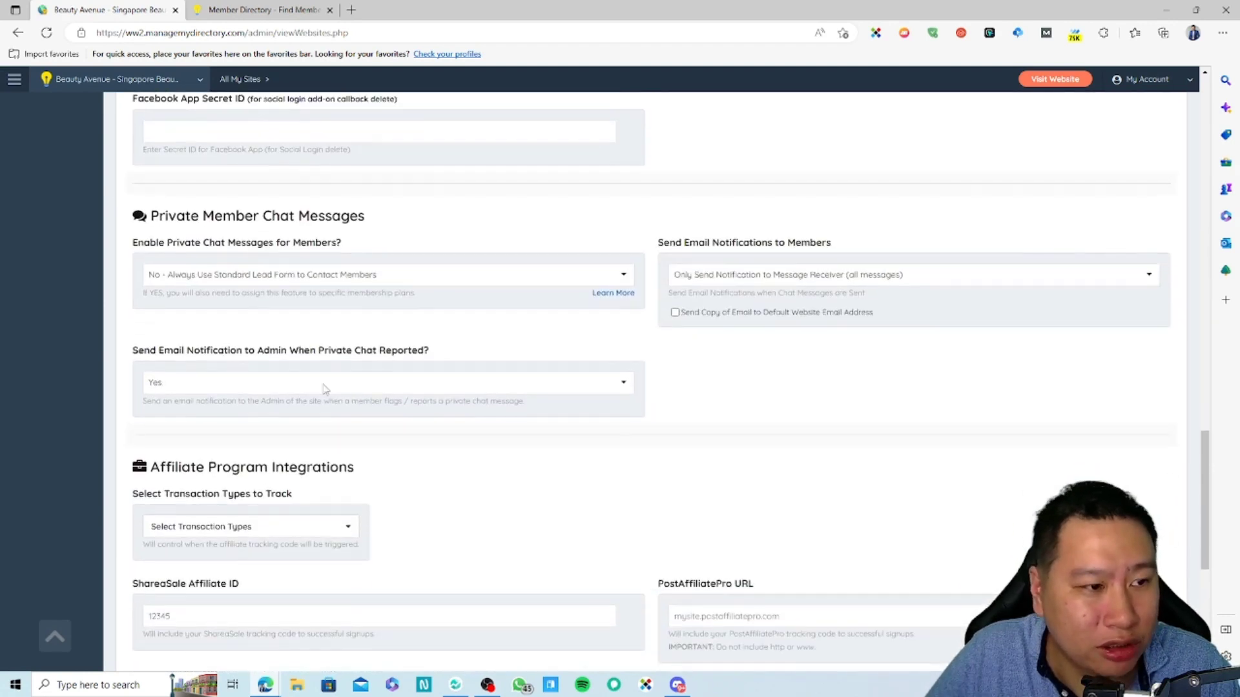
pyautogui.click(283, 274)
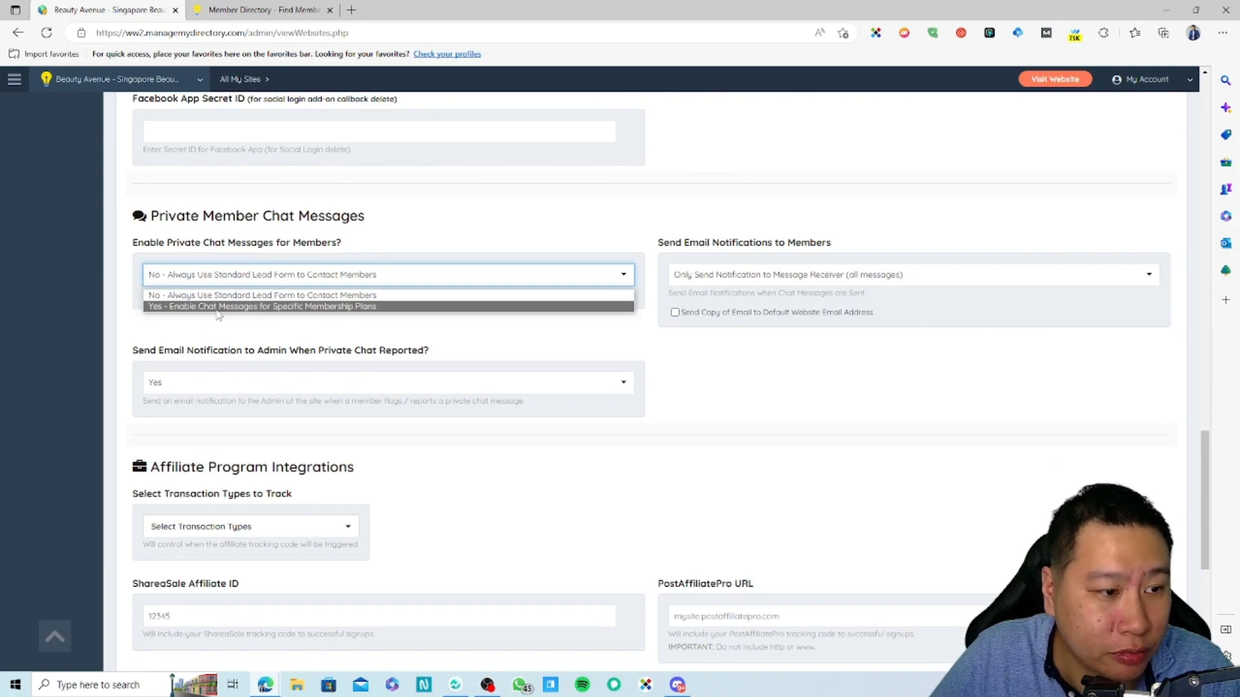
pyautogui.click(233, 347)
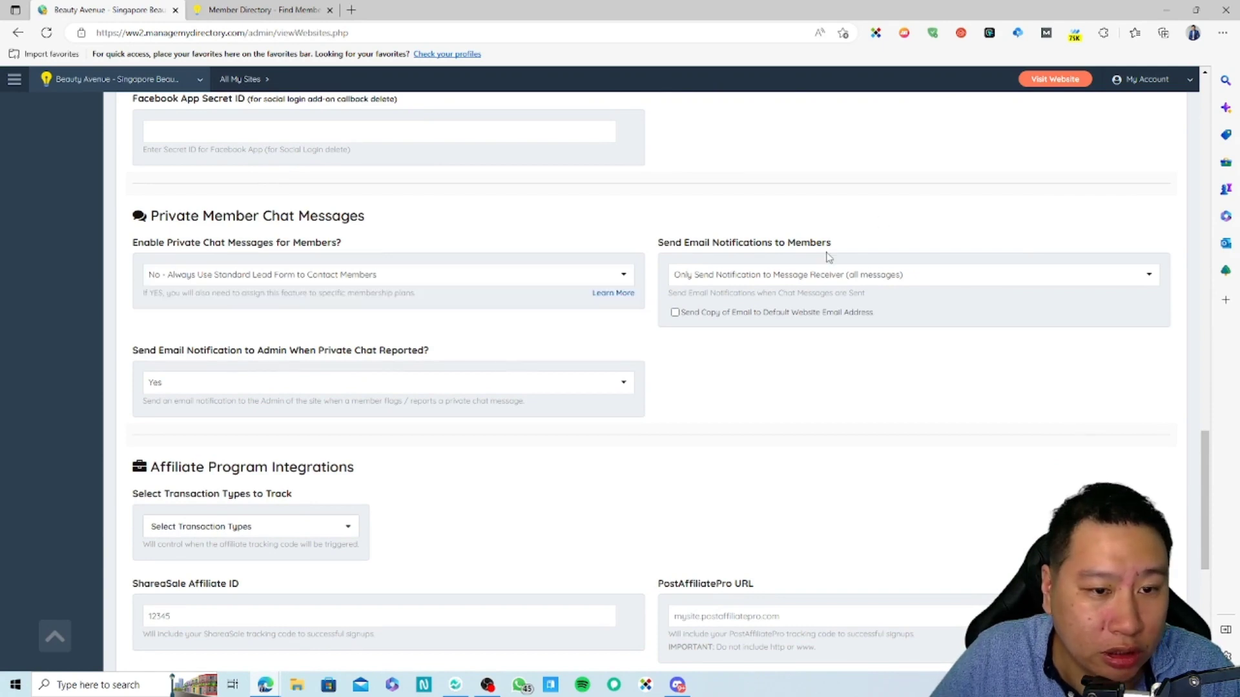
pyautogui.scroll(-5, 190, 420)
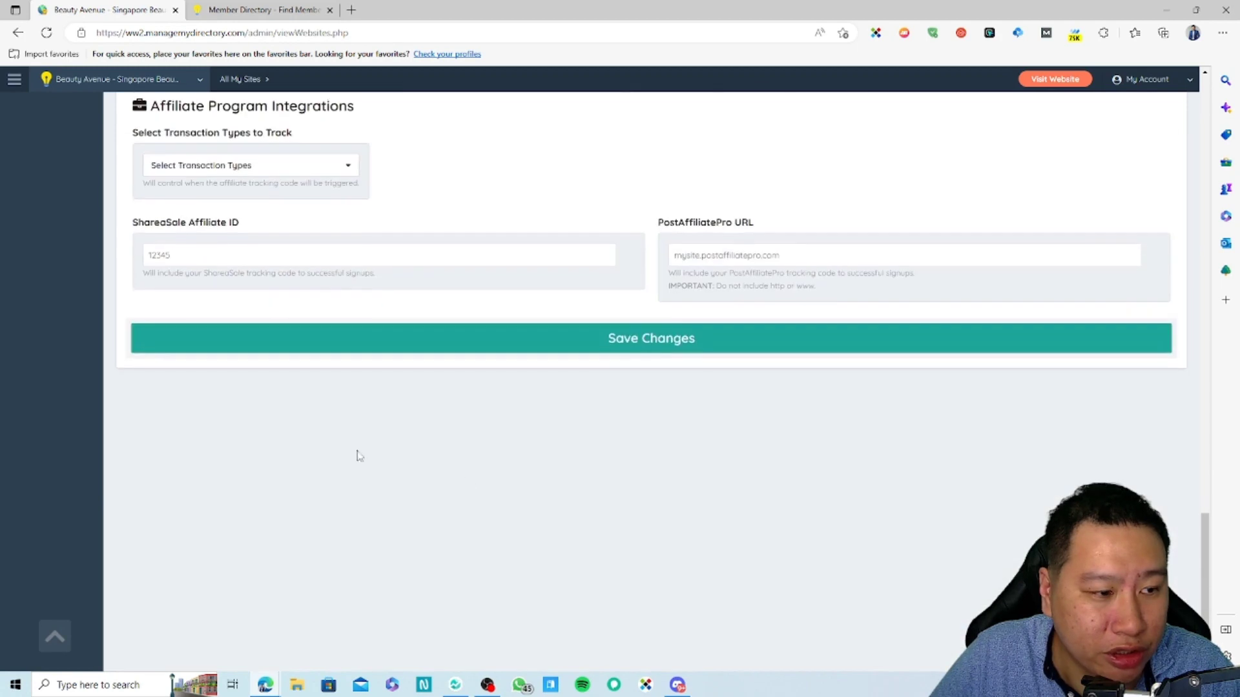
pyautogui.scroll(1, 221, 399)
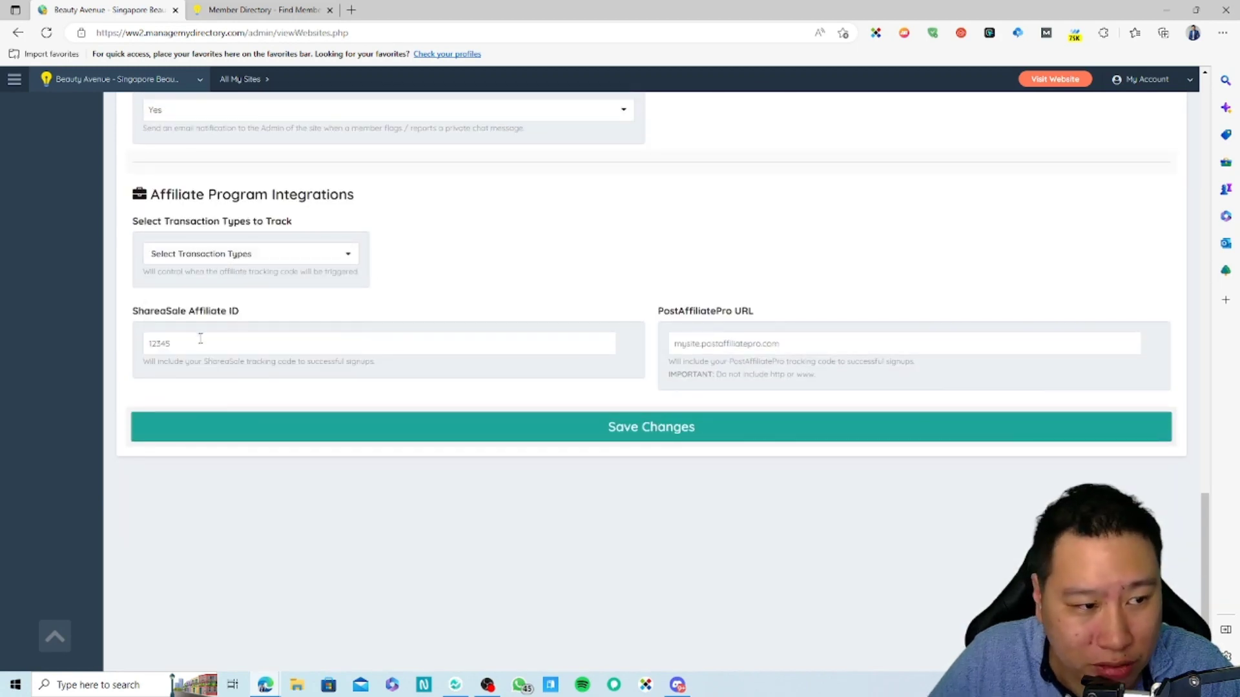
pyautogui.click(610, 437)
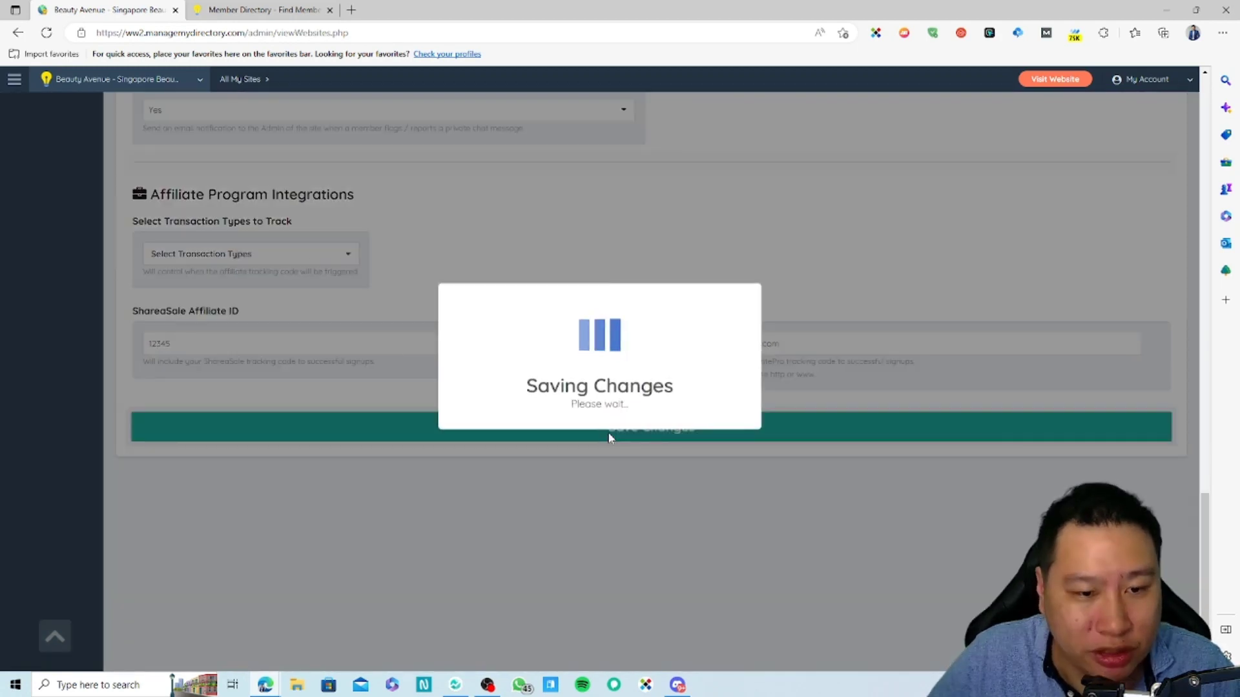
pyautogui.click(607, 431)
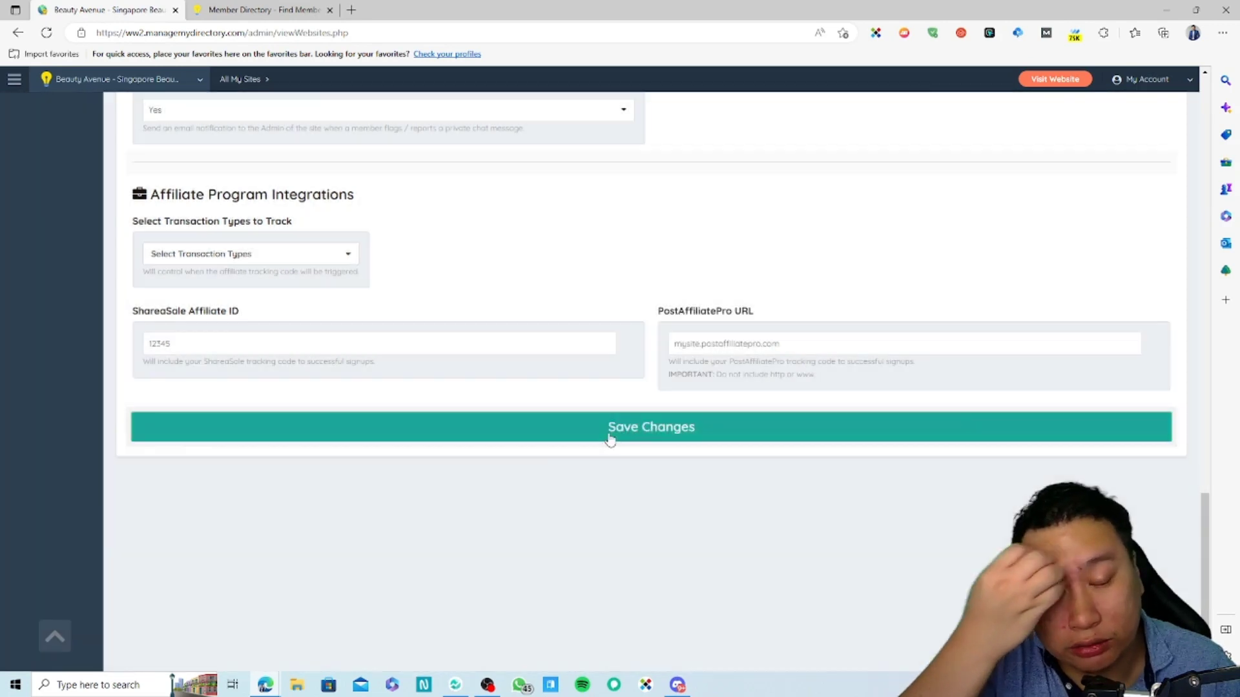
# Open the Design Settings and examine the Main Design fonts, body width, map theme and website colors
pyautogui.scroll(5, 740, 387)
pyautogui.scroll(15, 740, 387)
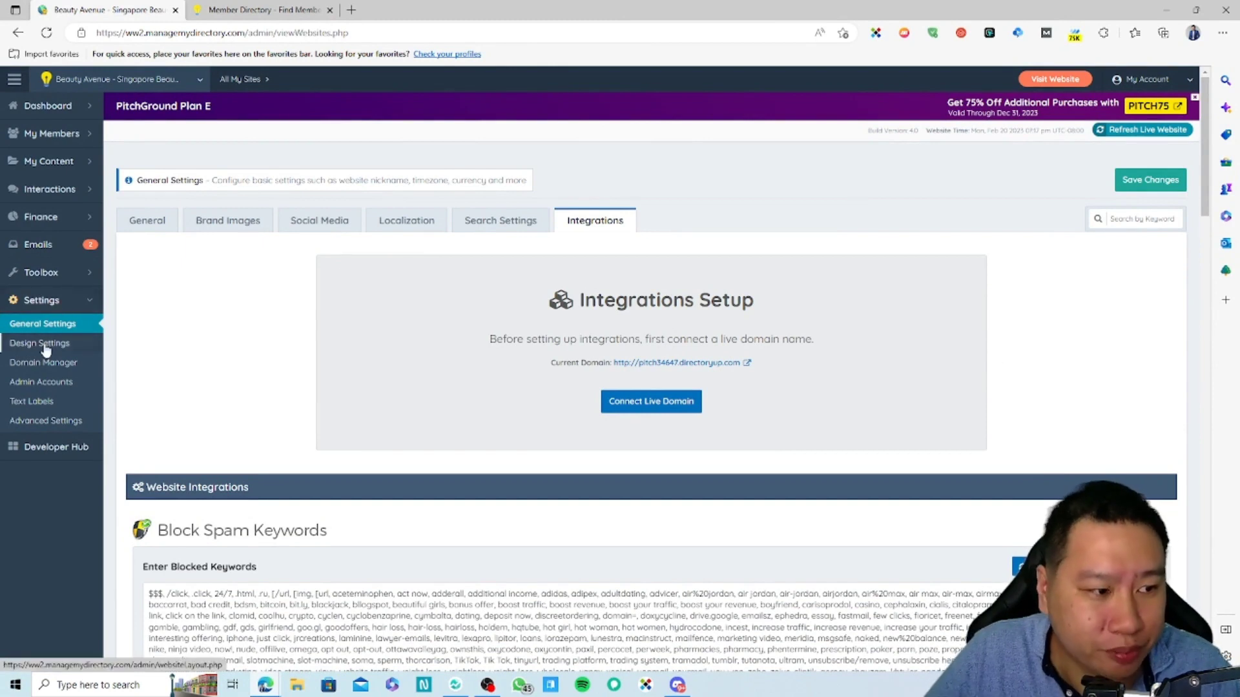
pyautogui.click(67, 349)
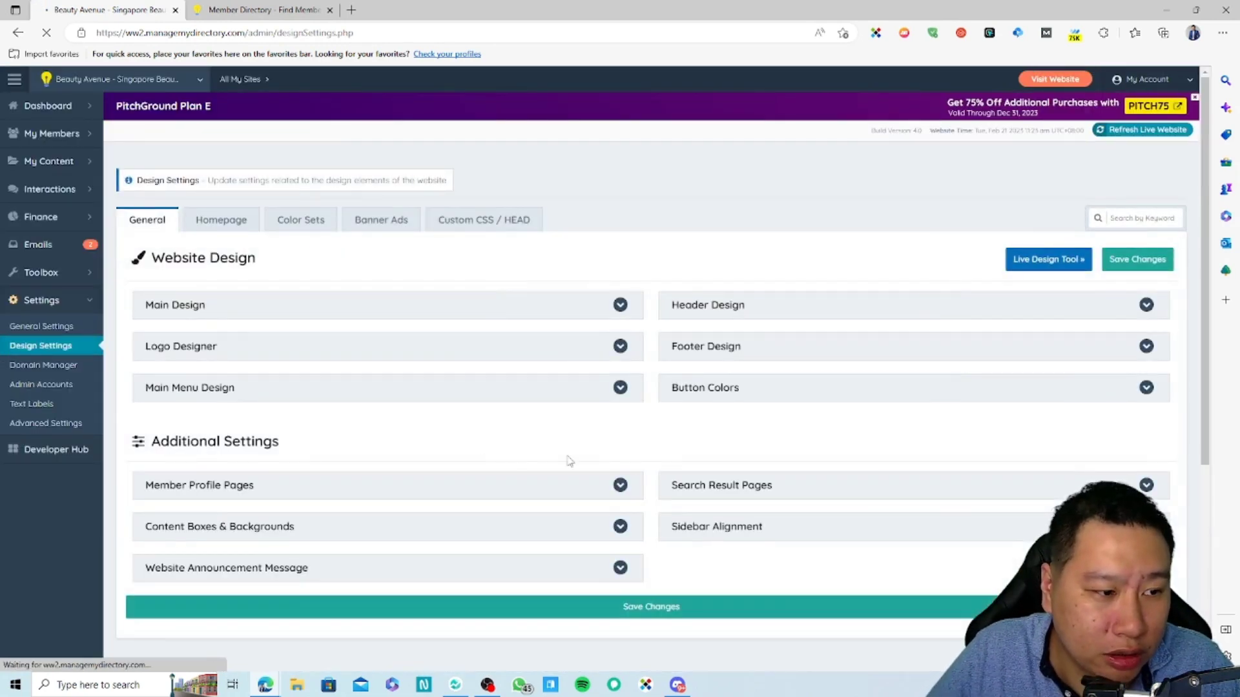
pyautogui.scroll(-1, 388, 411)
pyautogui.click(323, 215)
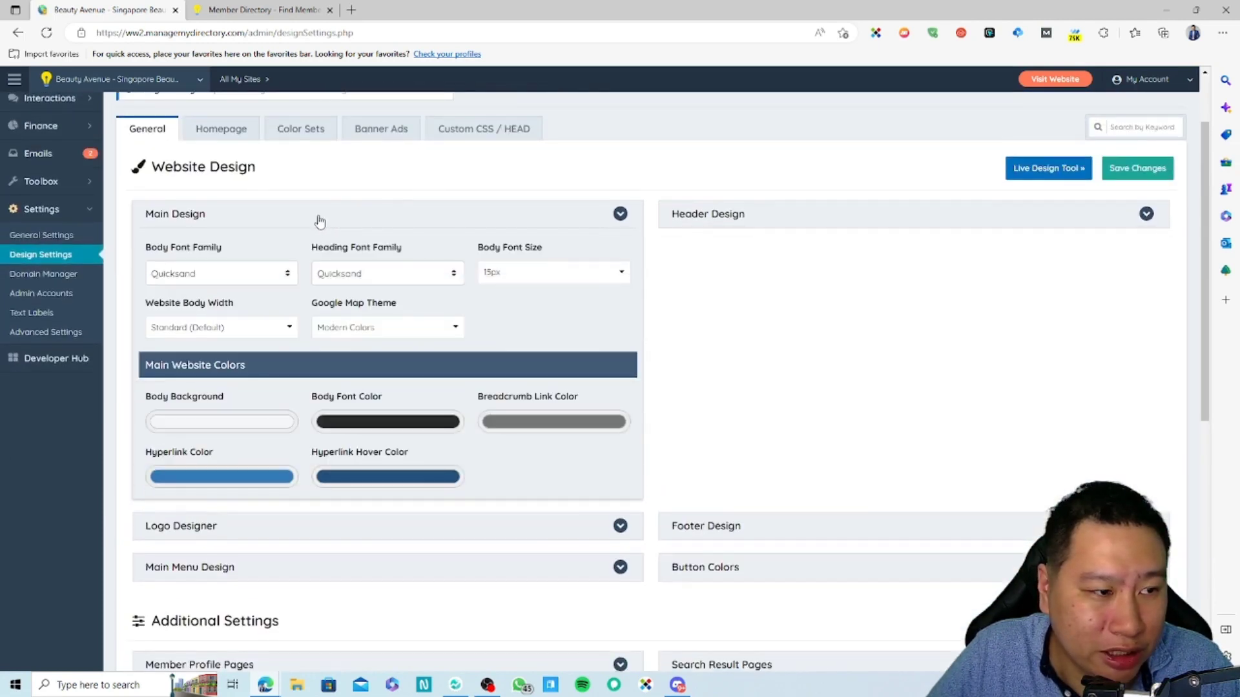
pyautogui.scroll(-6, 421, 401)
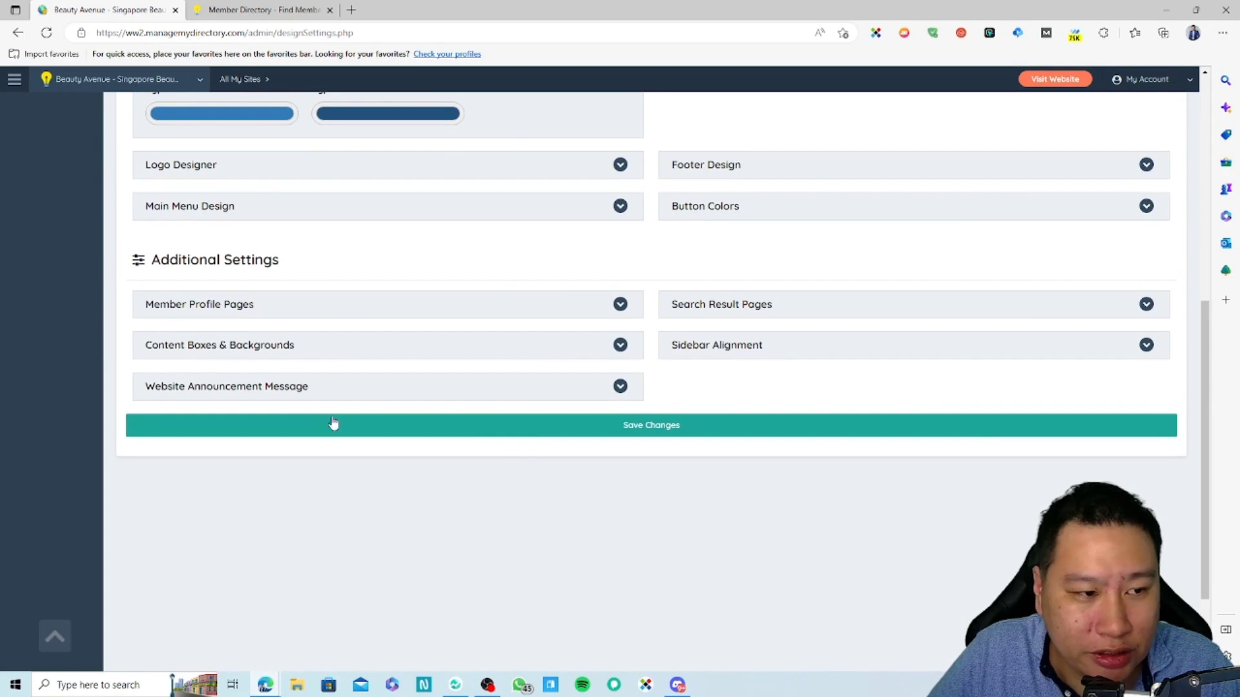
pyautogui.scroll(6, 436, 529)
pyautogui.scroll(2, 435, 529)
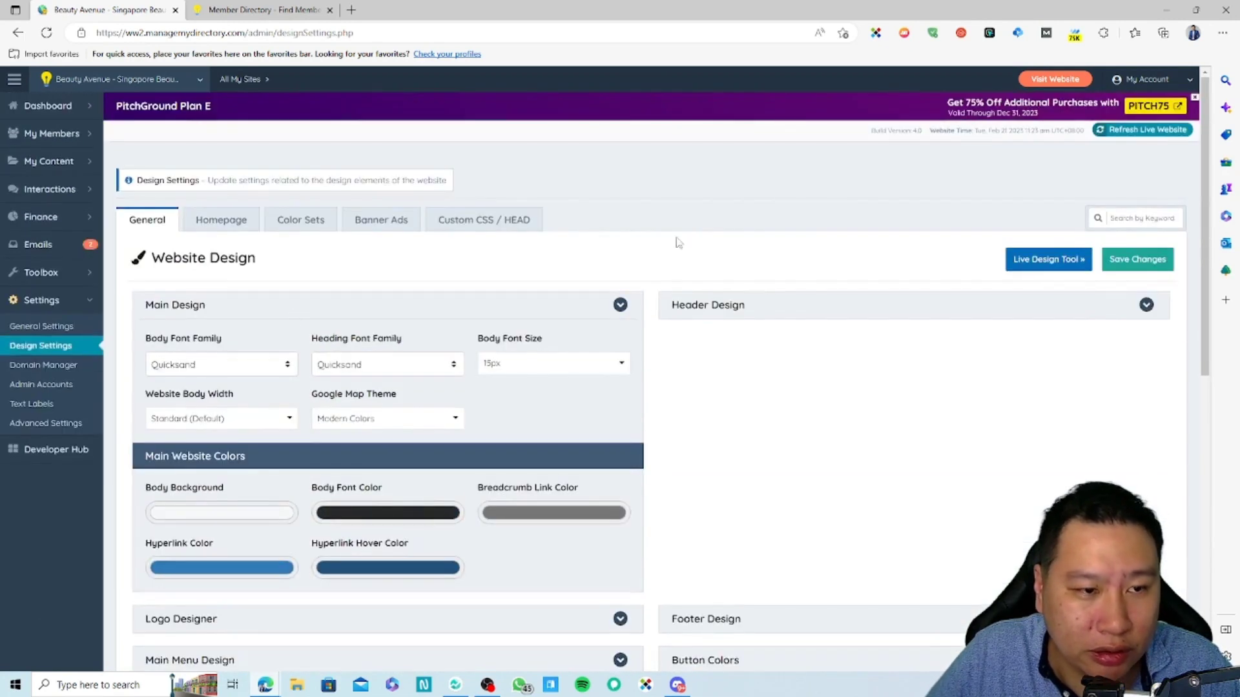
# Examine the homepage design sections and browse the available color sets for the website
pyautogui.click(219, 219)
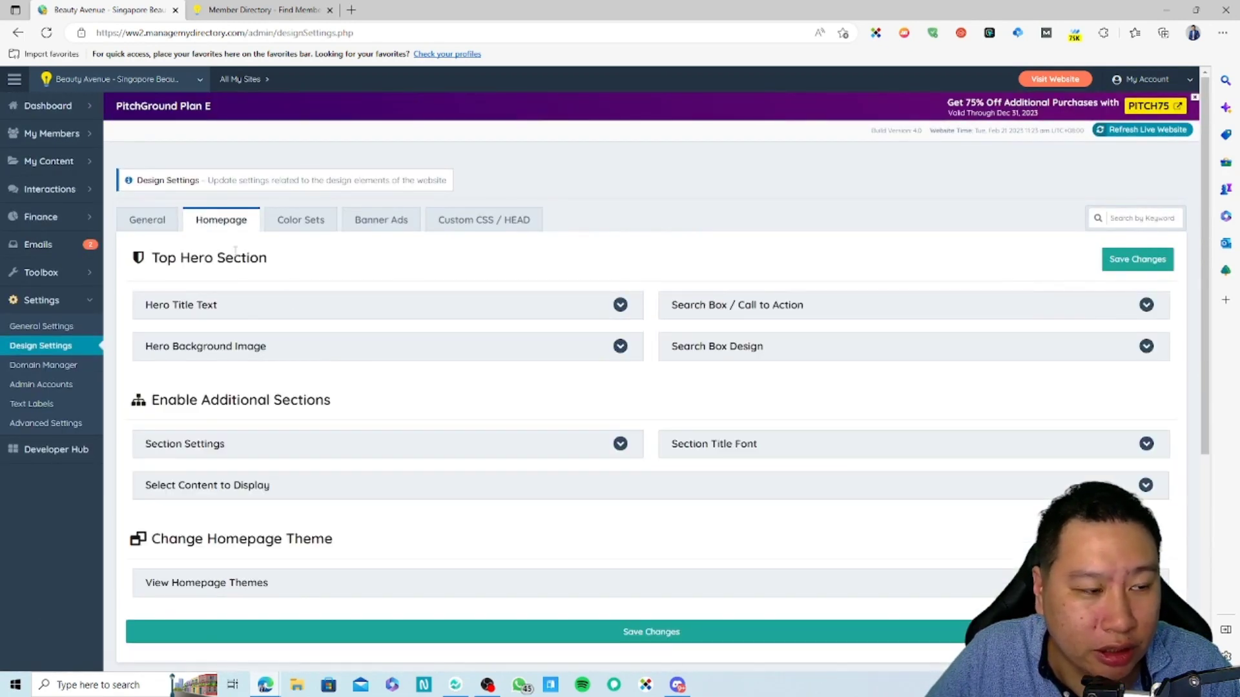
pyautogui.click(314, 224)
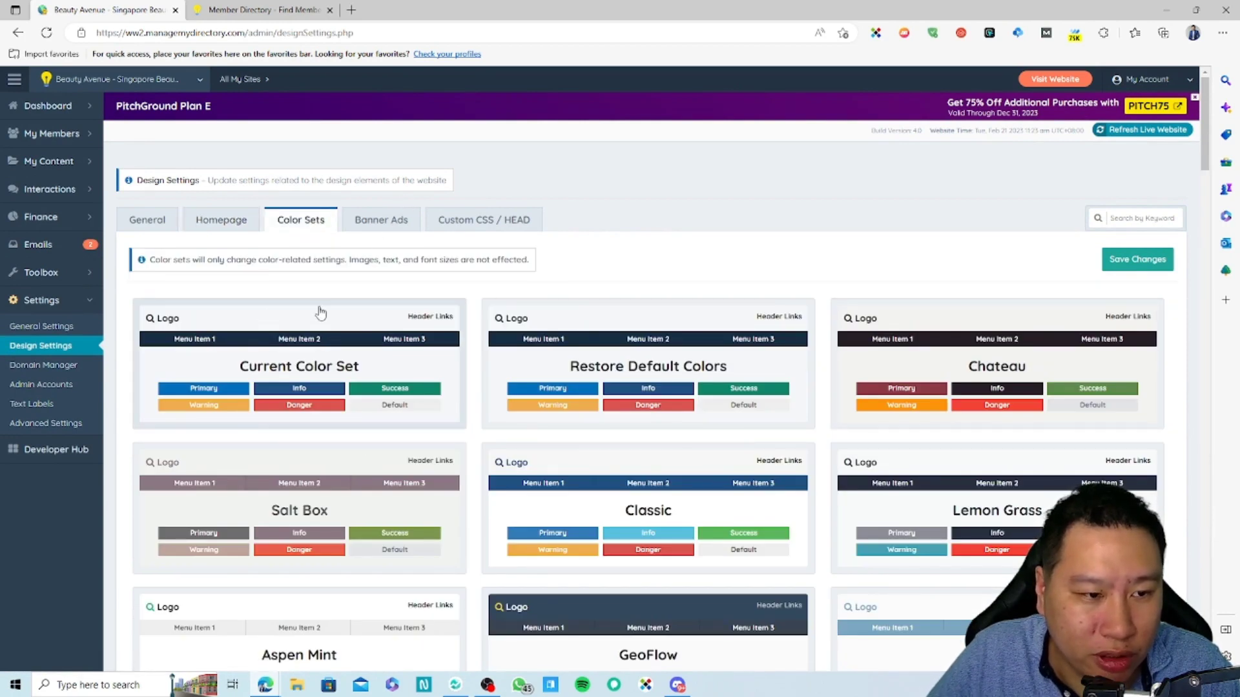
pyautogui.scroll(-3, 321, 313)
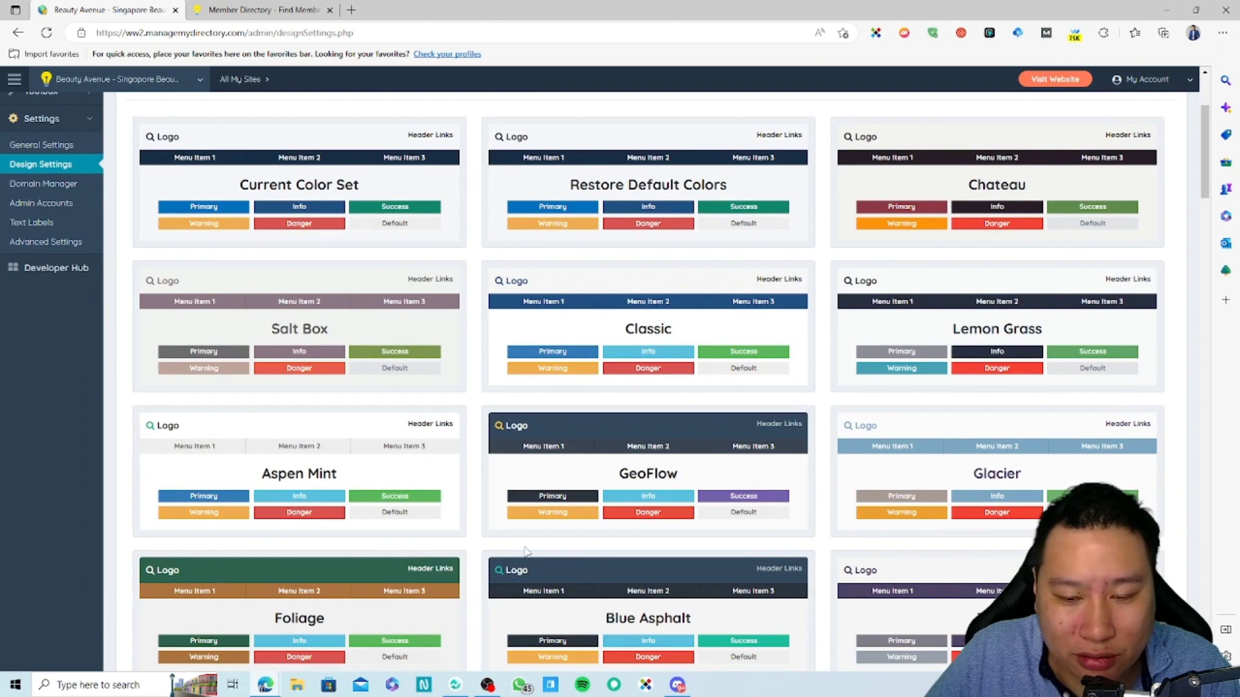
pyautogui.scroll(-8, 525, 552)
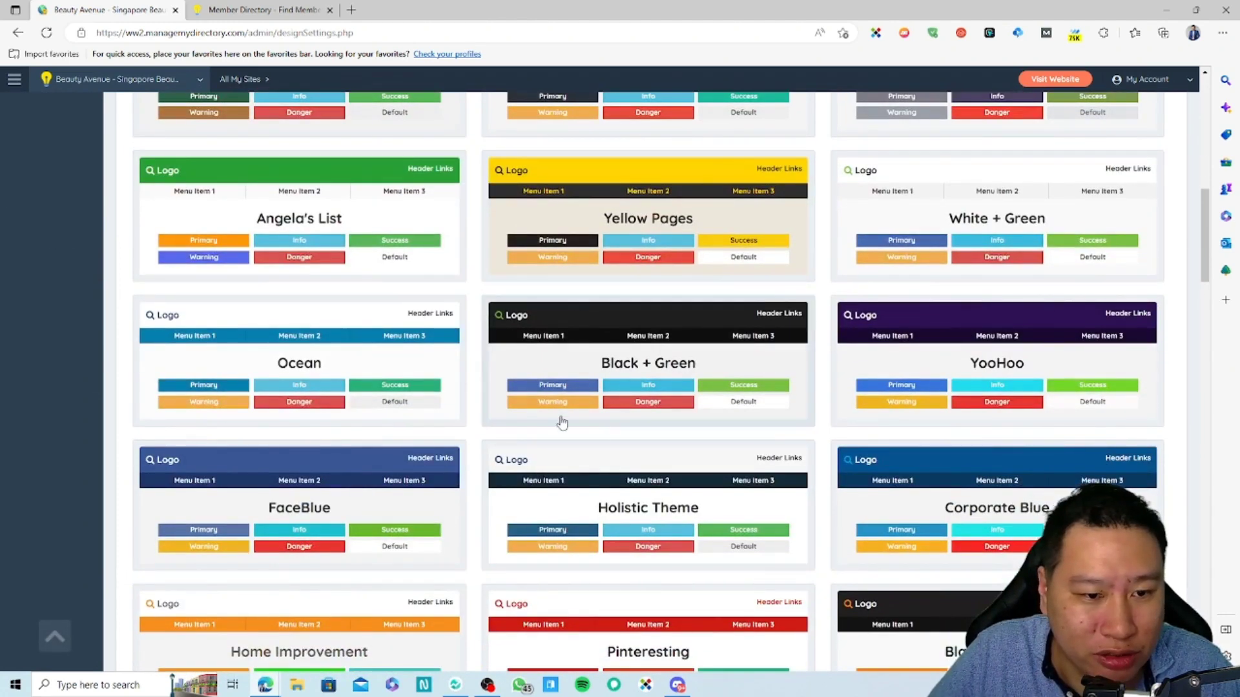
pyautogui.scroll(-10, 631, 405)
pyautogui.scroll(3, 609, 415)
pyautogui.scroll(-4, 589, 411)
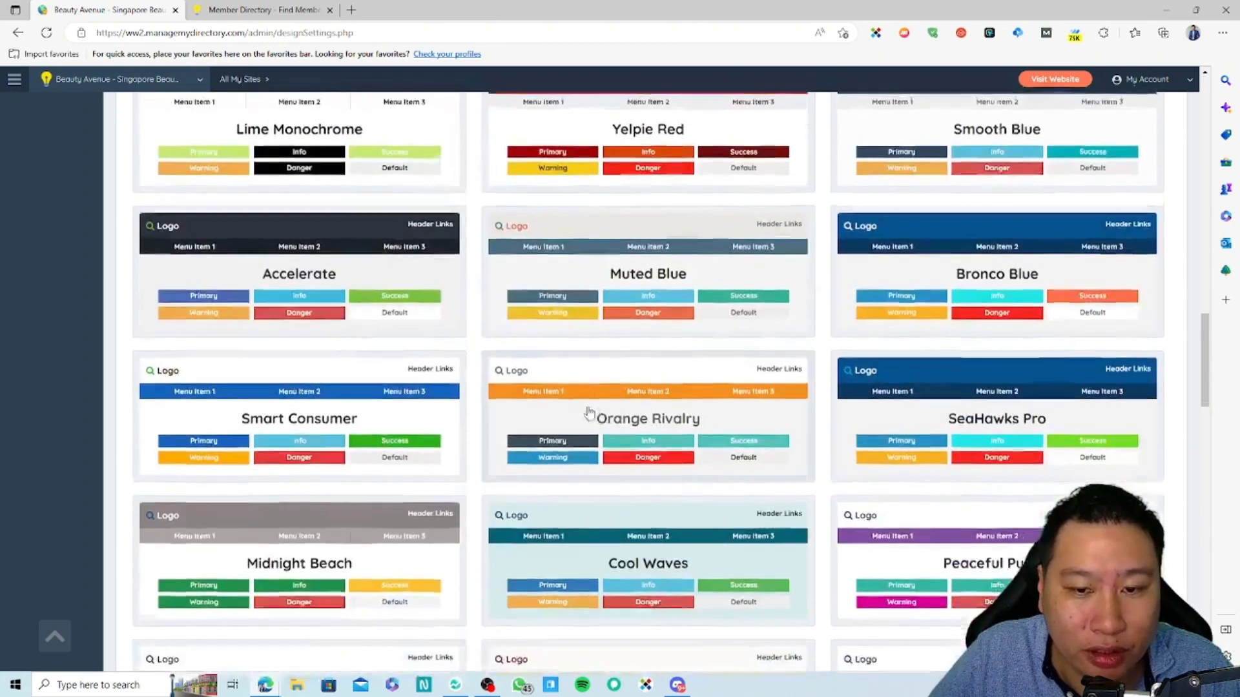
pyautogui.scroll(20, 589, 411)
# Examine the banner advertisement settings, expanding the Sidebar Banner Ad and Extra Banner Ad - 1 options
pyautogui.click(384, 219)
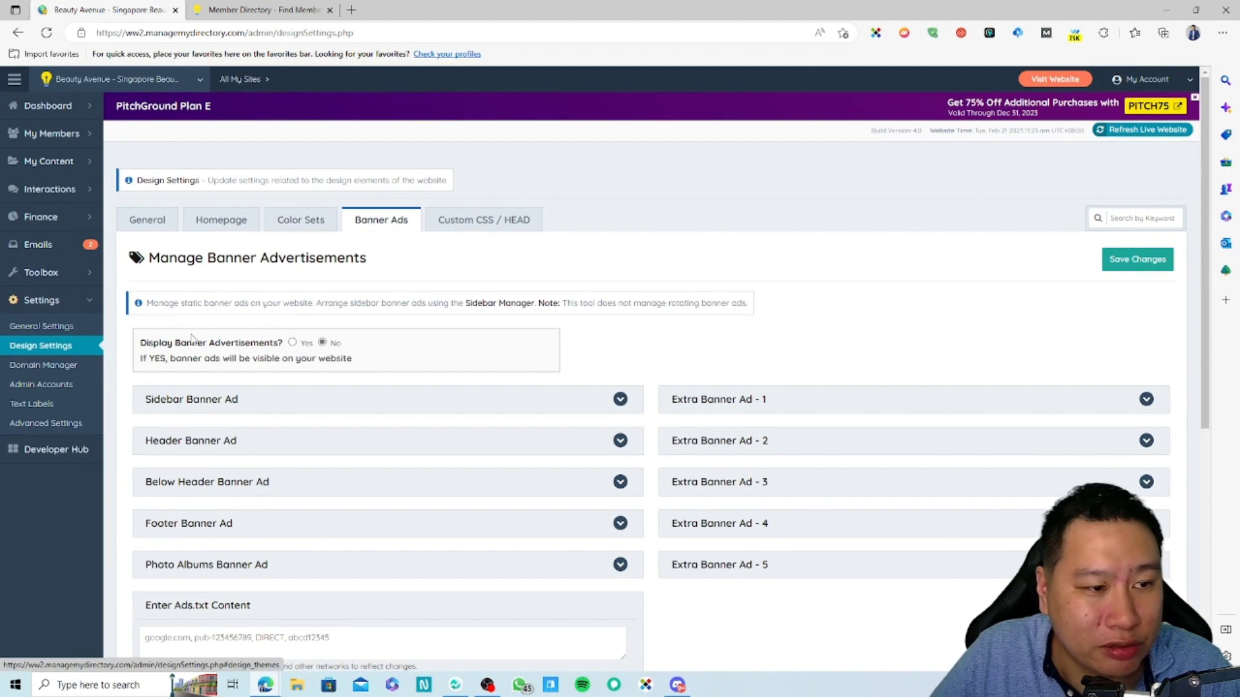
pyautogui.scroll(-4, 226, 495)
pyautogui.scroll(4, 517, 304)
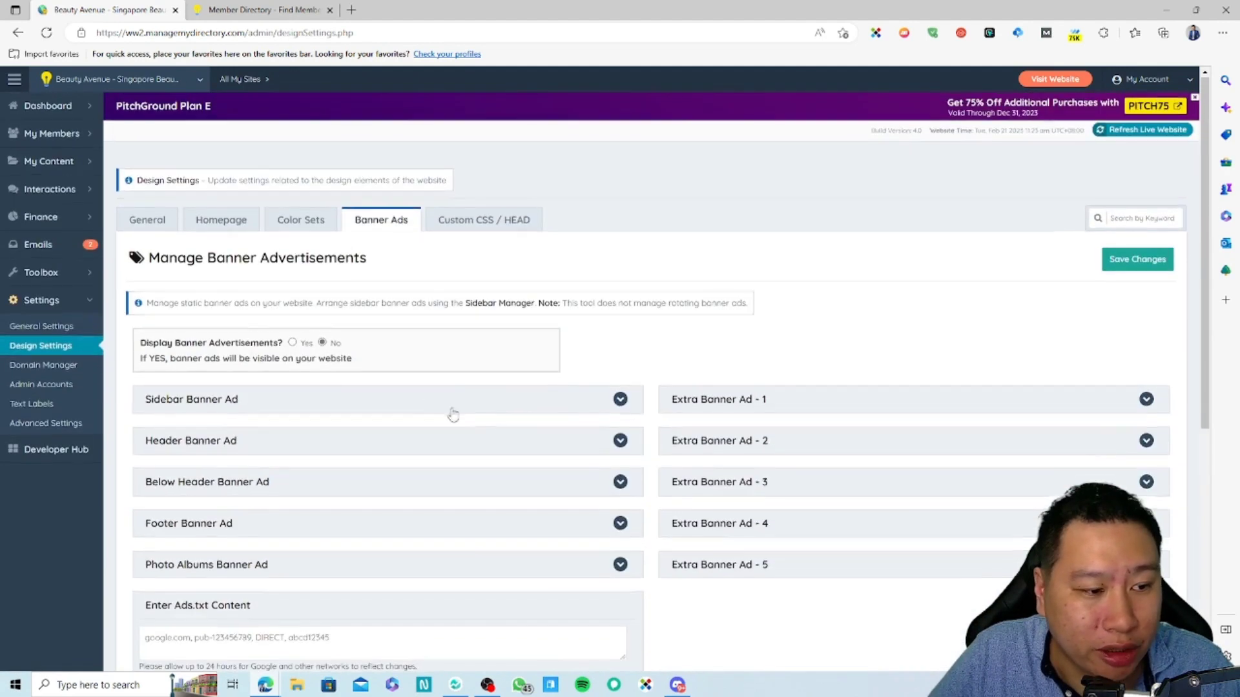
pyautogui.click(451, 406)
pyautogui.scroll(-4, 428, 387)
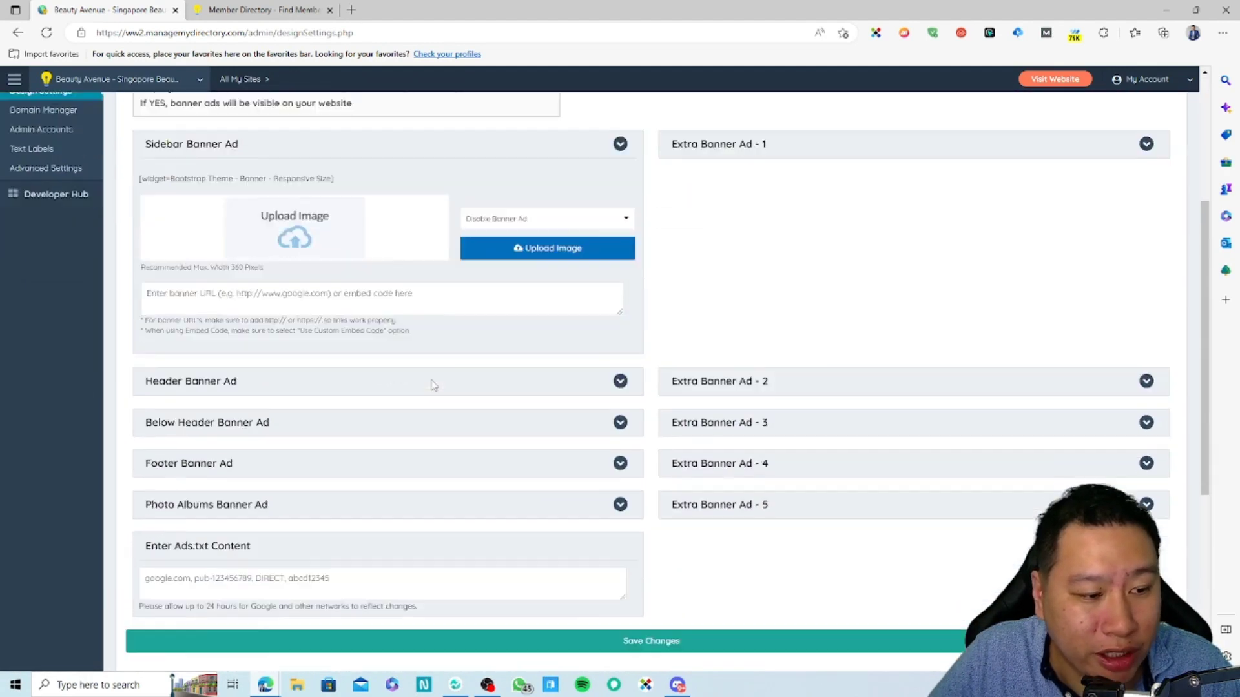
pyautogui.scroll(-2, 431, 385)
pyautogui.click(385, 470)
pyautogui.scroll(6, 348, 447)
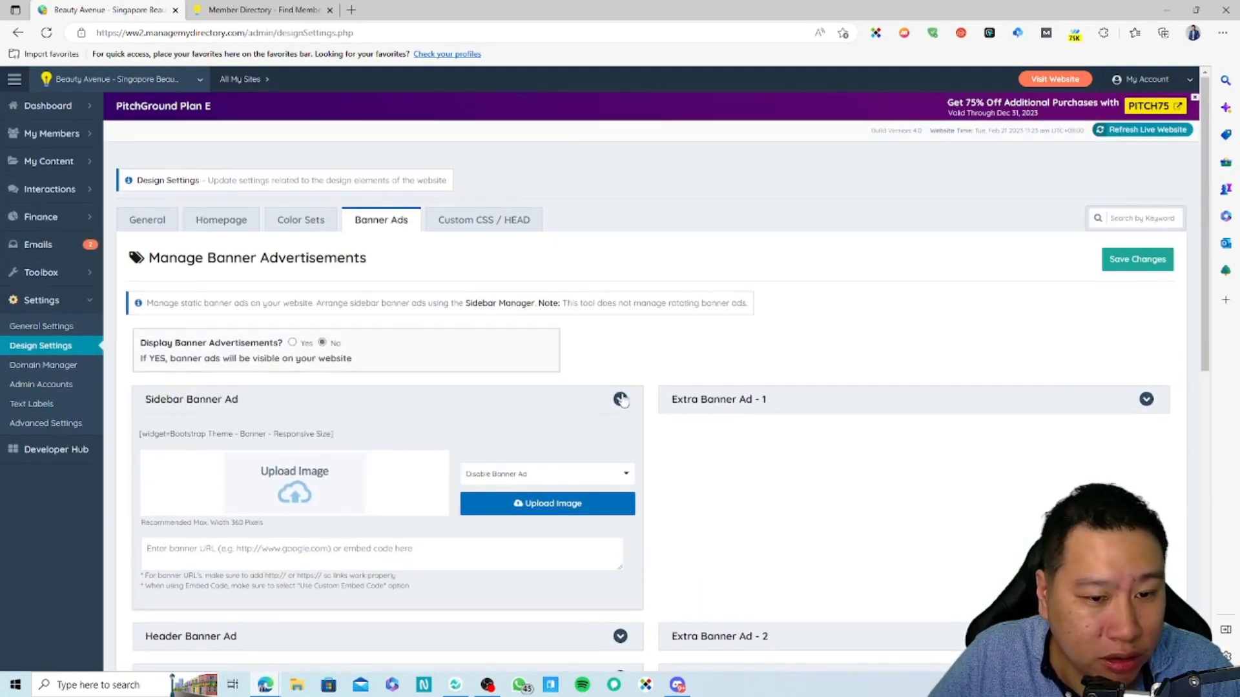
pyautogui.click(620, 400)
pyautogui.click(620, 400)
pyautogui.click(981, 409)
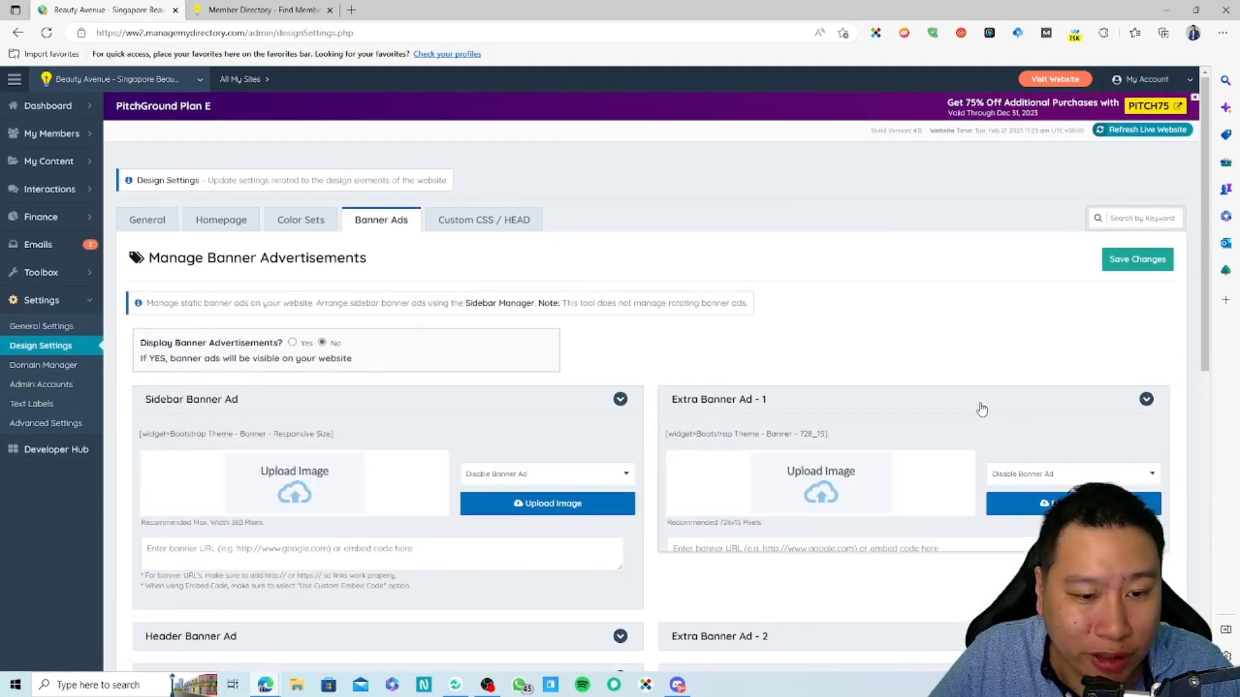
# Collapse the Extra Banner Ad - 1 options and look over the banner ad and Custom CSS / HEAD design settings
pyautogui.click(971, 407)
pyautogui.click(498, 221)
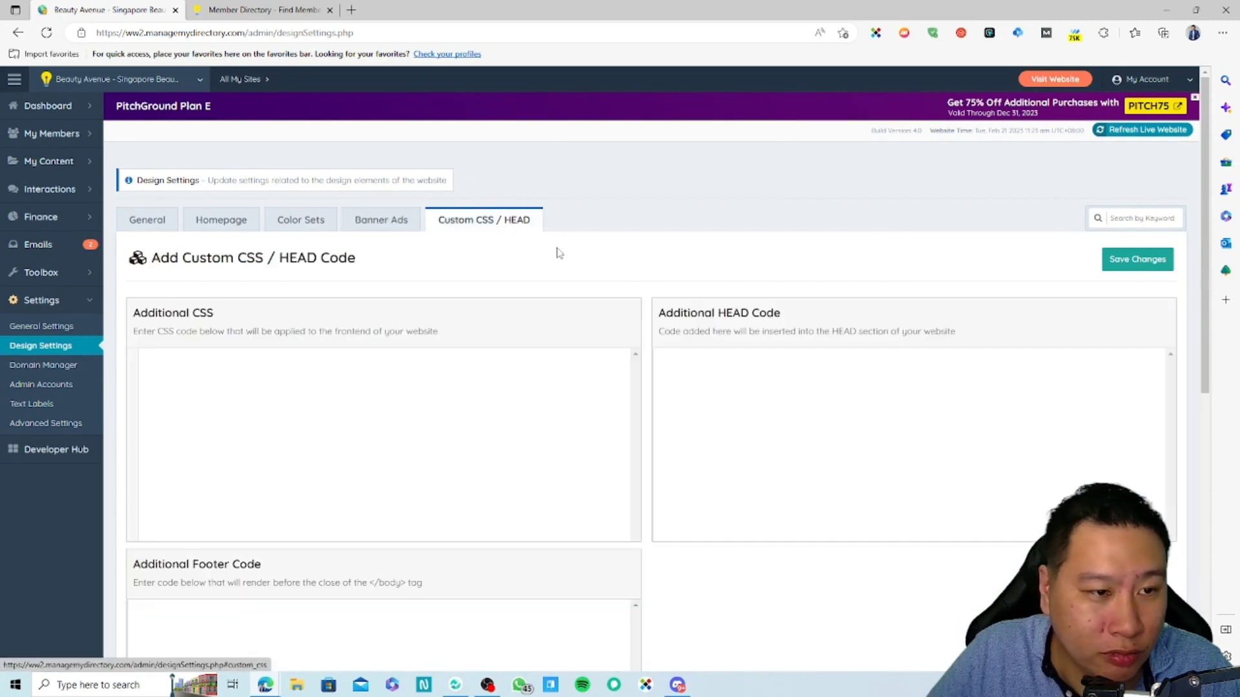
pyautogui.click(364, 222)
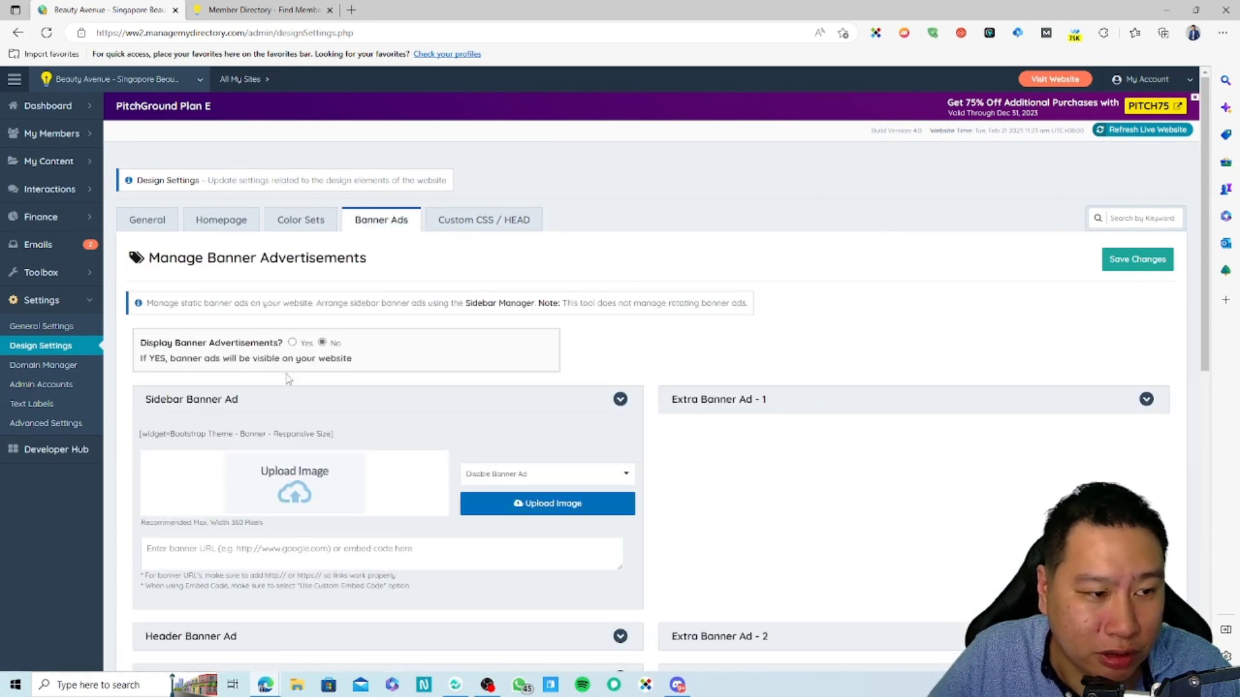
pyautogui.click(491, 221)
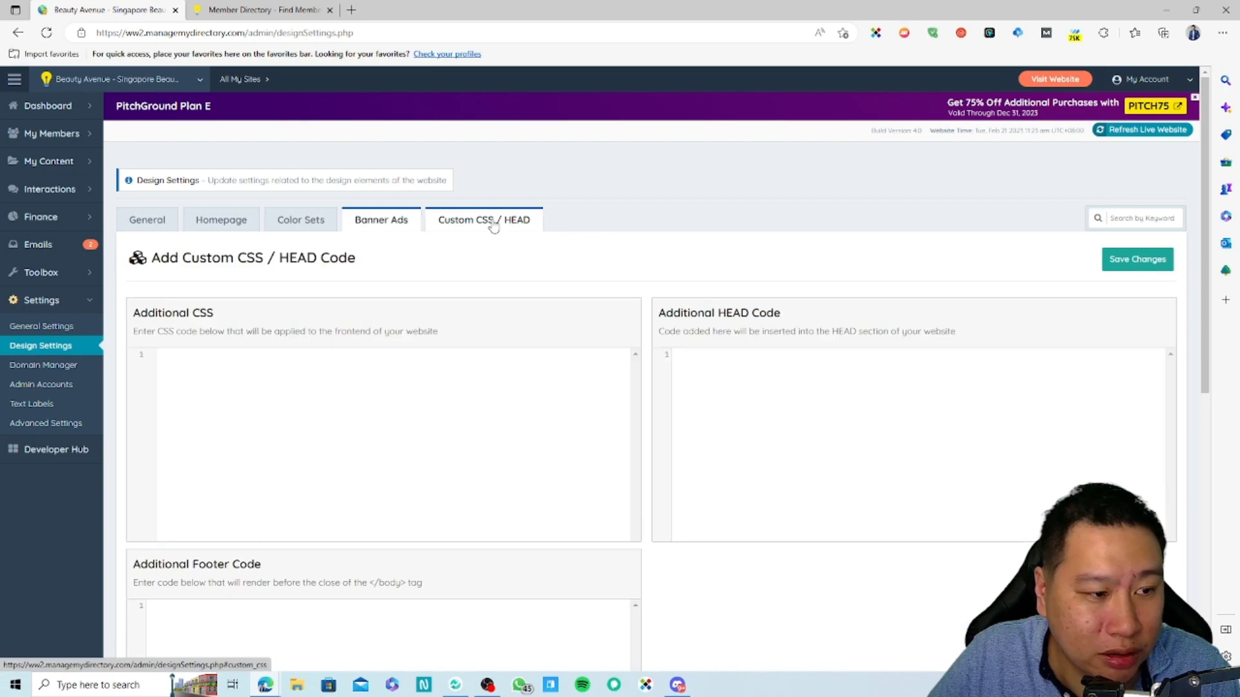
pyautogui.click(380, 220)
pyautogui.click(471, 220)
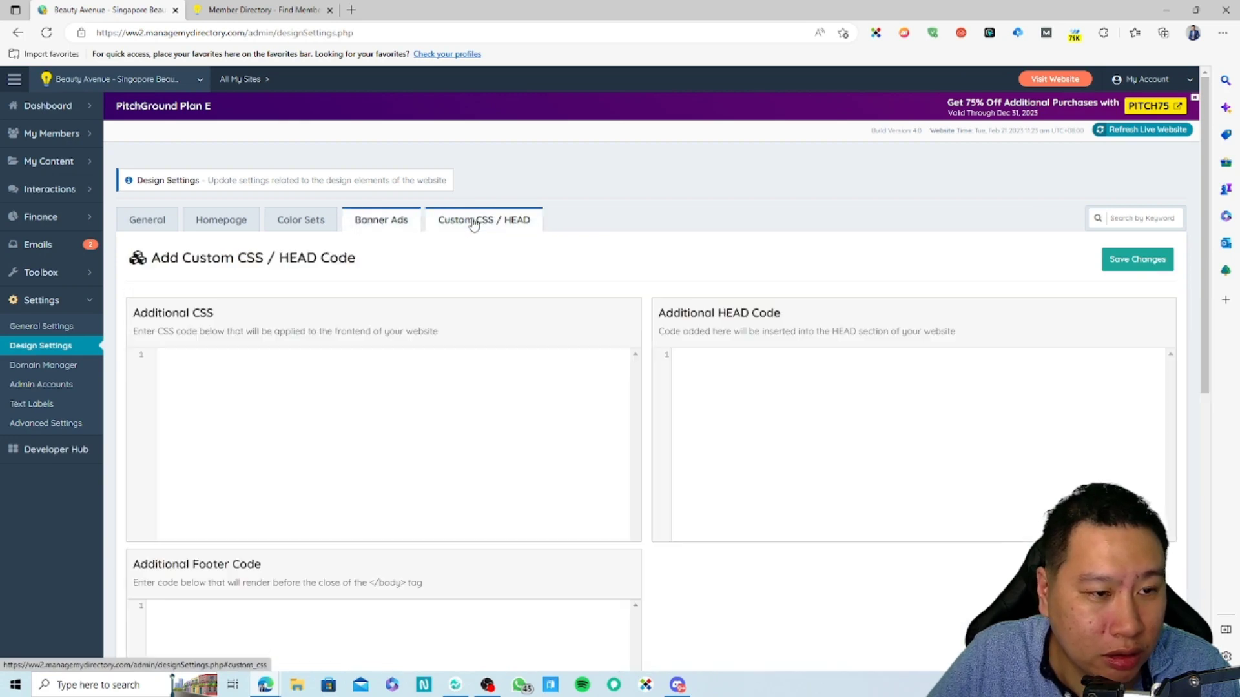
# Review the additional CSS, HEAD and footer code areas and save the design settings
pyautogui.scroll(-2, 284, 484)
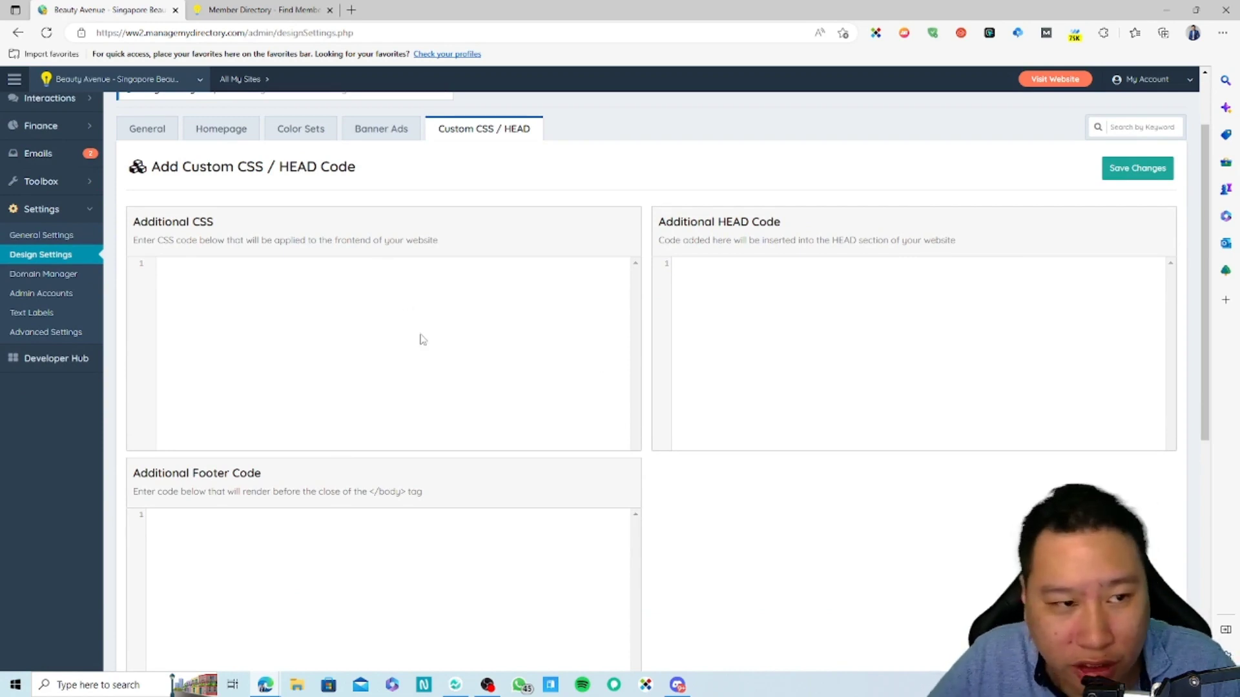
pyautogui.scroll(-5, 423, 340)
pyautogui.scroll(5, 171, 304)
pyautogui.scroll(-6, 362, 394)
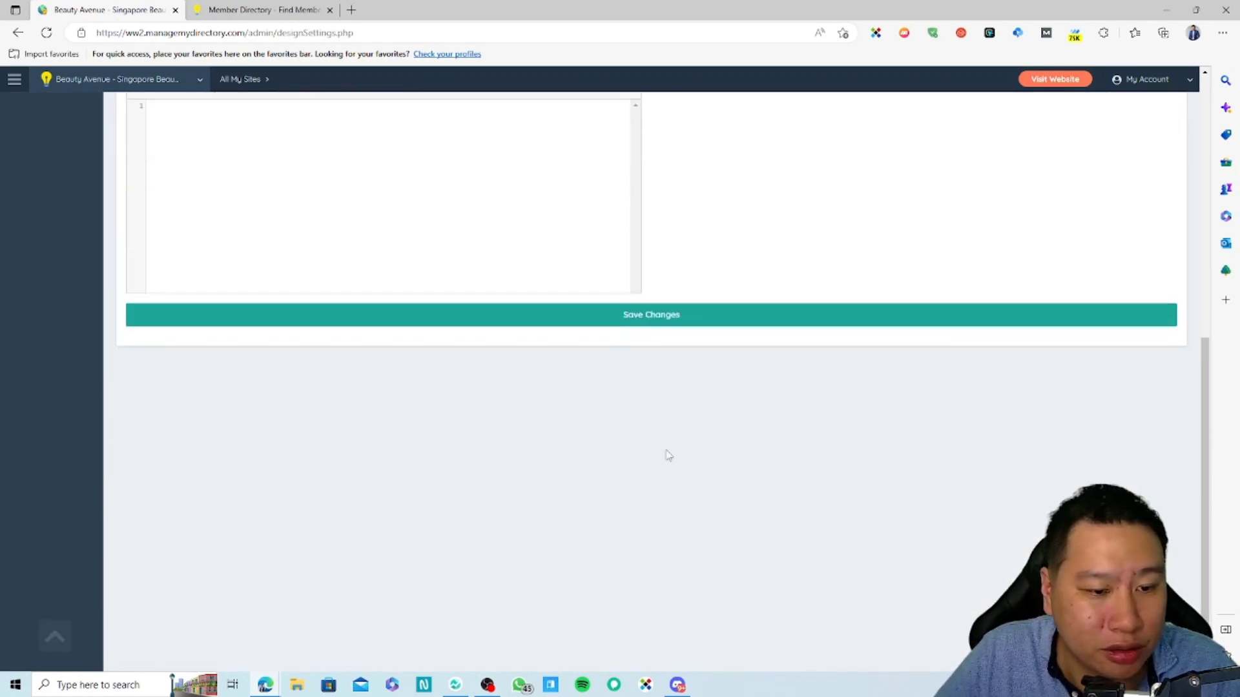
pyautogui.click(670, 303)
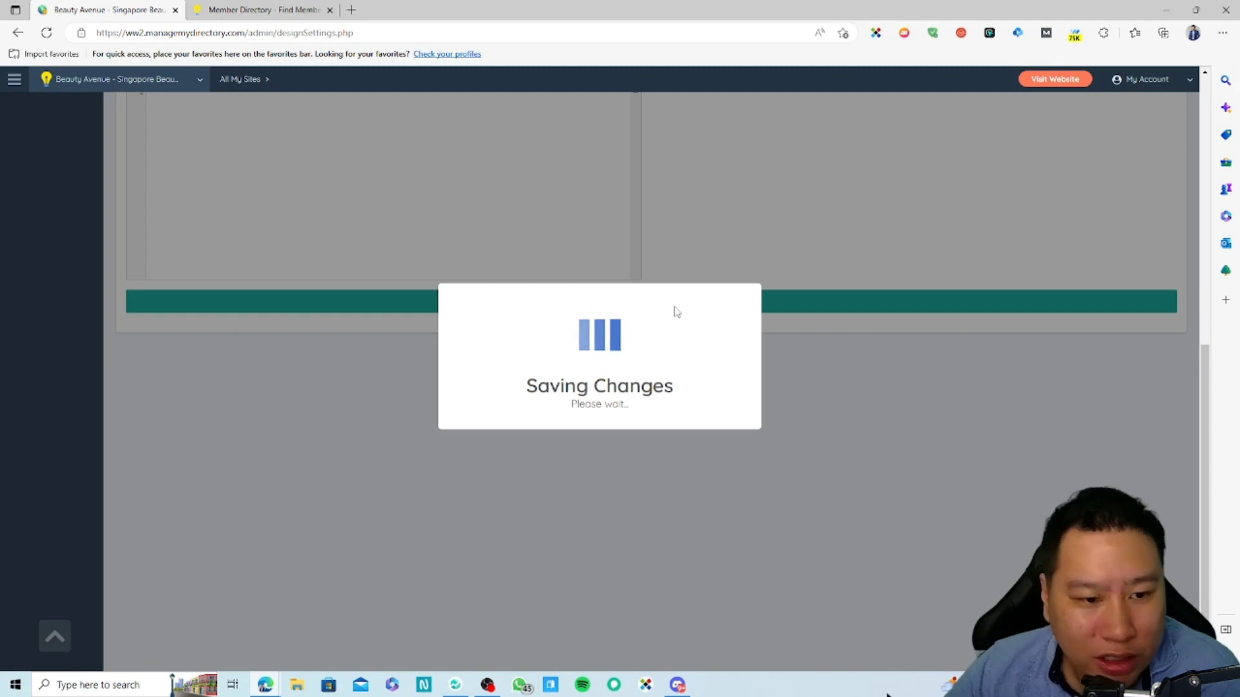
pyautogui.click(598, 421)
pyautogui.scroll(8, 562, 423)
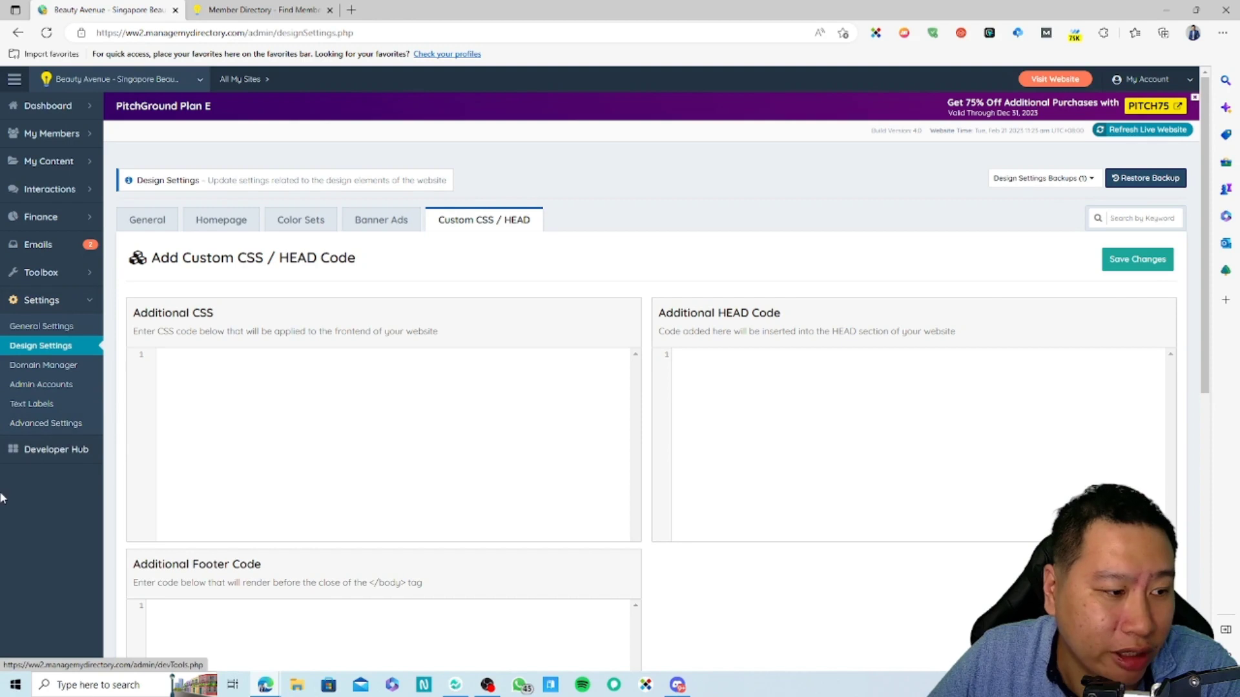
# Open the Advanced Settings and examine the Allow Live Links In Member About Me Text option, cancelling the restore of its default value
pyautogui.click(35, 423)
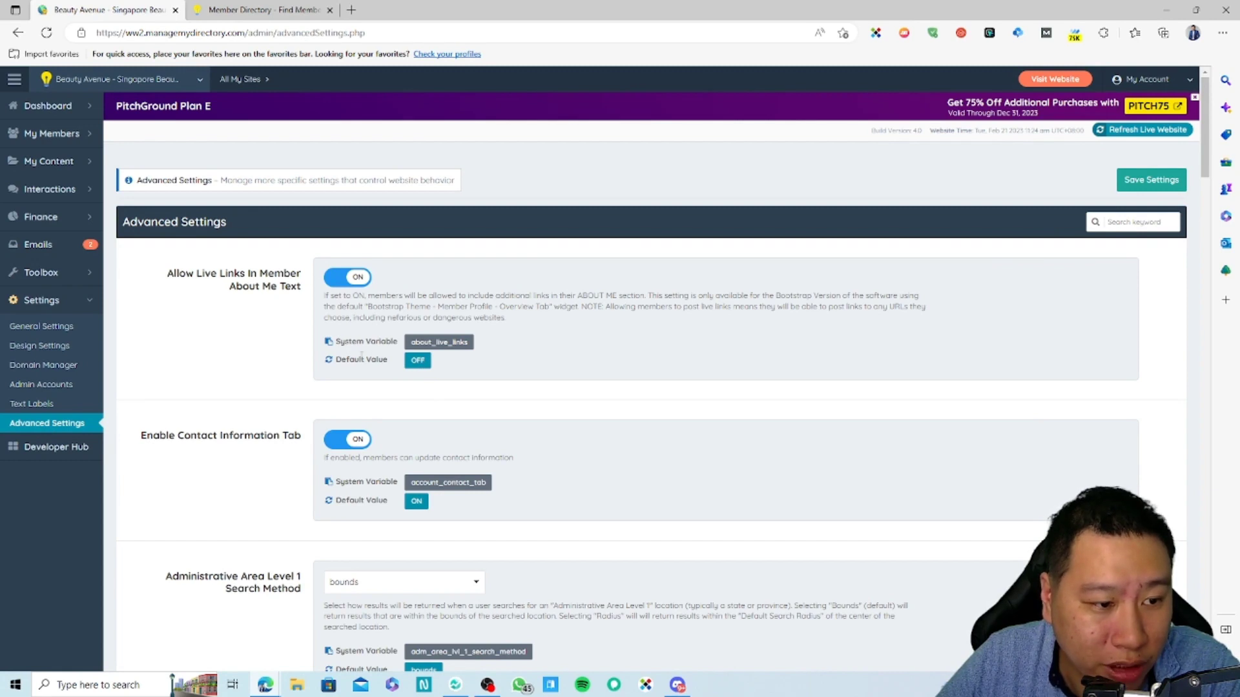
pyautogui.click(328, 362)
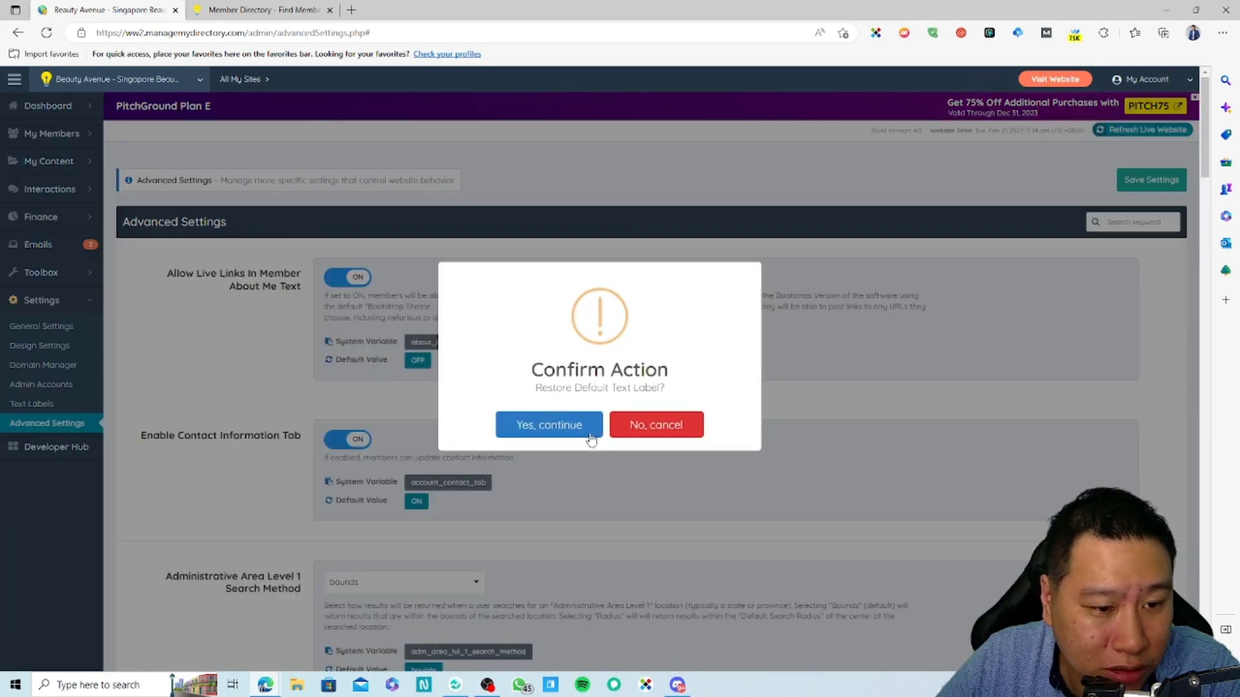
pyautogui.click(644, 425)
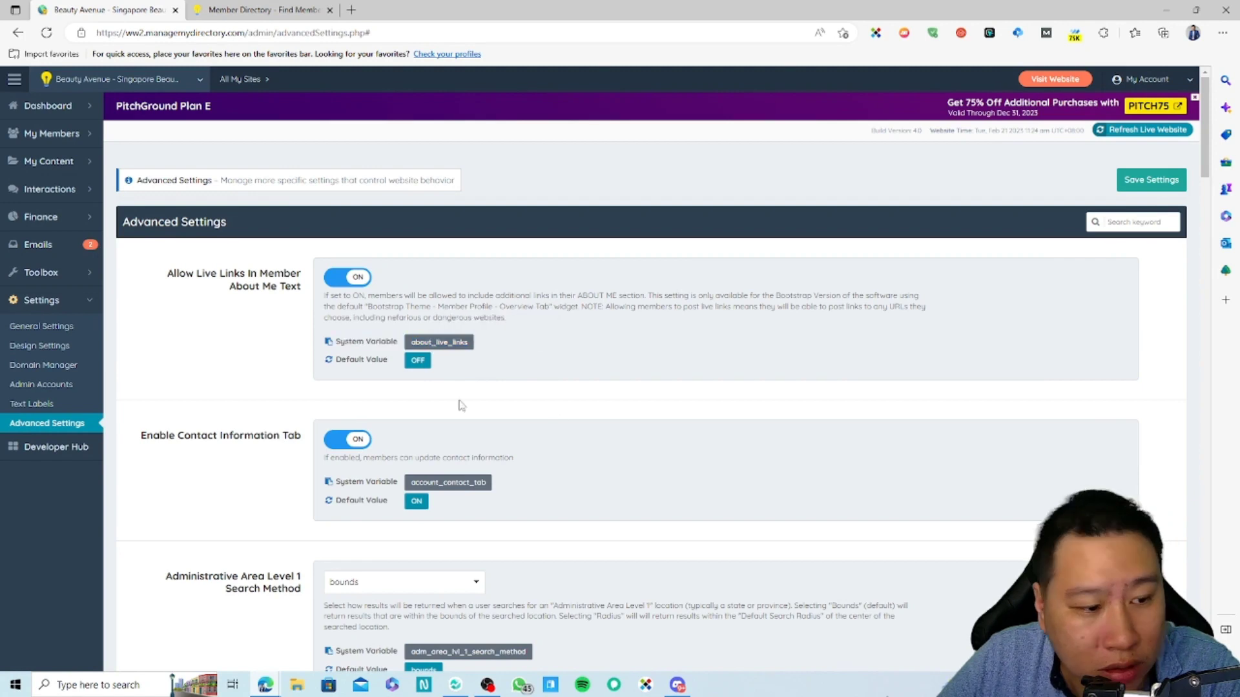
pyautogui.moveTo(683, 307); pyautogui.dragTo(767, 308)
pyautogui.click(755, 342)
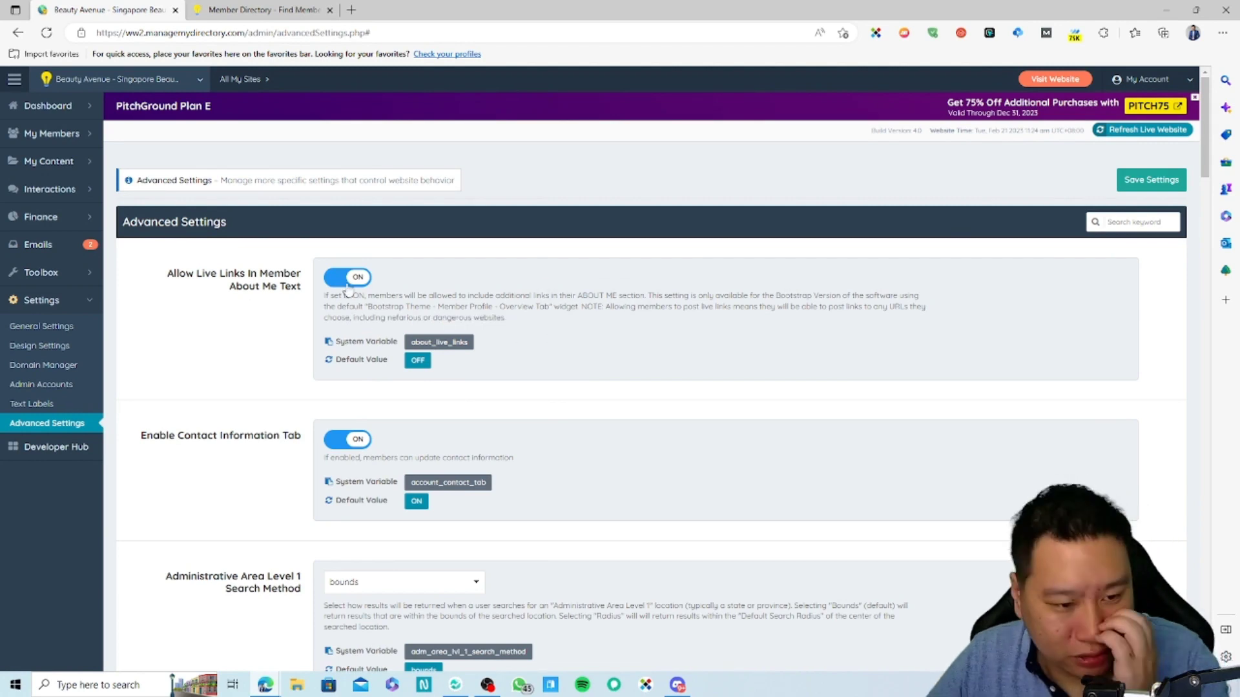
# Examine the advanced options for the contact information tab, administrative area search methods and same email accounts
pyautogui.scroll(-9, 323, 336)
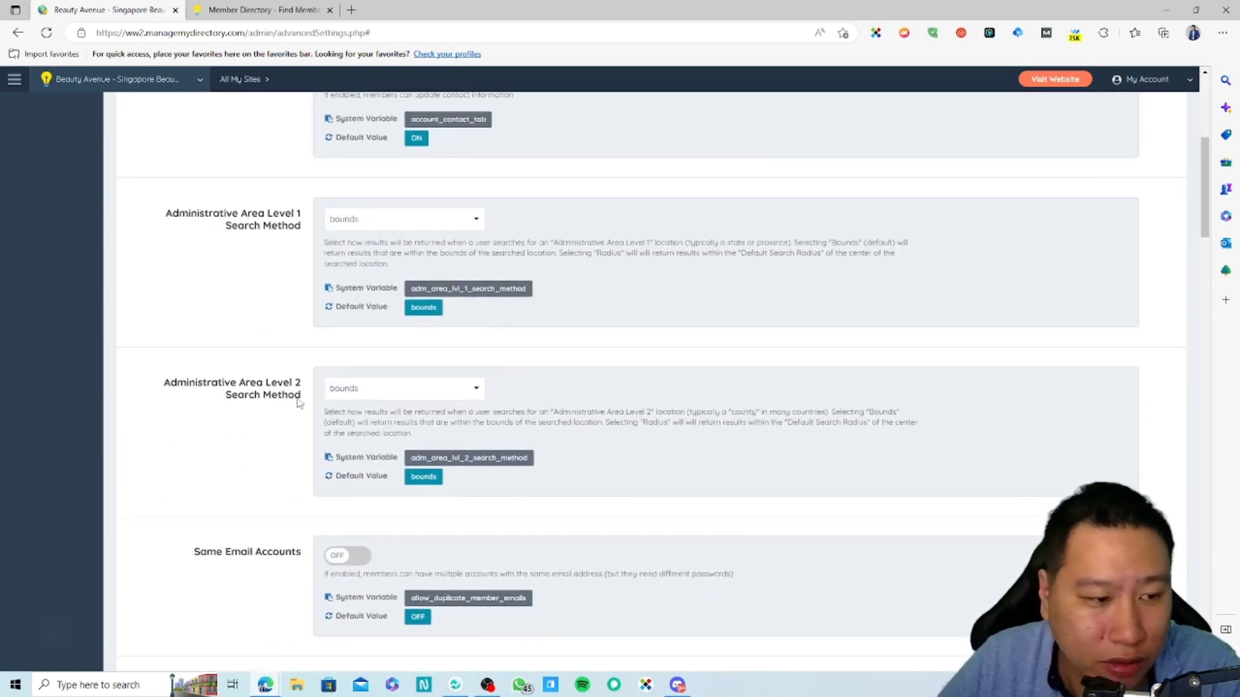
pyautogui.scroll(-9, 258, 388)
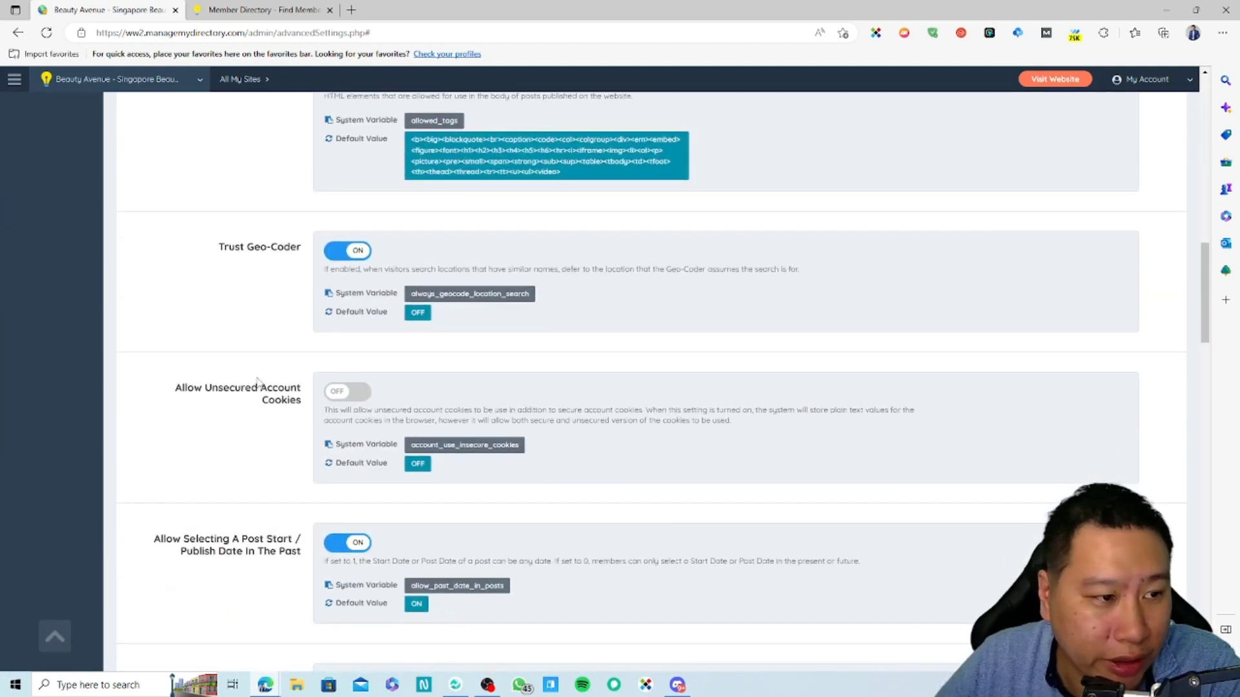
pyautogui.scroll(11, 271, 396)
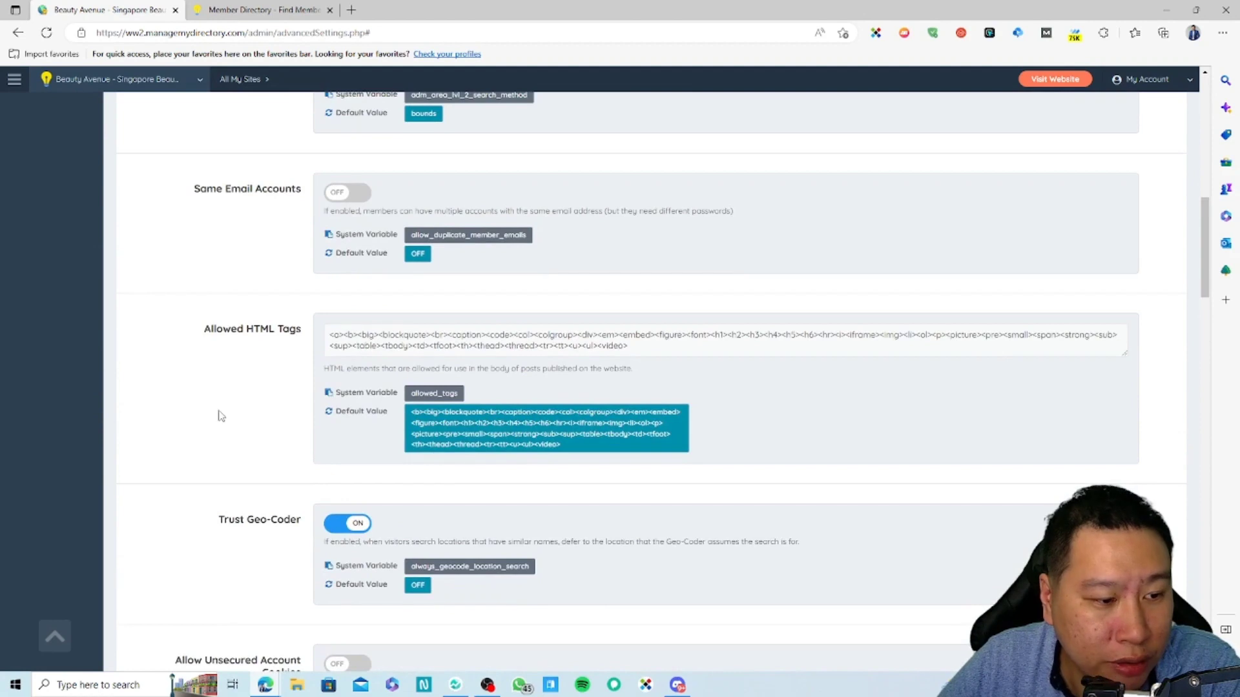
pyautogui.scroll(7, 241, 407)
pyautogui.scroll(-3, 241, 401)
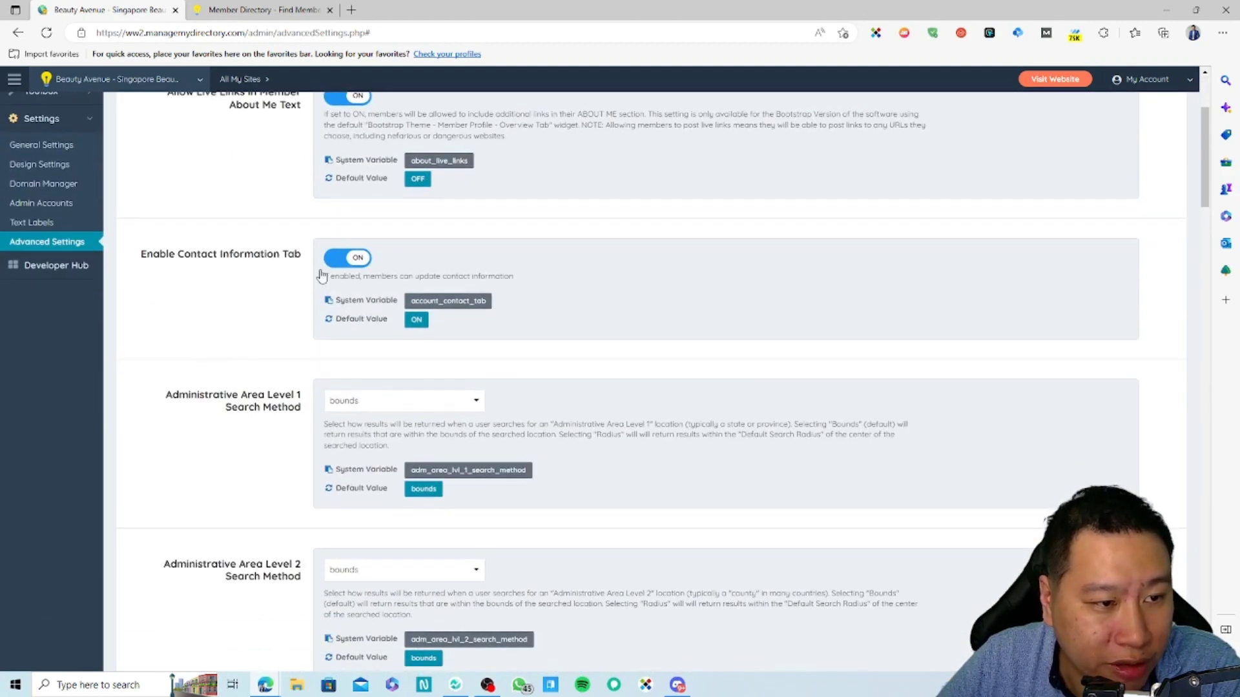
pyautogui.scroll(-1, 289, 457)
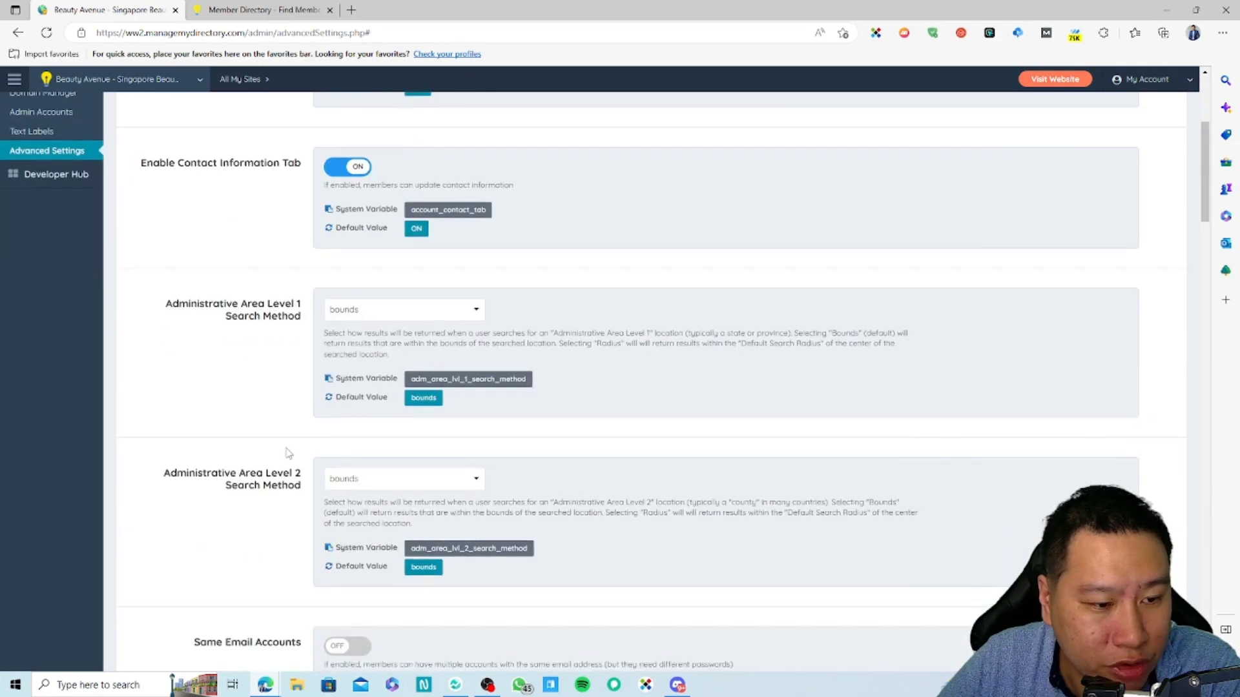
pyautogui.scroll(-2, 314, 438)
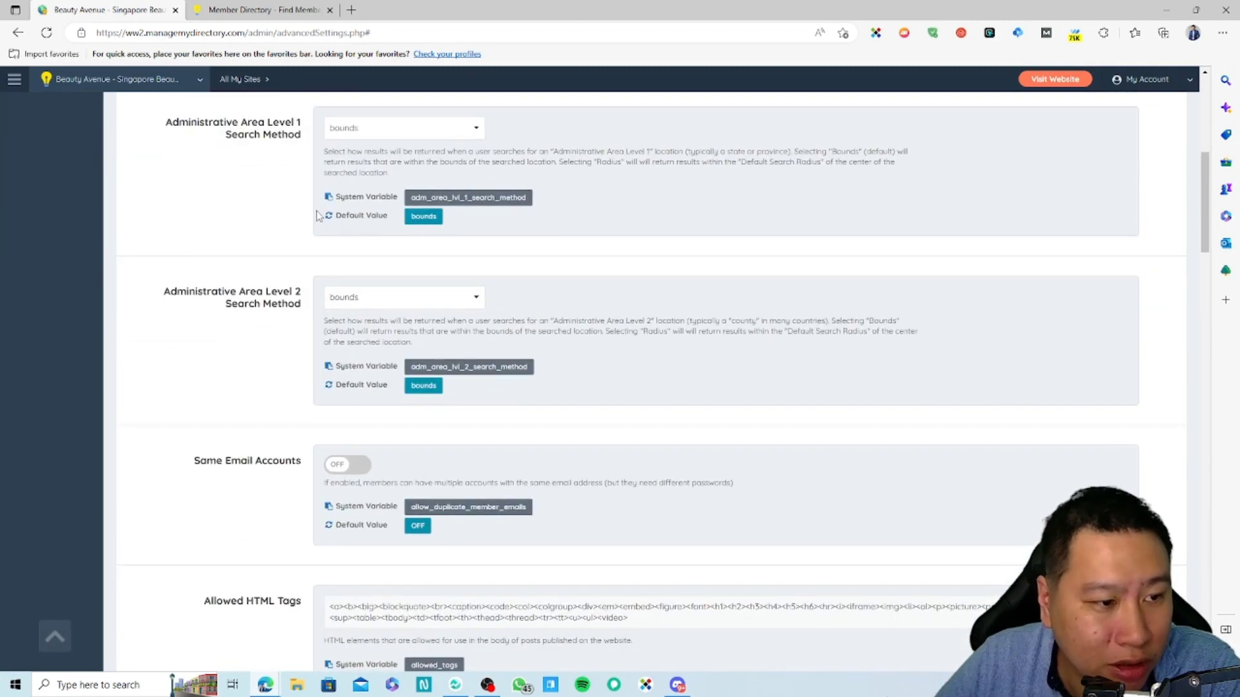
pyautogui.scroll(-2, 288, 467)
pyautogui.scroll(-1, 277, 492)
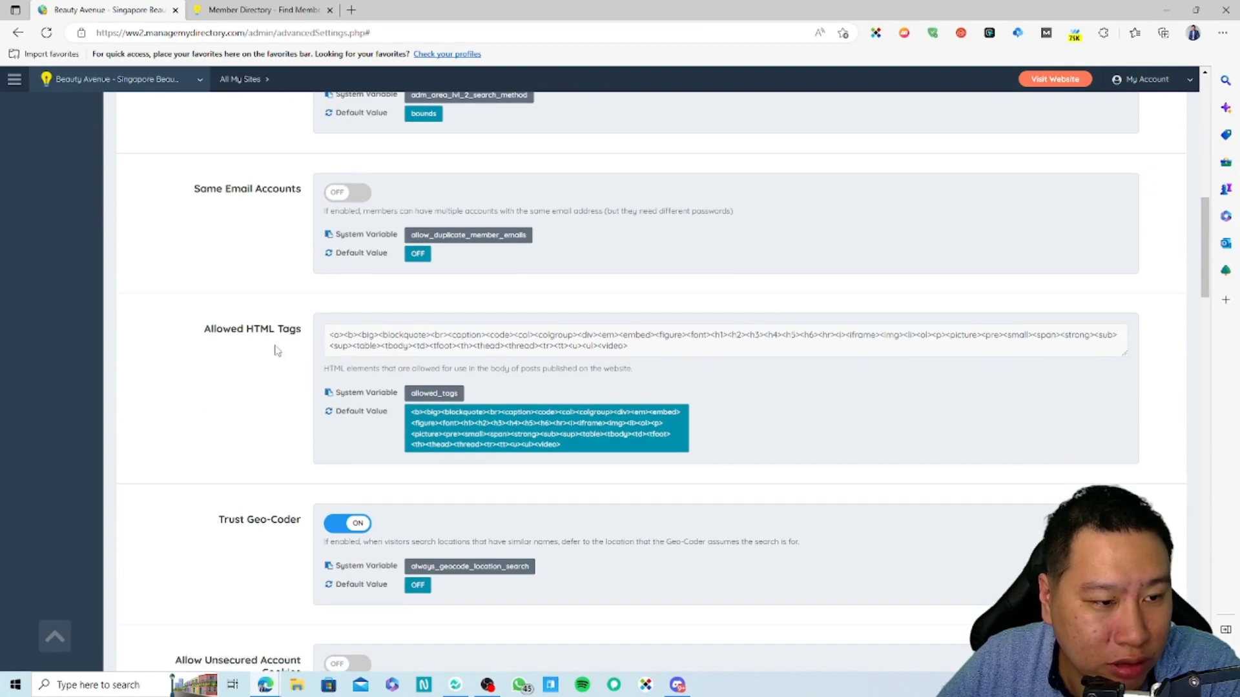
# Examine the Allowed HTML Tags list and the Trust Geo-Coder, unsecured account cookies and past publish date options
pyautogui.moveTo(674, 337); pyautogui.dragTo(330, 335)
pyautogui.click(377, 344)
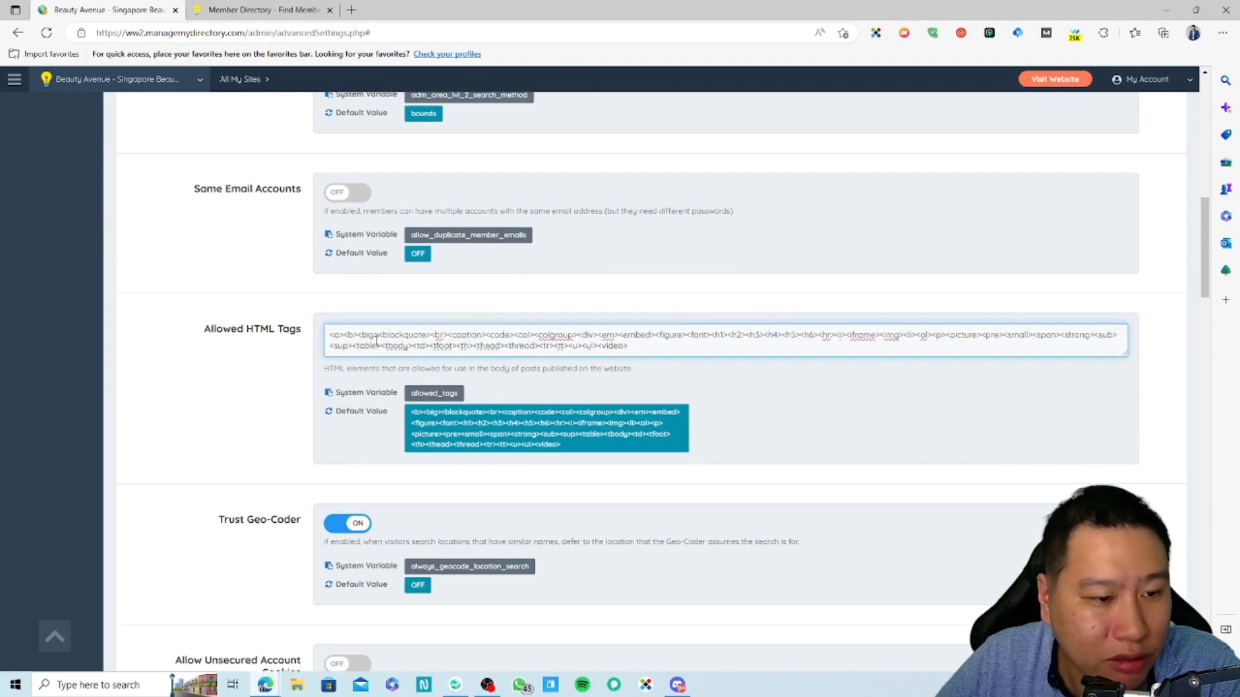
pyautogui.scroll(-2, 144, 407)
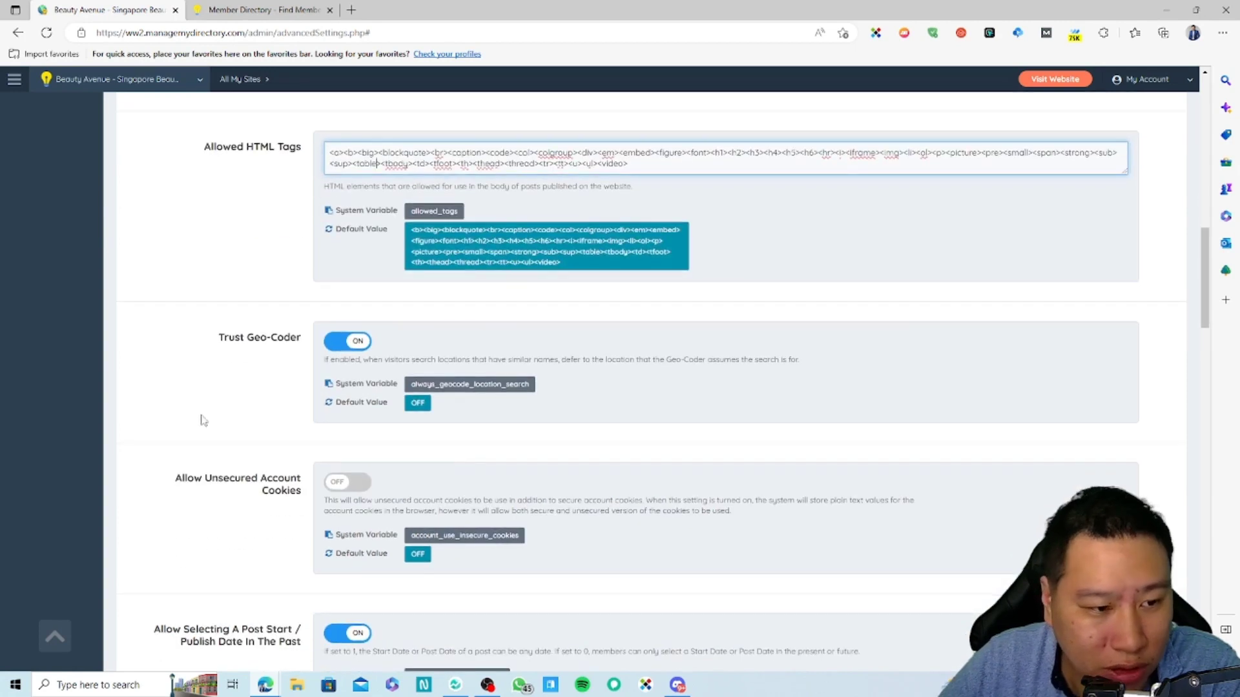
pyautogui.scroll(2, 200, 420)
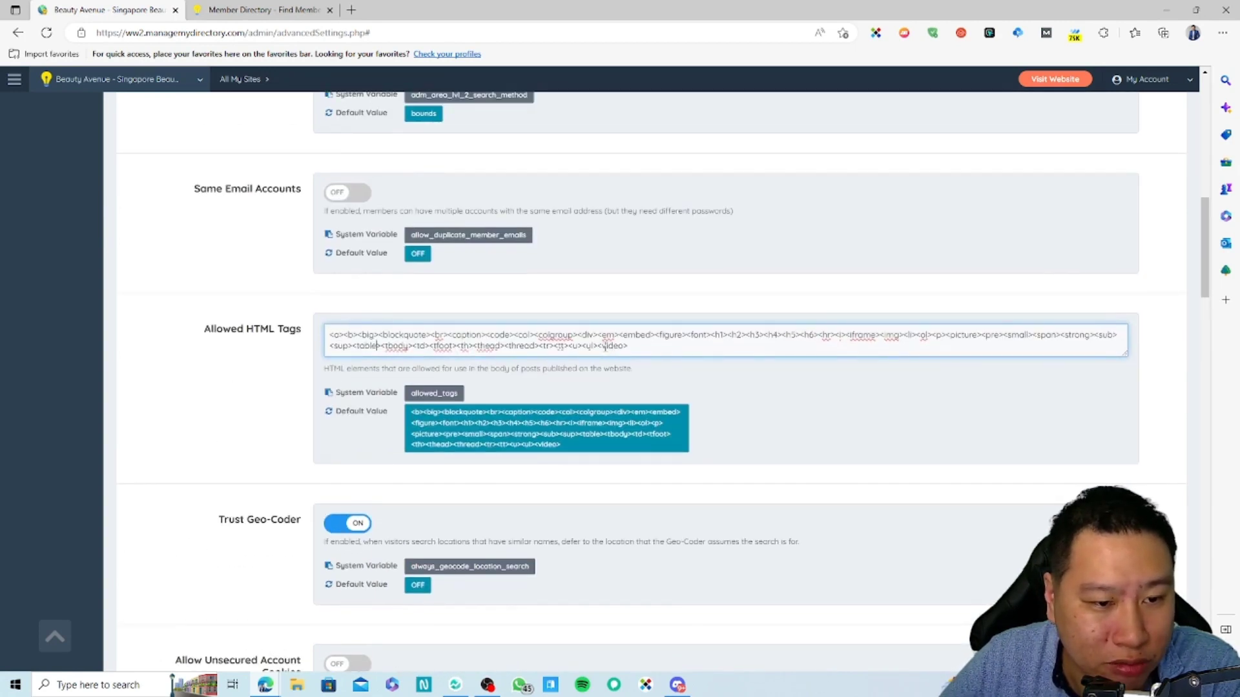
pyautogui.scroll(-3, 280, 443)
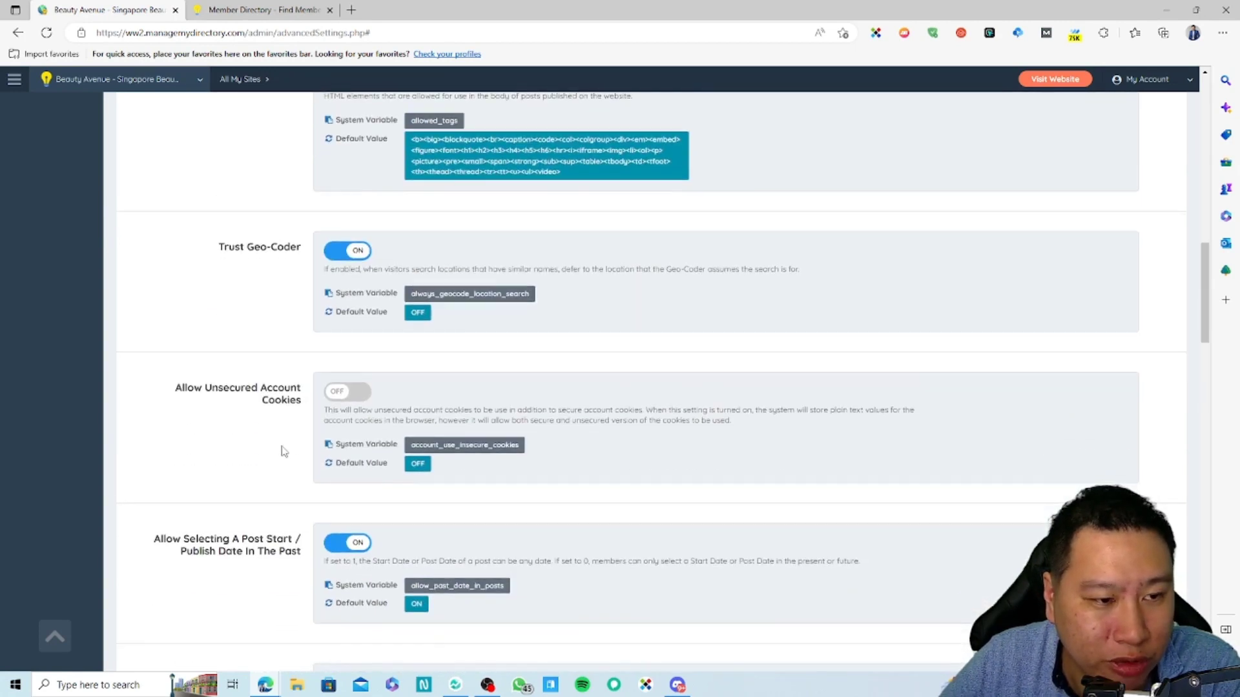
pyautogui.scroll(-2, 257, 440)
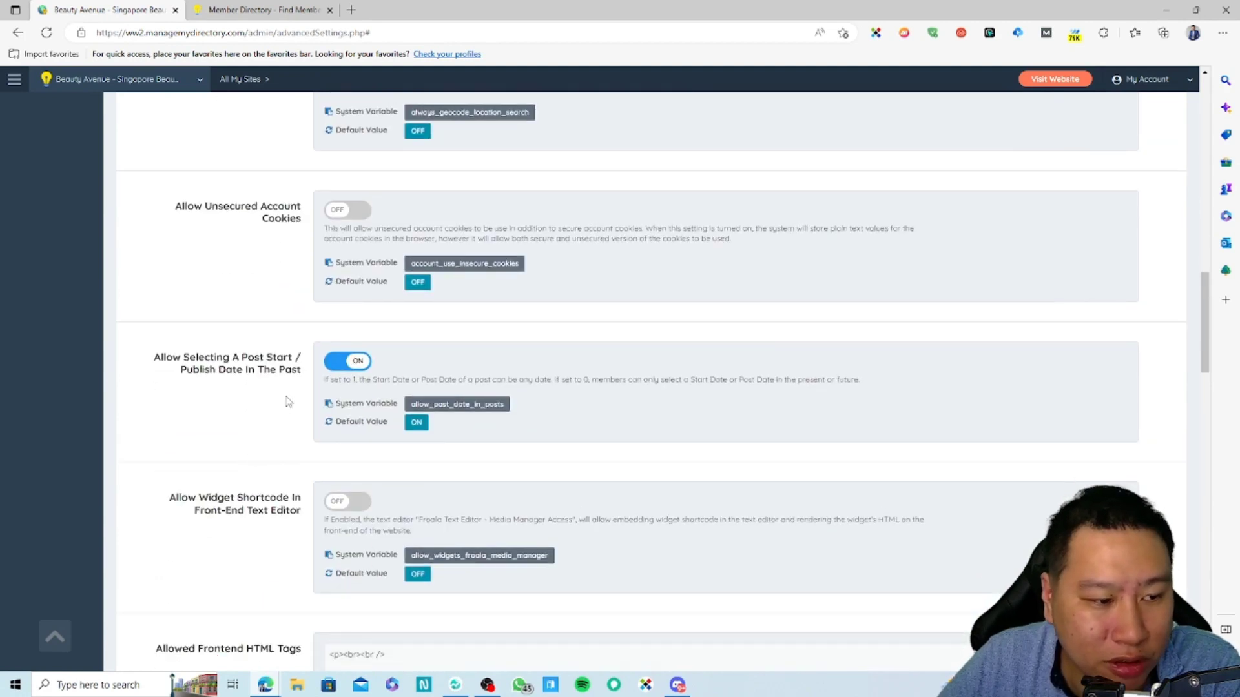
# Turn on Auto-Suggest Hide Country so that location suggestions leave out the country name
pyautogui.scroll(-10, 288, 401)
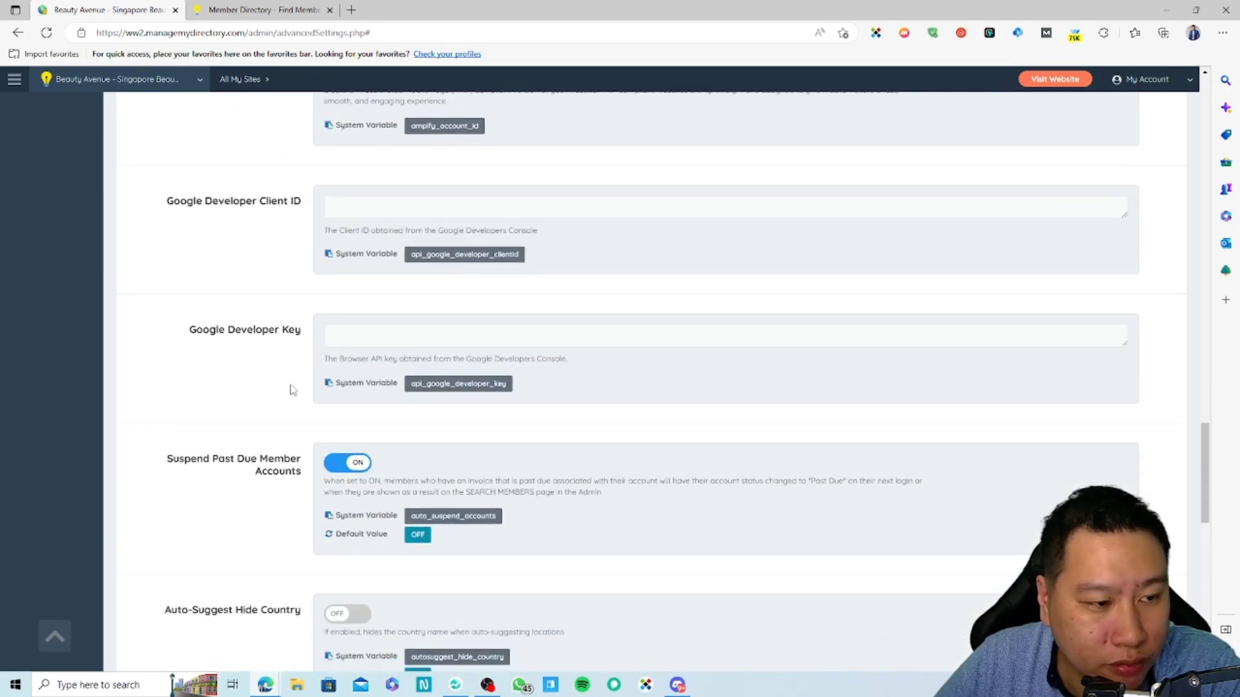
pyautogui.scroll(-3, 291, 390)
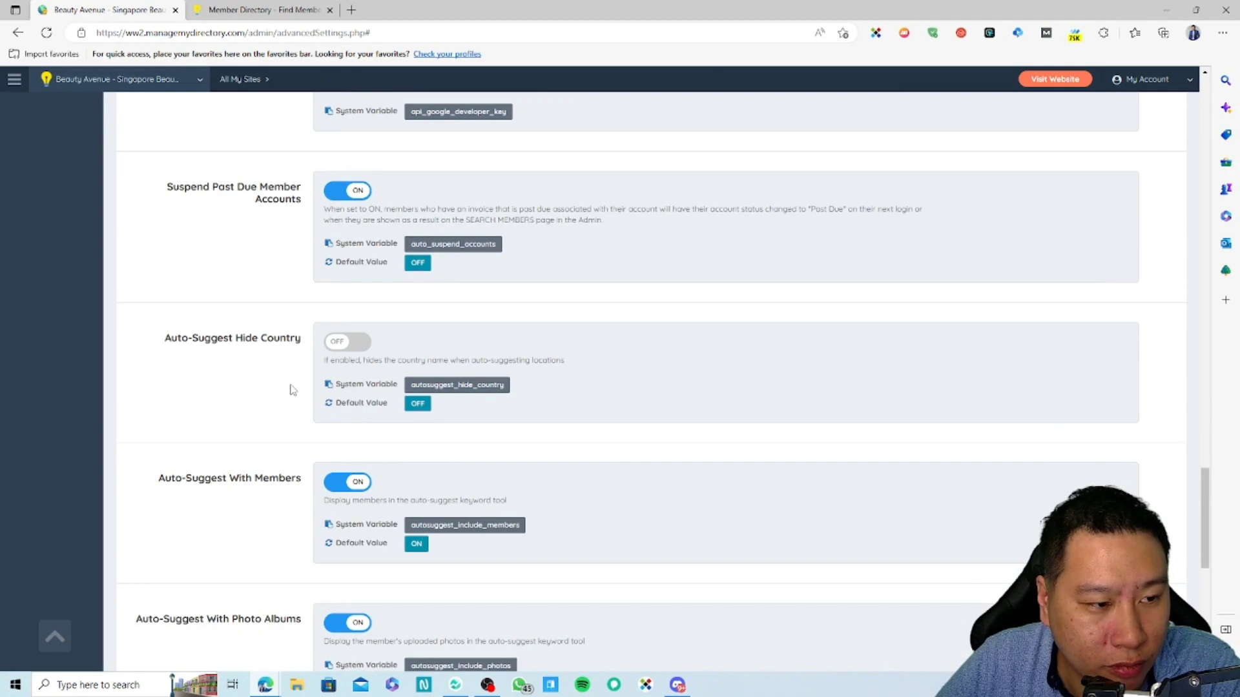
pyautogui.scroll(-3, 263, 452)
pyautogui.scroll(2, 264, 451)
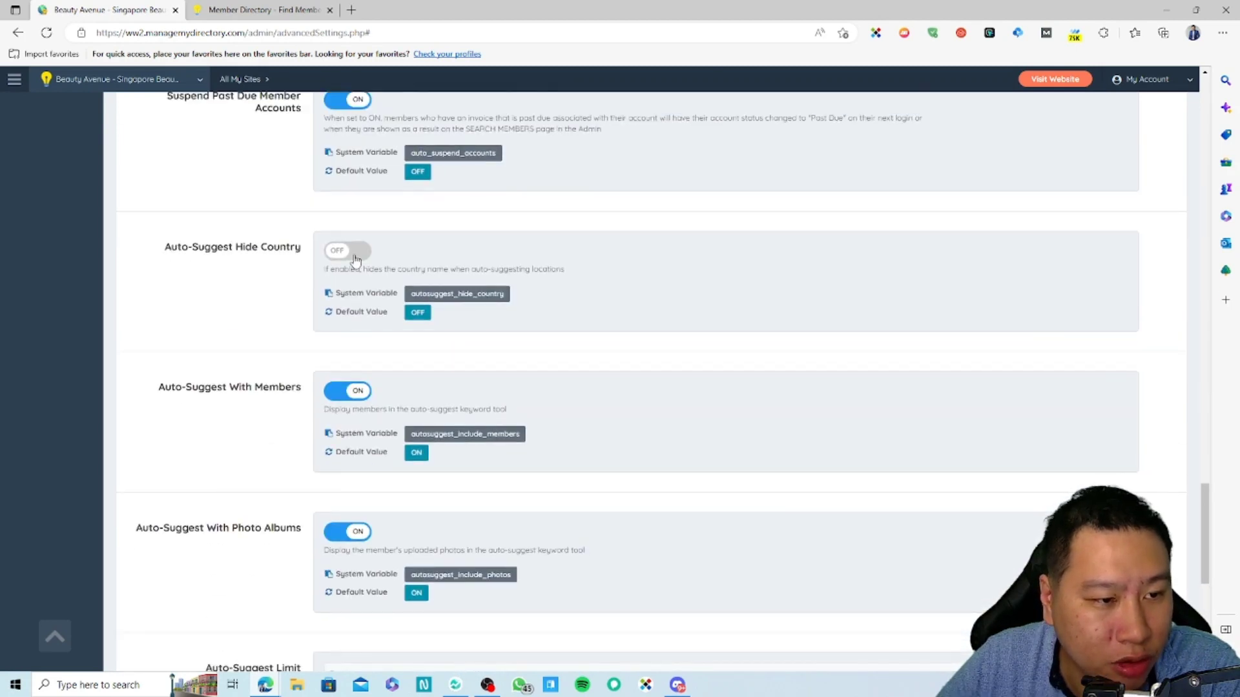
pyautogui.click(355, 258)
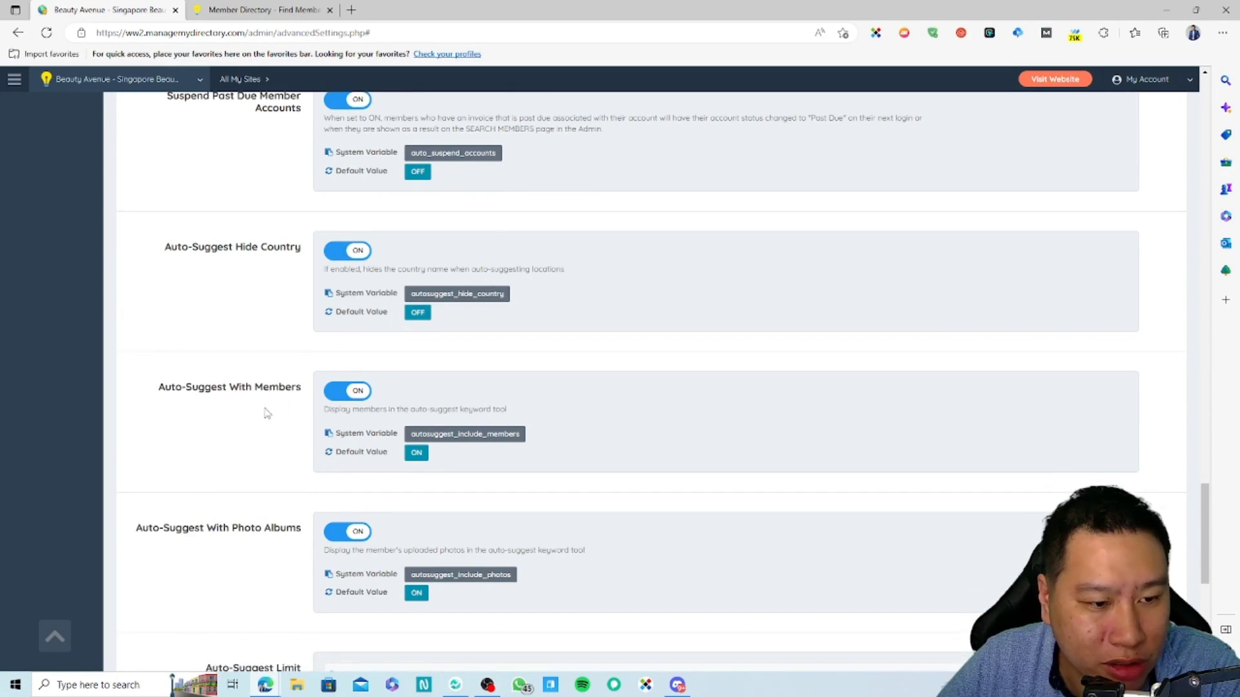
# Go to the second page of the advanced settings and save the settings
pyautogui.scroll(-3, 895, 566)
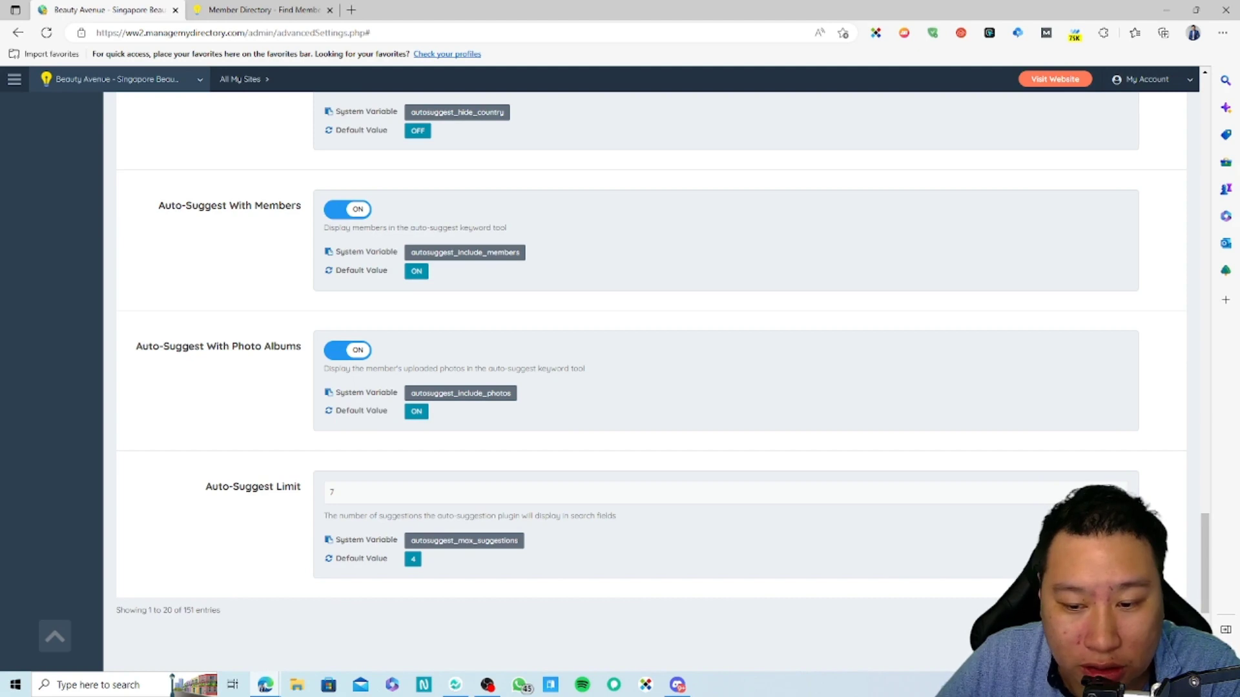
pyautogui.click(1164, 616)
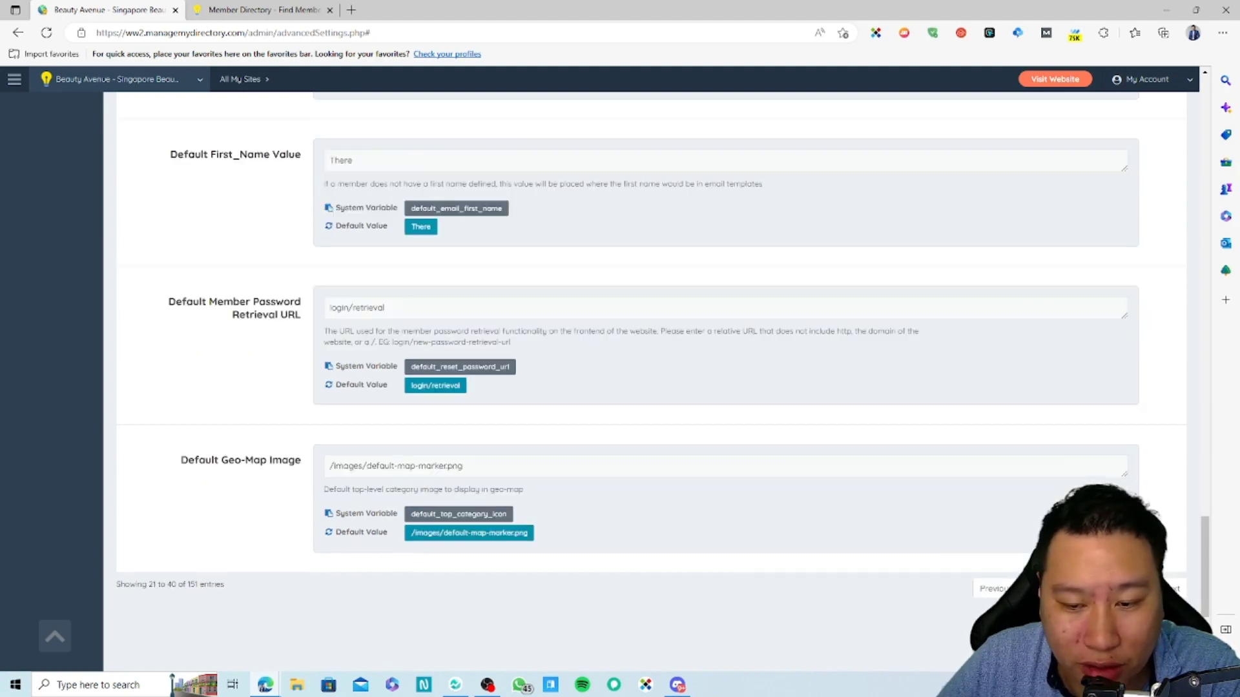
pyautogui.scroll(20, 697, 541)
pyautogui.scroll(15, 697, 541)
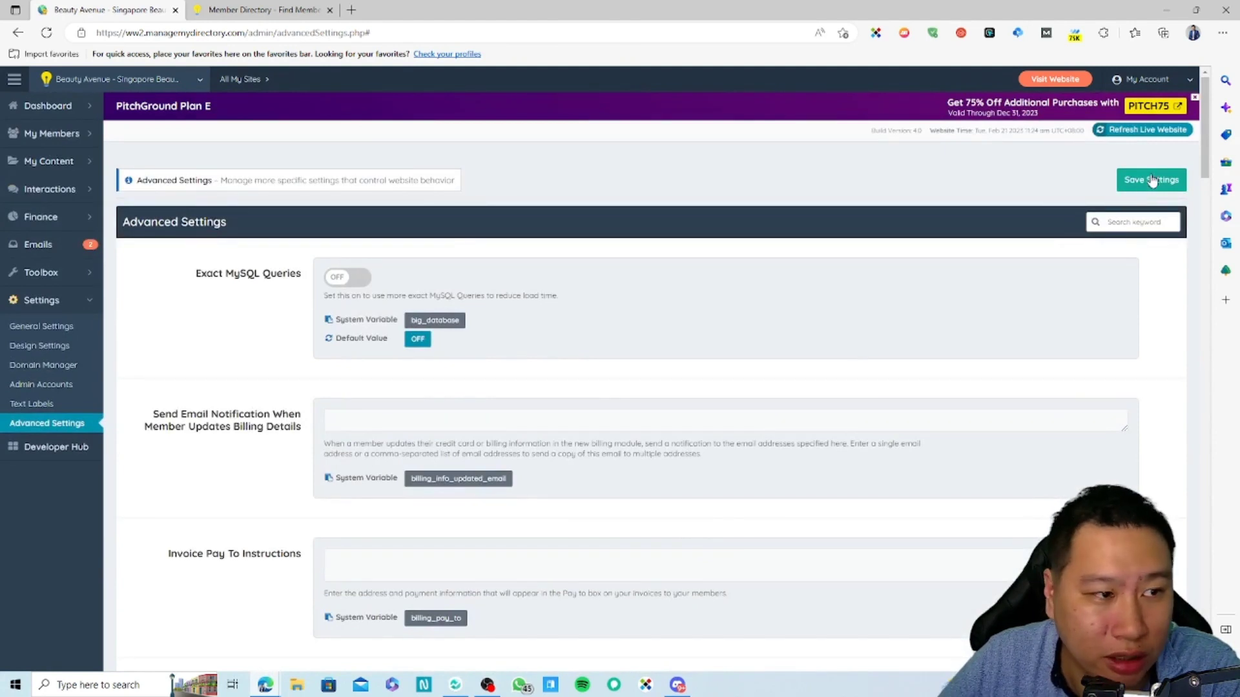
pyautogui.click(1152, 180)
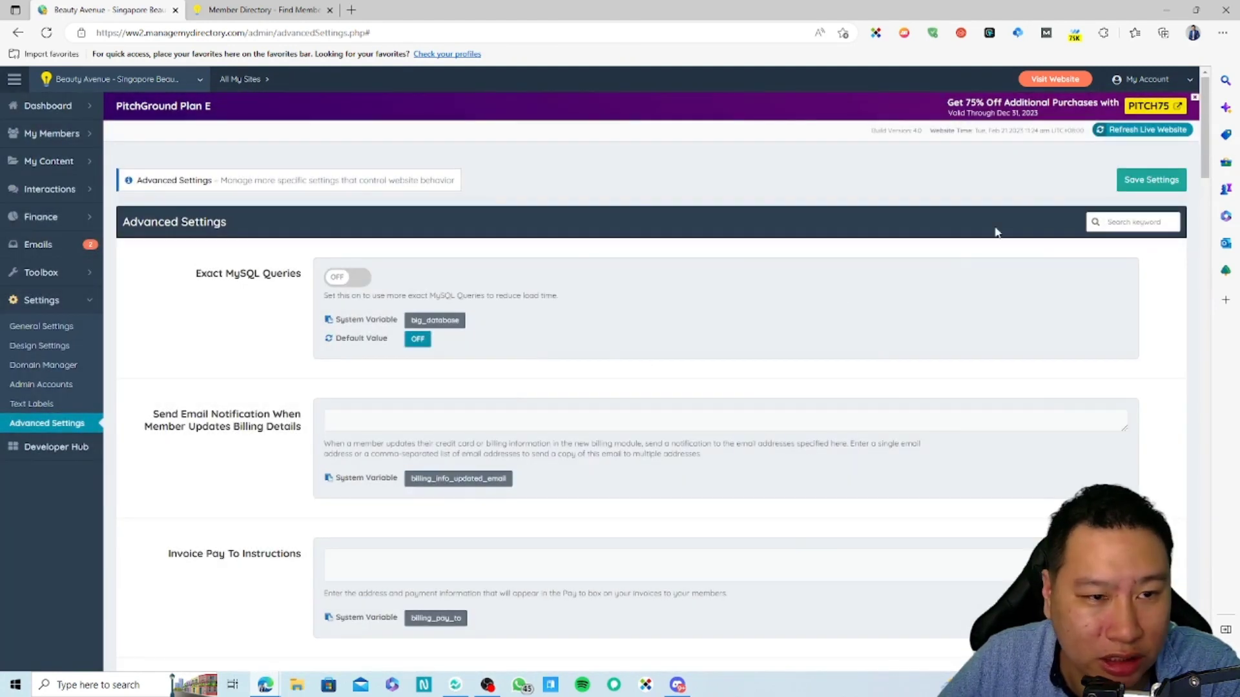
# Examine the second page of advanced settings, including GDPR consent, Google conversion tracking and the member dashboard URL
pyautogui.scroll(-20, 1156, 258)
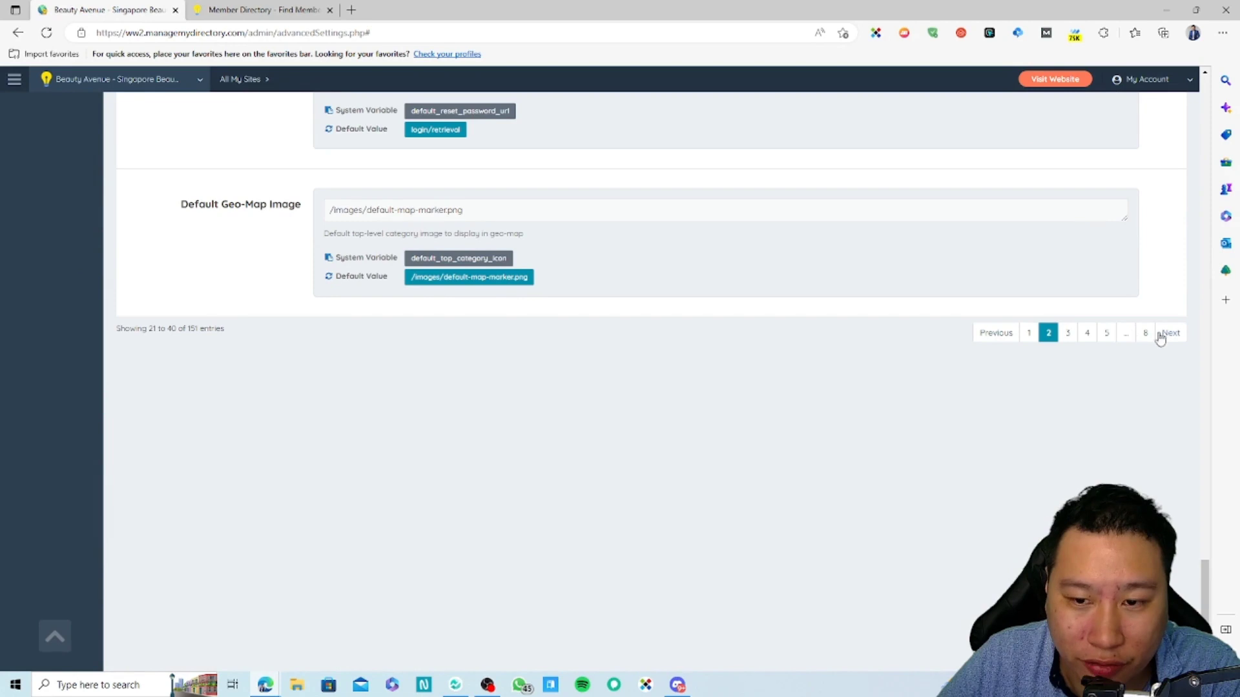
pyautogui.scroll(18, 565, 542)
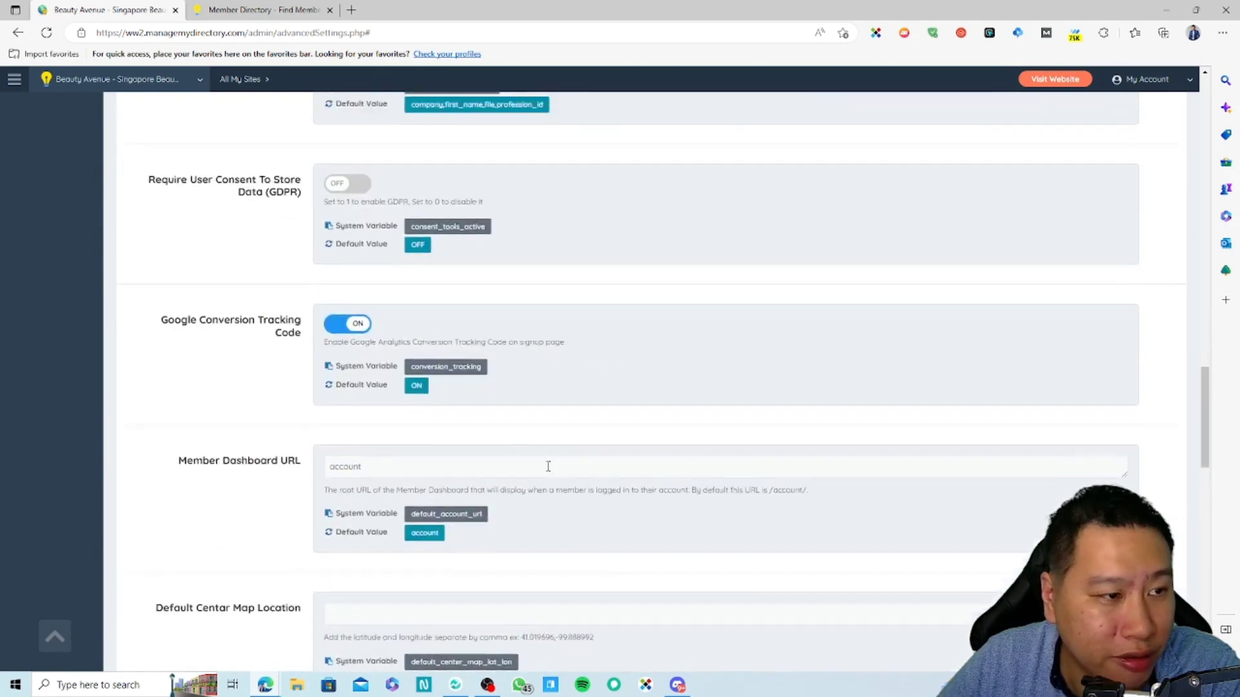
pyautogui.scroll(15, 561, 475)
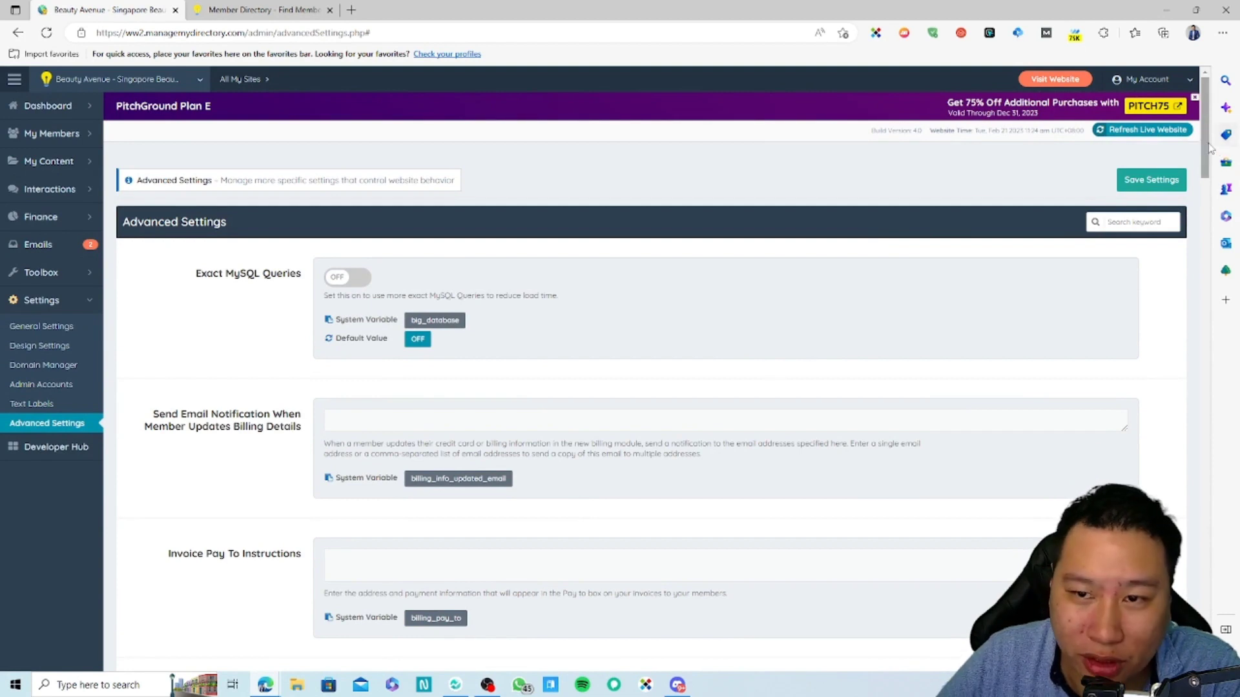
# Go to the third page of the advanced settings and return to its first option
pyautogui.moveTo(1205, 129); pyautogui.dragTo(1205, 588)
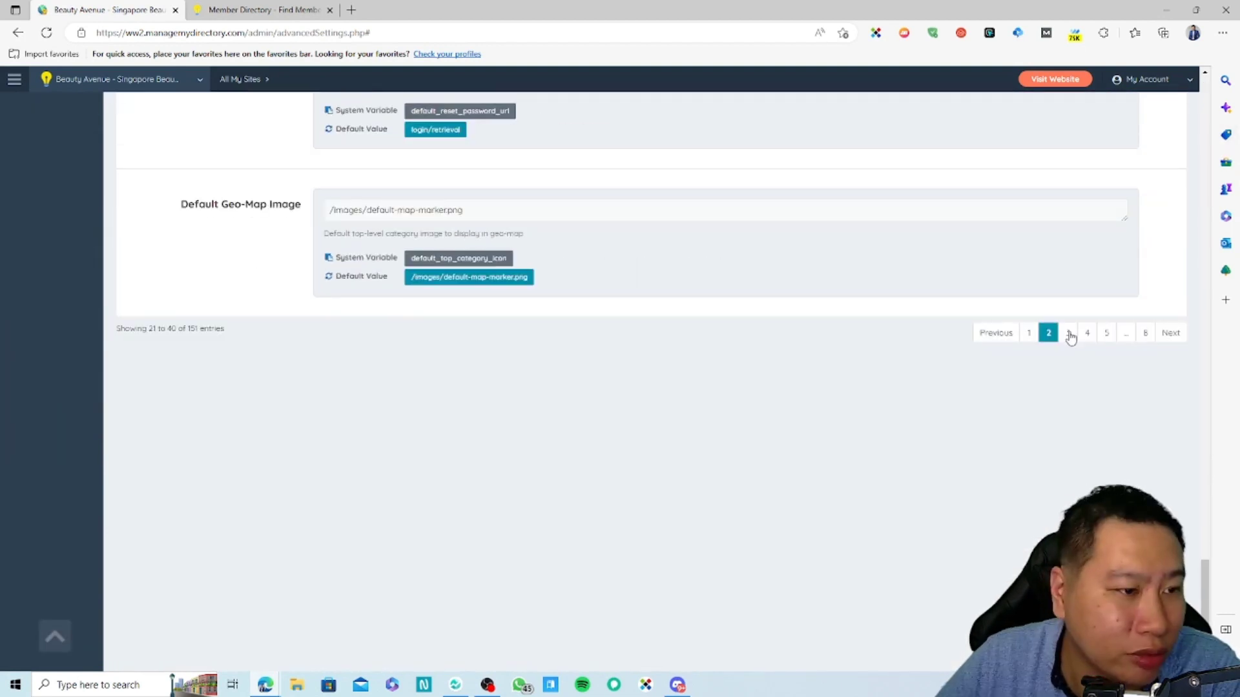
pyautogui.click(1069, 333)
pyautogui.scroll(5, 716, 517)
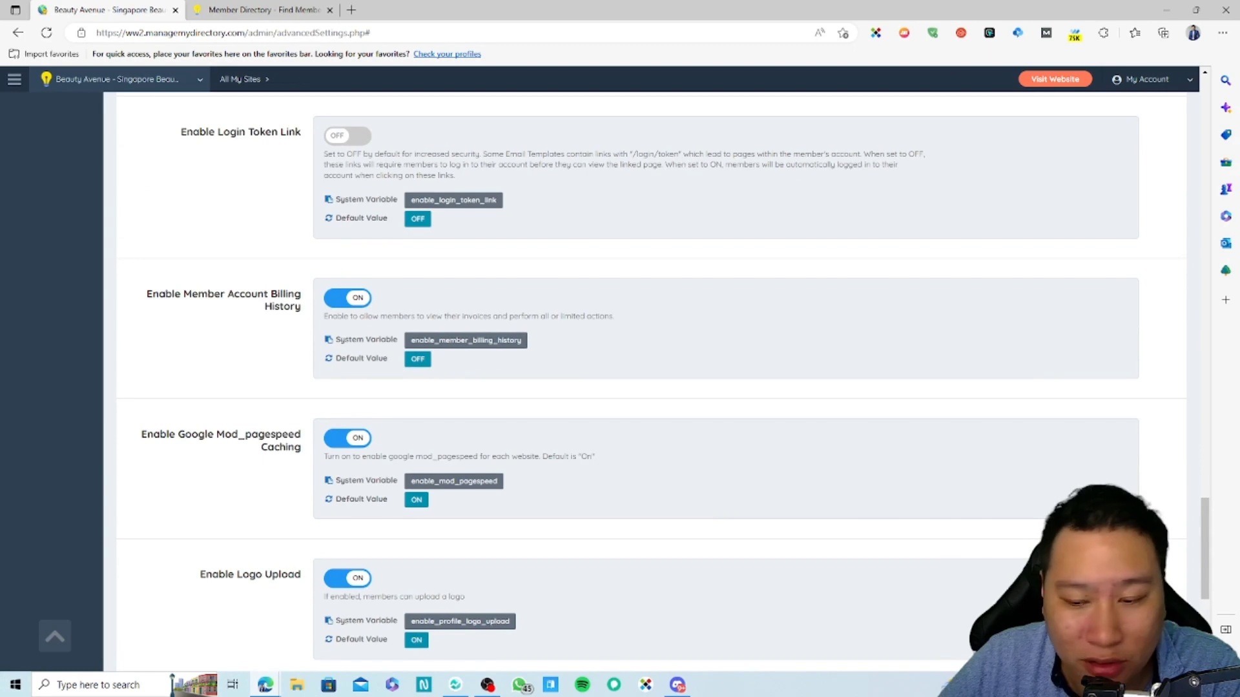
pyautogui.moveTo(1205, 567); pyautogui.dragTo(1179, 158)
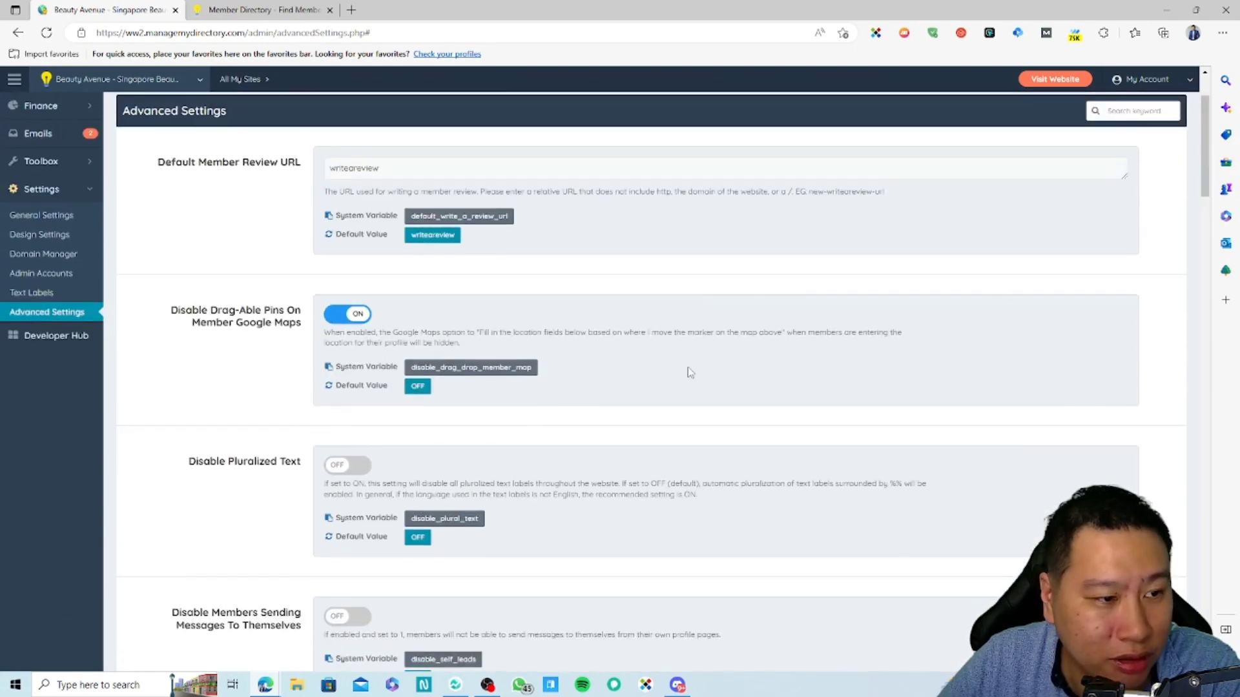
pyautogui.moveTo(1205, 119); pyautogui.dragTo(1137, 142)
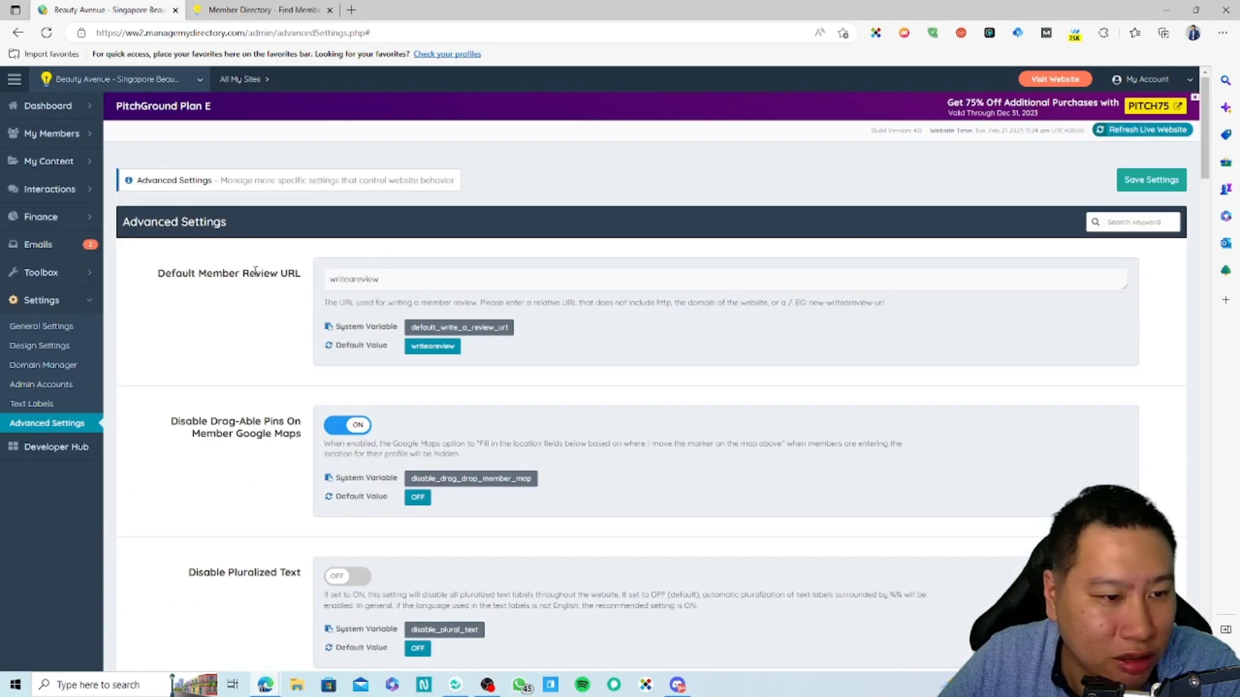
# Examine the third page of advanced settings, including the CDN delivery, credit system, HTTP security headers, lazy load and localized search options
pyautogui.scroll(-15, 767, 381)
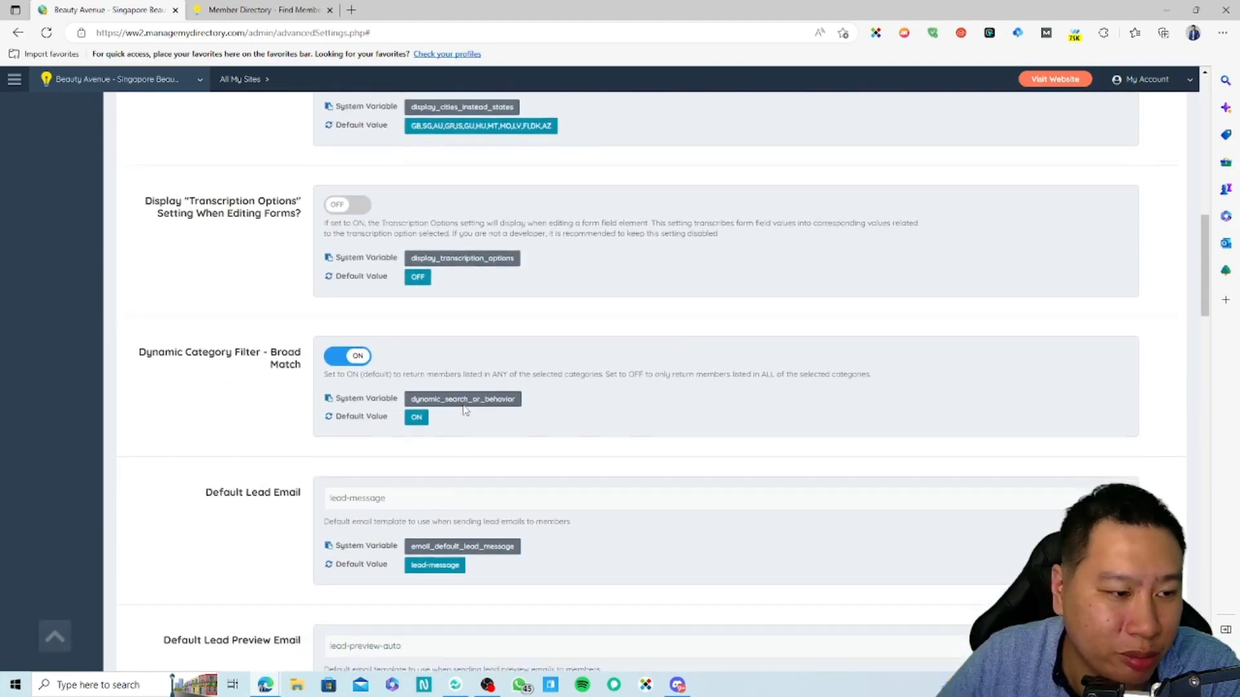
pyautogui.scroll(-10, 269, 385)
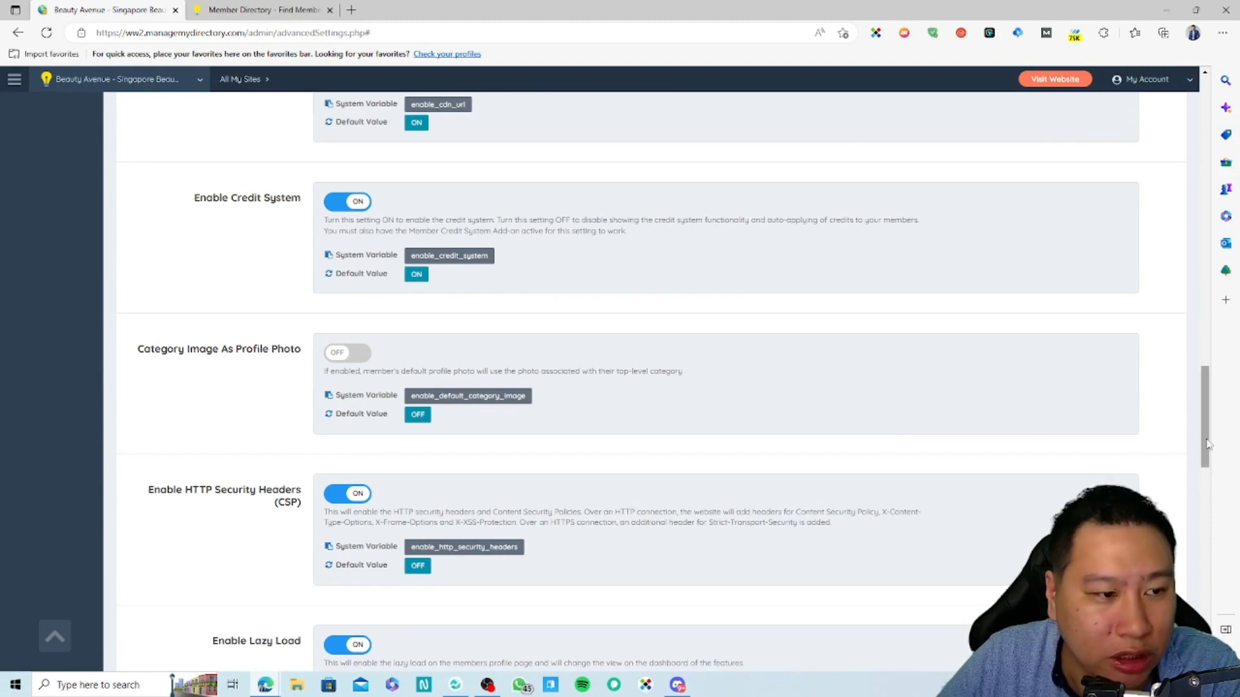
pyautogui.scroll(2, 1207, 444)
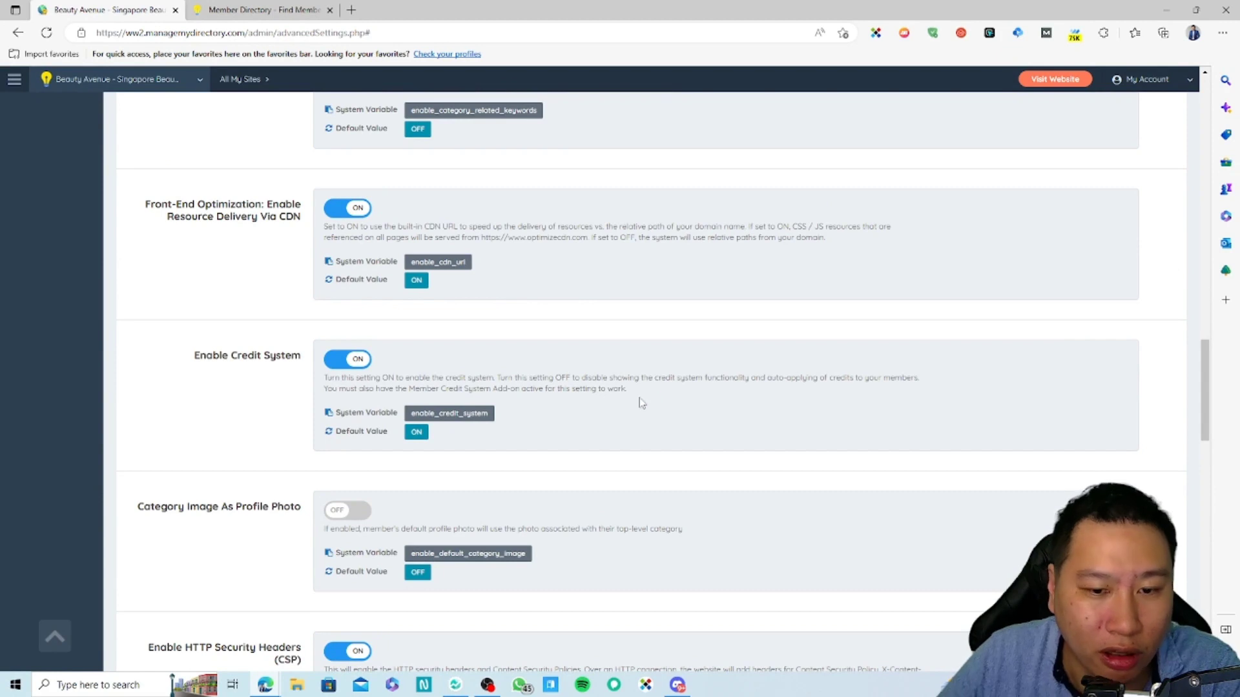
pyautogui.scroll(-7, 512, 443)
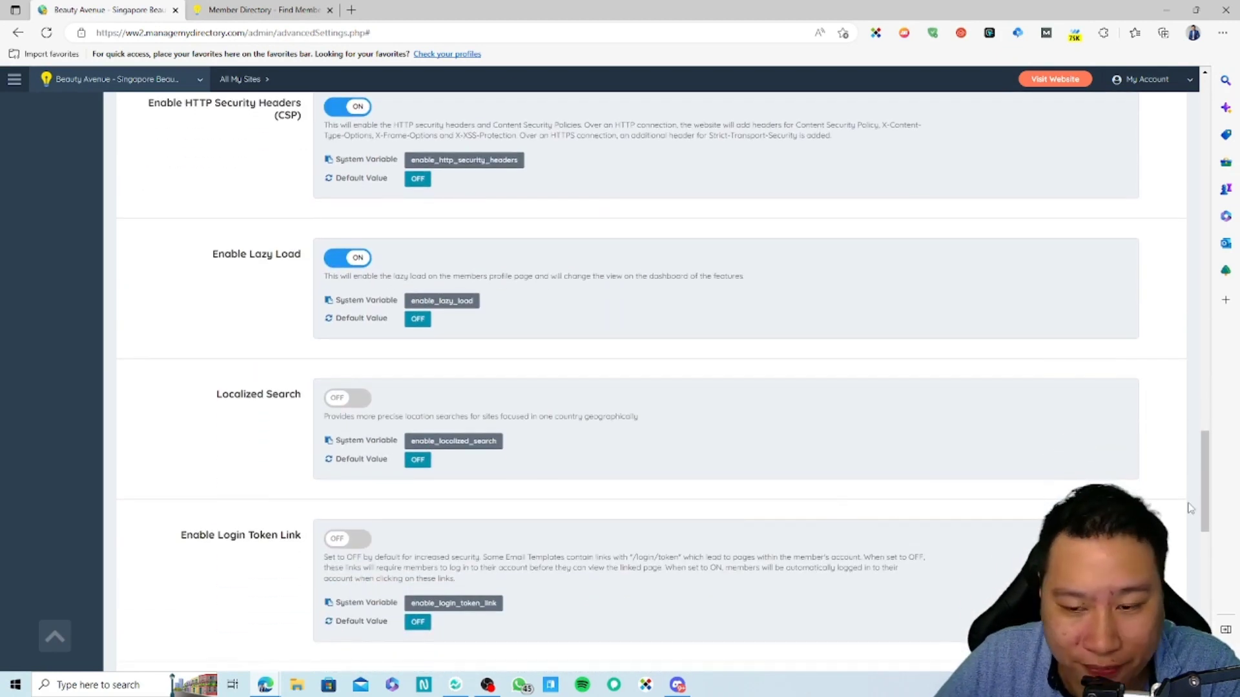
pyautogui.scroll(-4, 1193, 516)
pyautogui.scroll(3, 1196, 533)
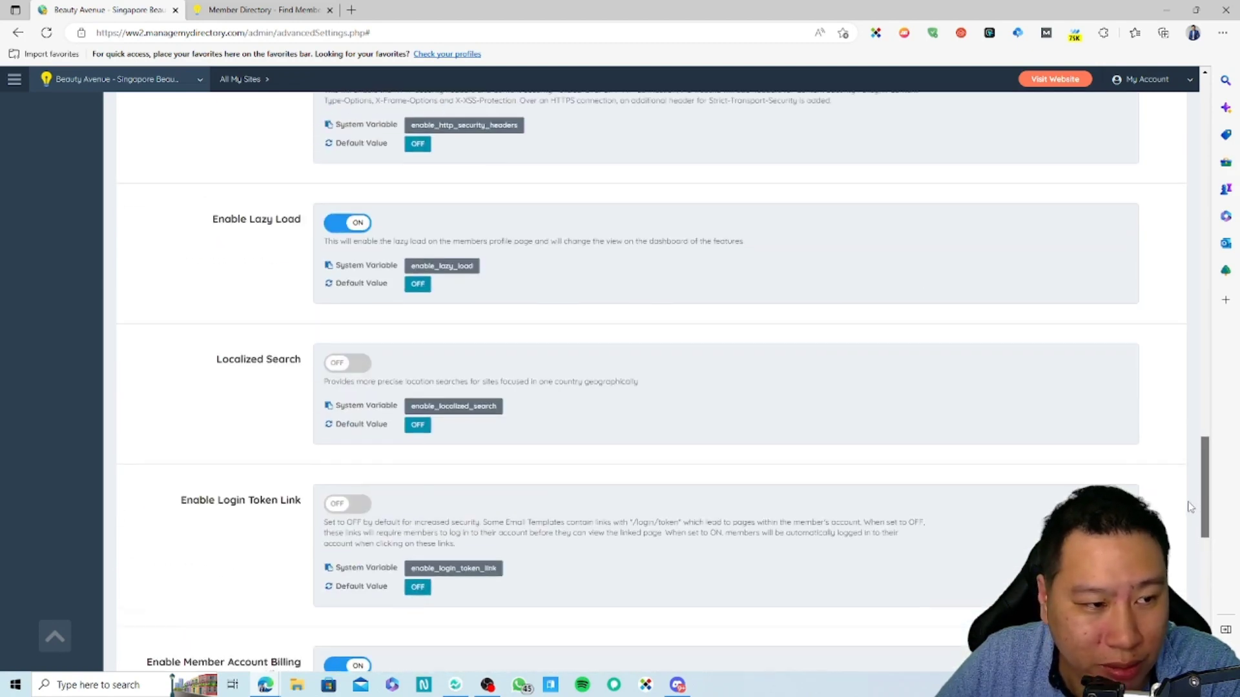
pyautogui.scroll(-6, 1188, 478)
pyautogui.scroll(3, 1173, 407)
pyautogui.scroll(20, 1175, 407)
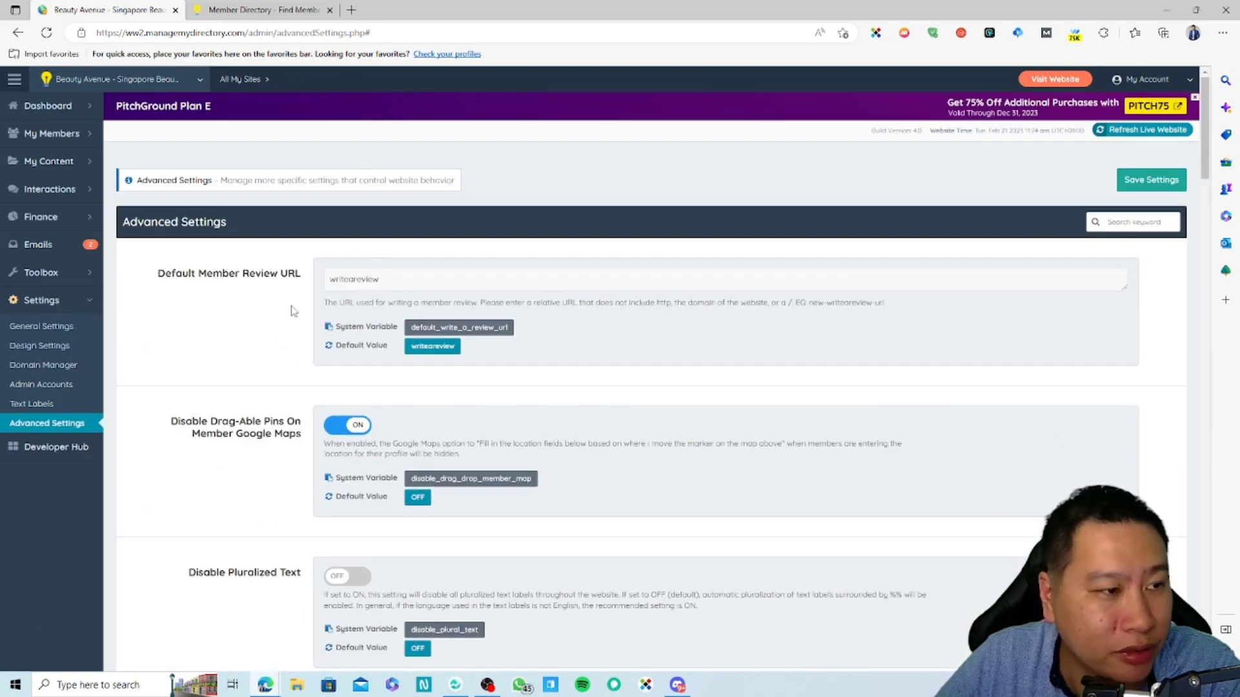
# Return to the dashboard and open the Colors & Styles setup step under Design Elements
pyautogui.moveTo(86, 134)
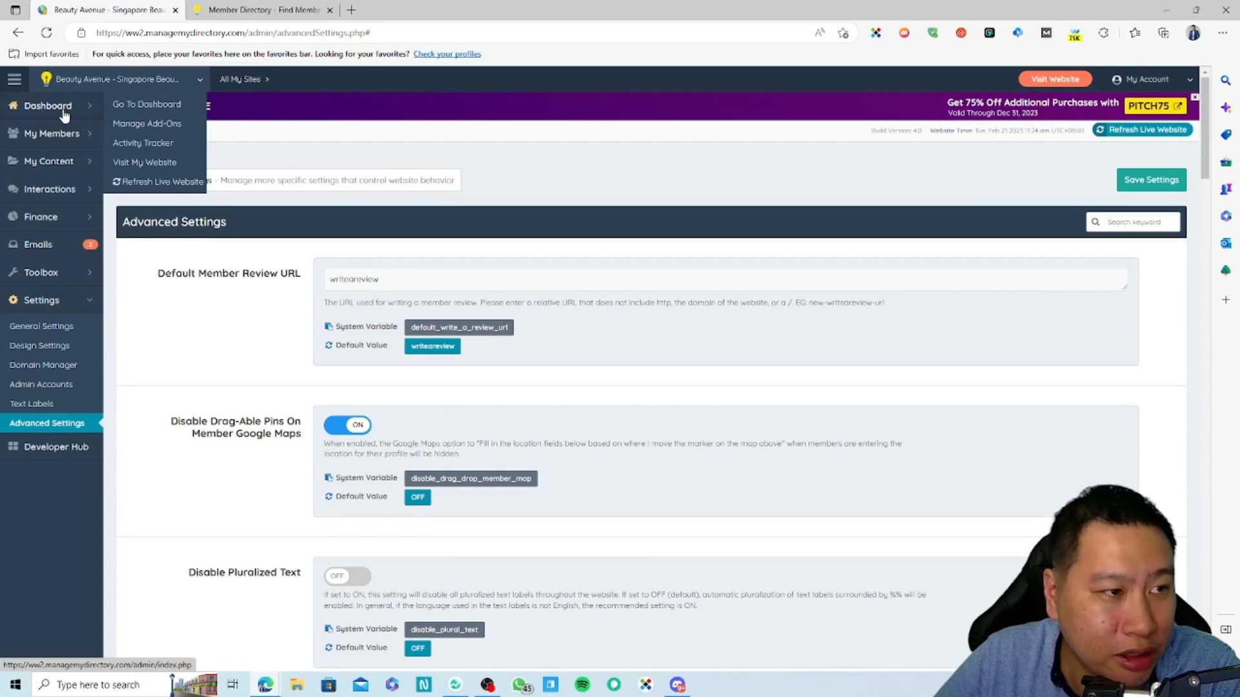
pyautogui.click(63, 113)
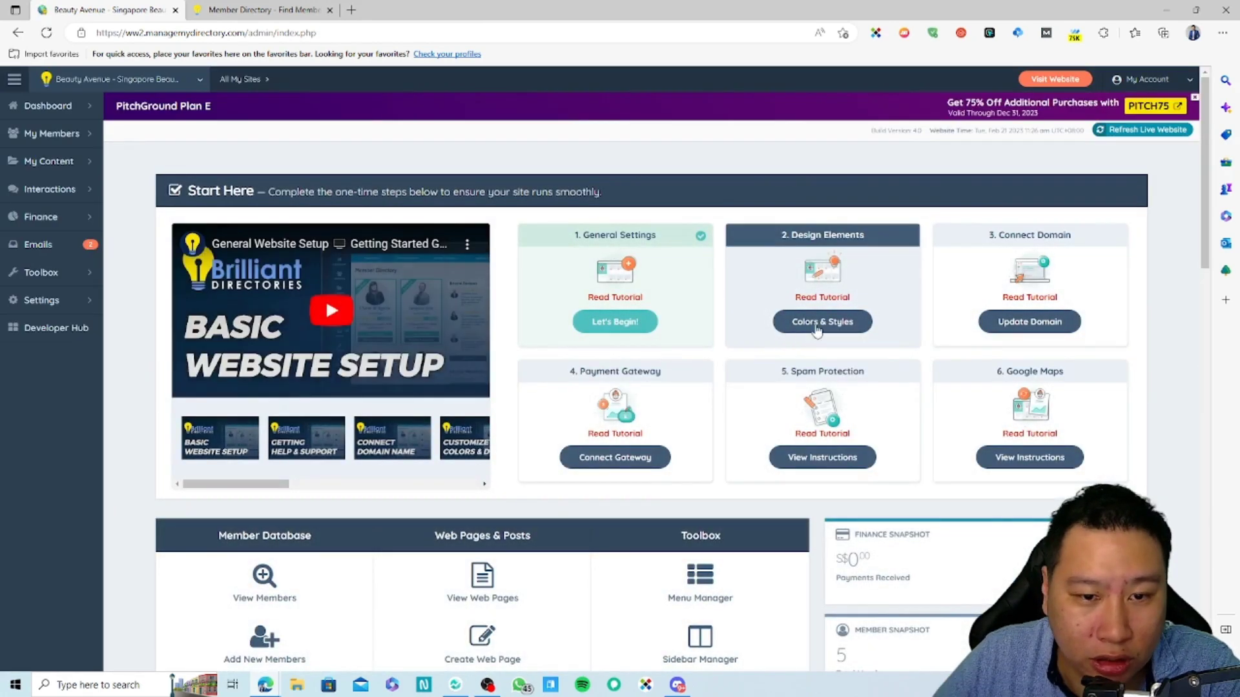
pyautogui.click(834, 324)
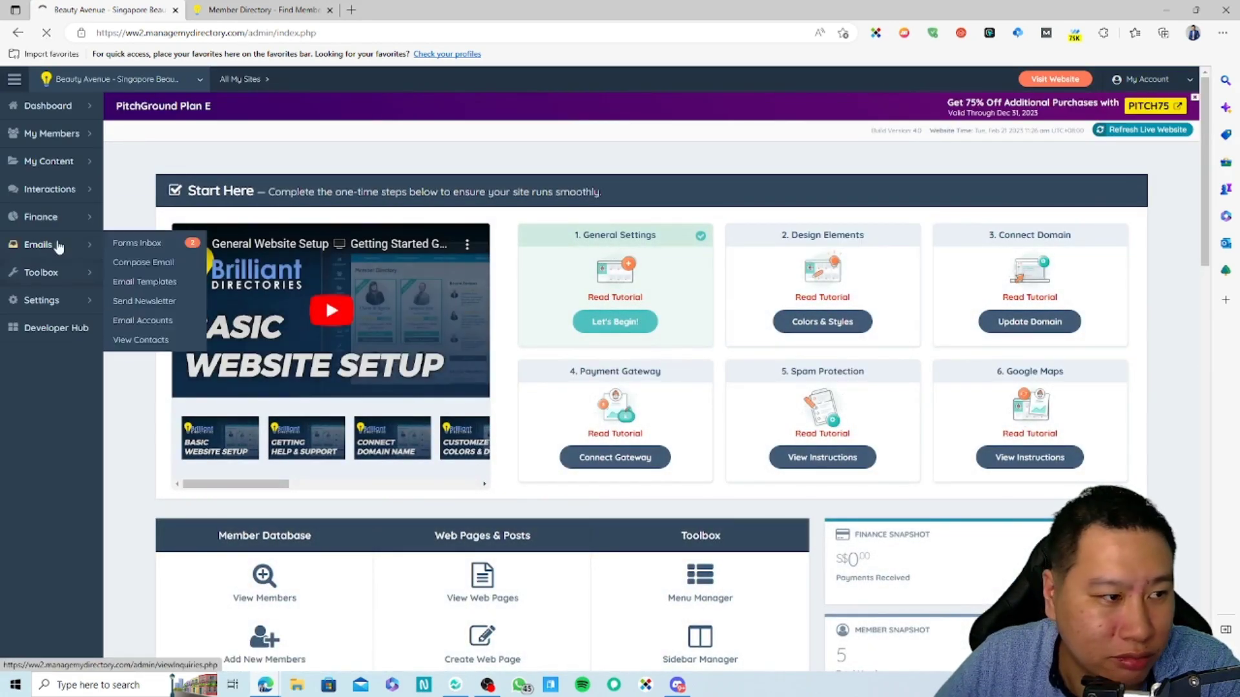
# Open the member categories and look through the Top Level, Sub Level and Sub-Sub Level lists
pyautogui.moveTo(53, 137)
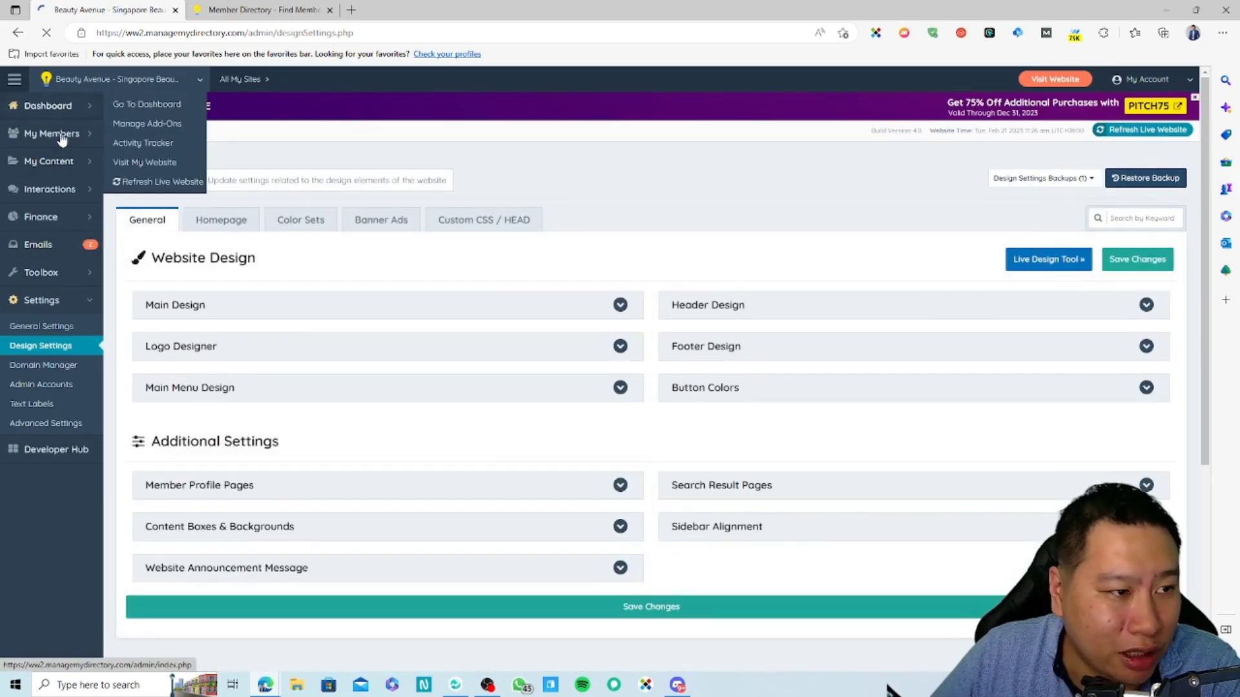
pyautogui.moveTo(60, 161)
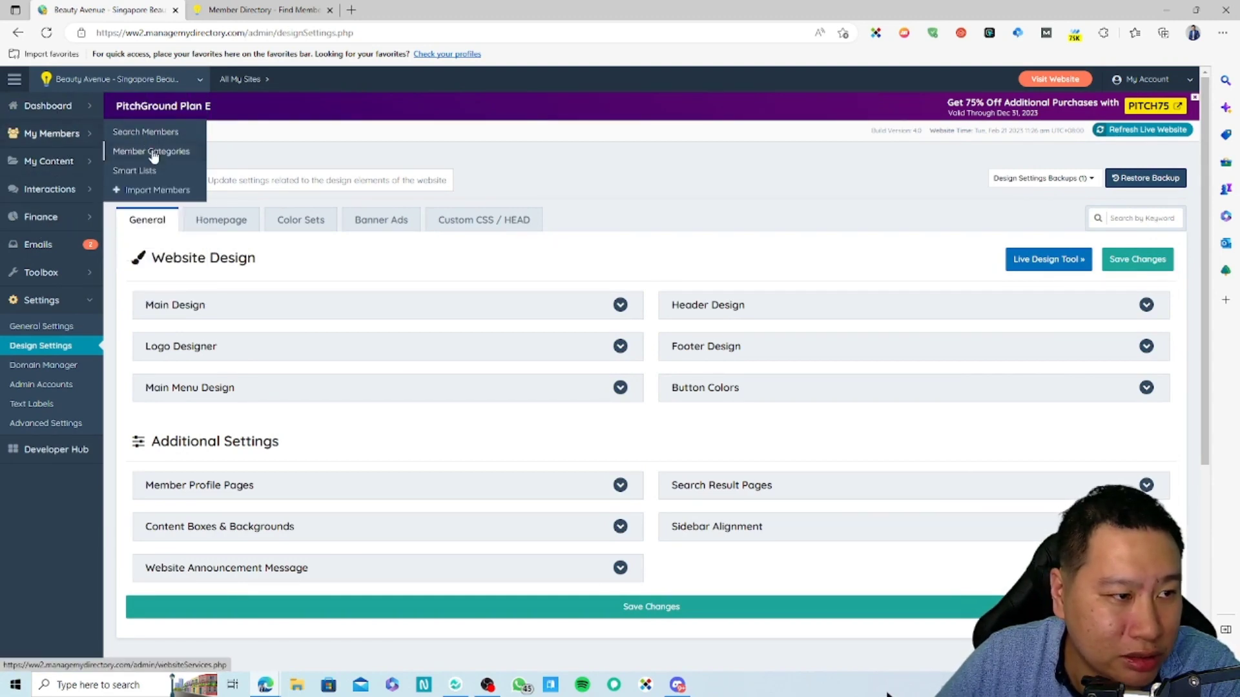
pyautogui.click(153, 154)
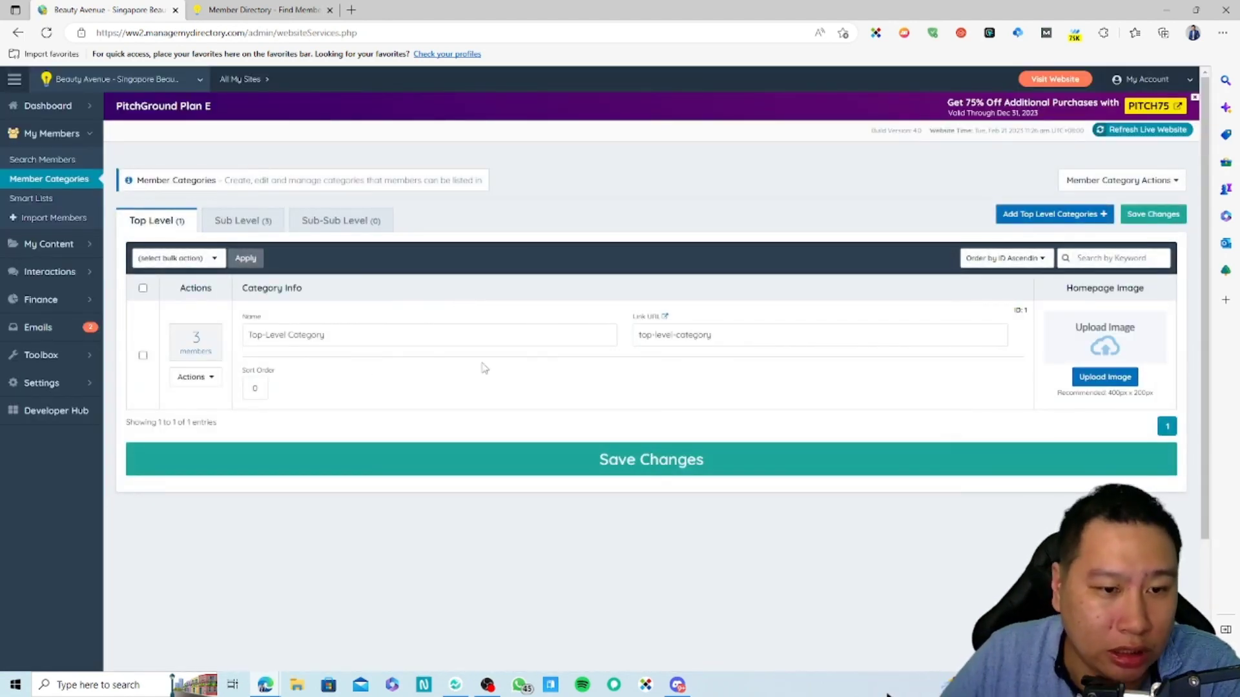
pyautogui.click(250, 223)
pyautogui.click(319, 217)
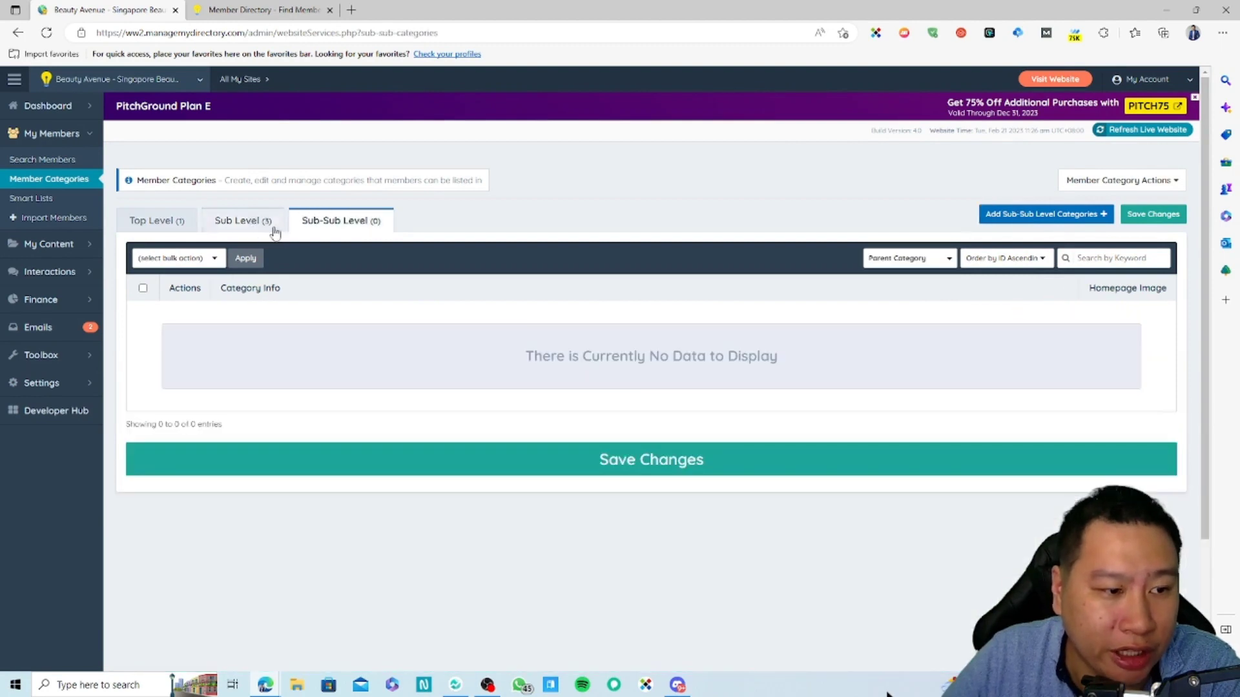
pyautogui.click(155, 221)
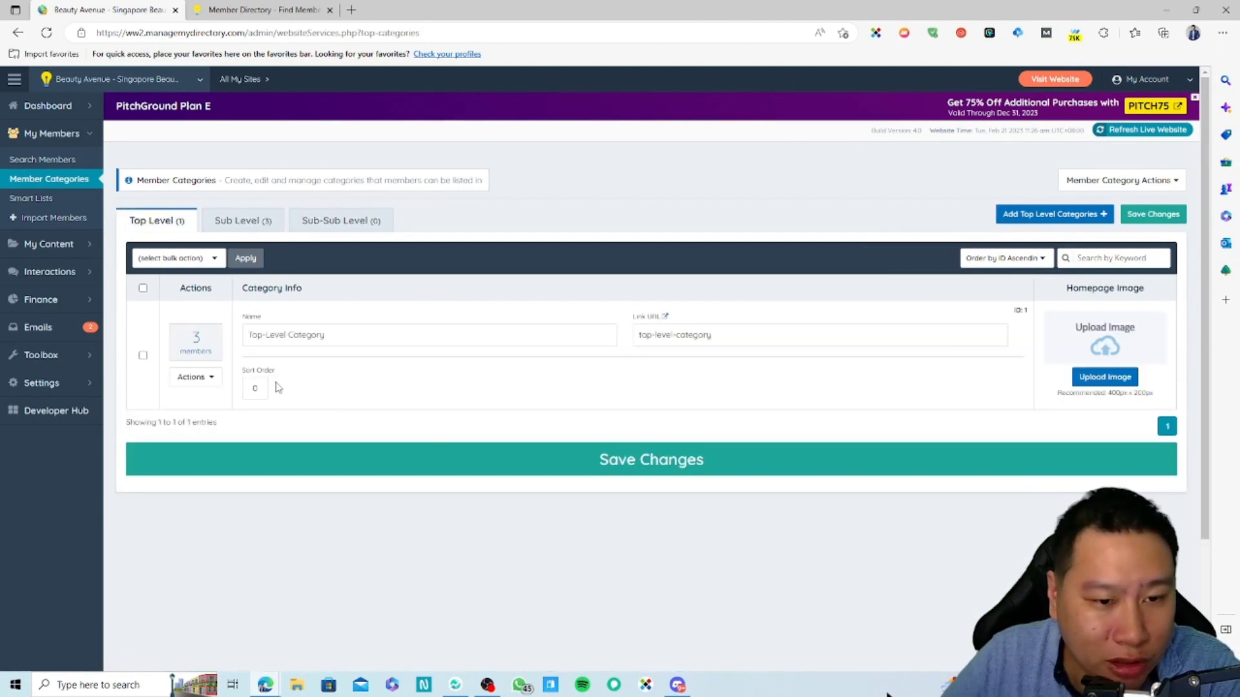
# Open the Web Page Builder and look through the list of existing web pages
pyautogui.moveTo(54, 279)
pyautogui.moveTo(46, 257)
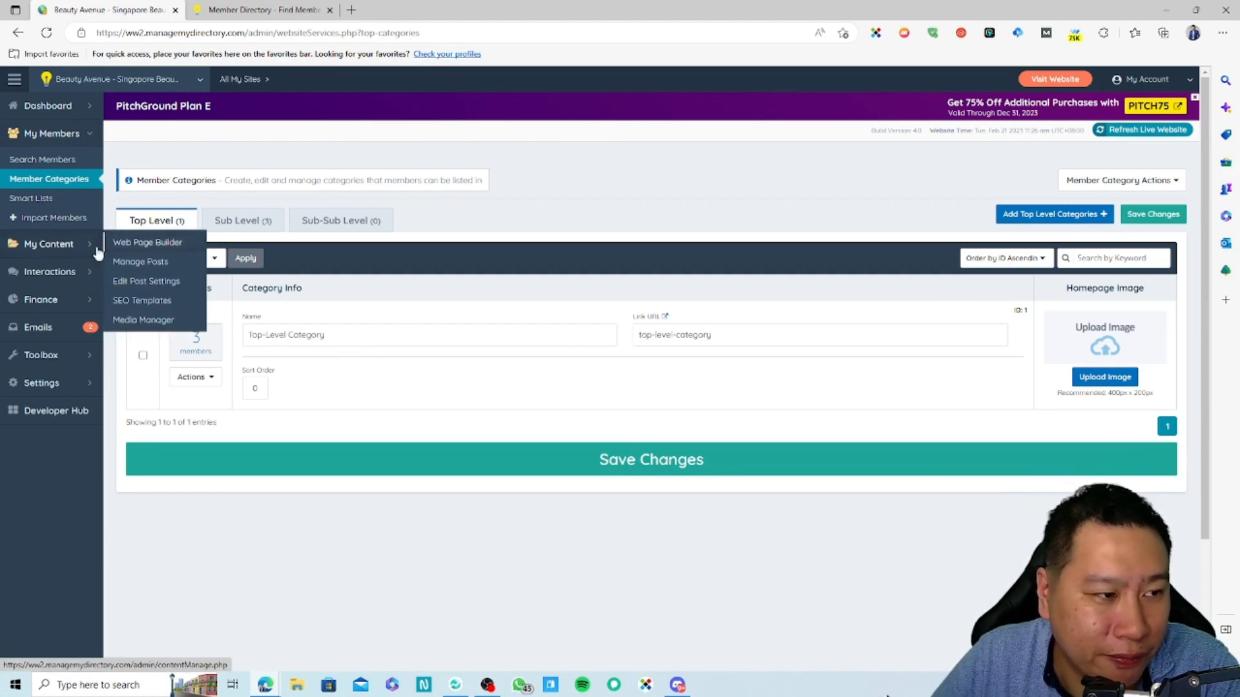
pyautogui.click(130, 249)
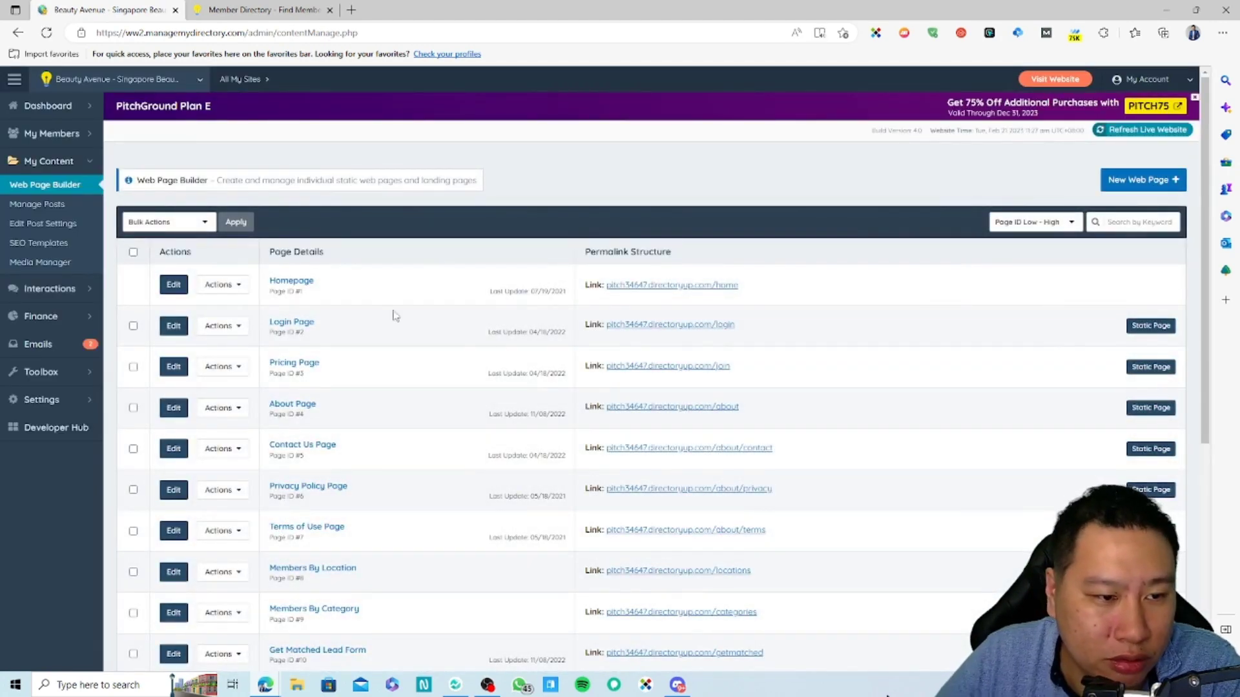
pyautogui.moveTo(243, 292)
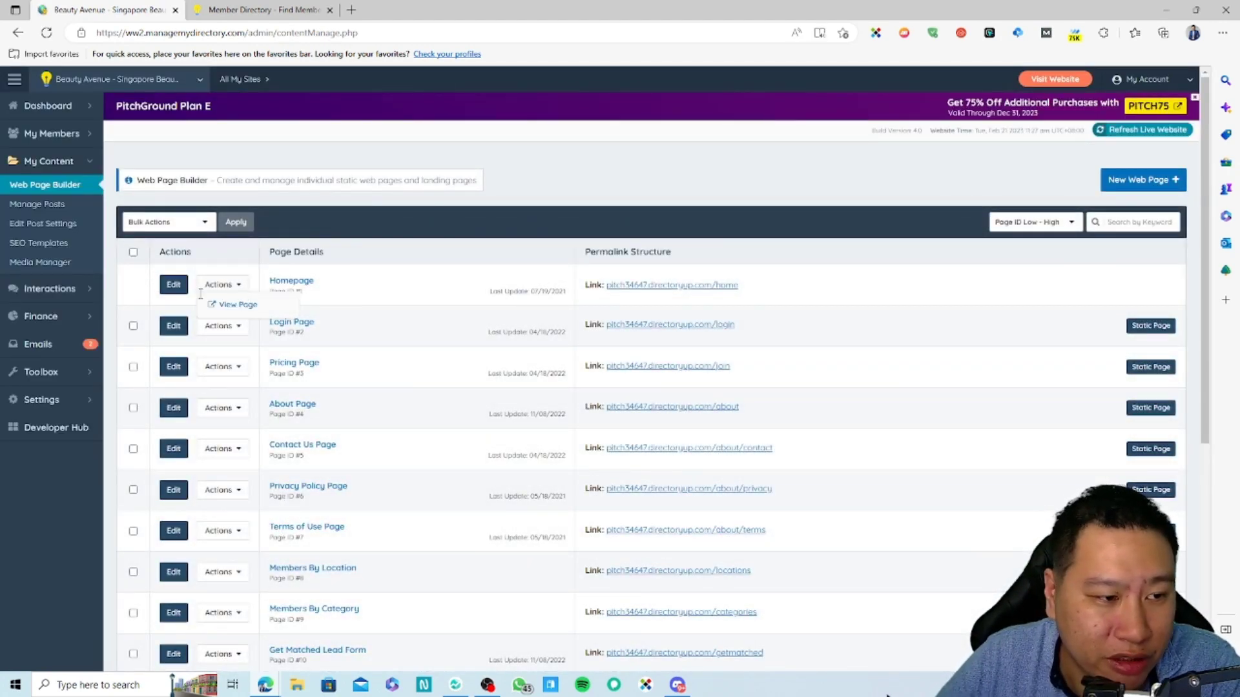
pyautogui.click(132, 9)
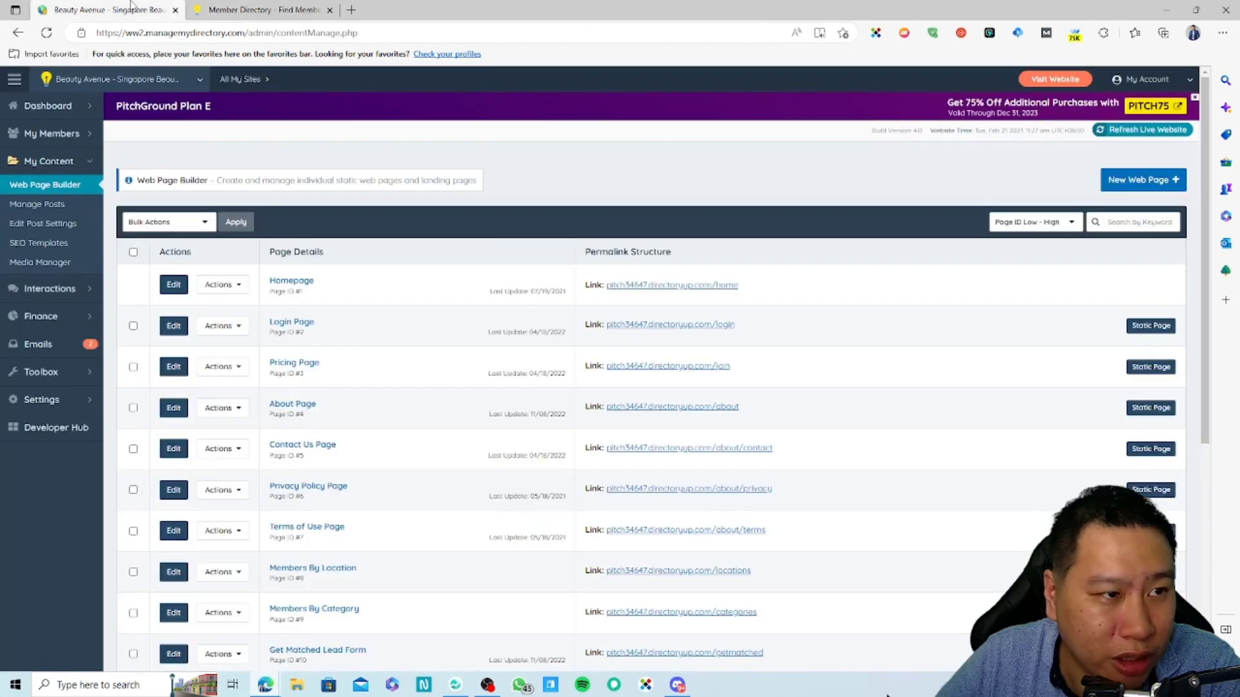
pyautogui.scroll(-3, 284, 490)
pyautogui.scroll(3, 303, 491)
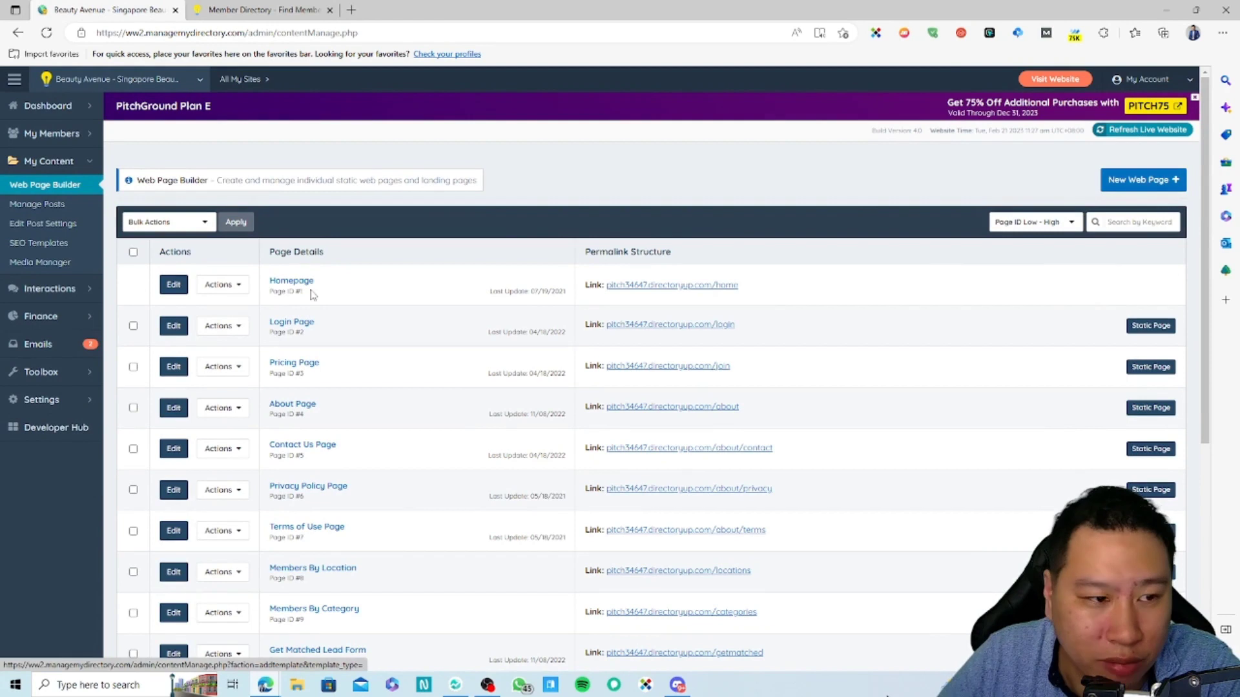
# Start a new web page and look over its title, sub-title, content and pre-made element areas
pyautogui.click(1106, 184)
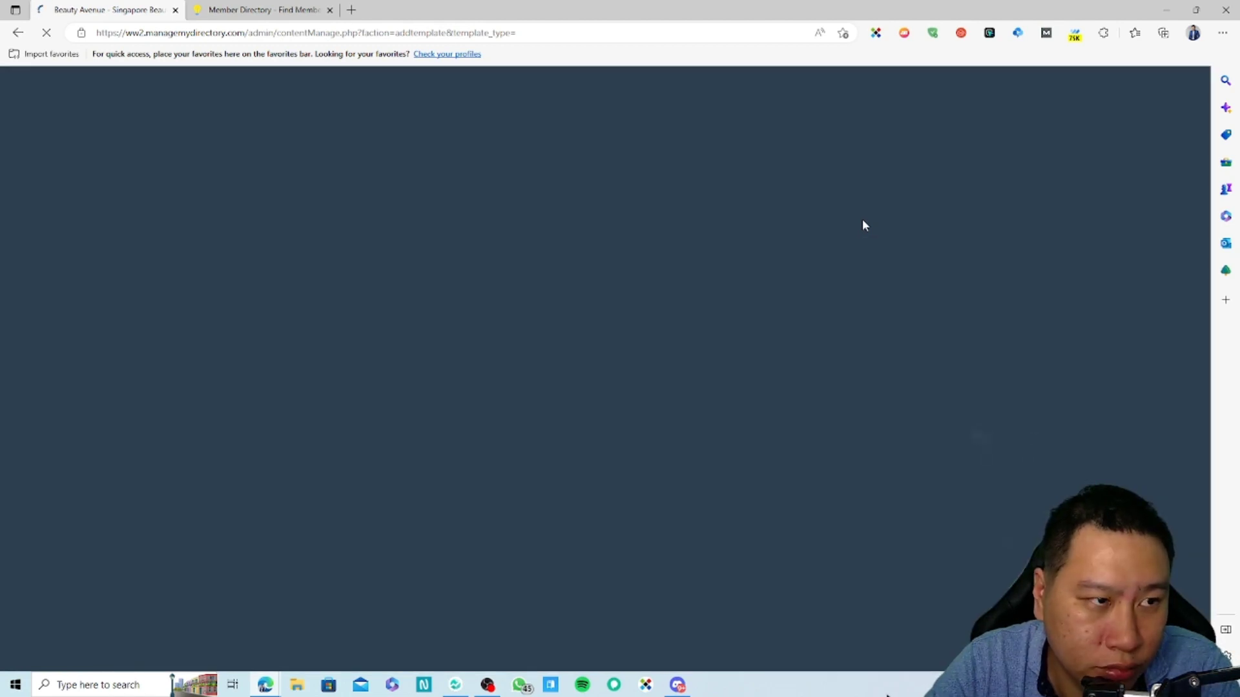
pyautogui.scroll(-2, 597, 382)
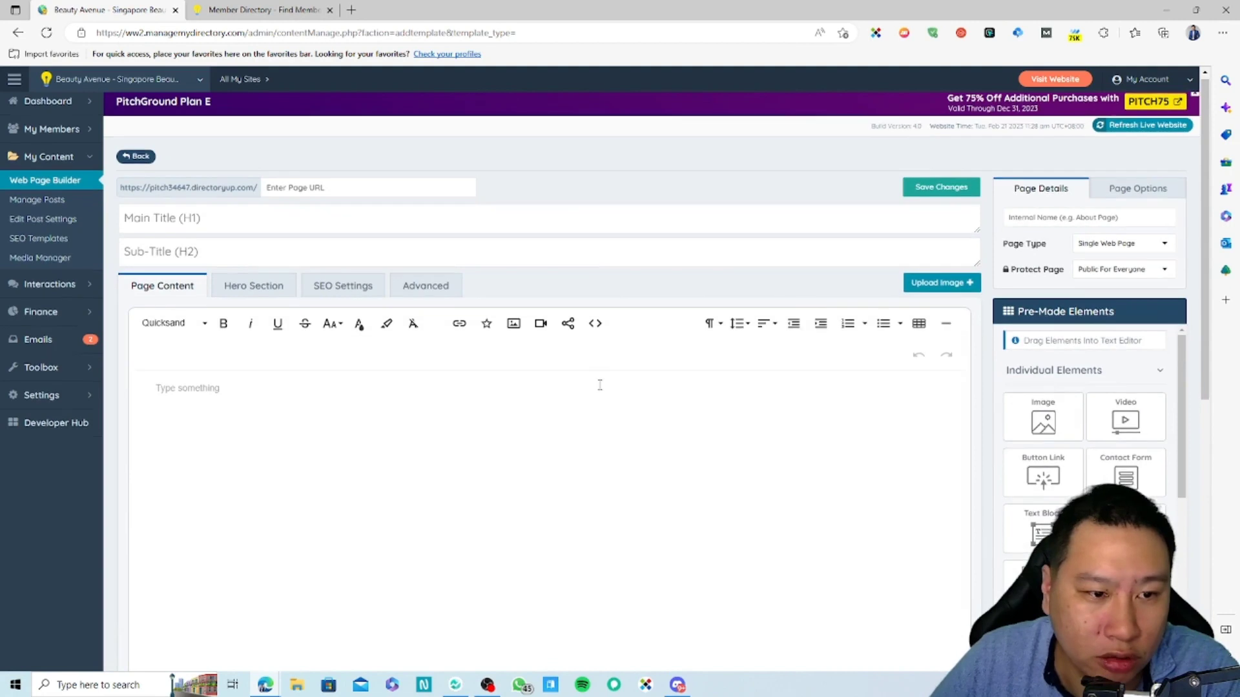
pyautogui.scroll(2, 585, 401)
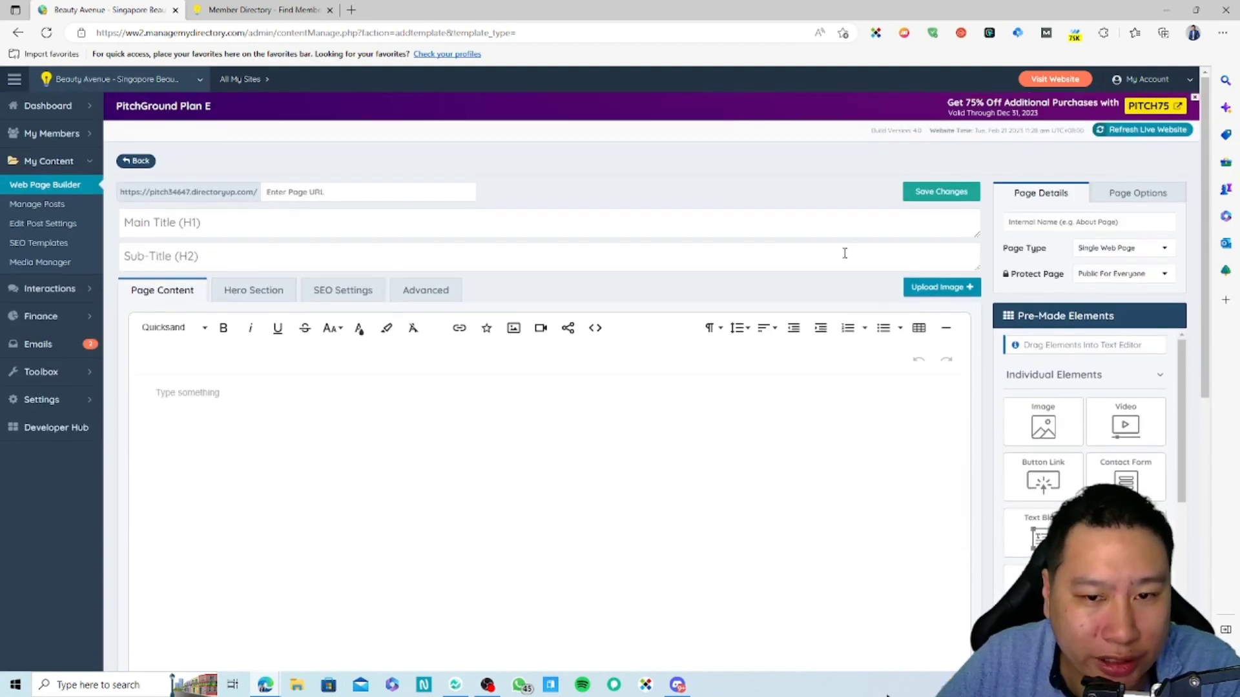
pyautogui.click(643, 230)
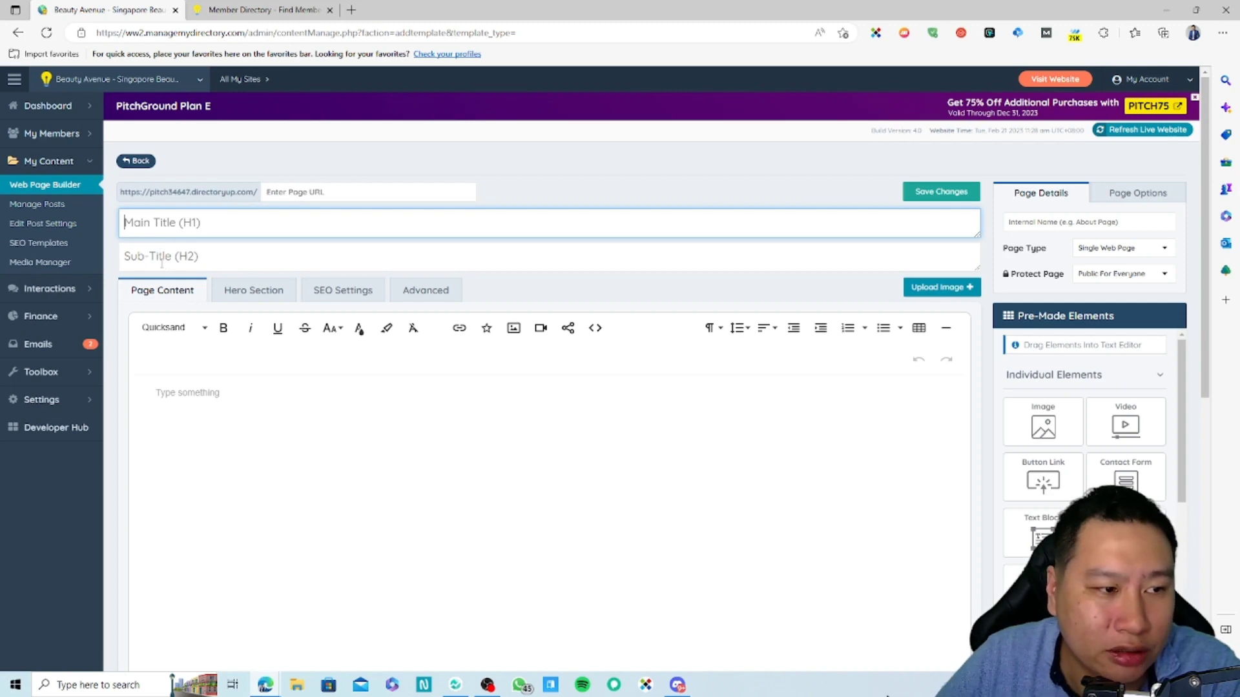
pyautogui.click(355, 254)
pyautogui.scroll(-4, 913, 486)
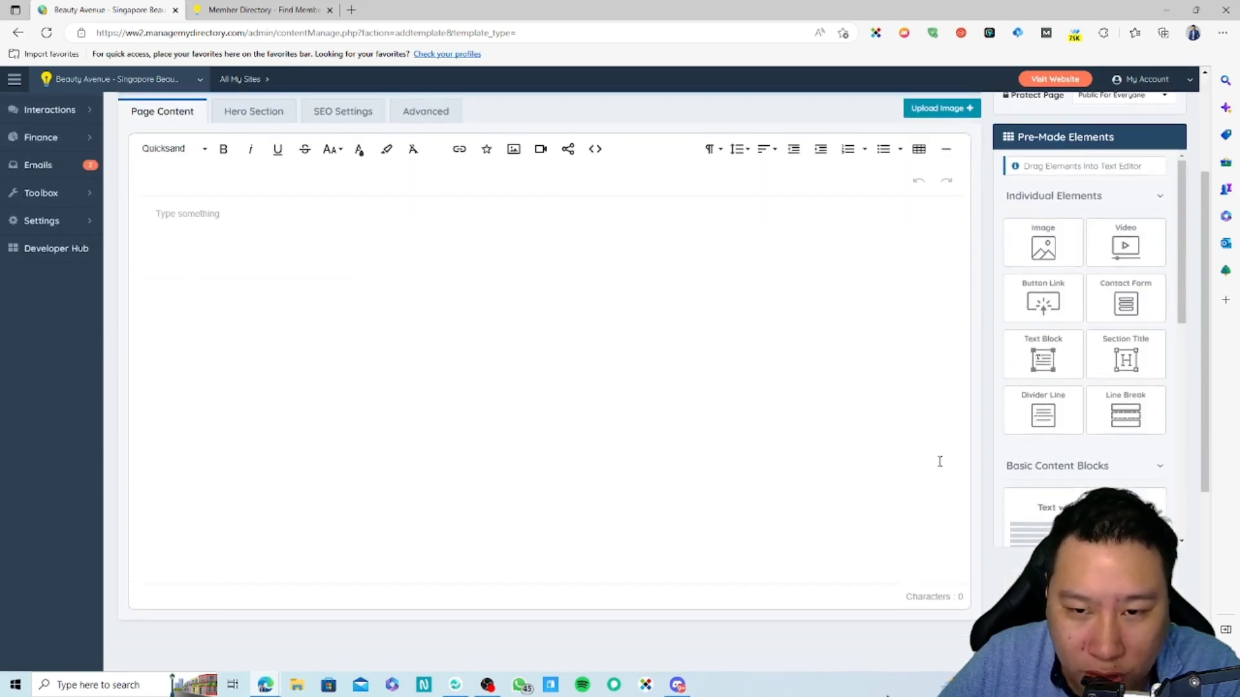
pyautogui.scroll(-5, 1172, 217)
pyautogui.scroll(5, 1172, 218)
# Add the image, video, button link, contact form, text block, section title, divider line and line break elements to the page content
pyautogui.moveTo(1043, 246); pyautogui.dragTo(525, 279)
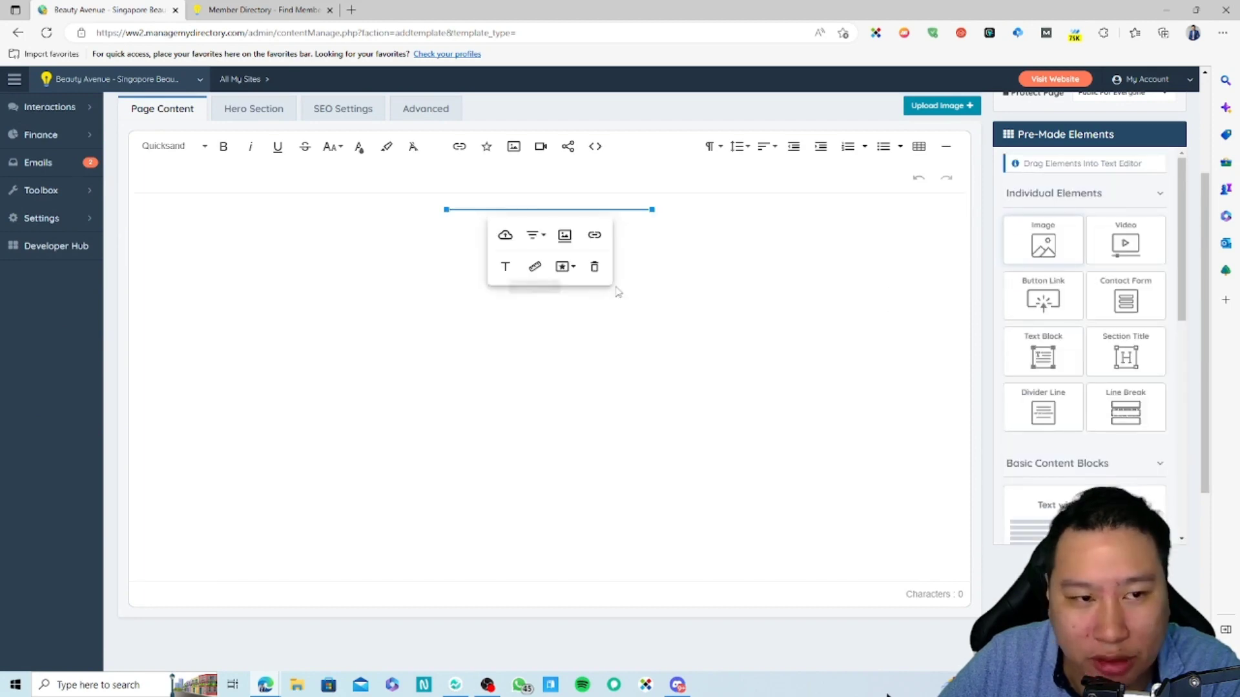
pyautogui.moveTo(1125, 243); pyautogui.dragTo(529, 433)
pyautogui.moveTo(1042, 299); pyautogui.dragTo(549, 361)
pyautogui.moveTo(1140, 304); pyautogui.dragTo(549, 581)
pyautogui.moveTo(1029, 352); pyautogui.dragTo(718, 563)
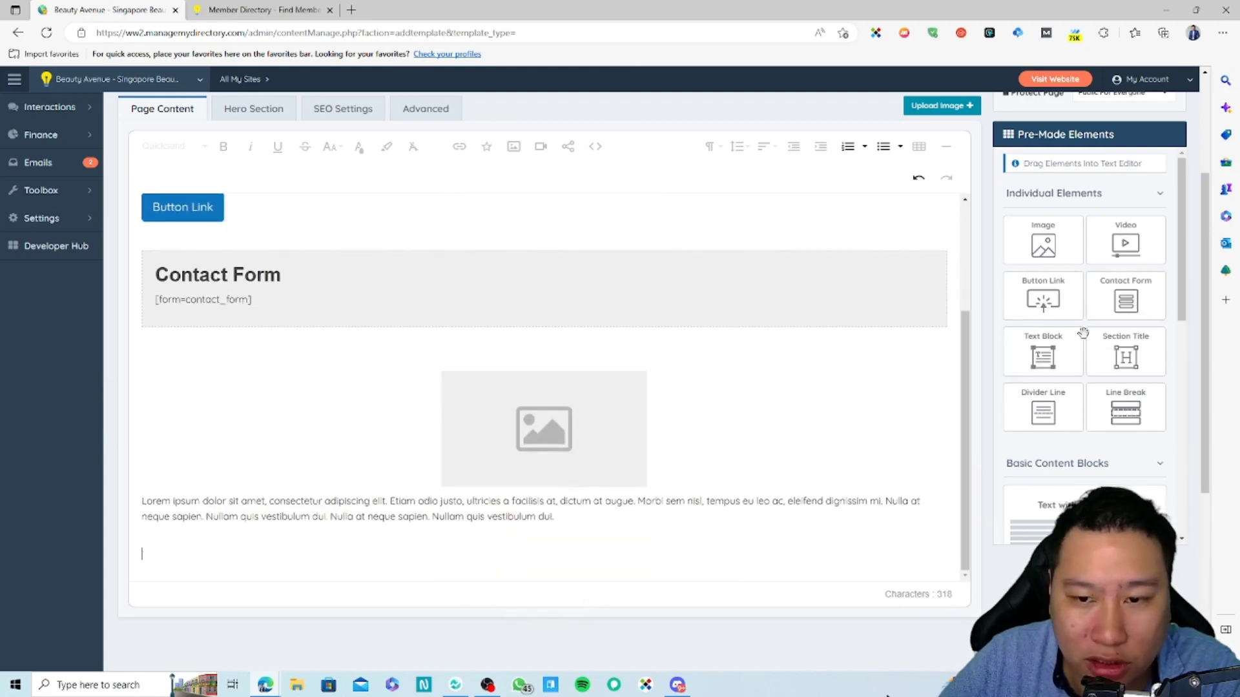
pyautogui.moveTo(1126, 365); pyautogui.dragTo(743, 549)
pyautogui.moveTo(1042, 414); pyautogui.dragTo(875, 535)
pyautogui.moveTo(1102, 422); pyautogui.dragTo(781, 502)
pyautogui.scroll(-2, 1085, 387)
pyautogui.scroll(2, 1085, 388)
pyautogui.scroll(4, 589, 404)
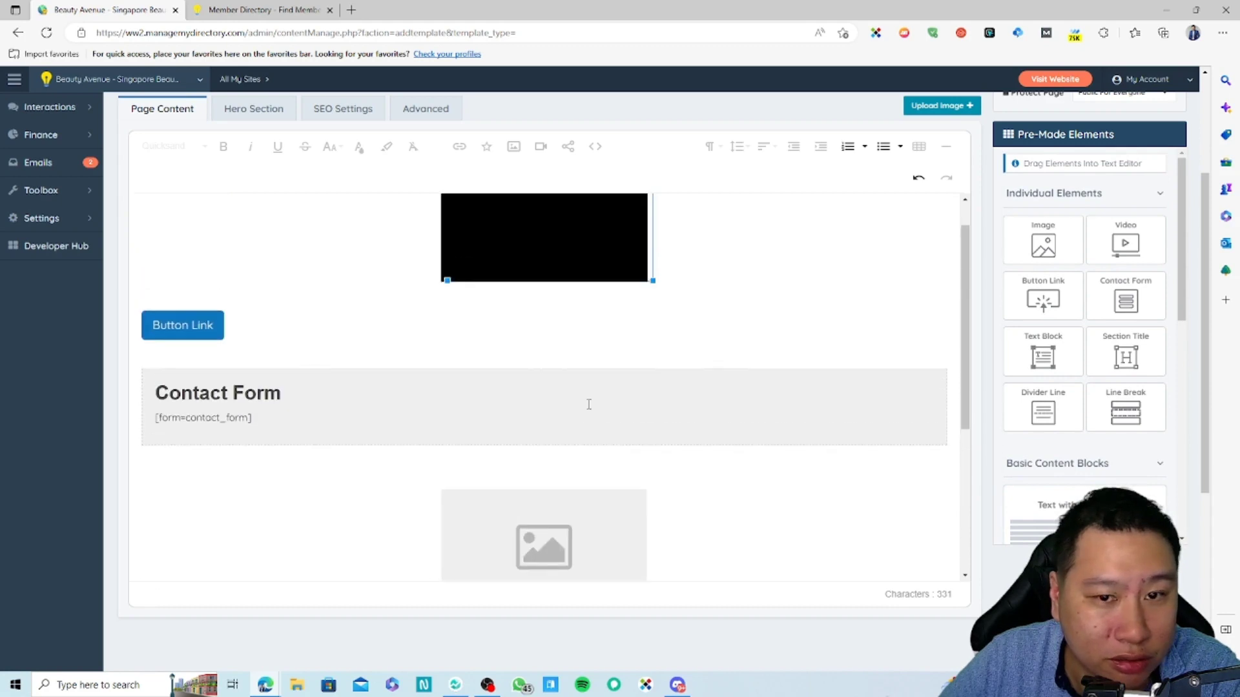
pyautogui.scroll(4, 589, 404)
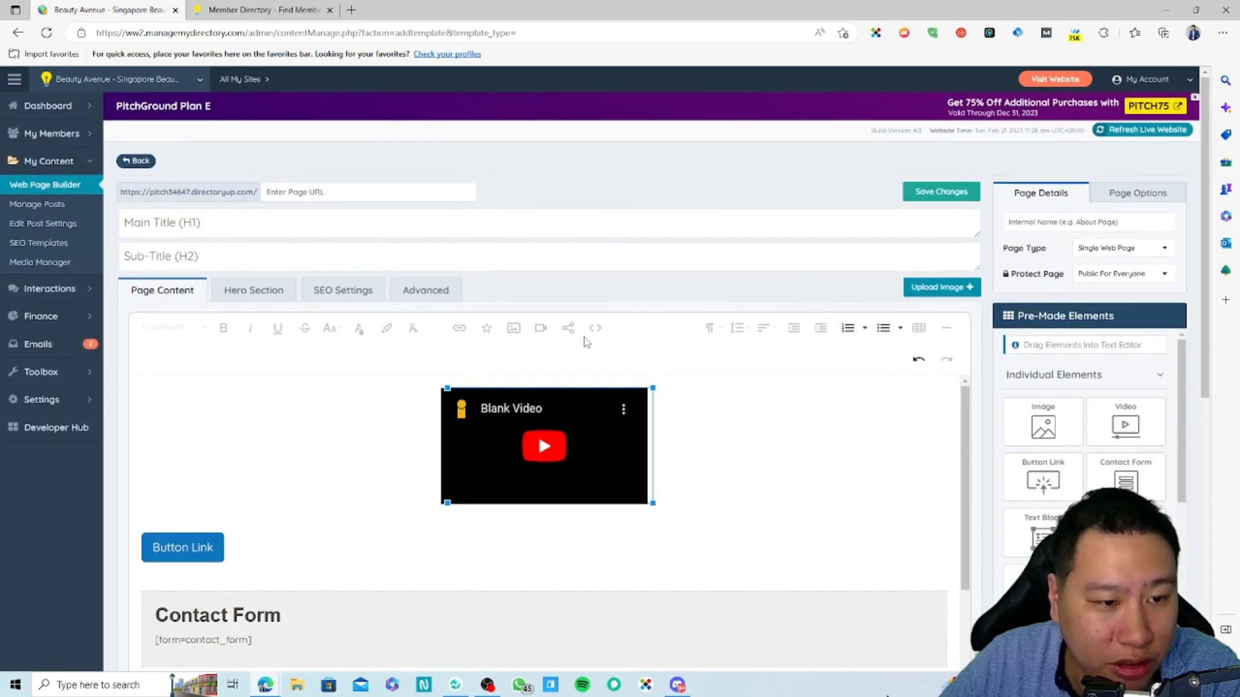
# Delete the blank video from the page content and open the content's code view
pyautogui.click(599, 411)
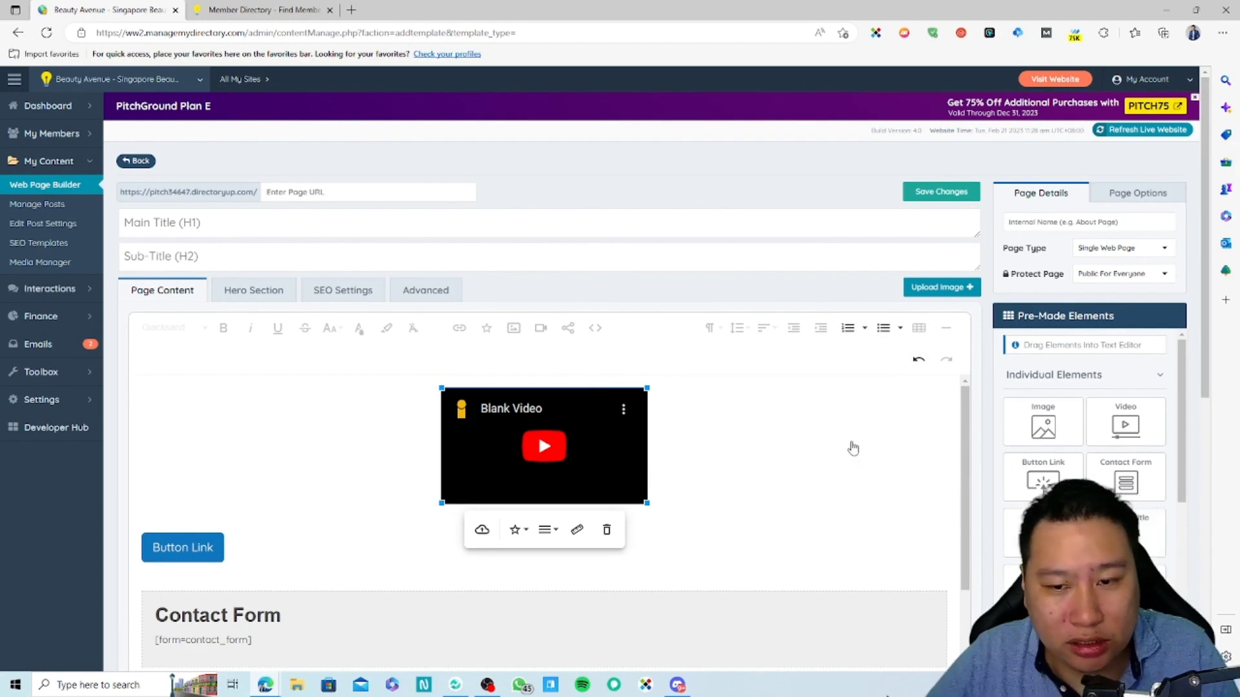
pyautogui.hotkey('ctrl', 'a')
pyautogui.click(744, 481)
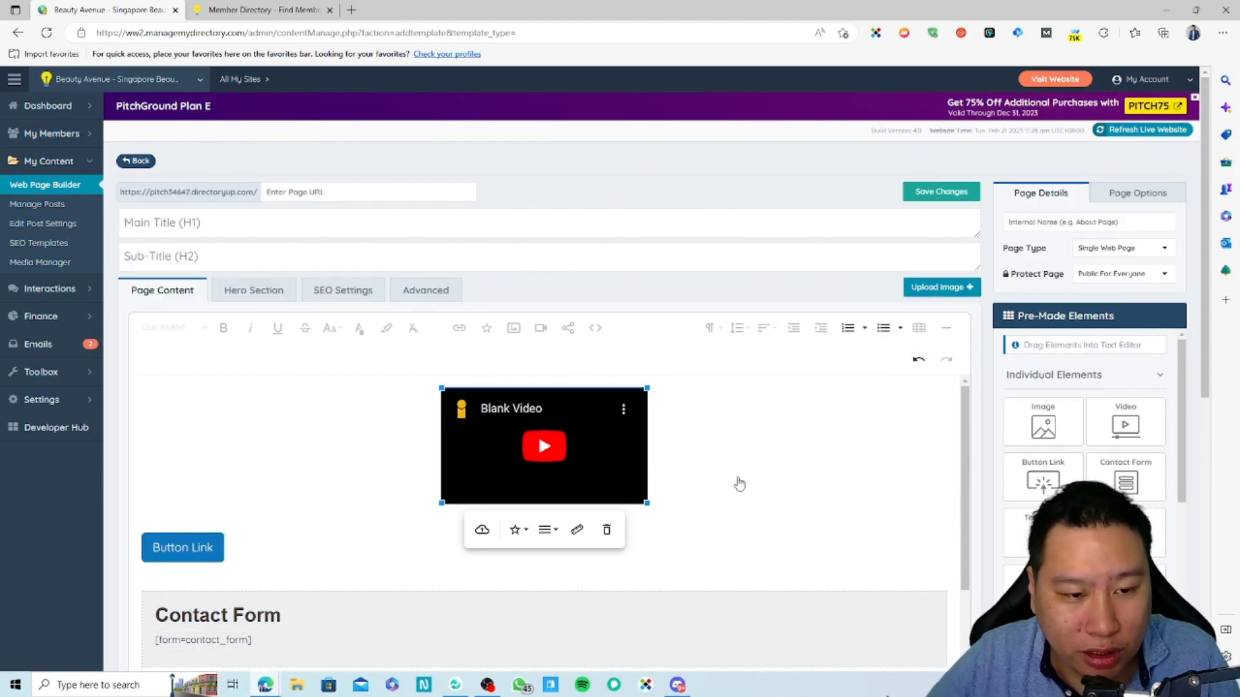
pyautogui.press('Delete')
pyautogui.click(595, 330)
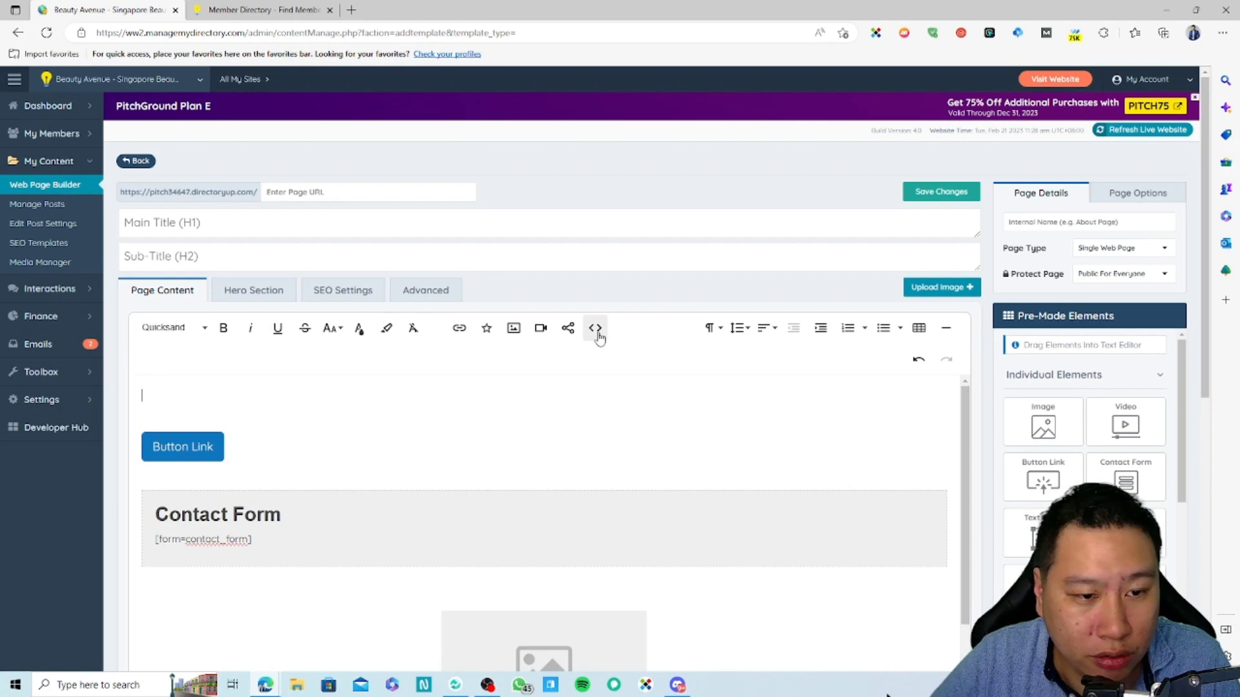
# Clear all the code from the page content and dismiss the chat notification
pyautogui.hotkey('ctrl', 'a')
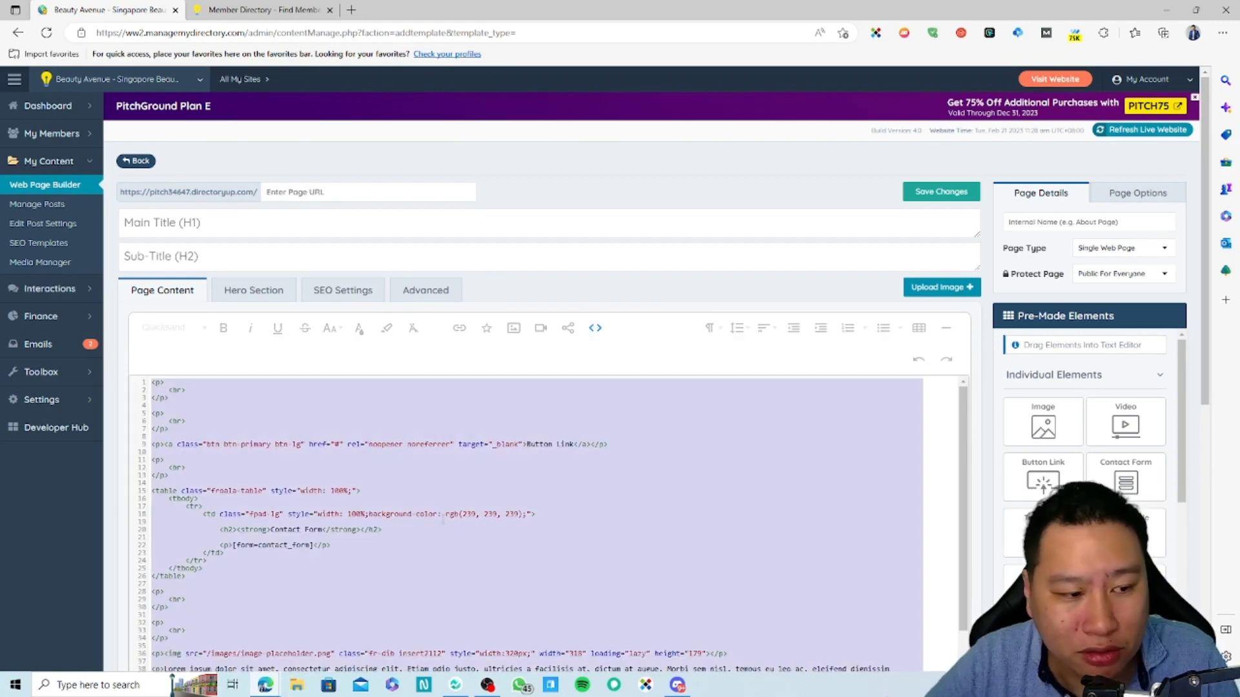
pyautogui.press('Delete')
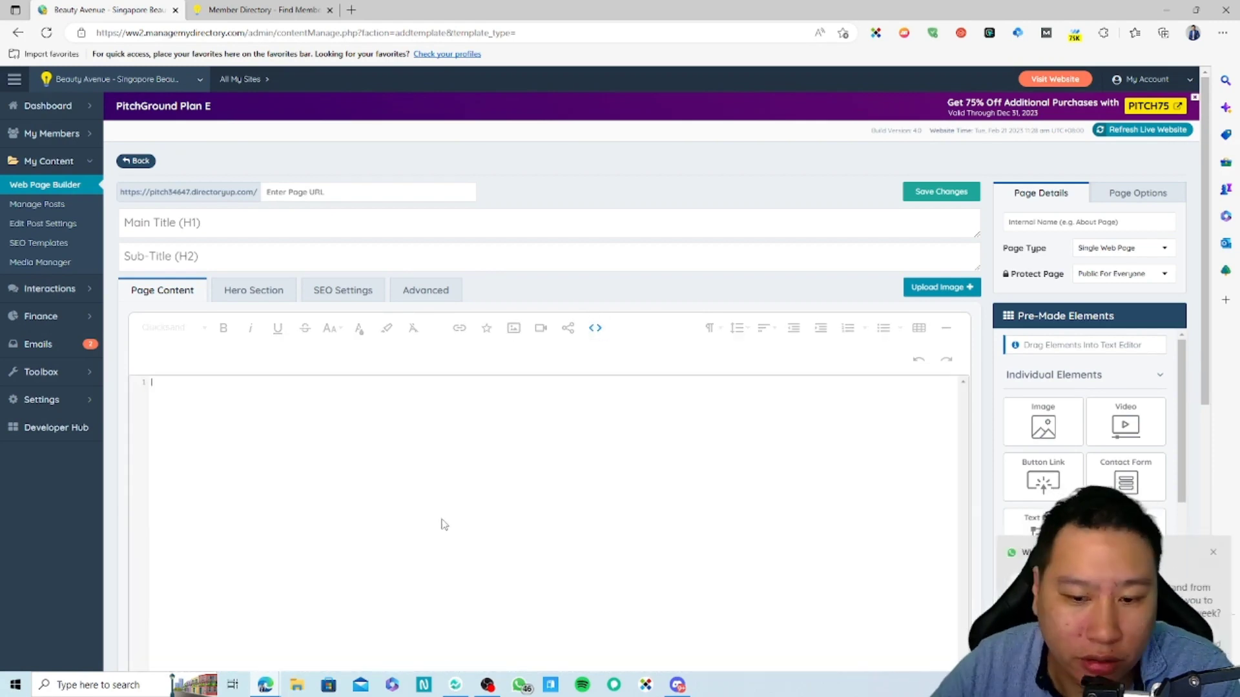
pyautogui.click(1209, 552)
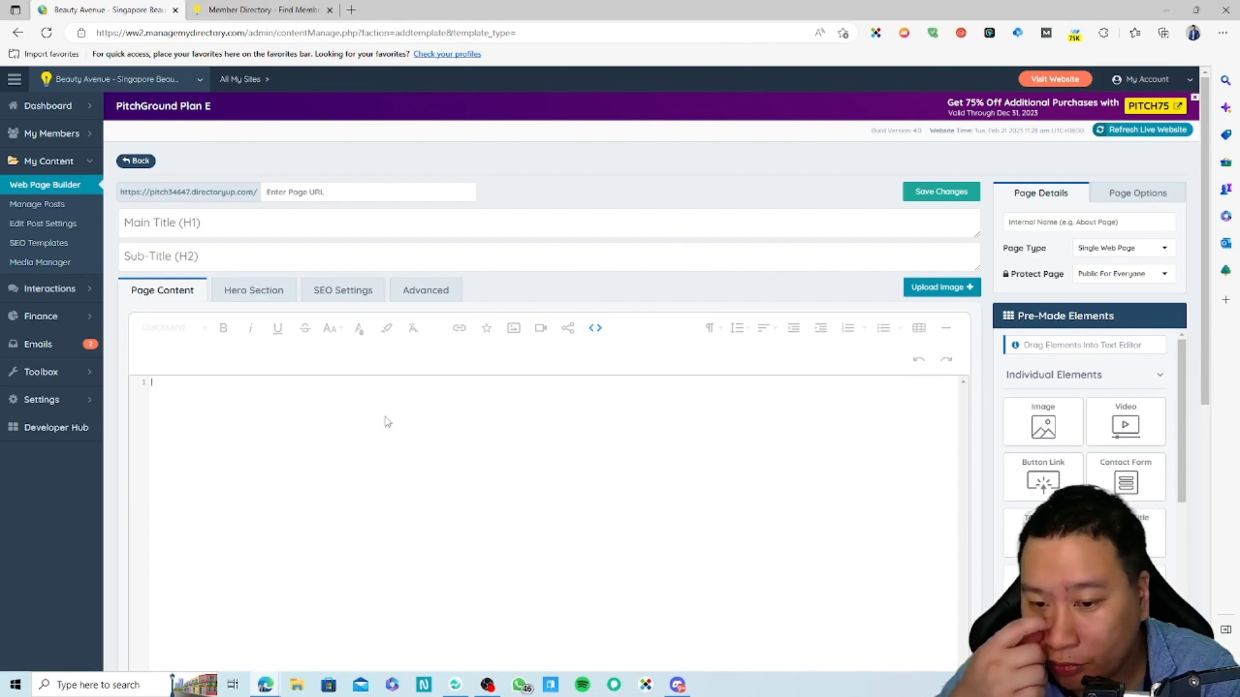
# Return to the visual editor and add the Text with Image Right and Text with Image Left blocks to the page content
pyautogui.scroll(-15, 1085, 419)
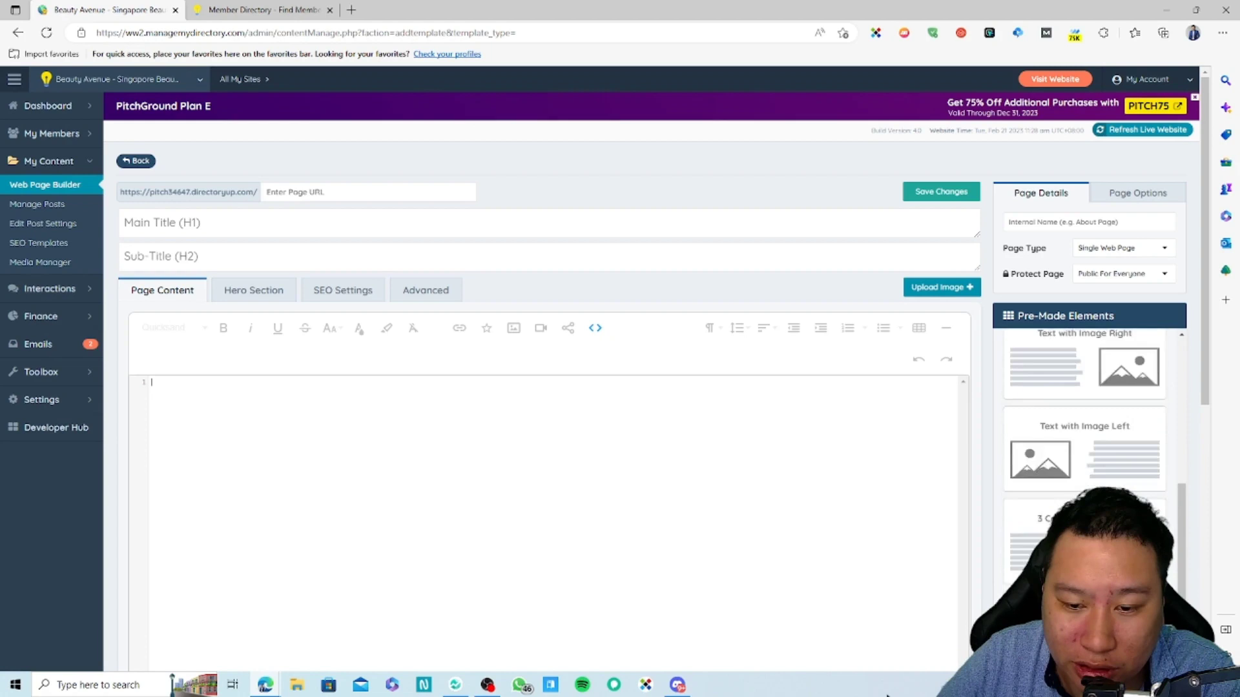
pyautogui.scroll(-4, 793, 533)
pyautogui.scroll(3, 792, 533)
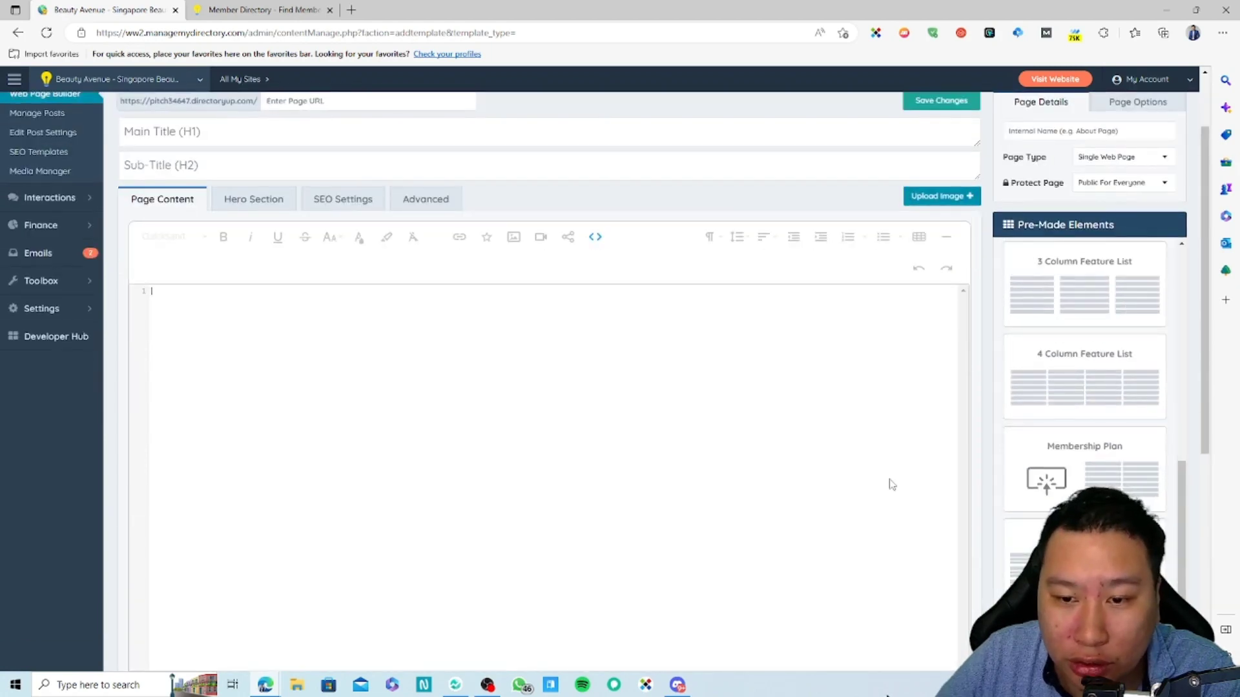
pyautogui.scroll(5, 1039, 400)
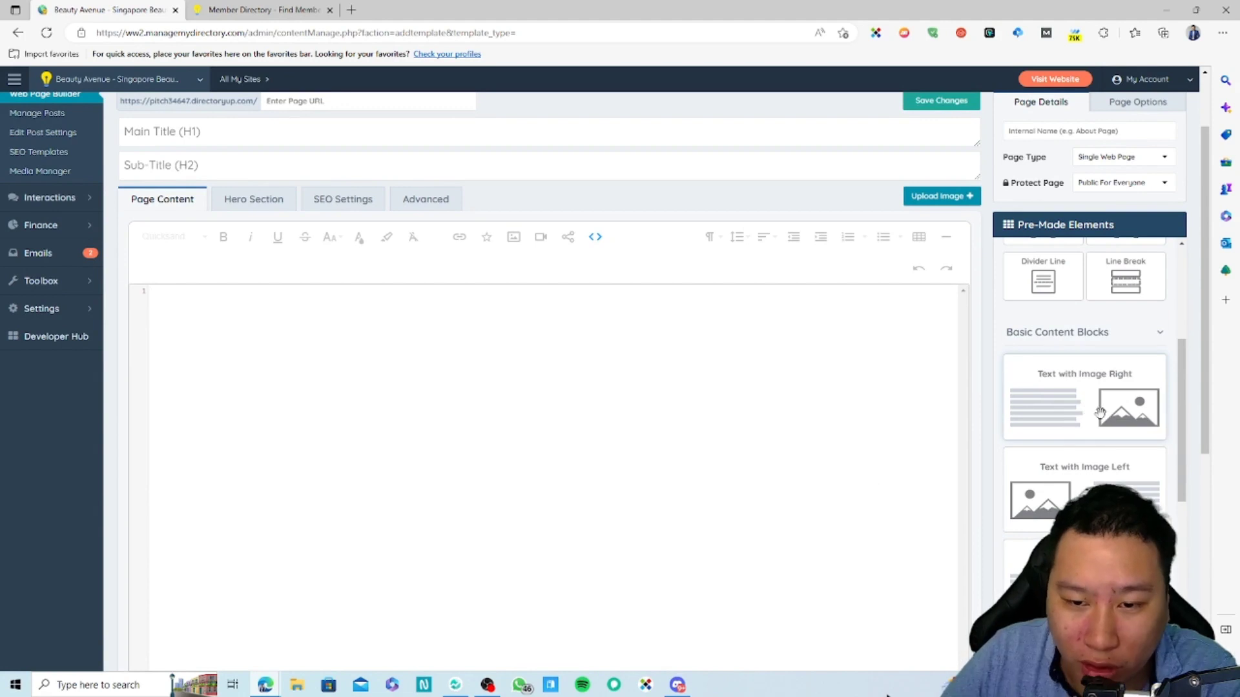
pyautogui.moveTo(1097, 404); pyautogui.dragTo(1059, 402)
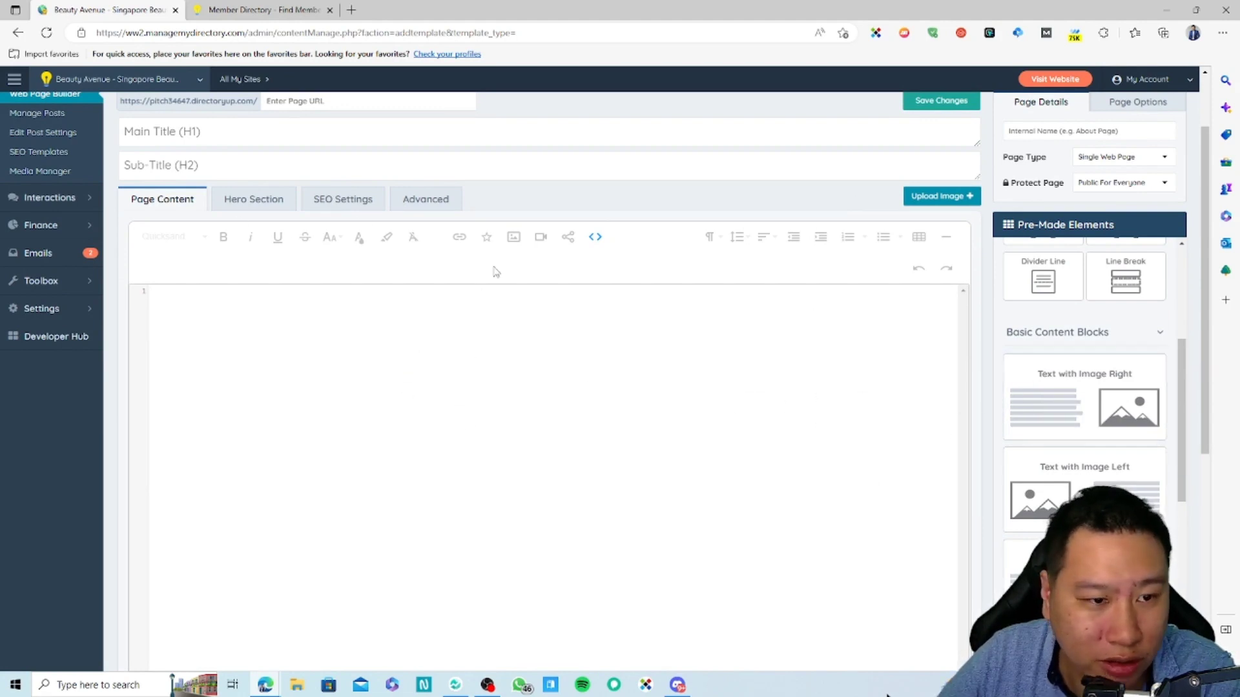
pyautogui.click(594, 237)
pyautogui.moveTo(1097, 403); pyautogui.dragTo(499, 351)
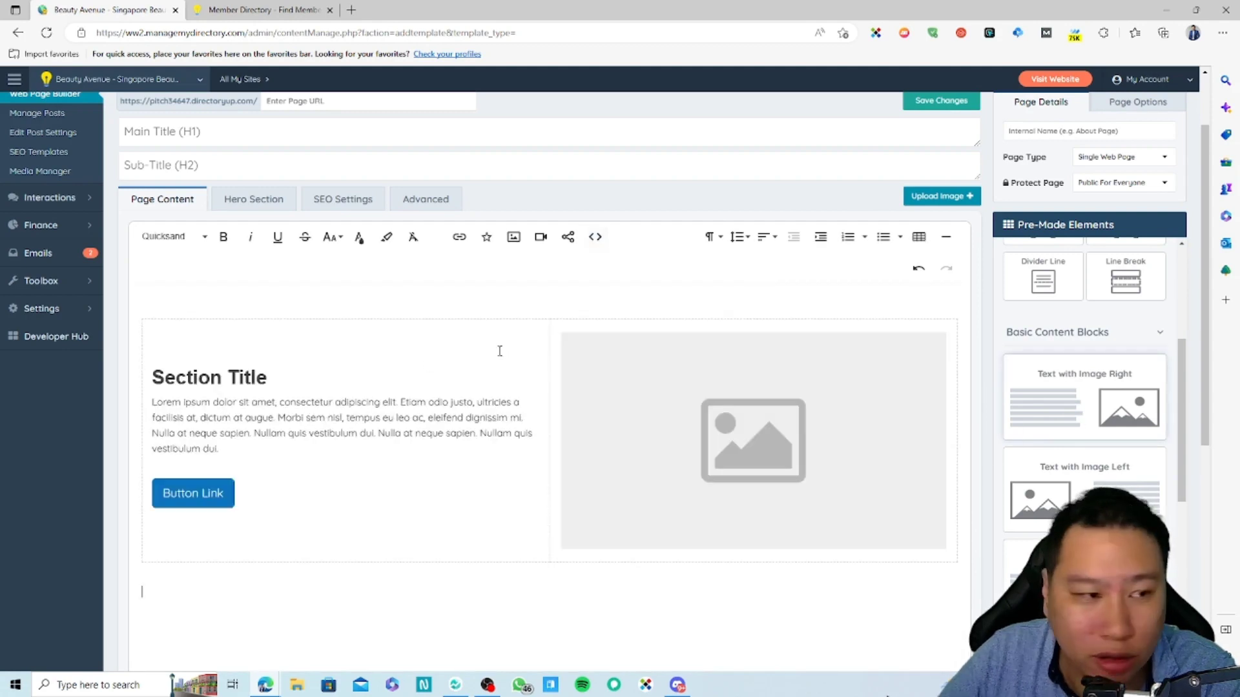
pyautogui.scroll(-2, 839, 462)
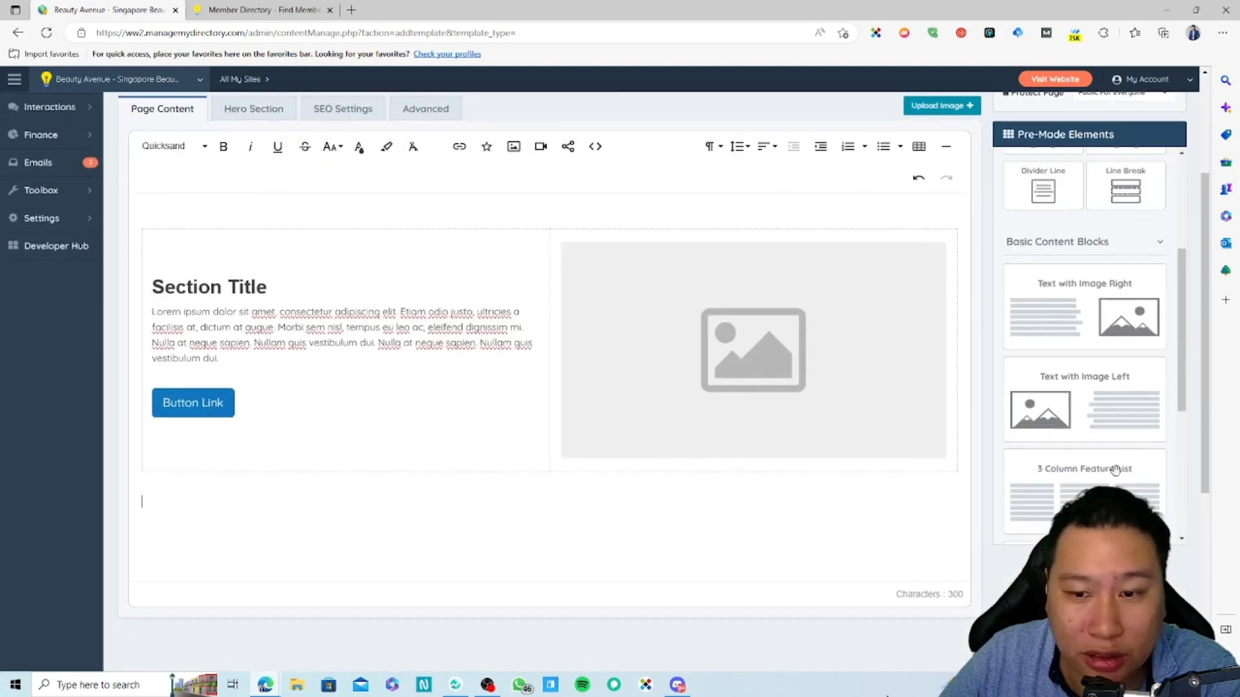
pyautogui.moveTo(1137, 421); pyautogui.dragTo(606, 545)
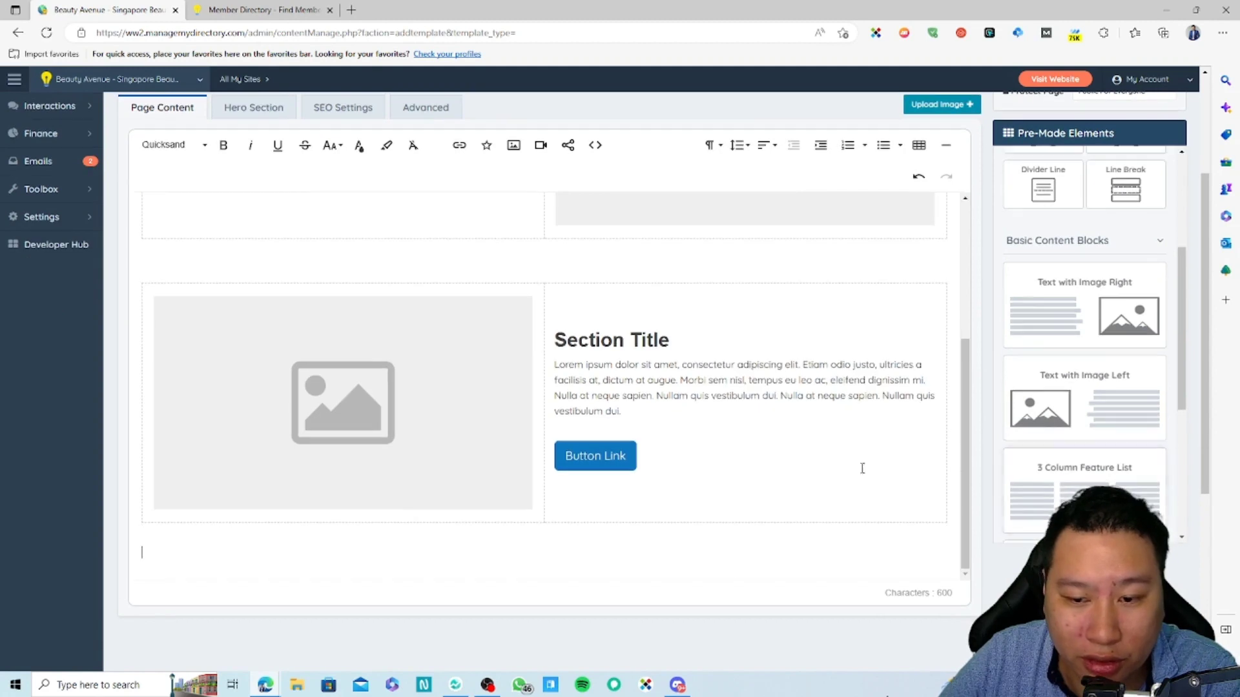
# Add the 3 Column Feature List, Membership Plan and FAQ Module blocks below the existing page content
pyautogui.scroll(-3, 1085, 387)
pyautogui.moveTo(1084, 381); pyautogui.dragTo(652, 546)
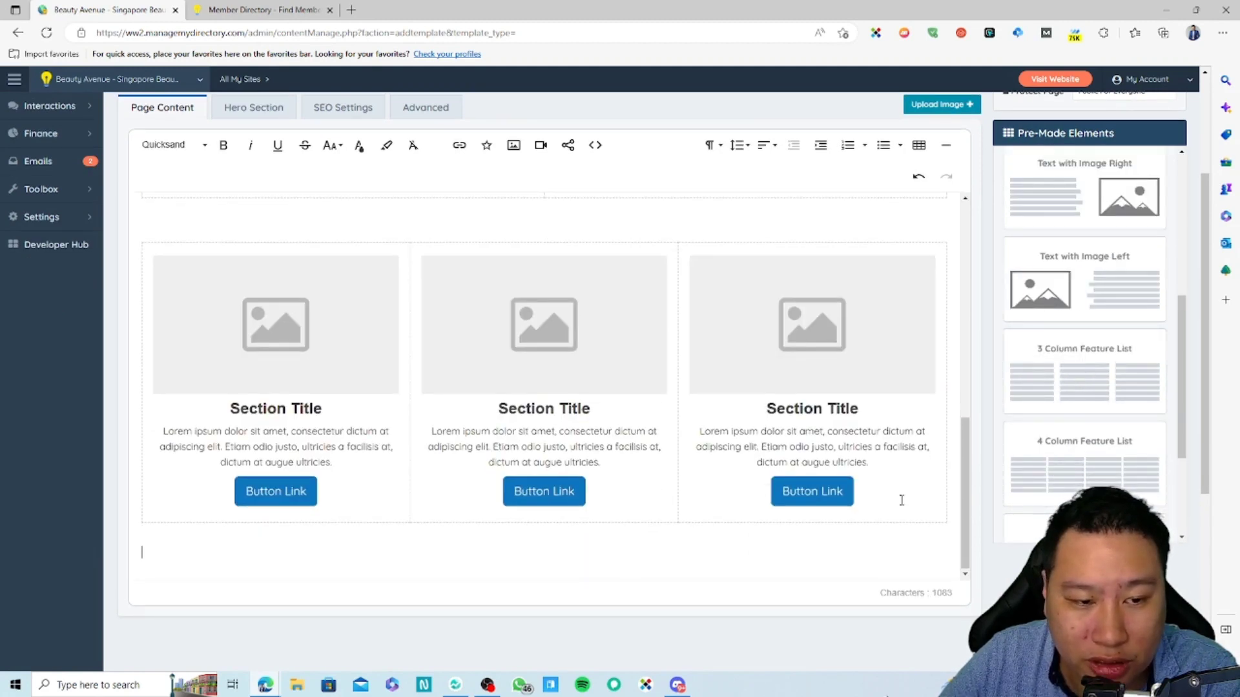
pyautogui.scroll(-3, 1098, 419)
pyautogui.moveTo(1084, 387); pyautogui.dragTo(669, 492)
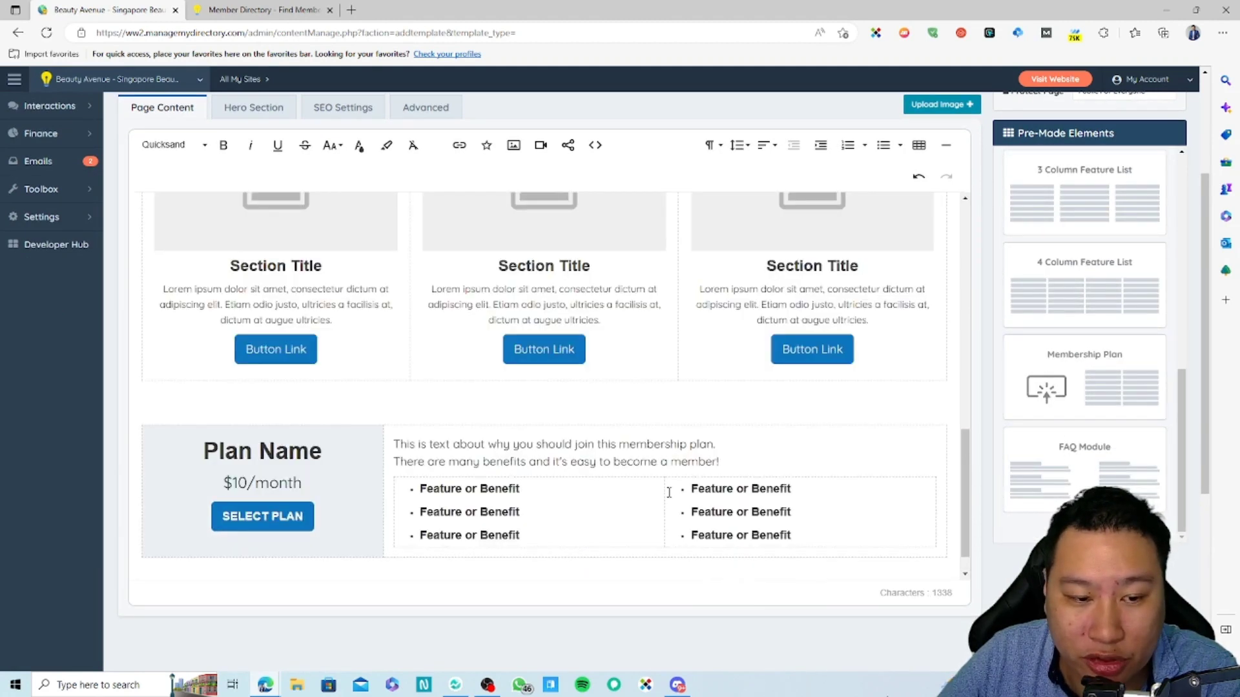
pyautogui.scroll(-1, 669, 492)
pyautogui.scroll(-4, 1040, 416)
pyautogui.scroll(4, 1041, 415)
pyautogui.moveTo(1053, 474); pyautogui.dragTo(930, 524)
pyautogui.scroll(3, 825, 543)
# Delete all the content blocks from the page content
pyautogui.click(611, 439)
pyautogui.rightClick(652, 416)
pyautogui.scroll(3, 824, 452)
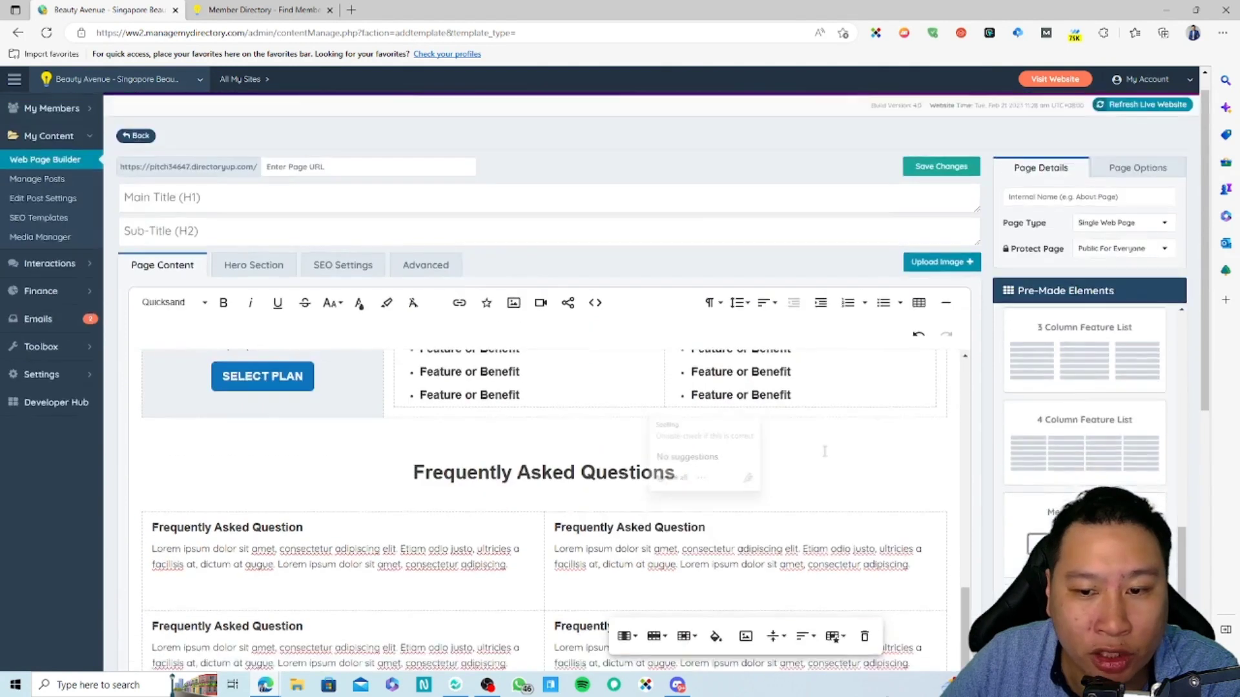
pyautogui.scroll(10, 491, 417)
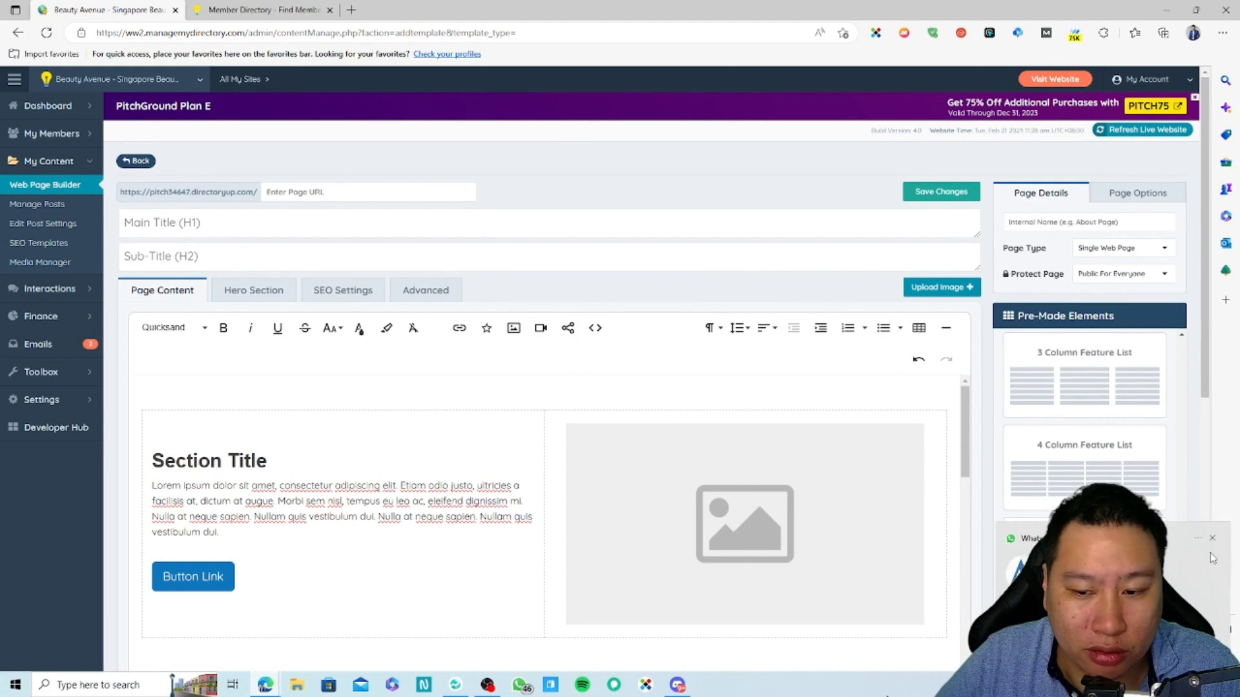
pyautogui.click(1212, 537)
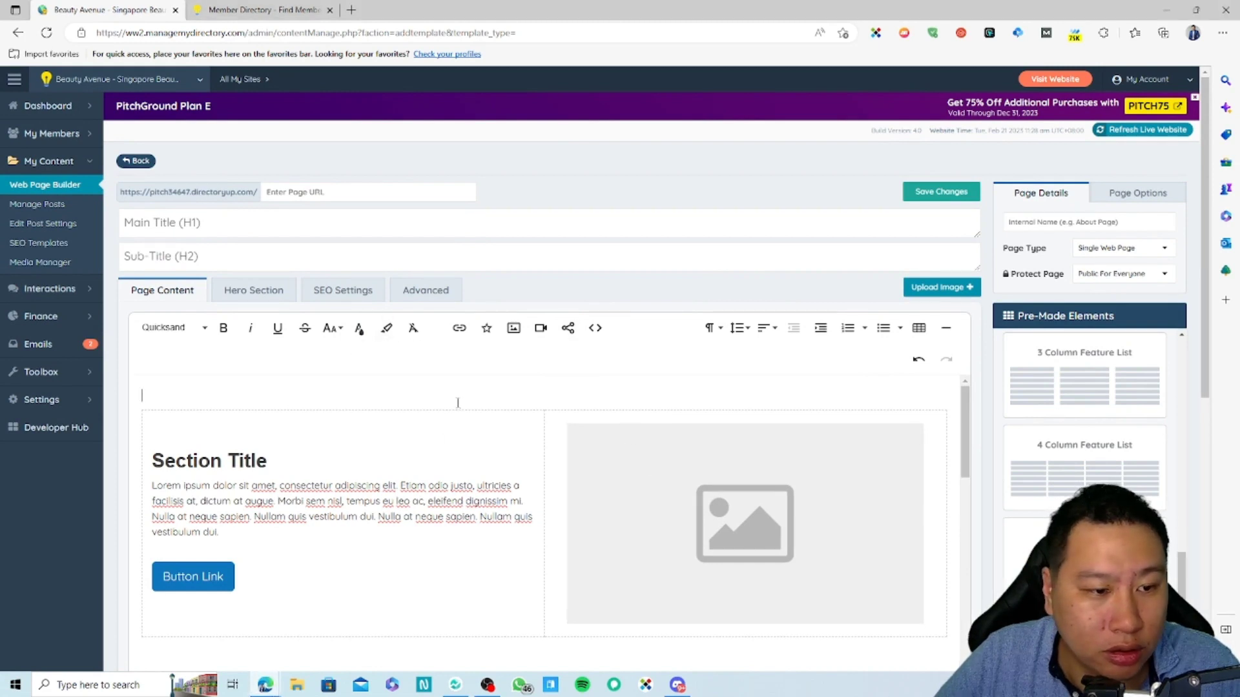
pyautogui.hotkey('ctrl', 'a')
pyautogui.press('Delete')
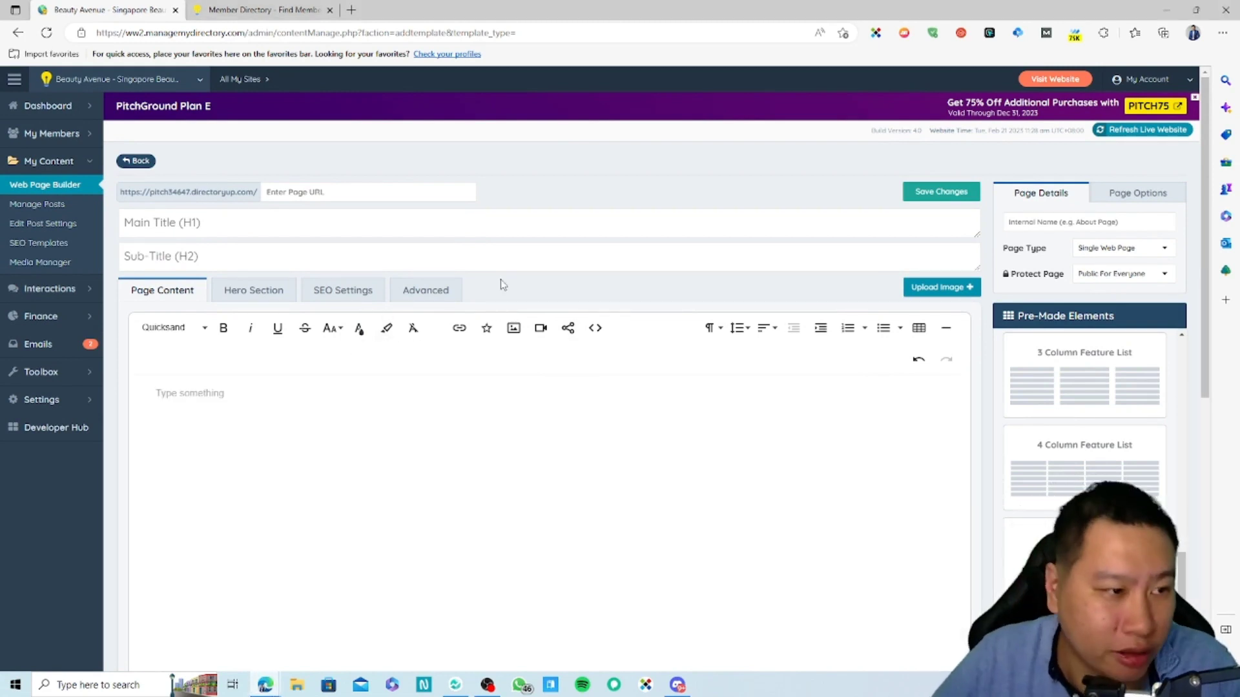
# Review the page options for the sidebar, its position and the display settings, and return to the page details
pyautogui.click(1122, 193)
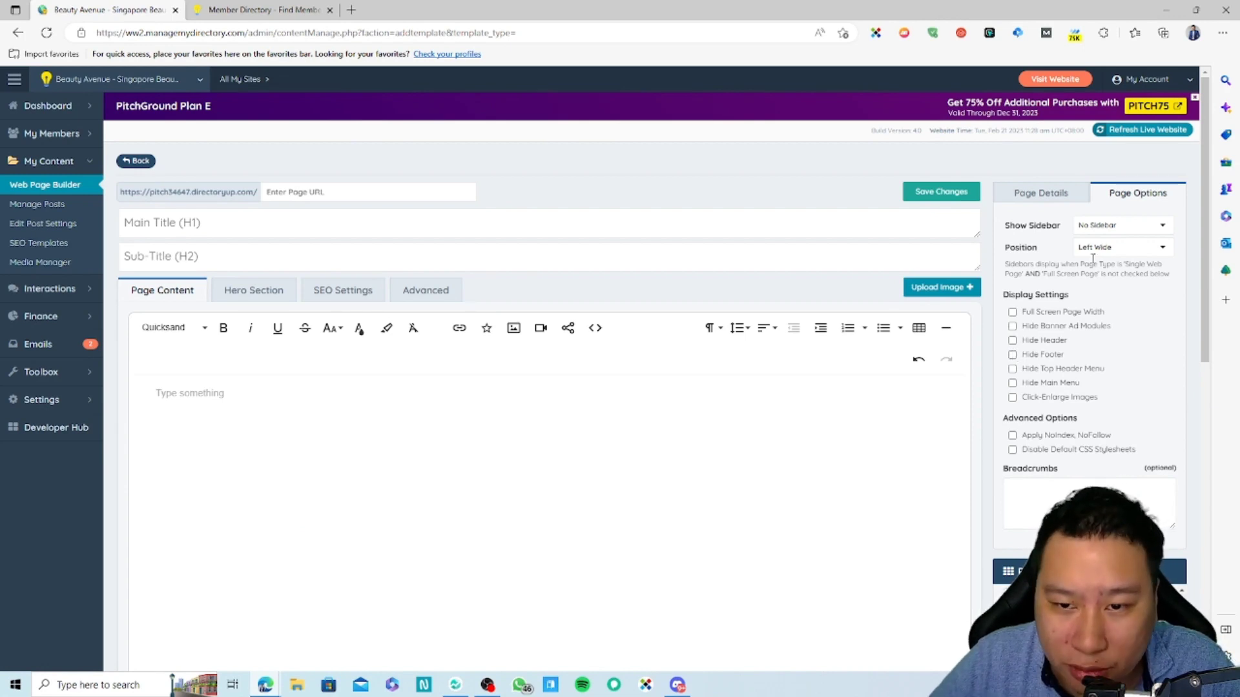
pyautogui.click(1122, 225)
pyautogui.click(1100, 243)
pyautogui.click(1088, 246)
pyautogui.click(1105, 249)
pyautogui.click(1091, 249)
pyautogui.click(1101, 259)
pyautogui.click(1040, 193)
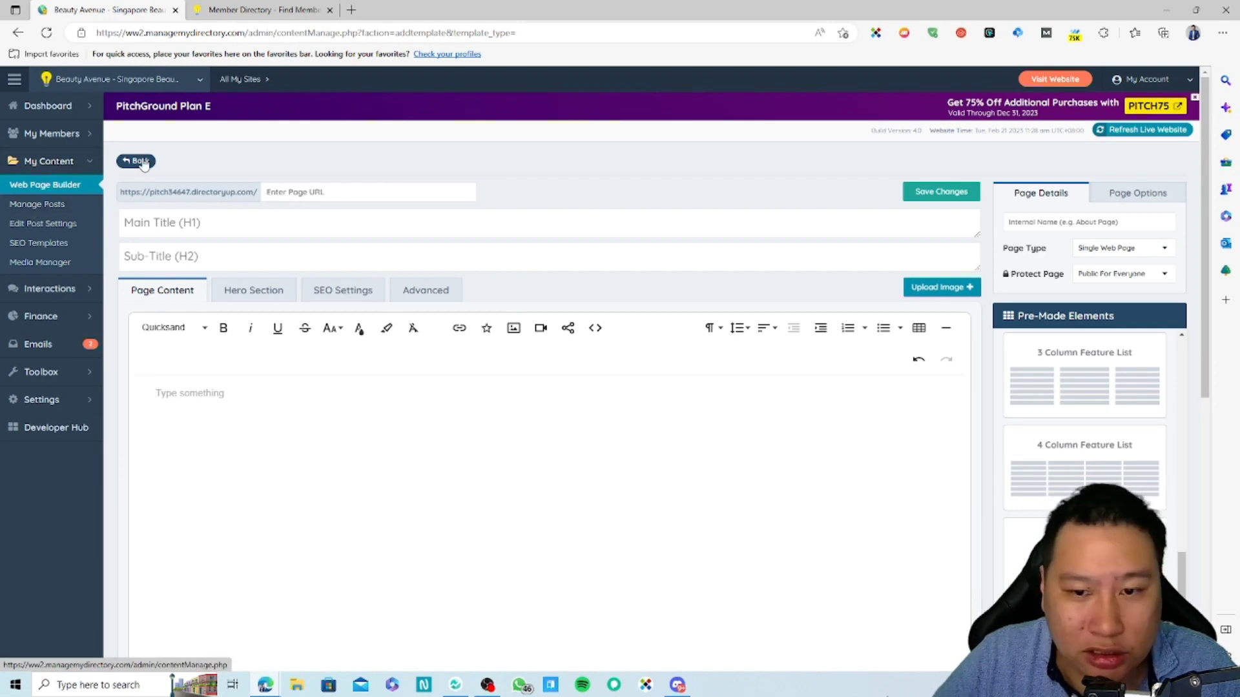
# Try out the 4 Column Feature List block in the page content and delete it again
pyautogui.scroll(5, 1085, 452)
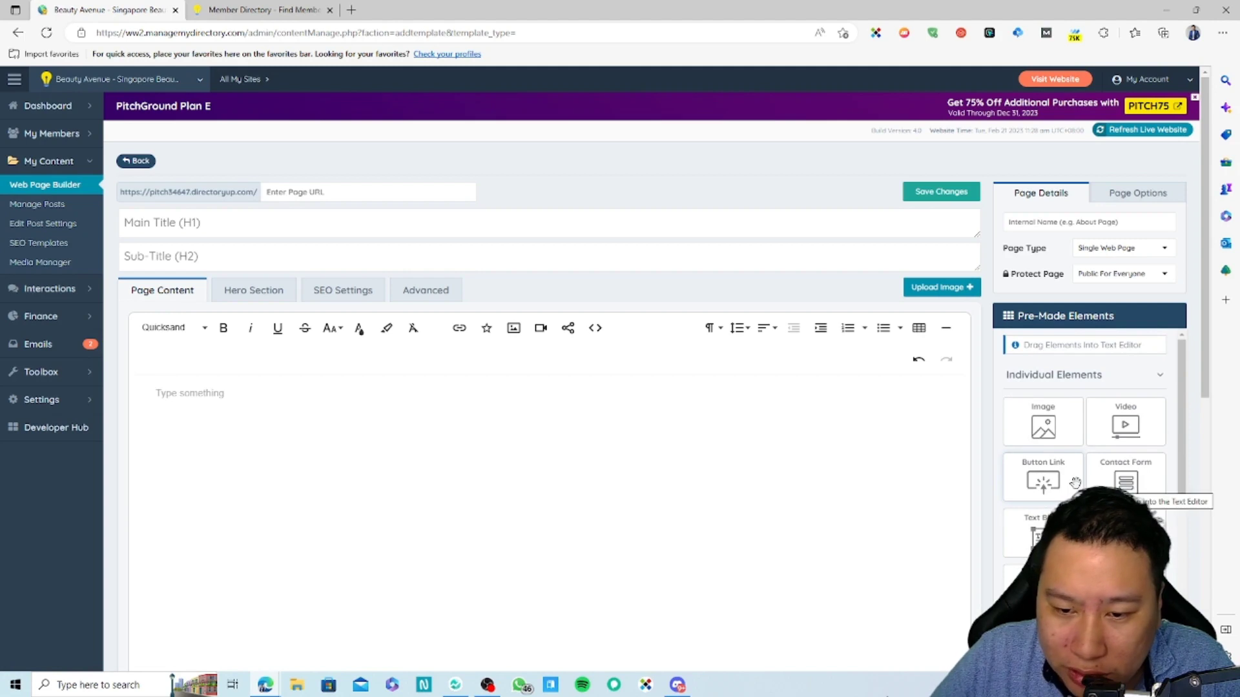
pyautogui.scroll(-12, 1109, 481)
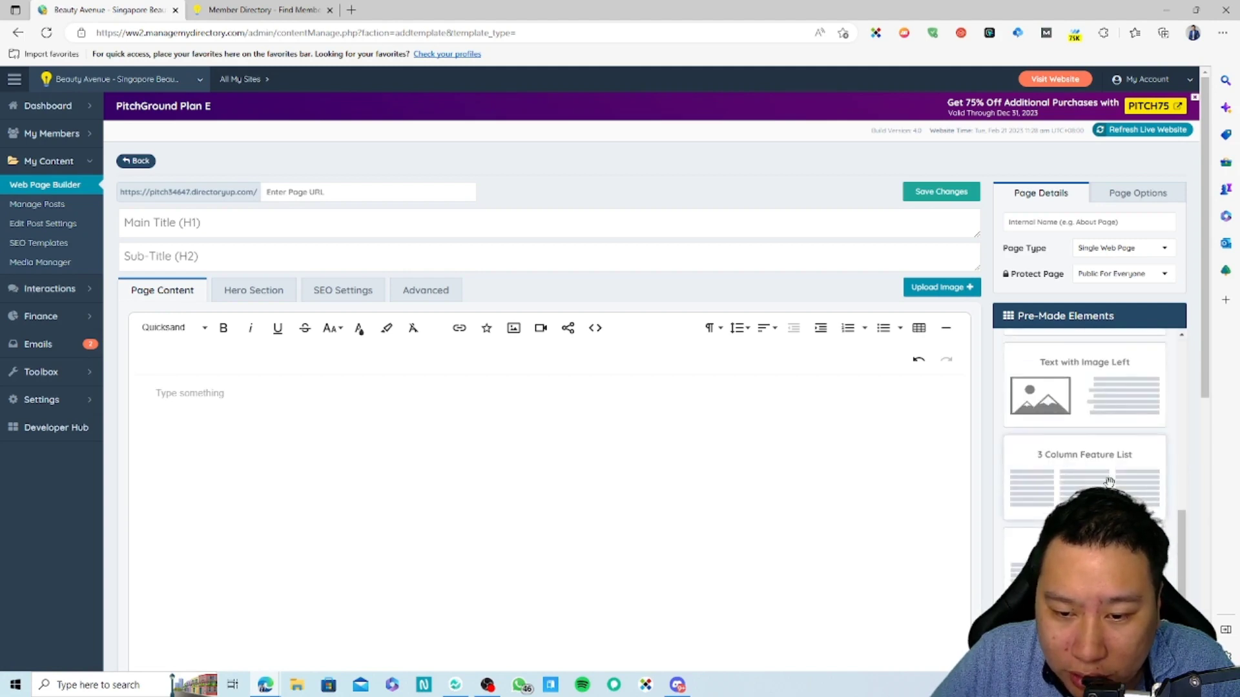
pyautogui.scroll(15, 1109, 482)
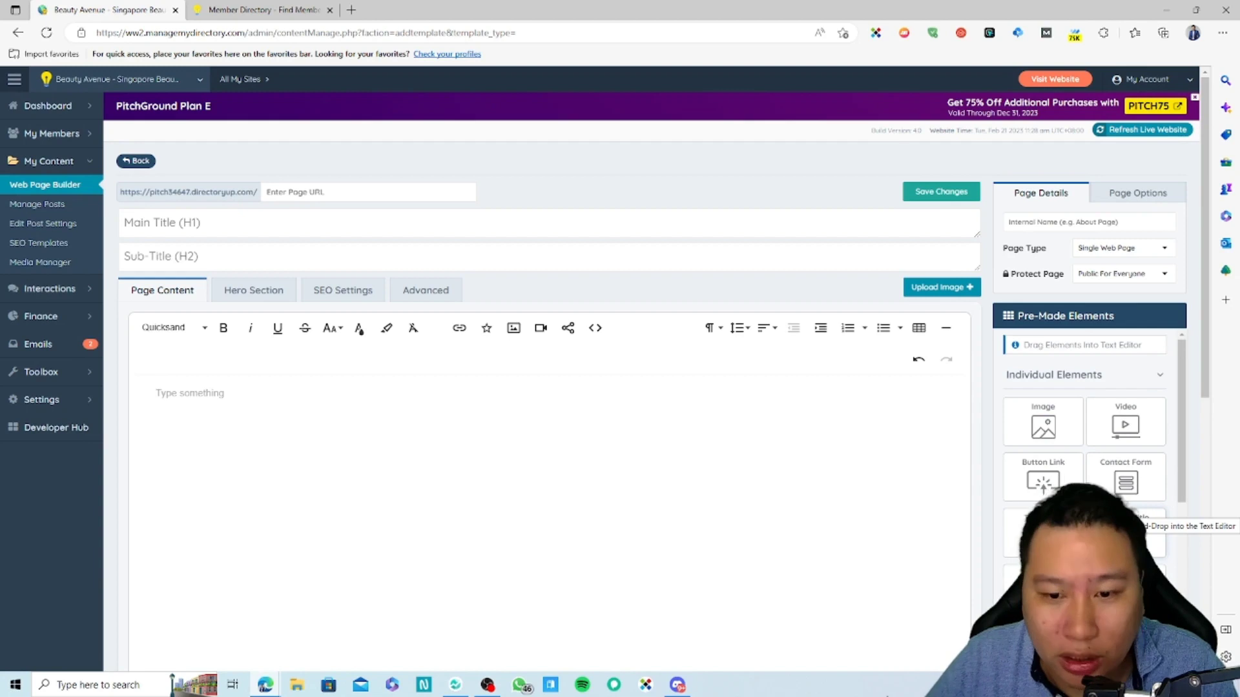
pyautogui.scroll(-10, 1084, 452)
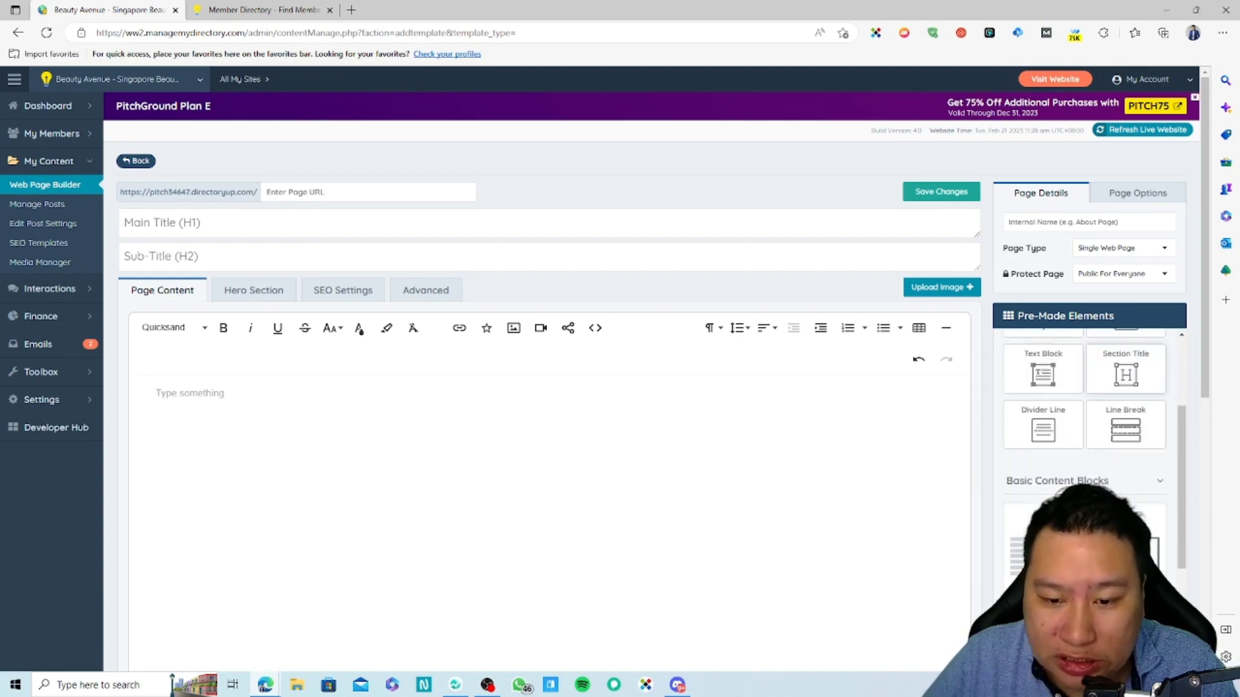
pyautogui.scroll(-3, 1085, 452)
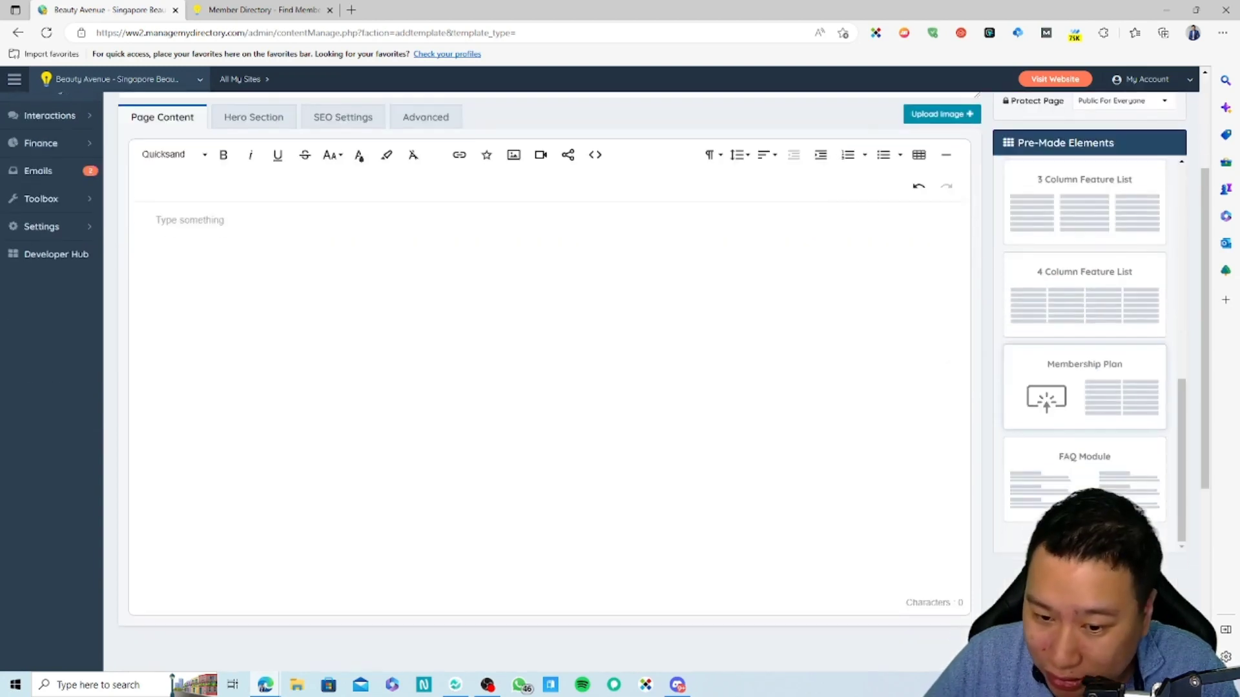
pyautogui.scroll(4, 1066, 458)
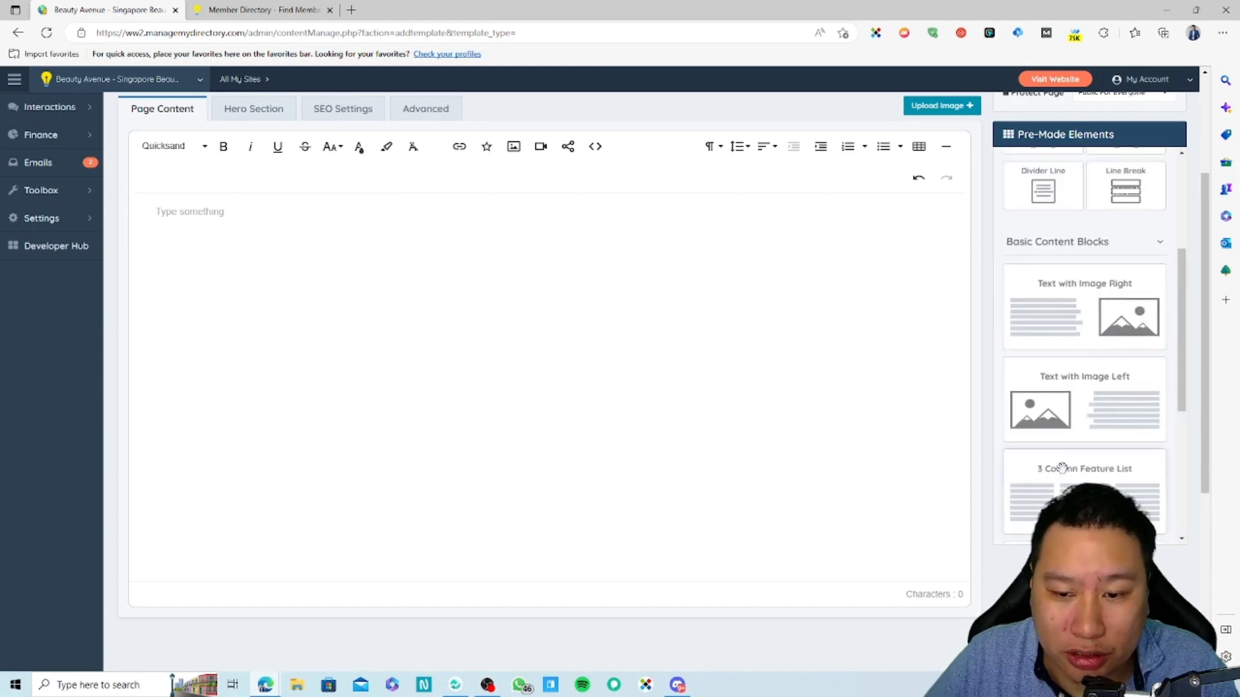
pyautogui.scroll(-2, 1062, 469)
pyautogui.moveTo(1036, 478); pyautogui.dragTo(528, 366)
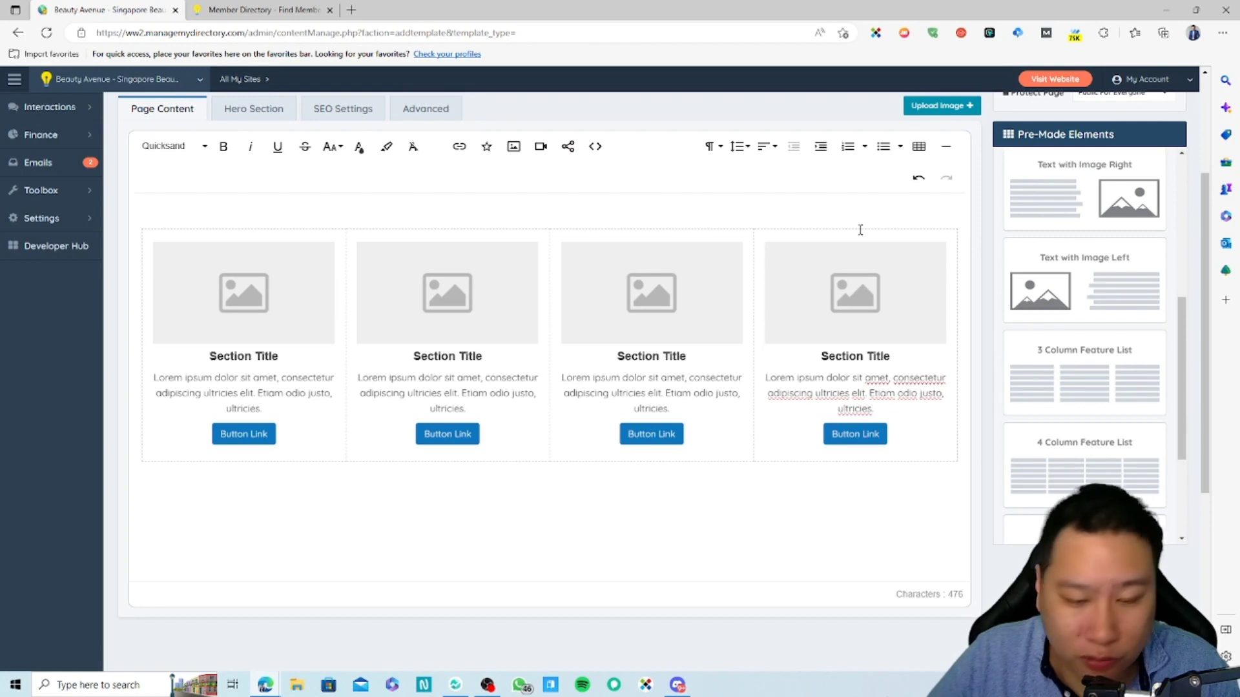
pyautogui.hotkey('ctrl', 'a')
pyautogui.press('Delete')
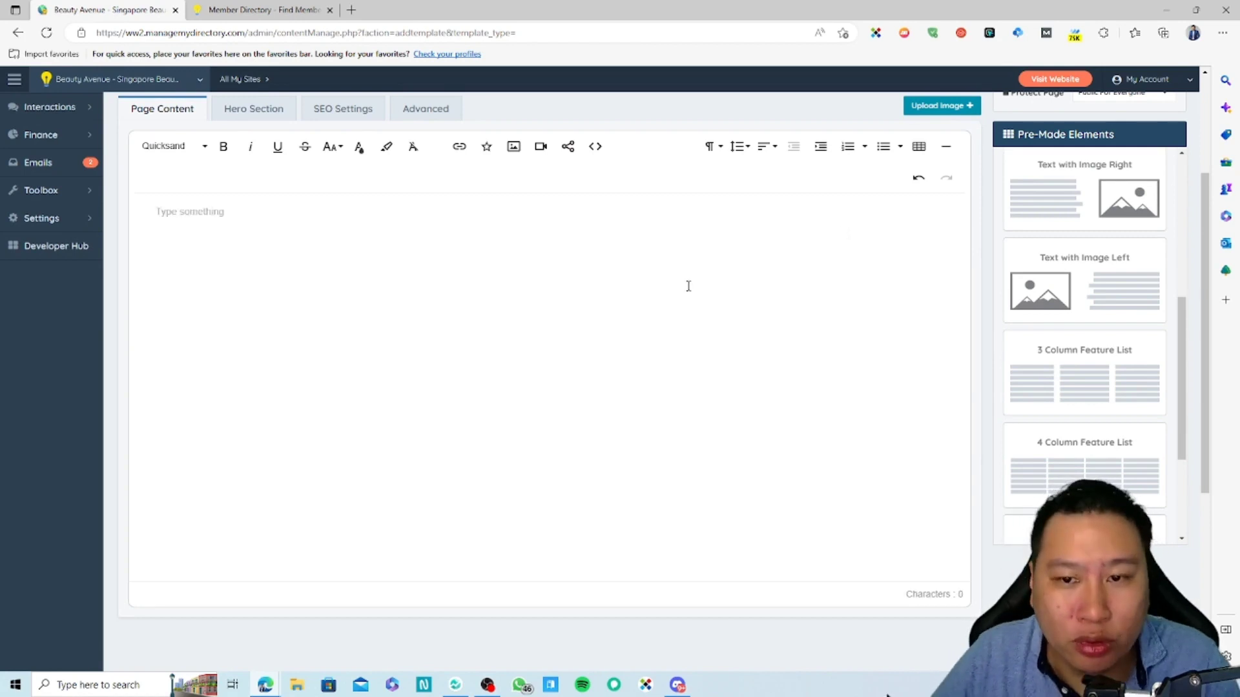
# Check the page's Hero Section setting, and look over the pre-made individual elements back on the page content
pyautogui.scroll(3, 688, 286)
pyautogui.click(267, 290)
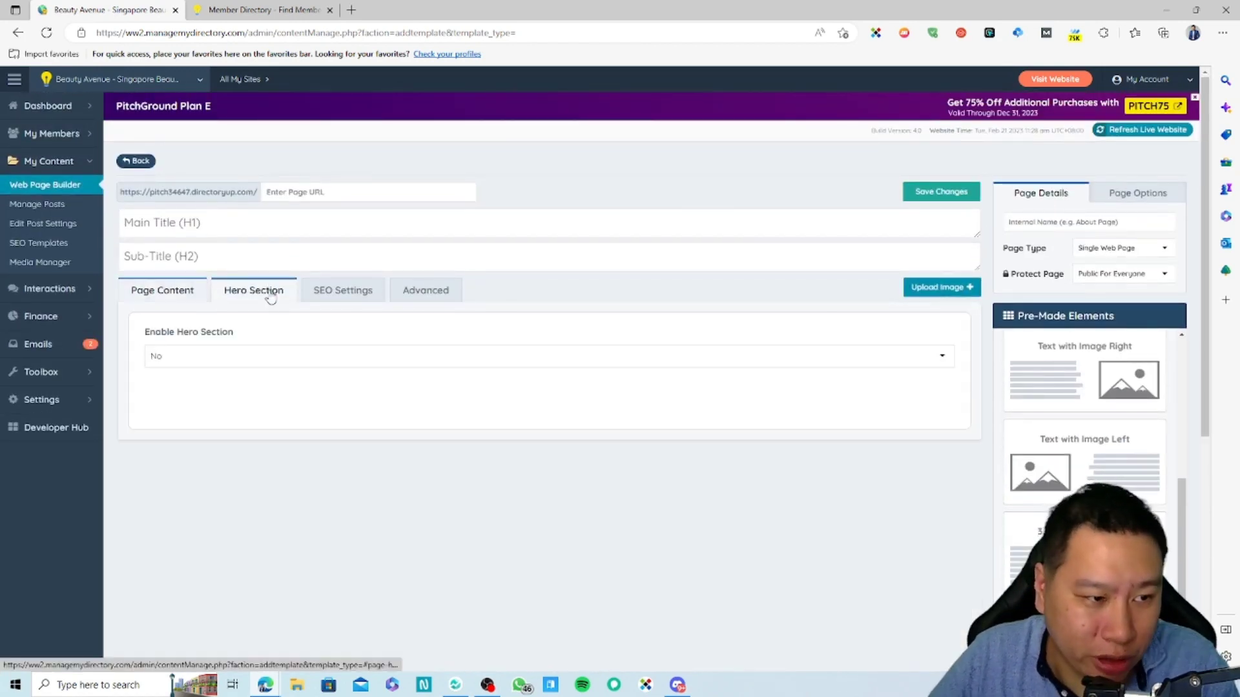
pyautogui.click(195, 297)
pyautogui.click(226, 297)
pyautogui.click(166, 290)
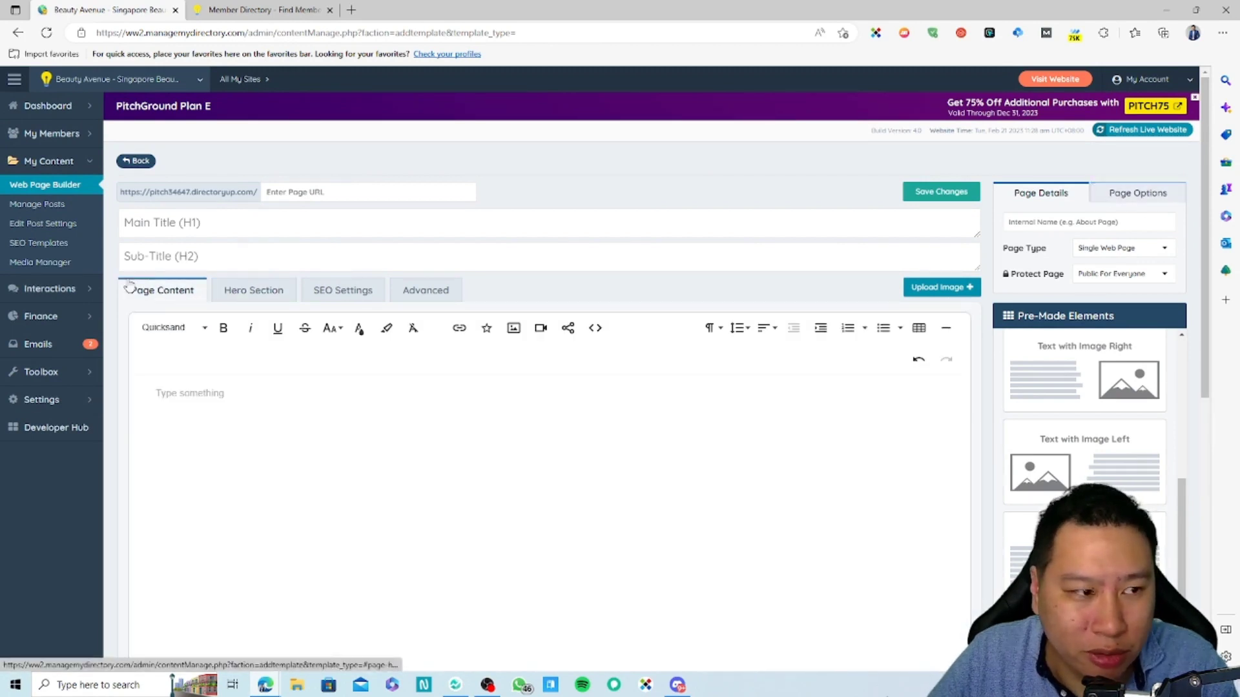
pyautogui.scroll(-5, 1062, 465)
pyautogui.scroll(1, 1074, 497)
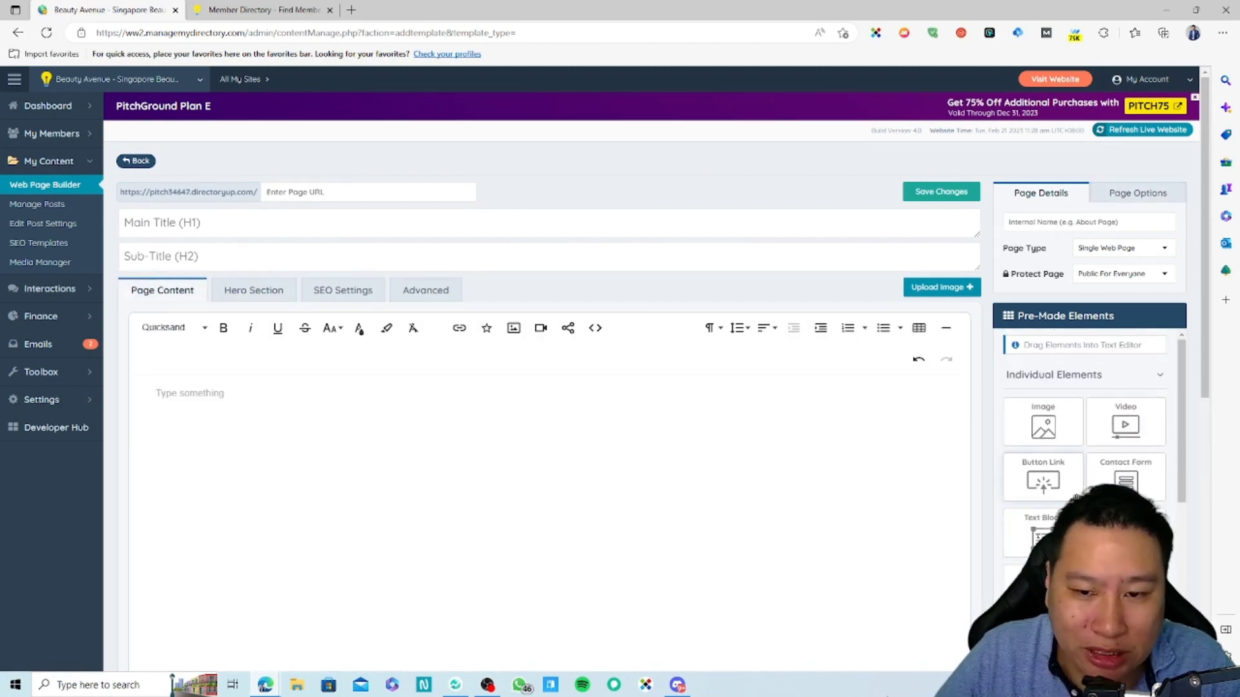
pyautogui.click(1134, 380)
pyautogui.click(1134, 380)
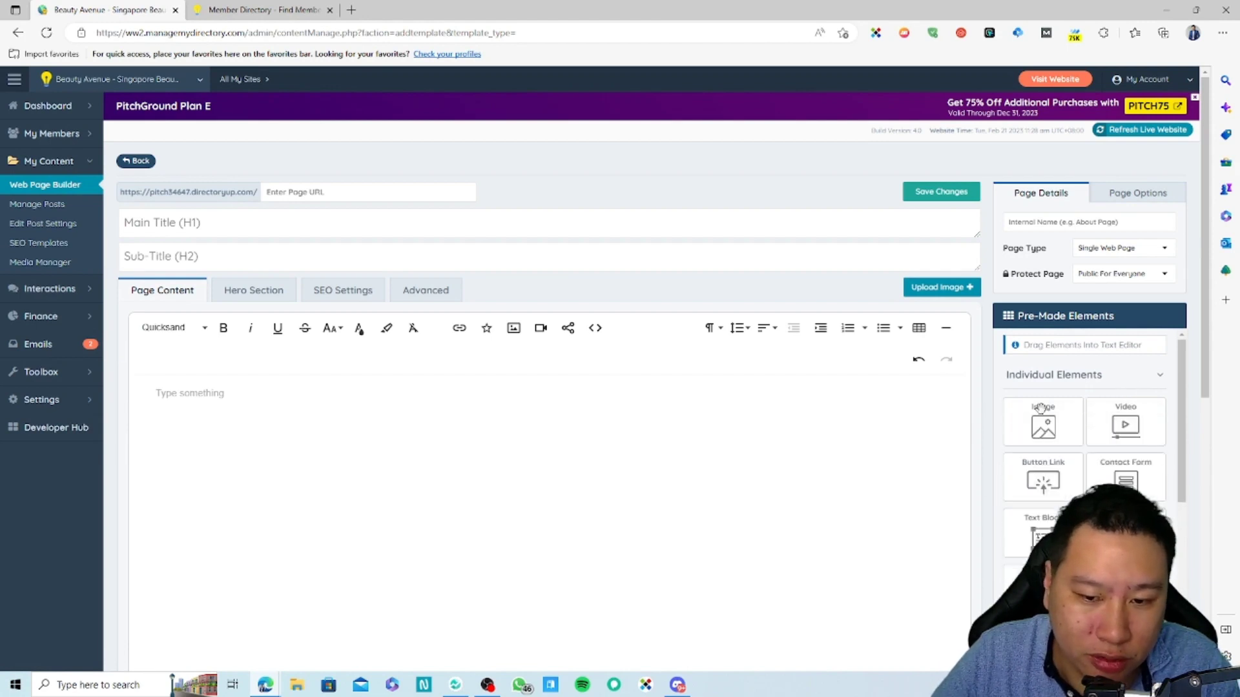
# Open the list of member posts and view Sample Blog Article 1 on the live website
pyautogui.moveTo(4, 305)
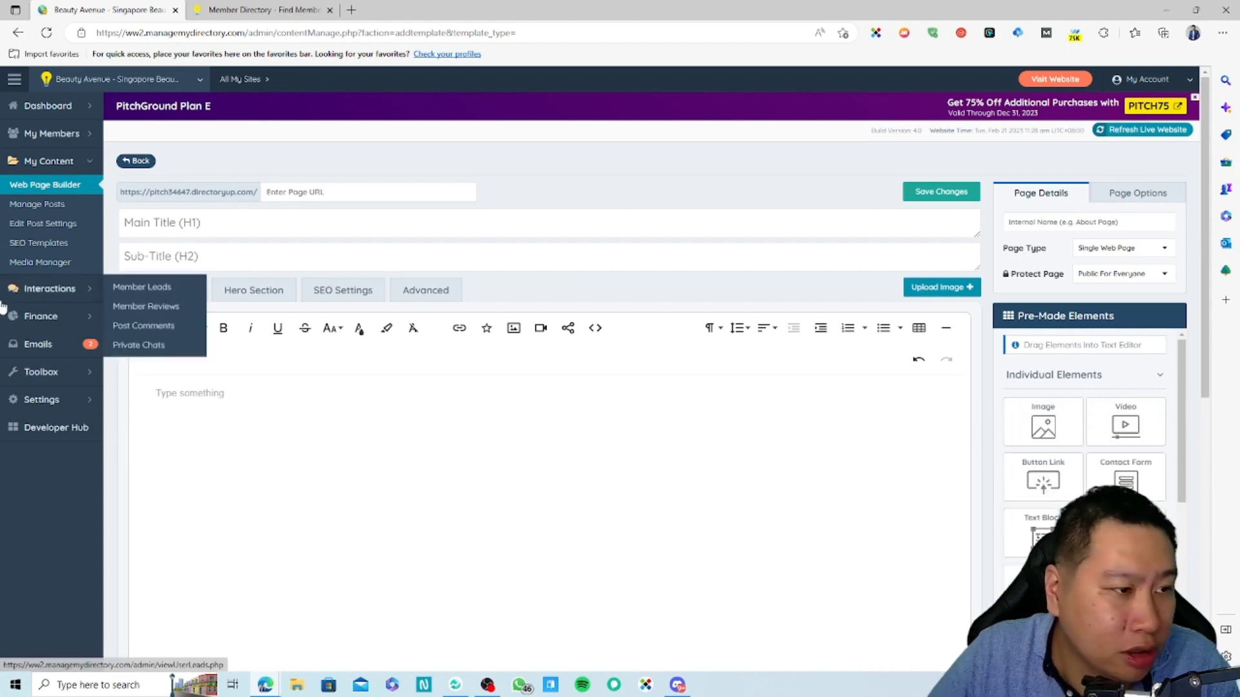
pyautogui.click(44, 205)
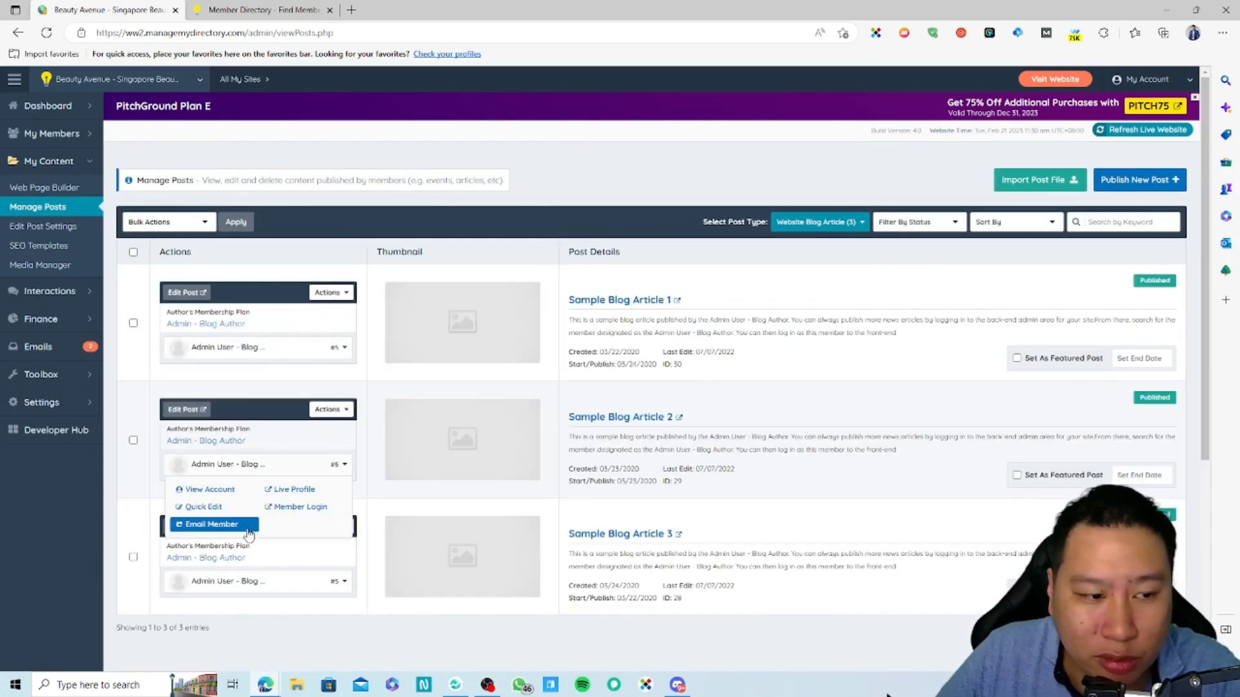
pyautogui.click(675, 300)
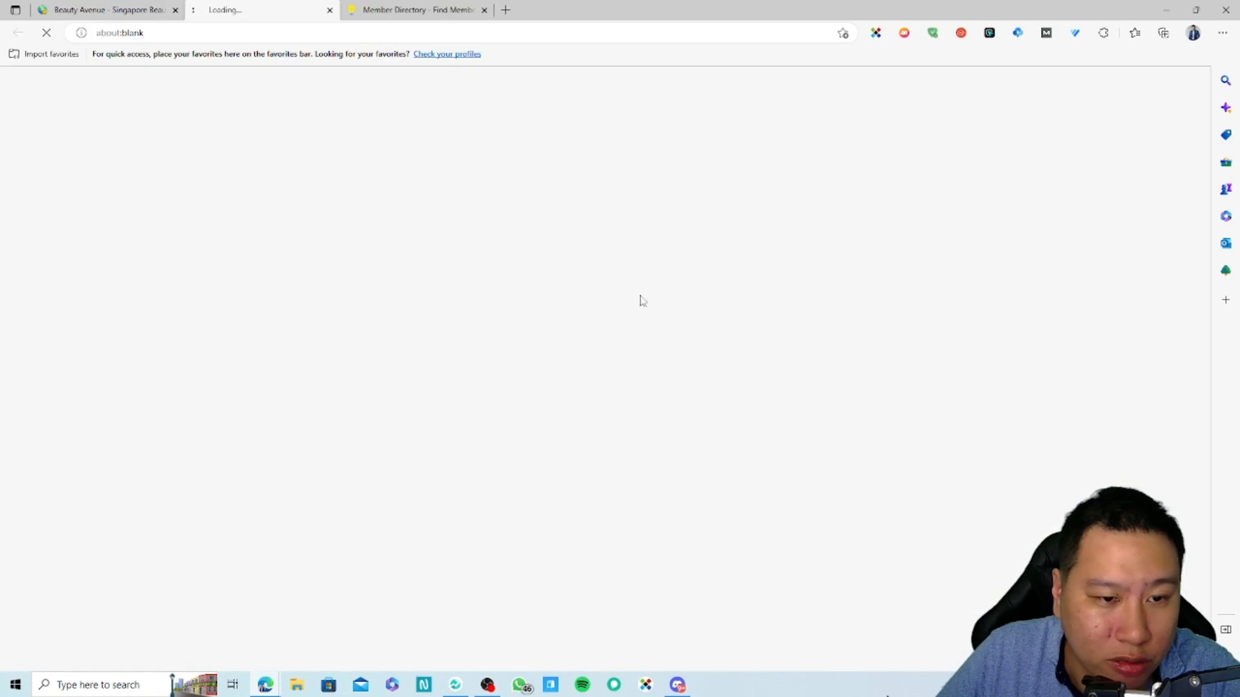
pyautogui.click(77, 9)
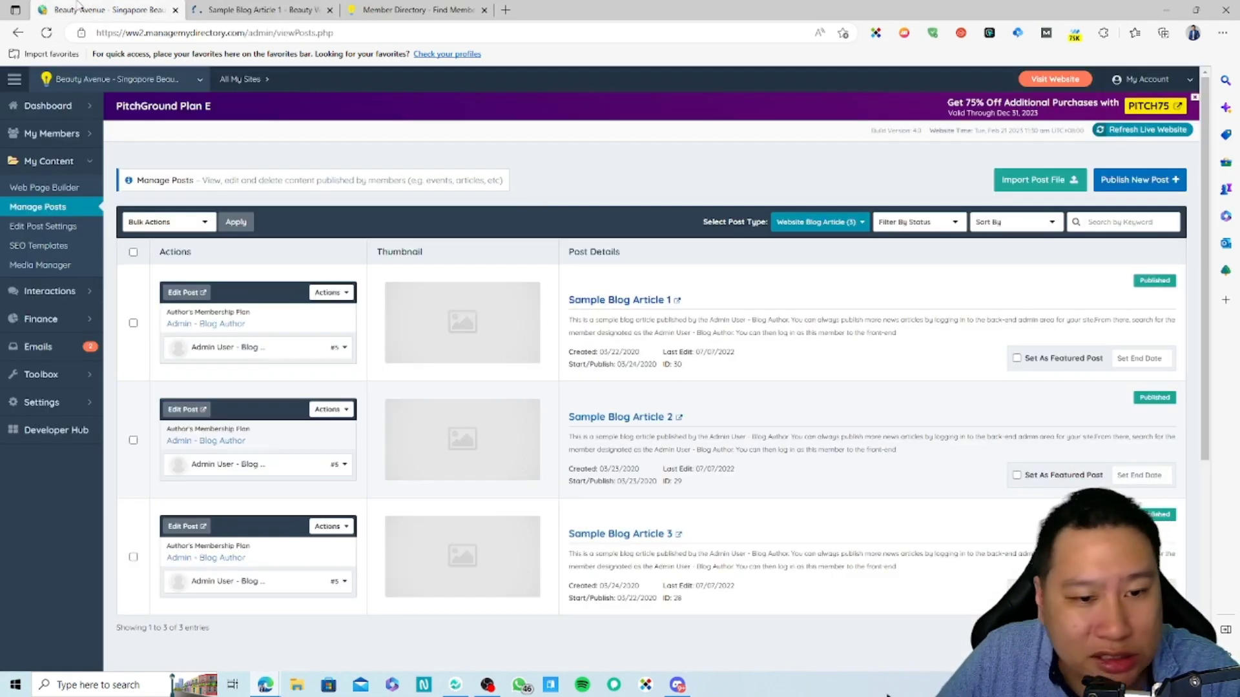
pyautogui.click(184, 5)
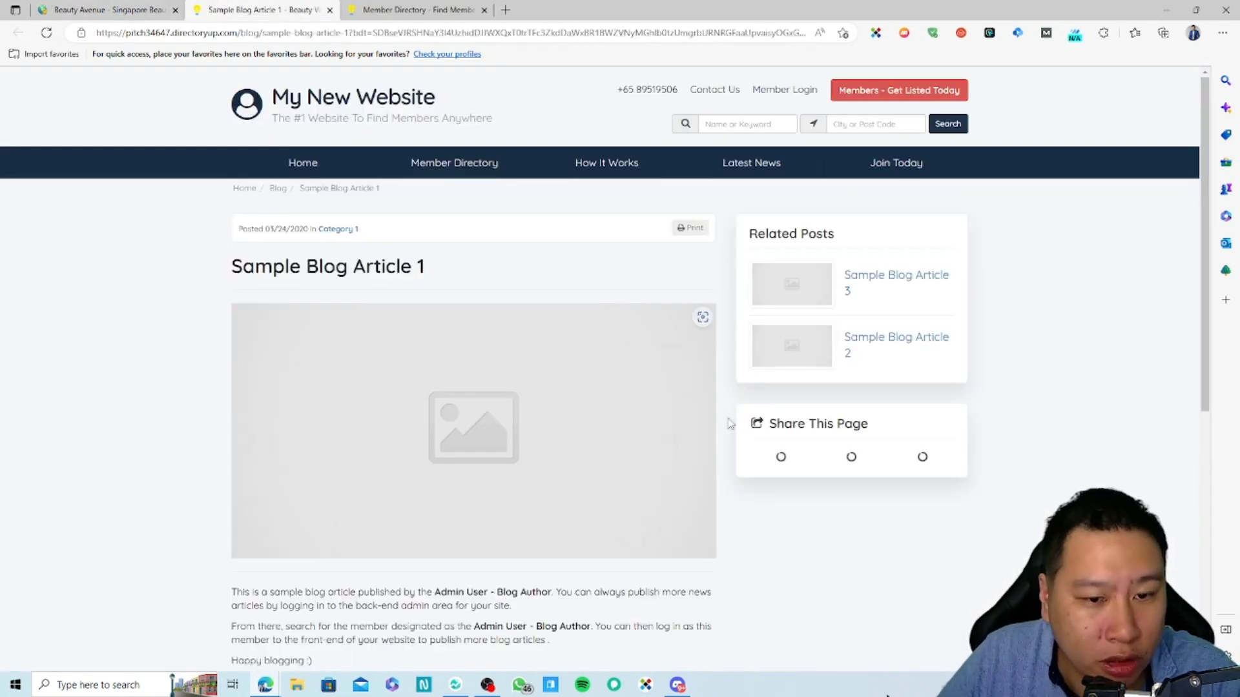
# Look through Sample Blog Article 1 on the live website and compare it with the list of member posts in the admin area
pyautogui.scroll(-5, 455, 412)
pyautogui.scroll(10, 401, 368)
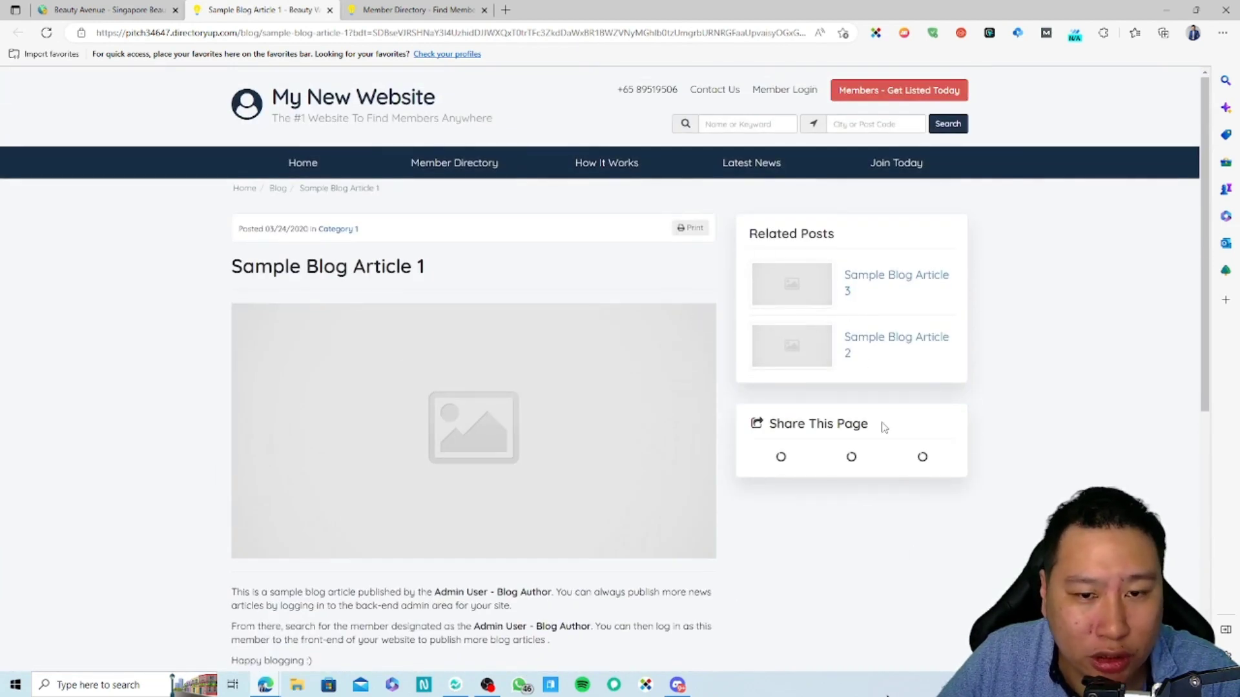
pyautogui.scroll(-5, 811, 523)
pyautogui.scroll(5, 618, 454)
pyautogui.click(109, 10)
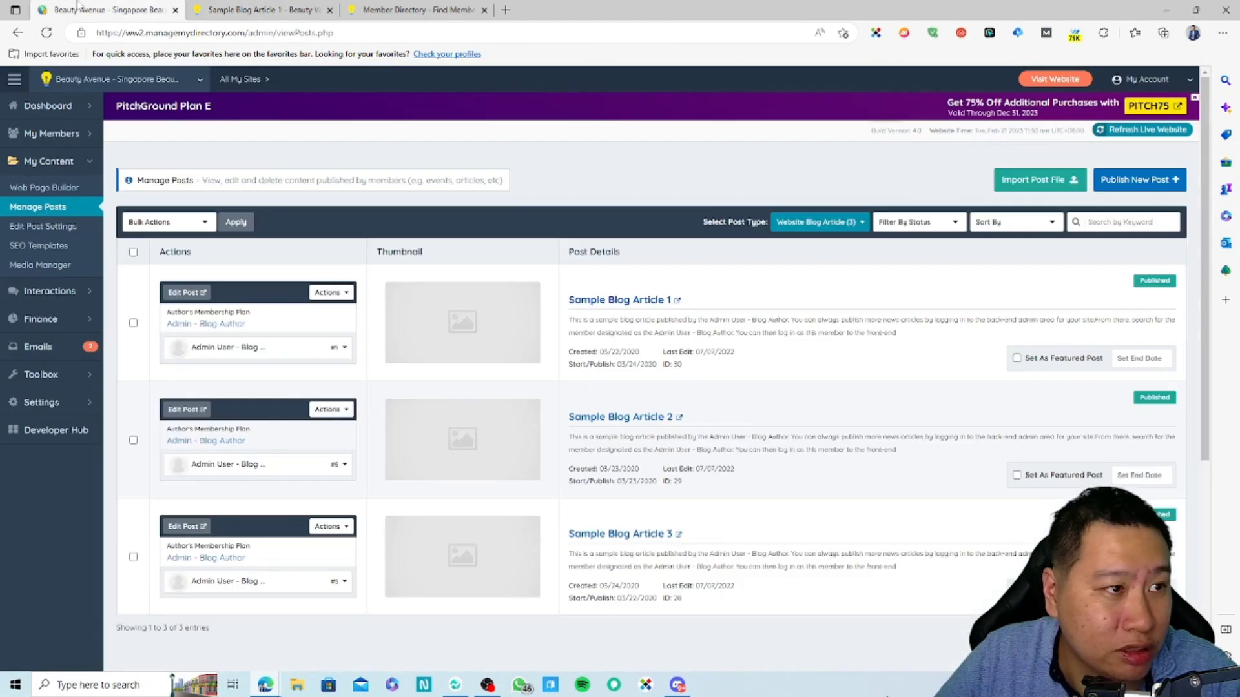
pyautogui.scroll(-2, 805, 439)
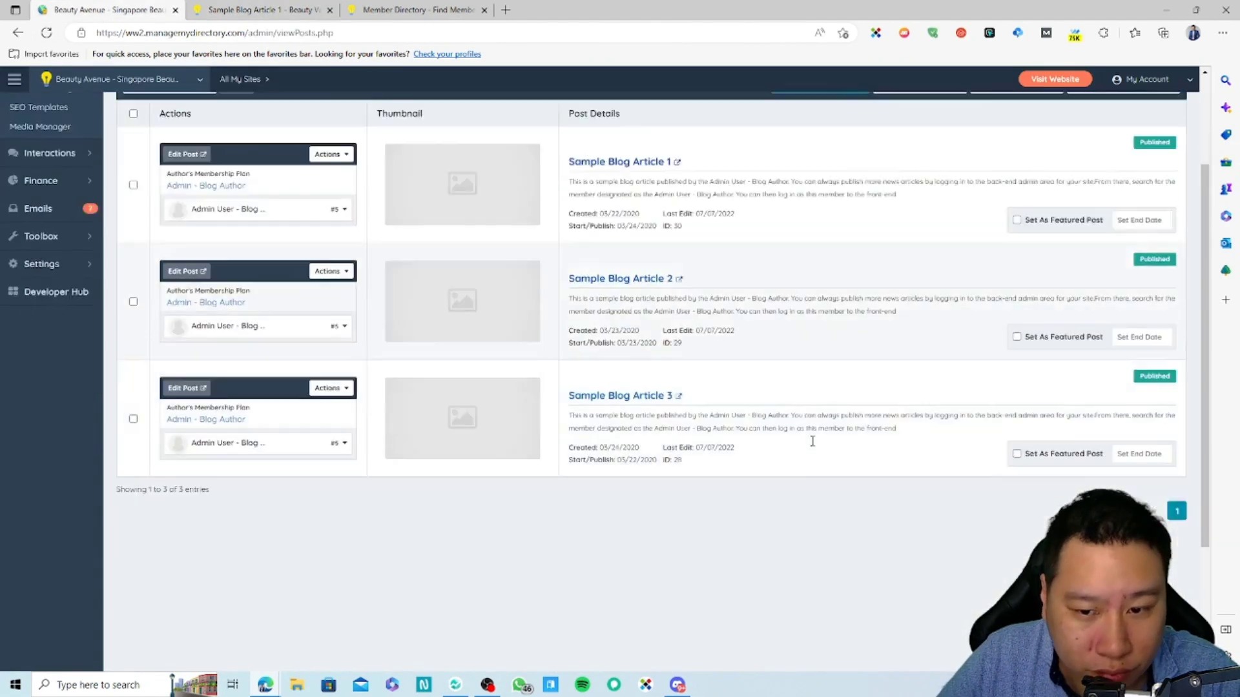
pyautogui.scroll(2, 810, 442)
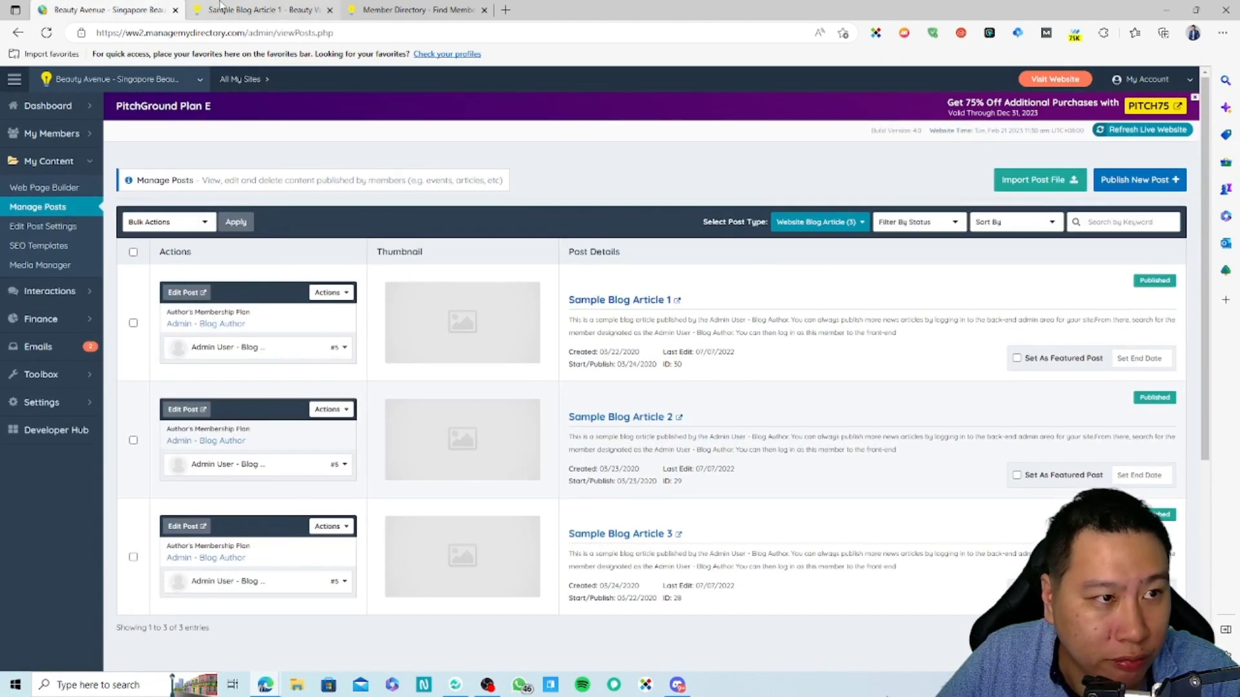
pyautogui.click(220, 9)
pyautogui.scroll(-5, 504, 431)
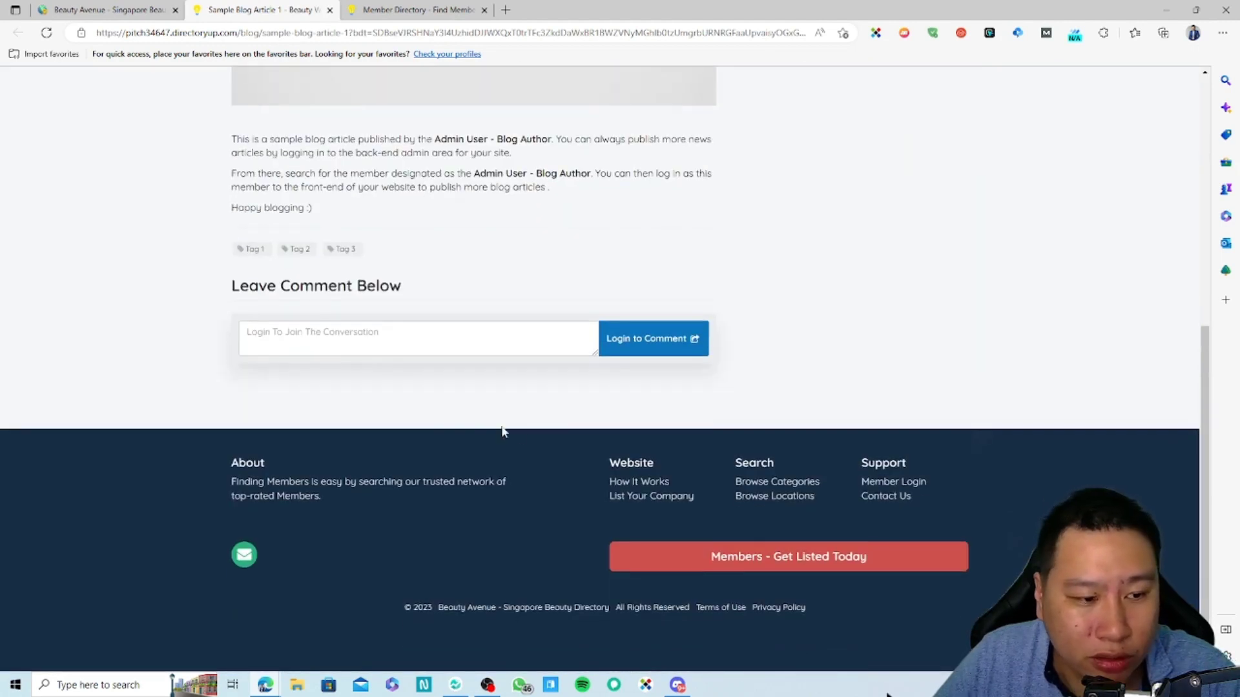
pyautogui.scroll(5, 455, 322)
pyautogui.click(110, 10)
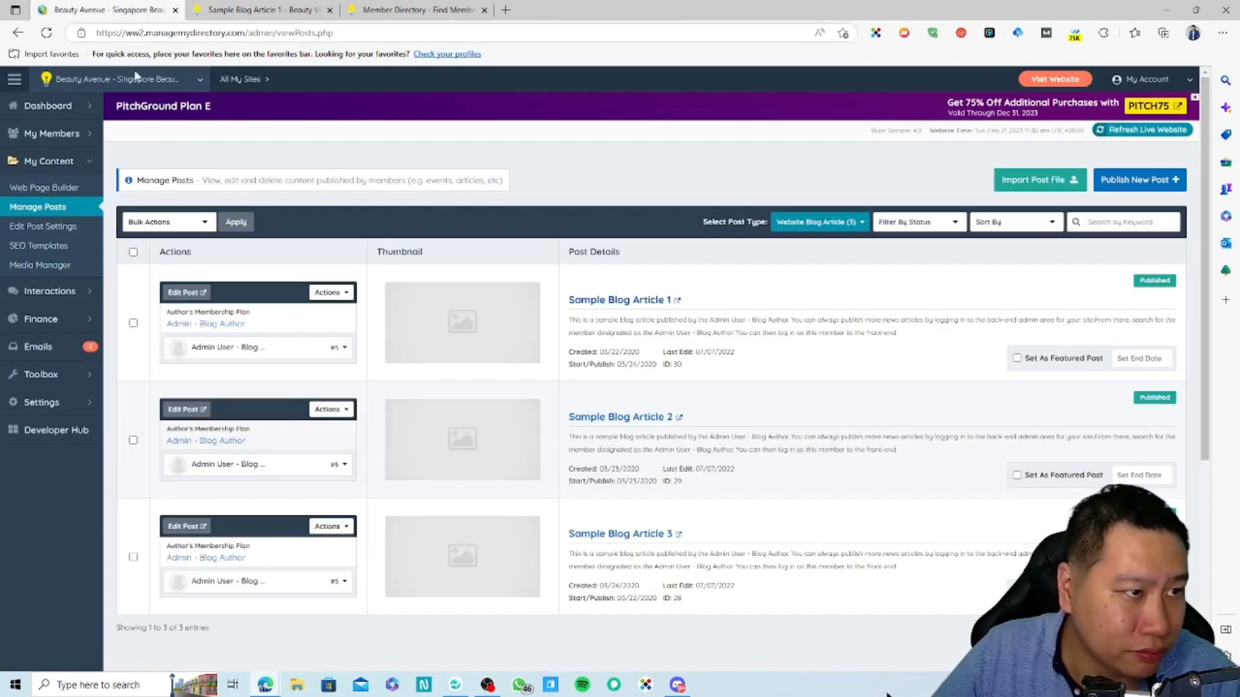
# Open the post type settings, and examine the Sample Member 1 profile from the member directory on the live website
pyautogui.click(52, 228)
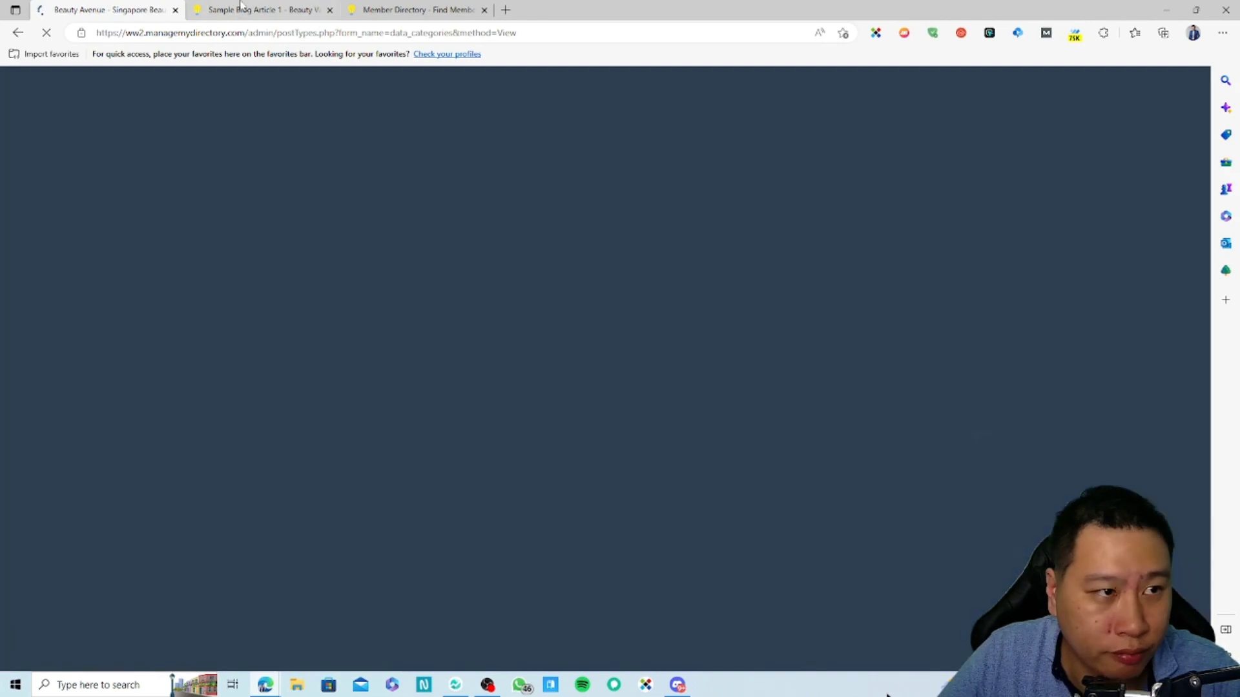
pyautogui.click(240, 6)
pyautogui.click(426, 8)
pyautogui.click(446, 170)
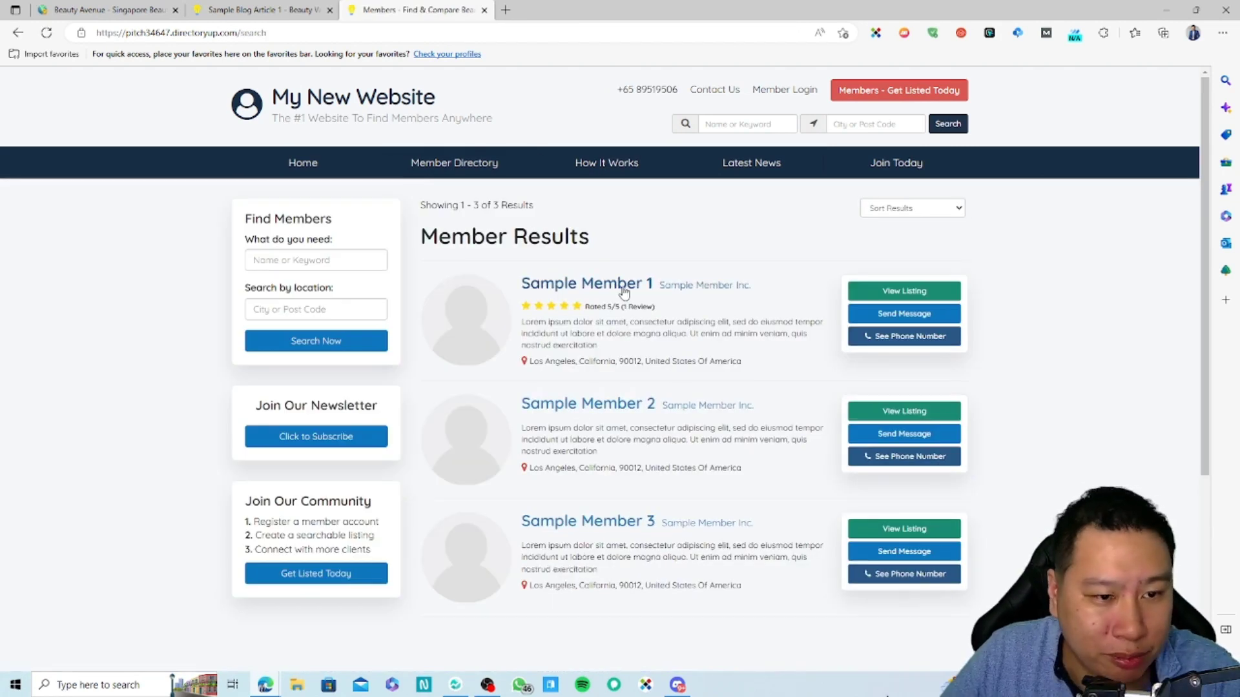
pyautogui.click(624, 293)
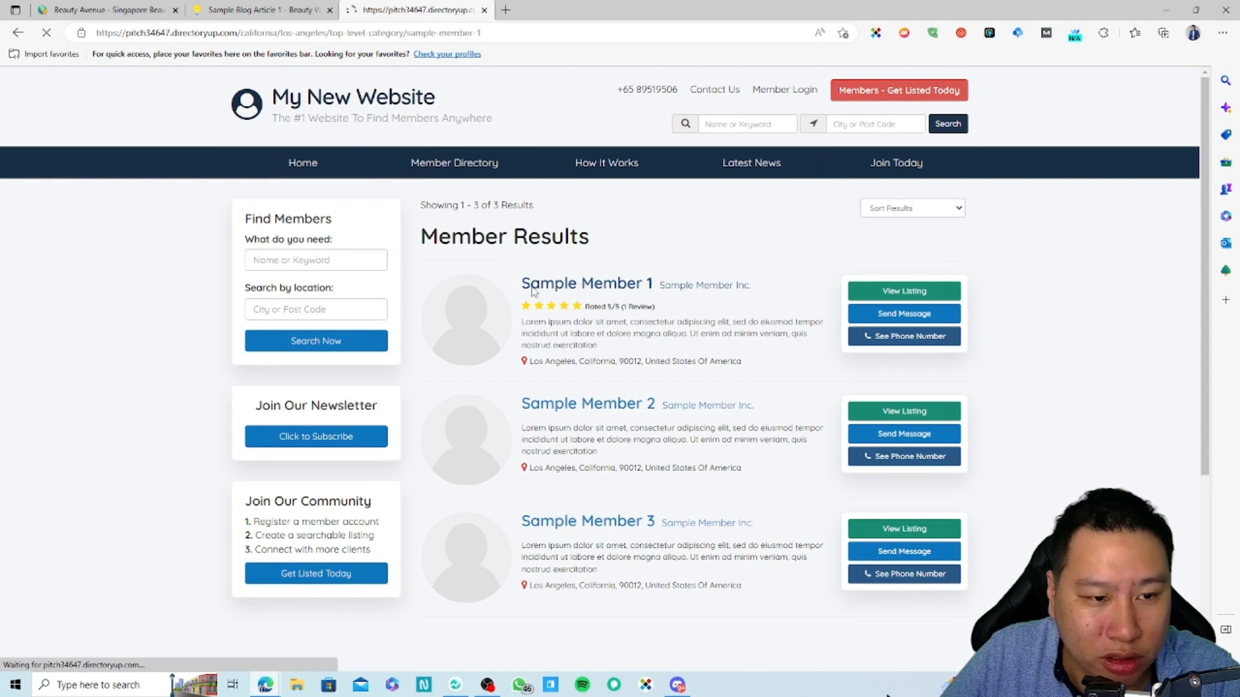
pyautogui.scroll(-6, 561, 478)
pyautogui.scroll(6, 556, 474)
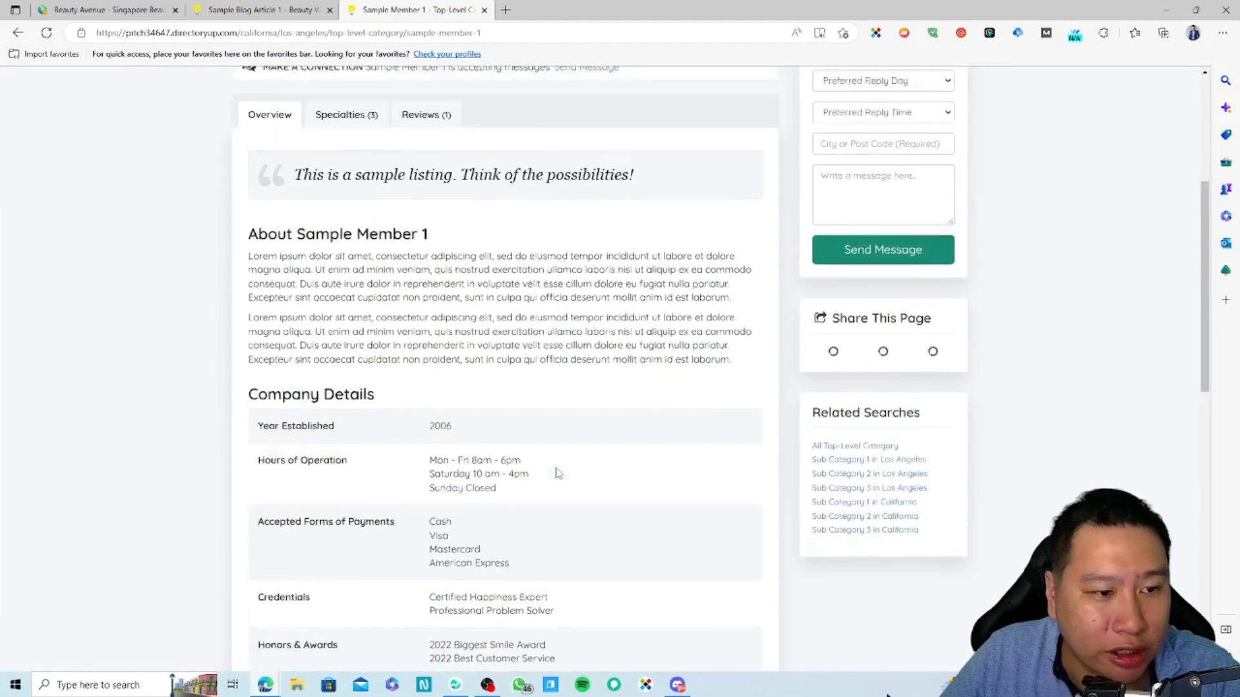
pyautogui.scroll(-6, 528, 343)
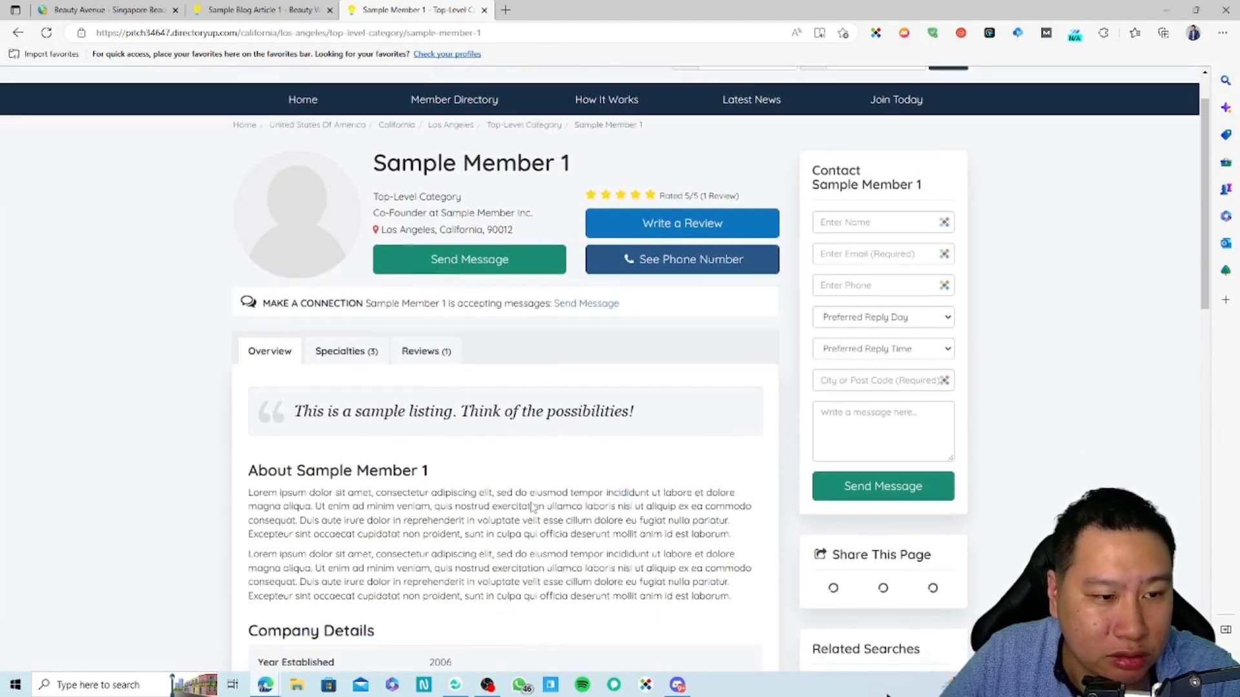
pyautogui.scroll(7, 532, 502)
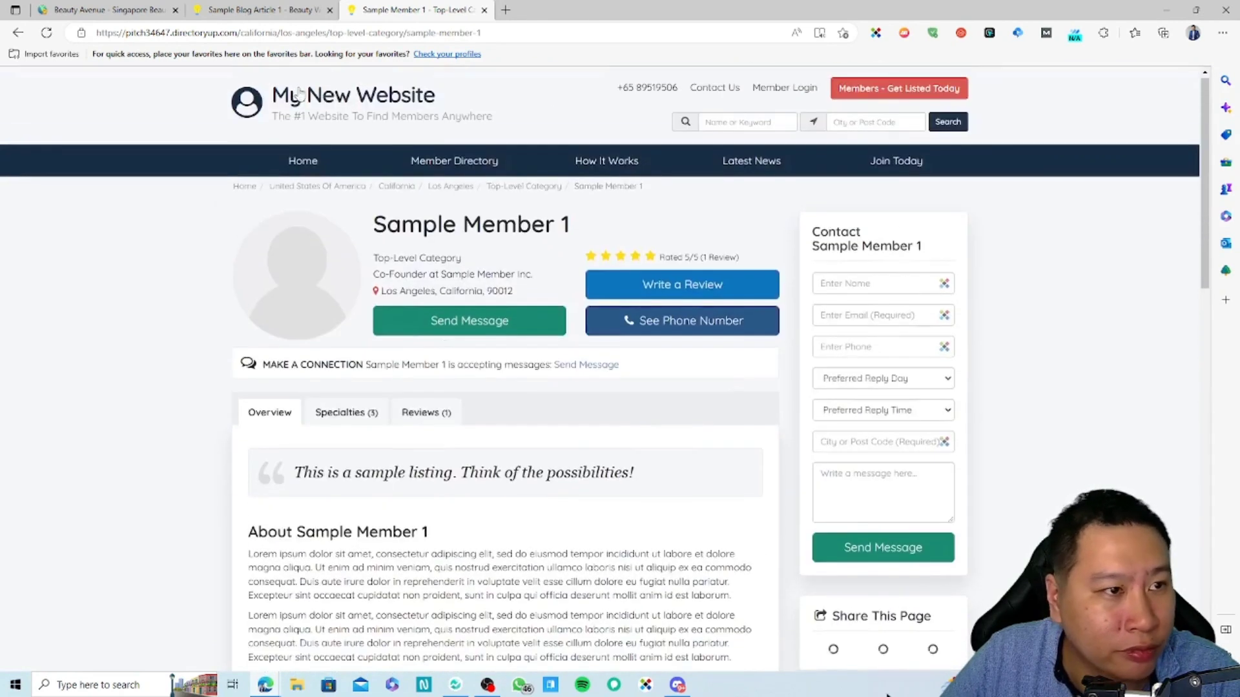
# Return to the admin area and look through the list of available post types
pyautogui.click(108, 10)
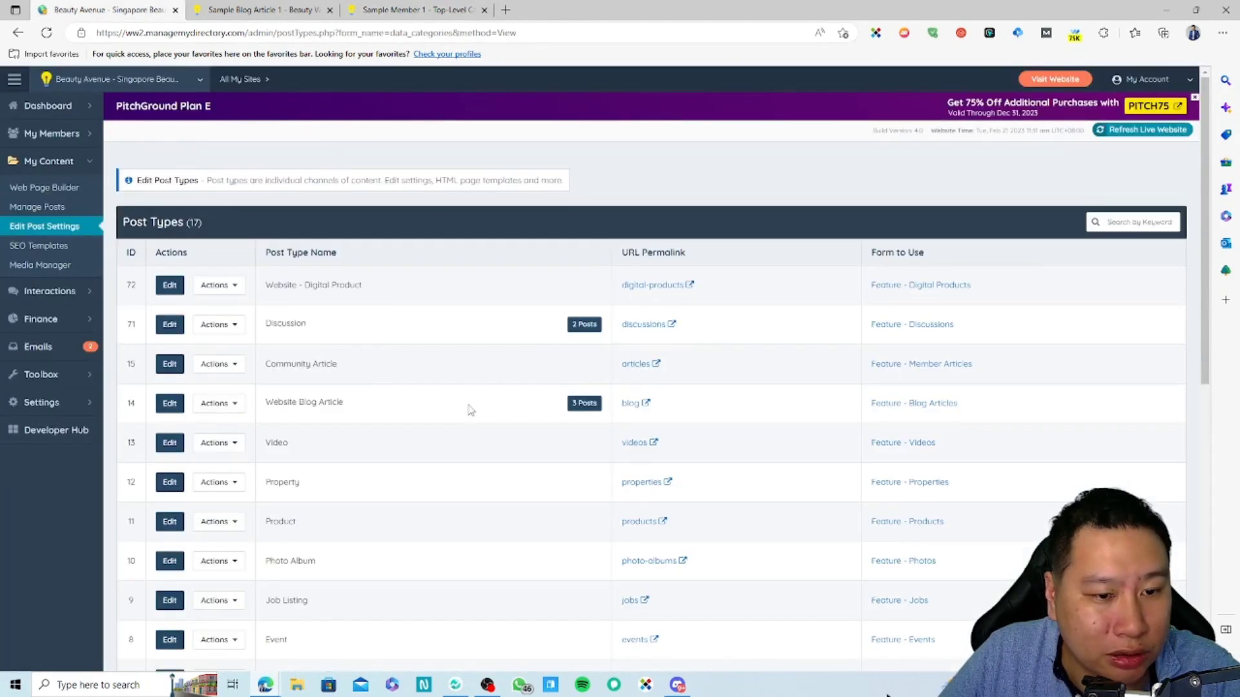
pyautogui.scroll(-5, 349, 412)
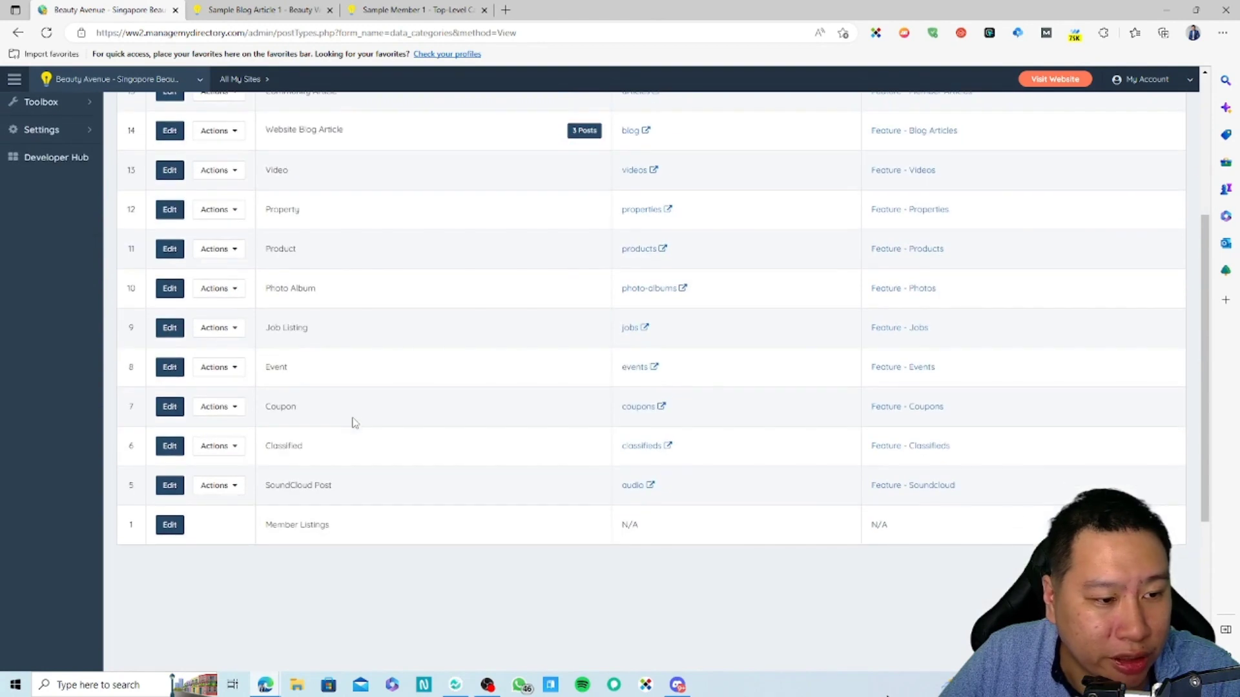
pyautogui.scroll(5, 303, 488)
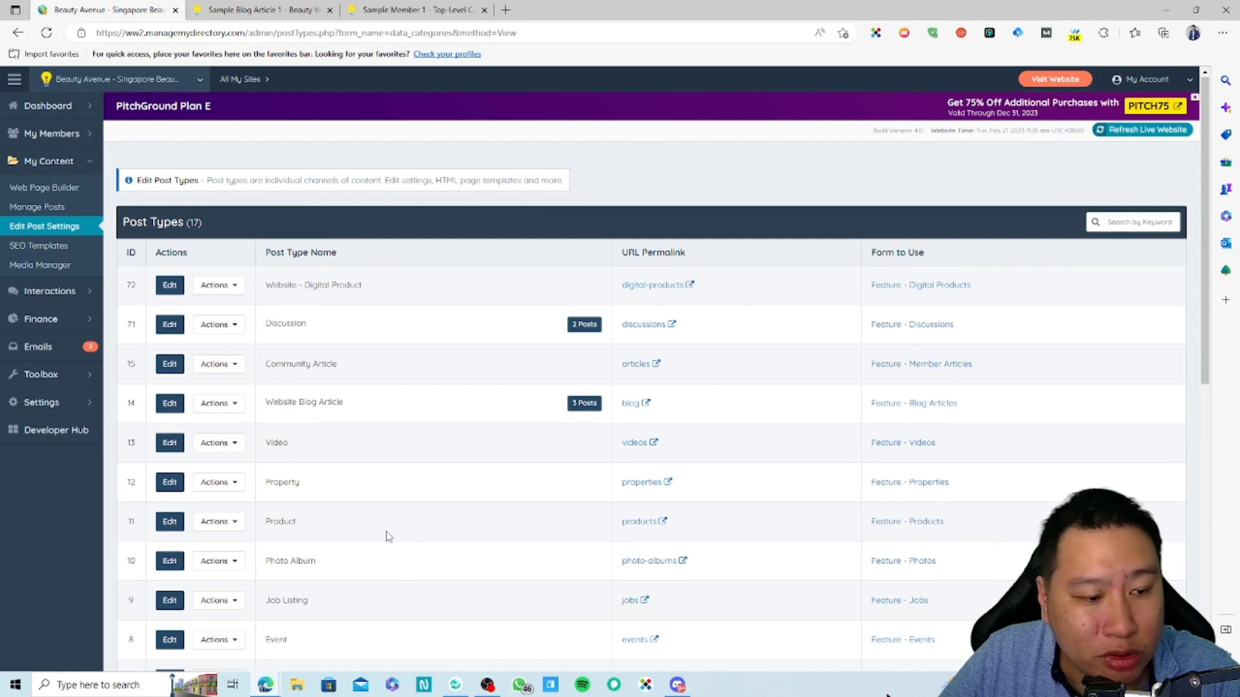
pyautogui.scroll(-5, 381, 532)
pyautogui.scroll(5, 327, 547)
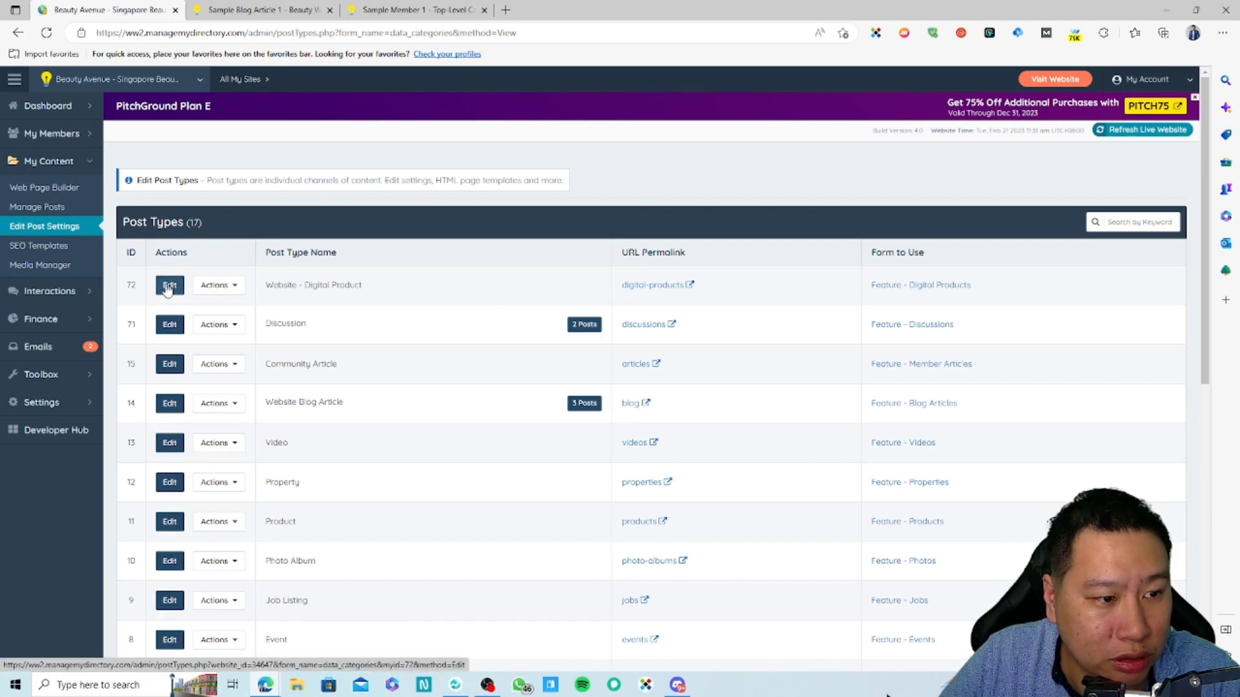
pyautogui.scroll(-5, 323, 424)
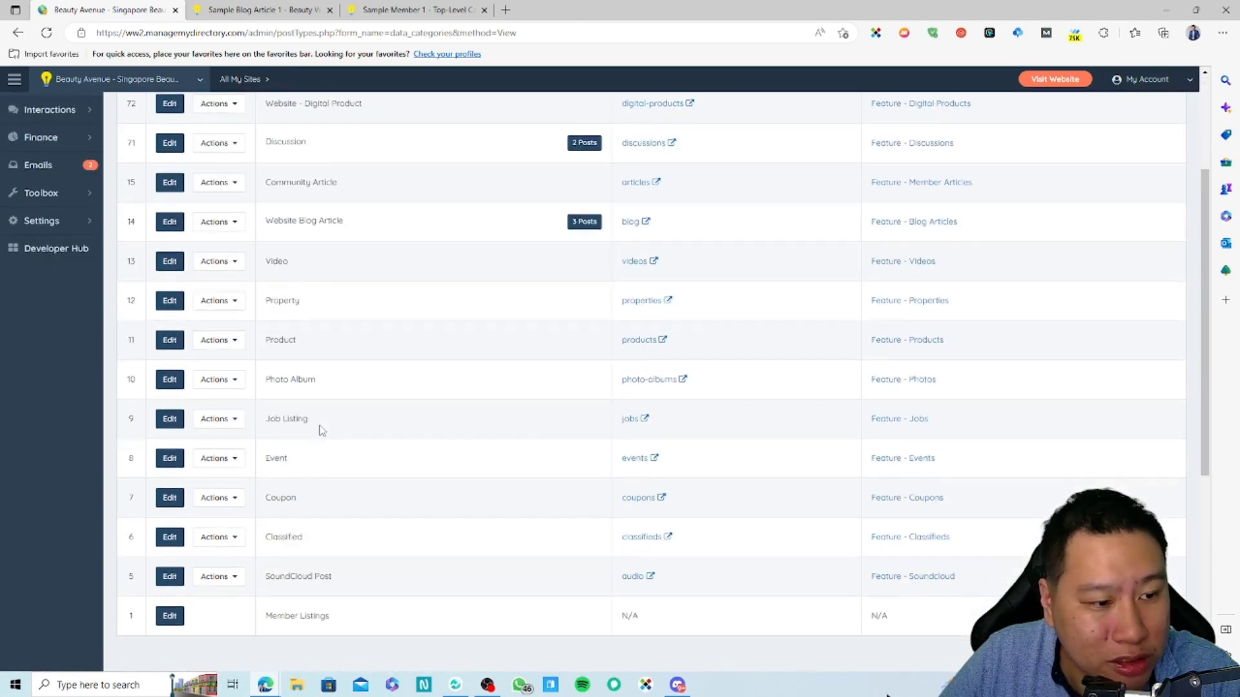
pyautogui.scroll(4, 320, 432)
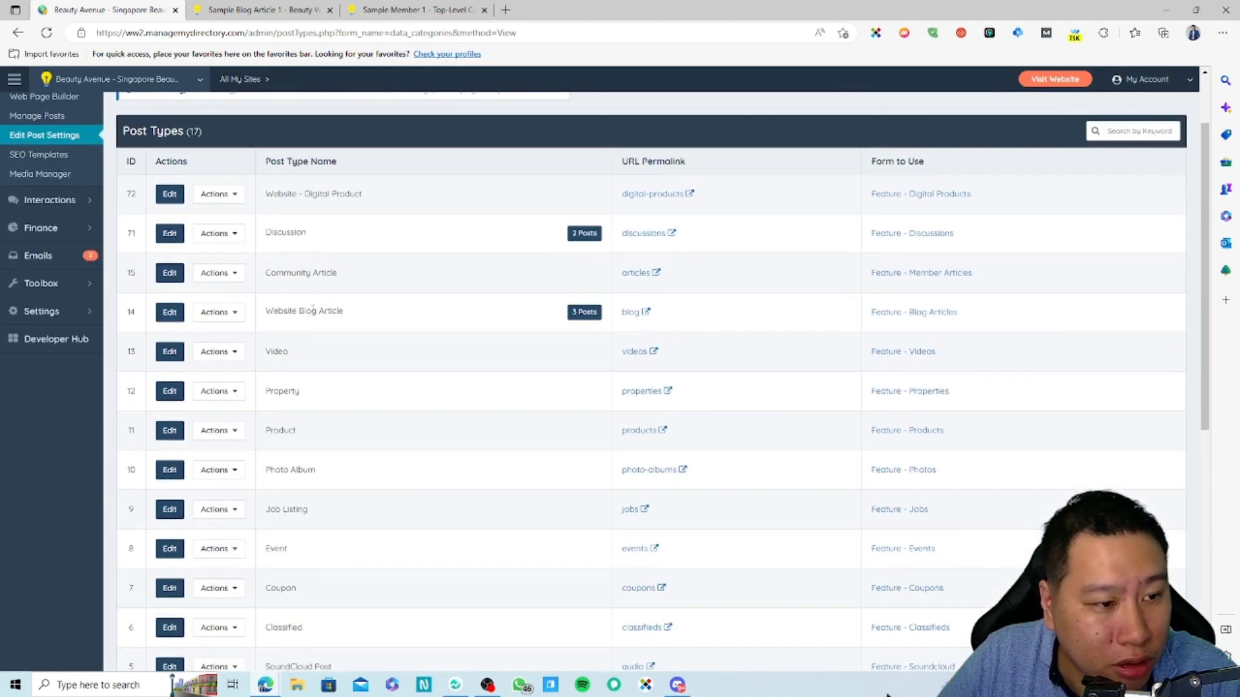
# Open the Website Blog Article post type for editing and review its general settings and profile page design
pyautogui.click(169, 311)
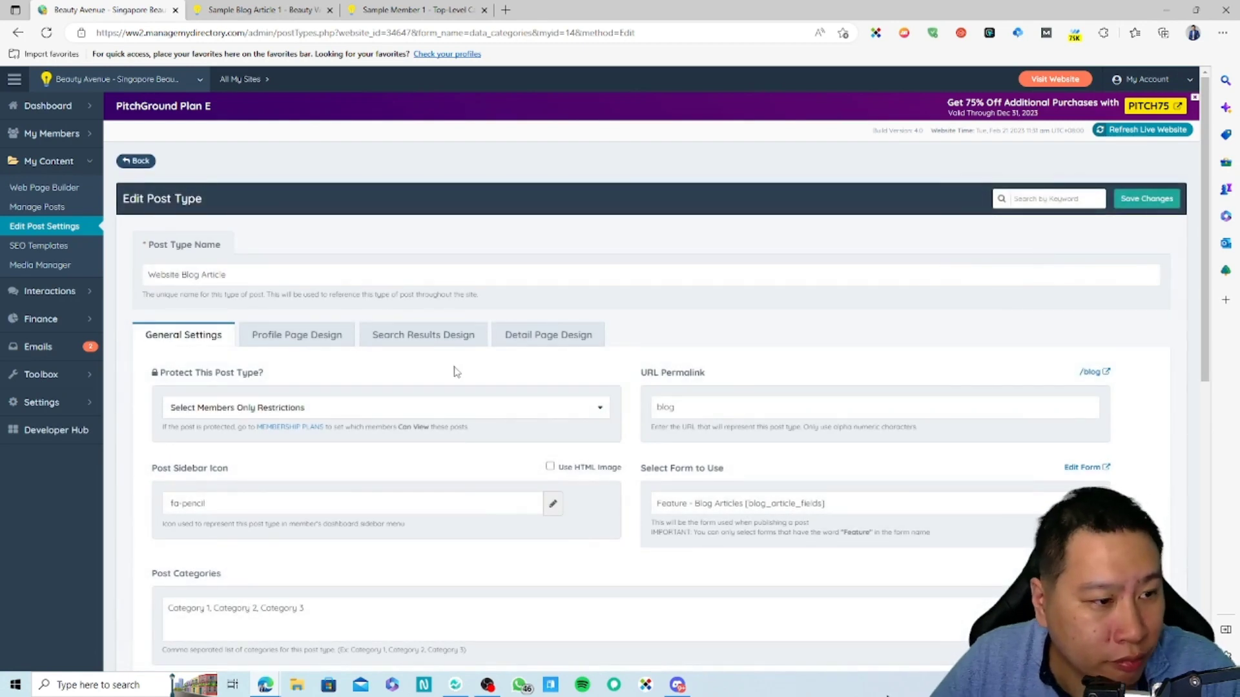
pyautogui.scroll(-3, 334, 373)
pyautogui.scroll(2, 280, 419)
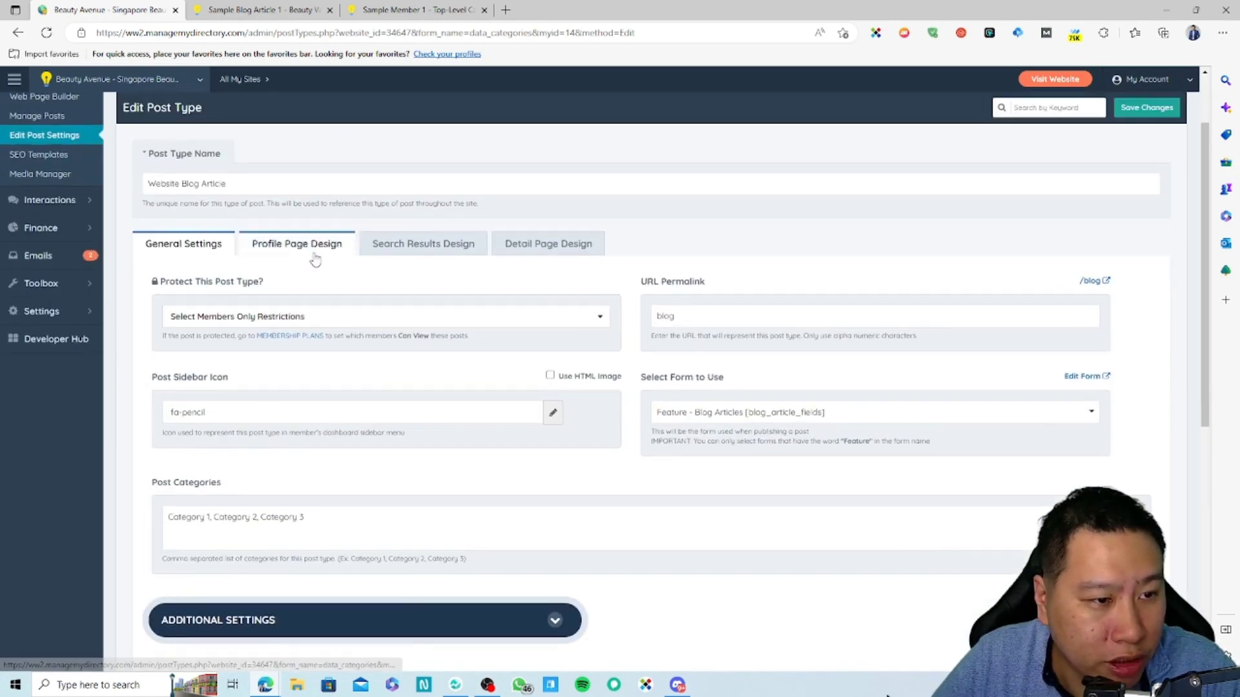
pyautogui.click(396, 250)
pyautogui.click(292, 245)
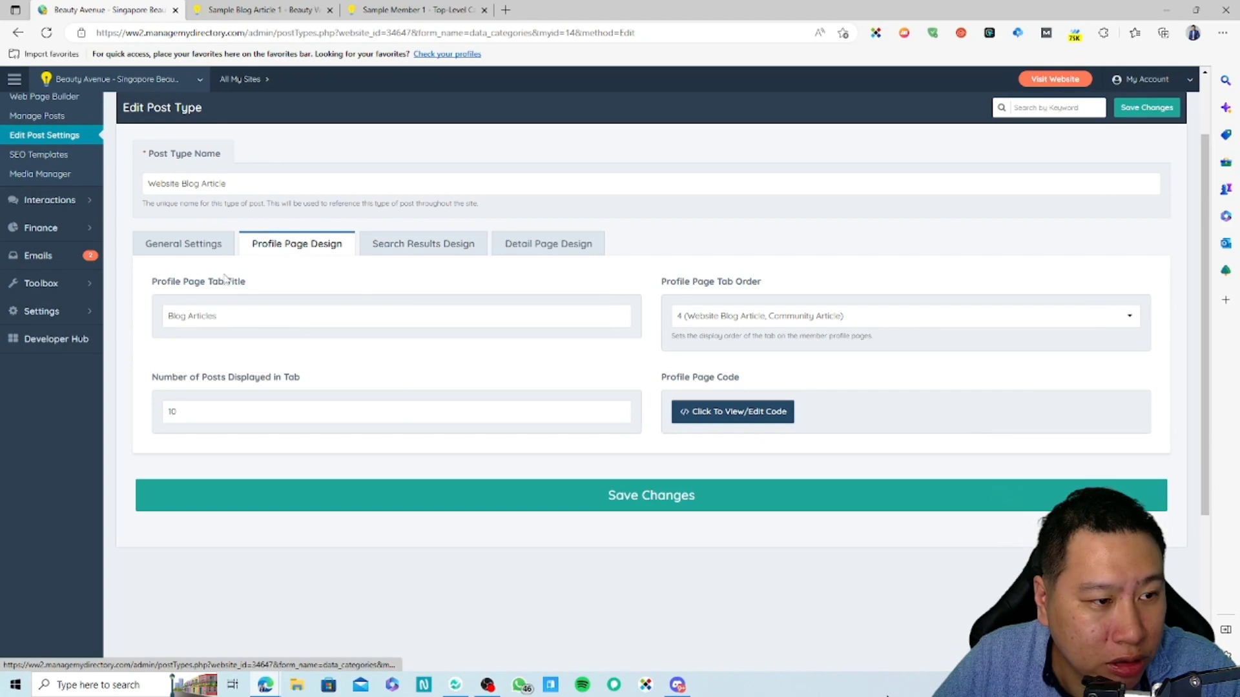
pyautogui.click(184, 240)
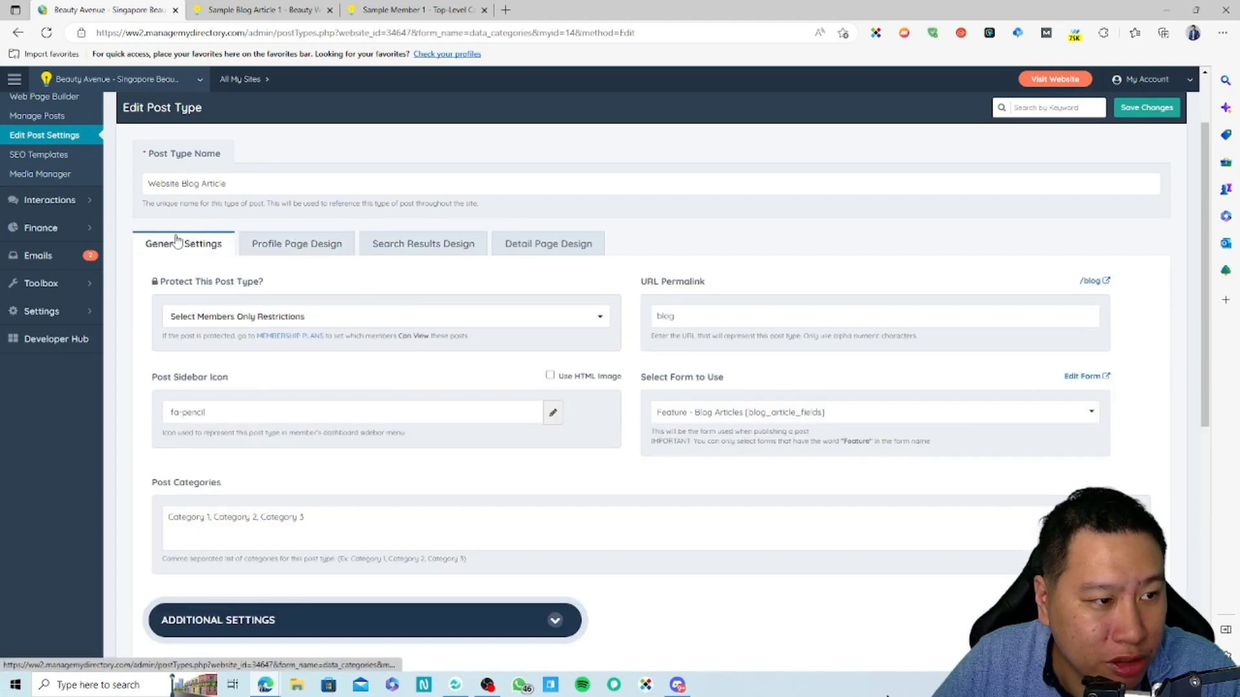
pyautogui.click(290, 256)
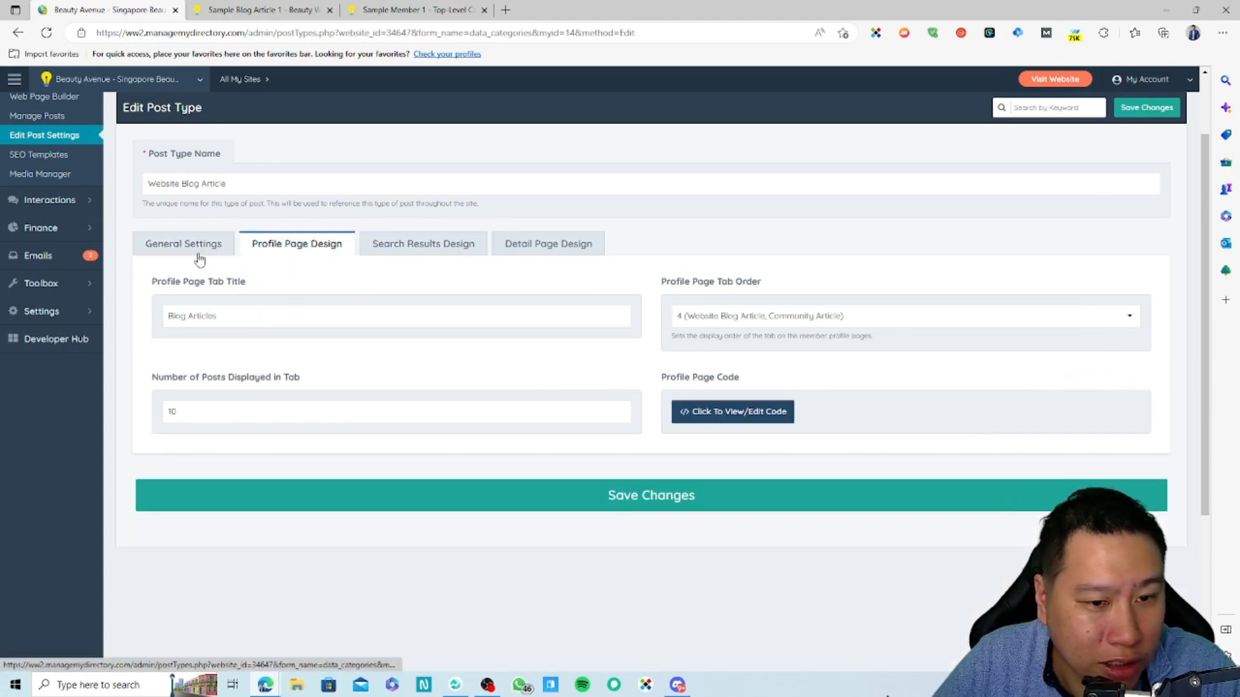
# Examine the single page template code in the detail page design of the Website Blog Article post type
pyautogui.click(537, 250)
pyautogui.scroll(-4, 239, 407)
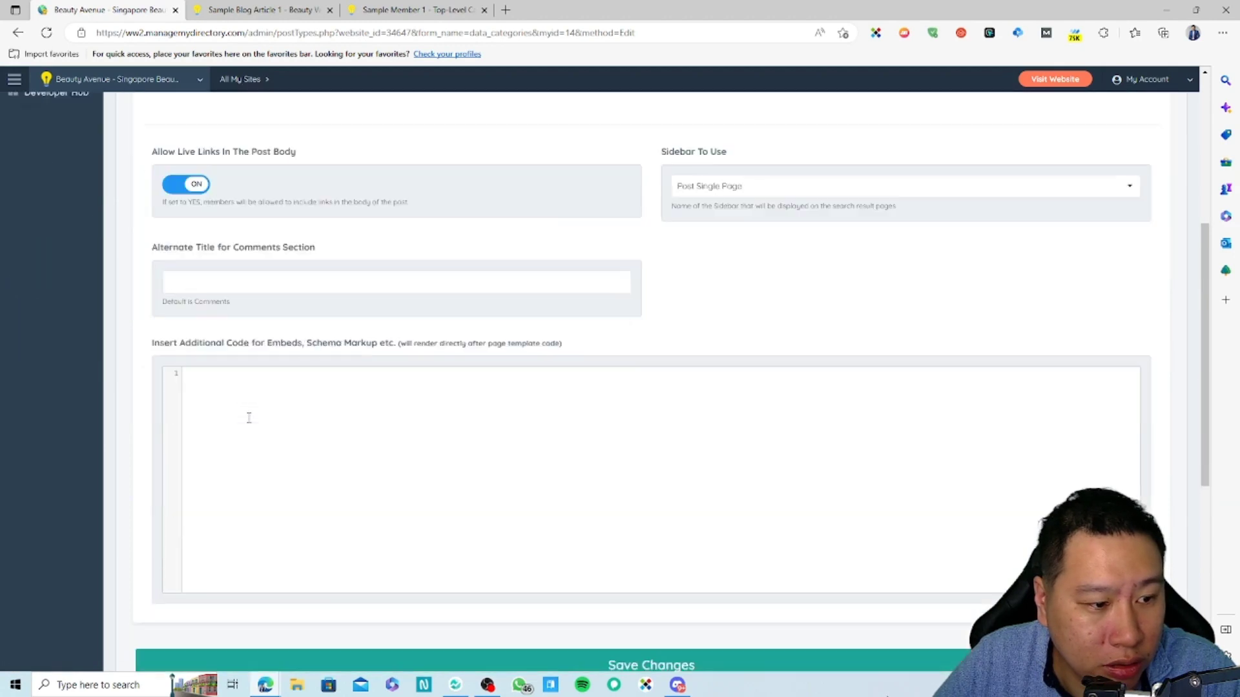
pyautogui.scroll(3, 249, 417)
pyautogui.click(244, 231)
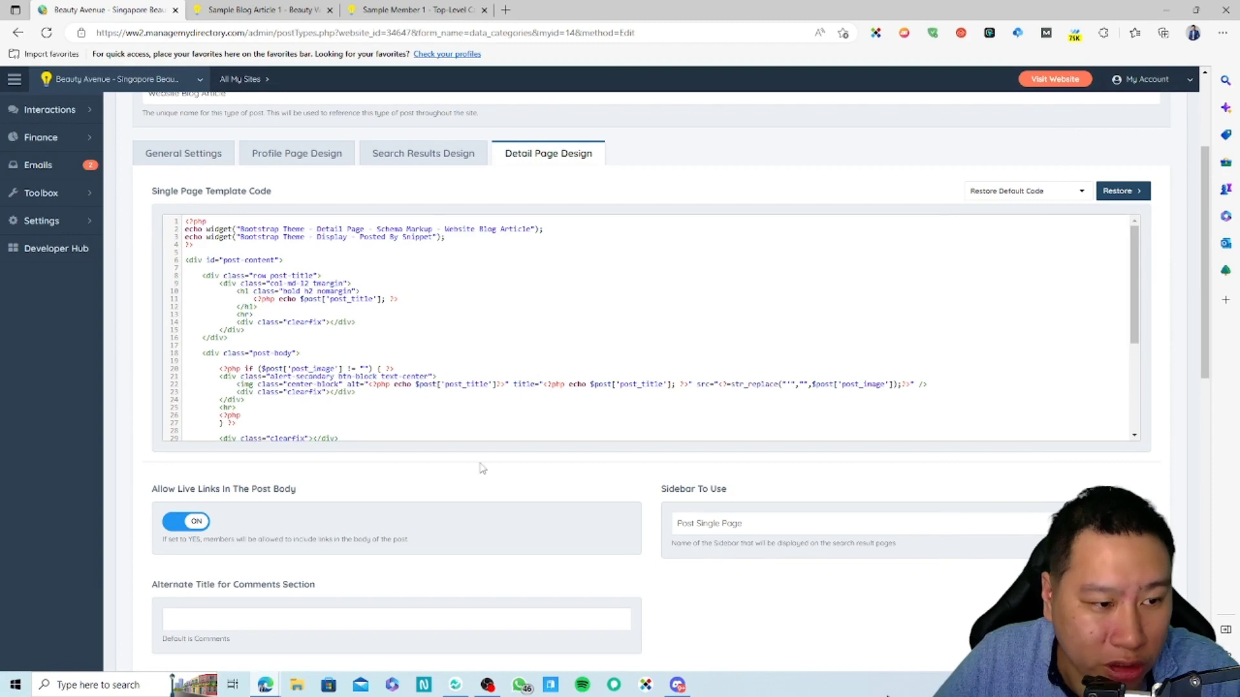
pyautogui.scroll(-5, 390, 424)
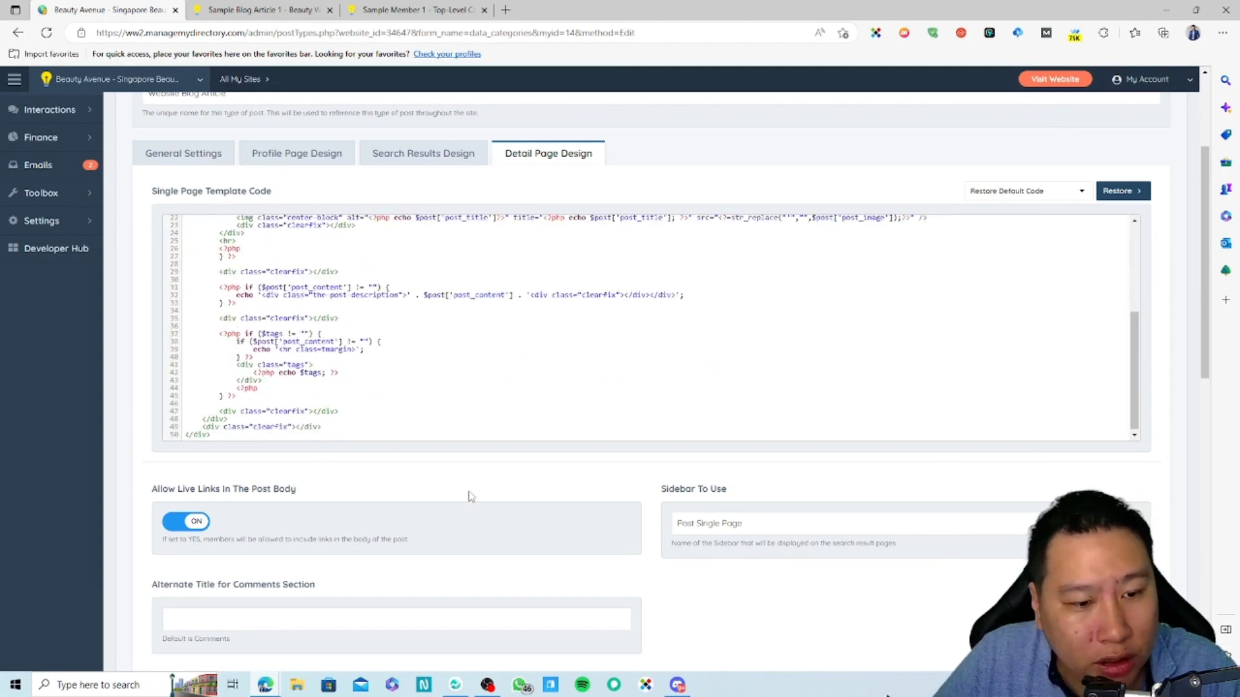
pyautogui.scroll(-3, 470, 496)
# Check the choices for the detail page's sidebar and review the comments title and additional code settings
pyautogui.click(779, 342)
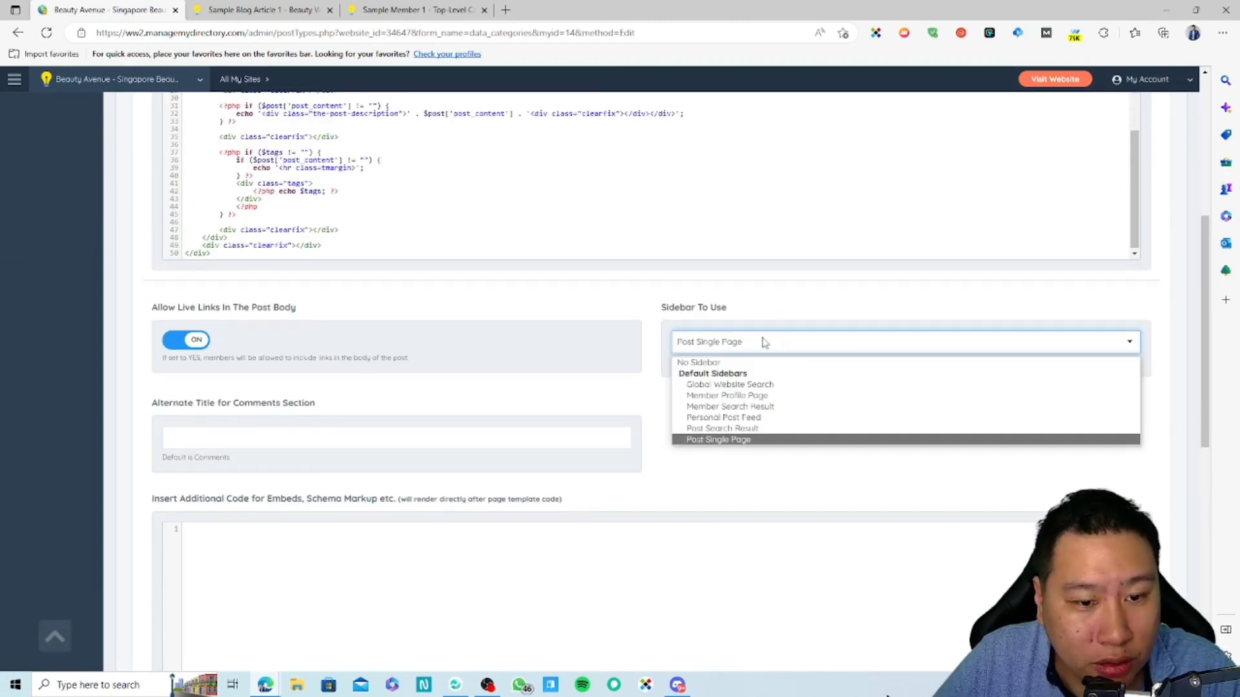
pyautogui.click(763, 343)
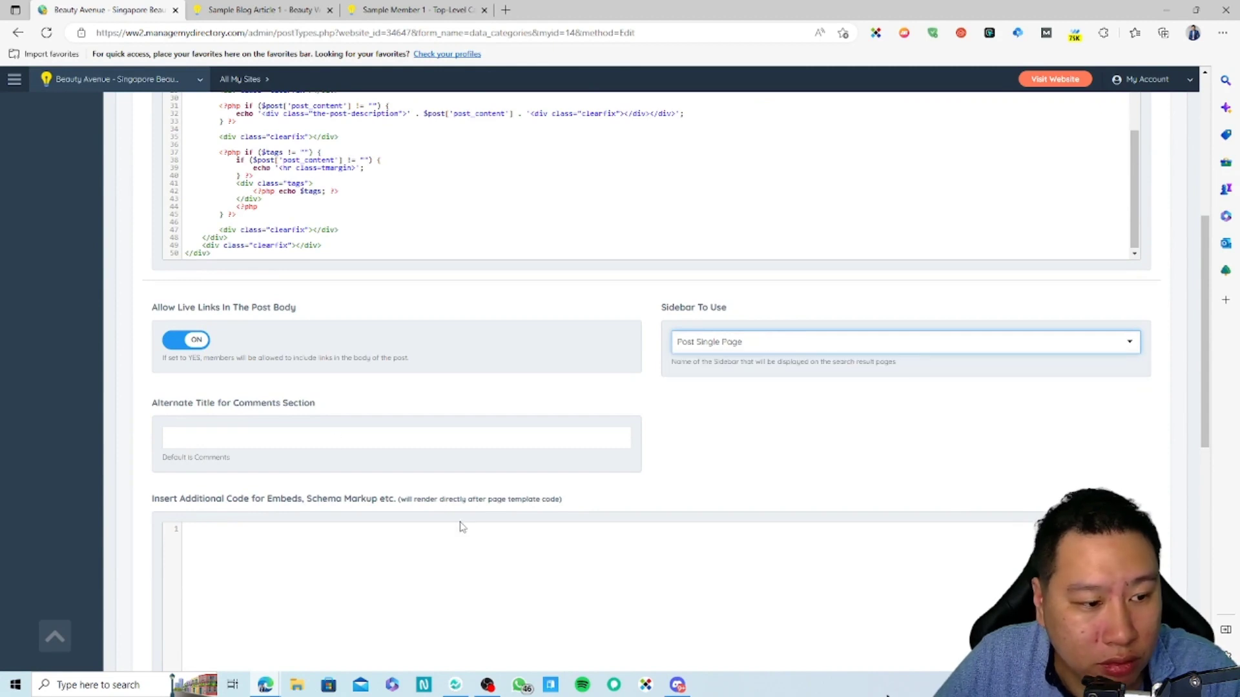
pyautogui.scroll(-5, 229, 464)
pyautogui.scroll(4, 213, 468)
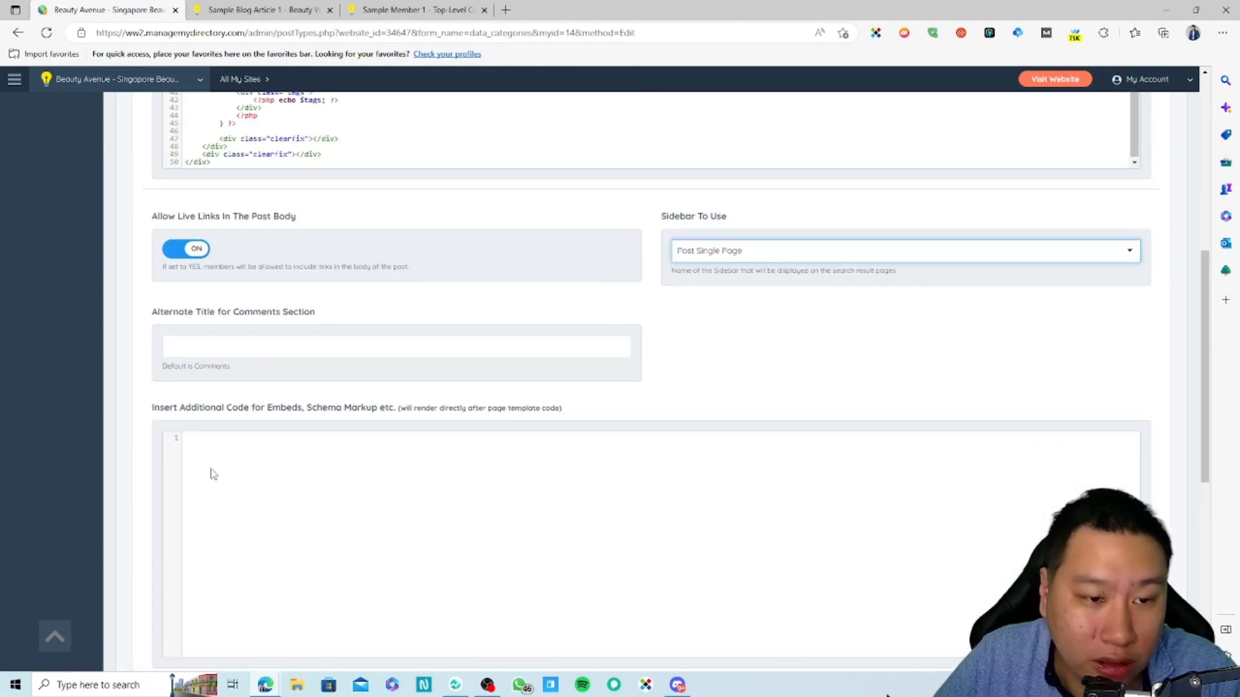
pyautogui.scroll(5, 231, 423)
pyautogui.scroll(3, 183, 405)
pyautogui.scroll(1, 147, 397)
pyautogui.scroll(3, 146, 397)
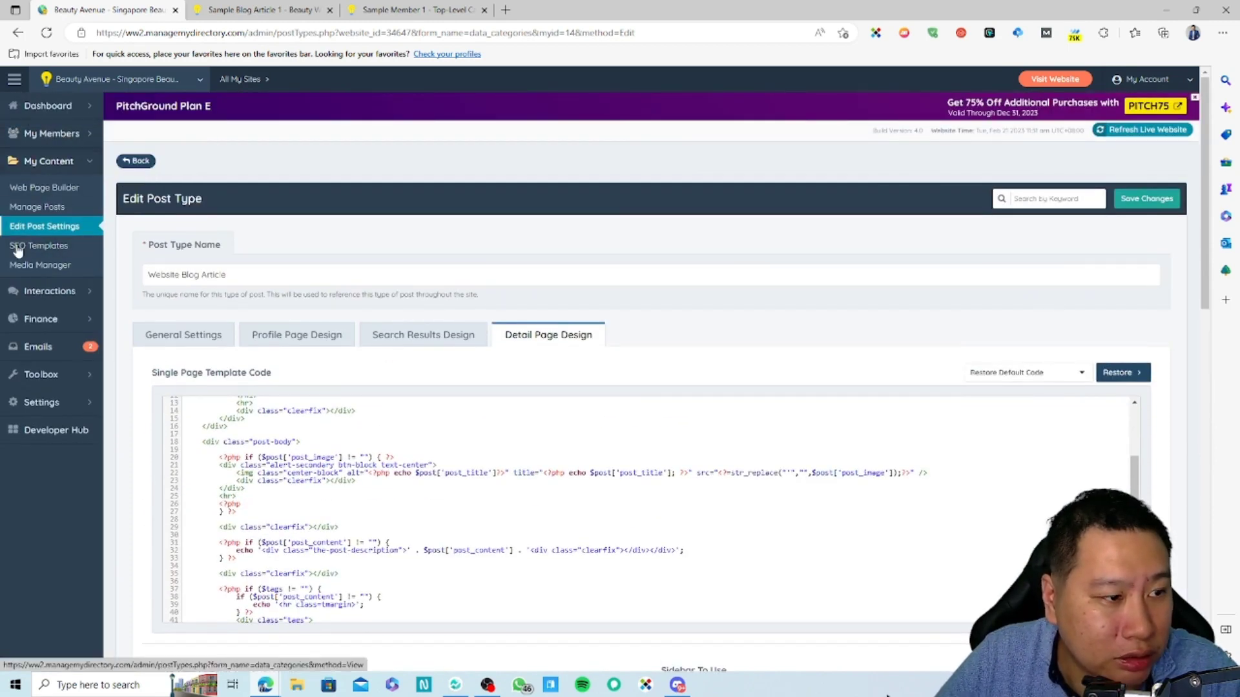
# Compare the layouts of the live Sample Blog Article 1 page and the Sample Member 1 profile page
pyautogui.moveTo(34, 333)
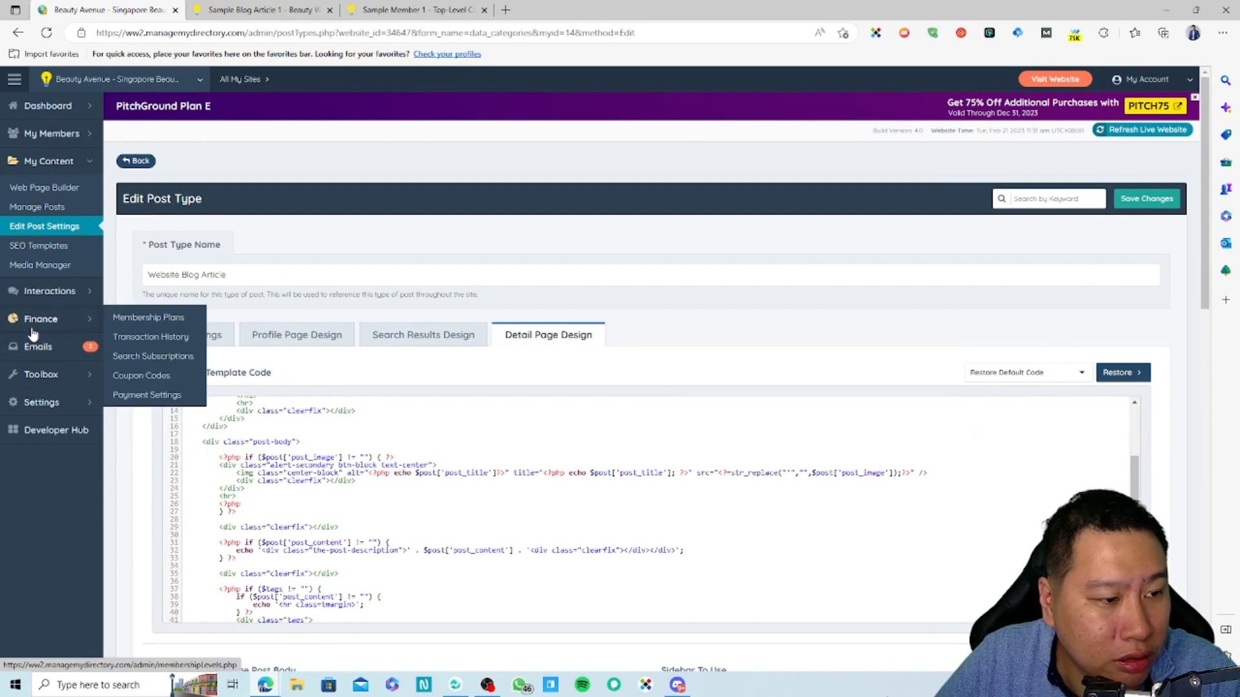
pyautogui.moveTo(32, 382)
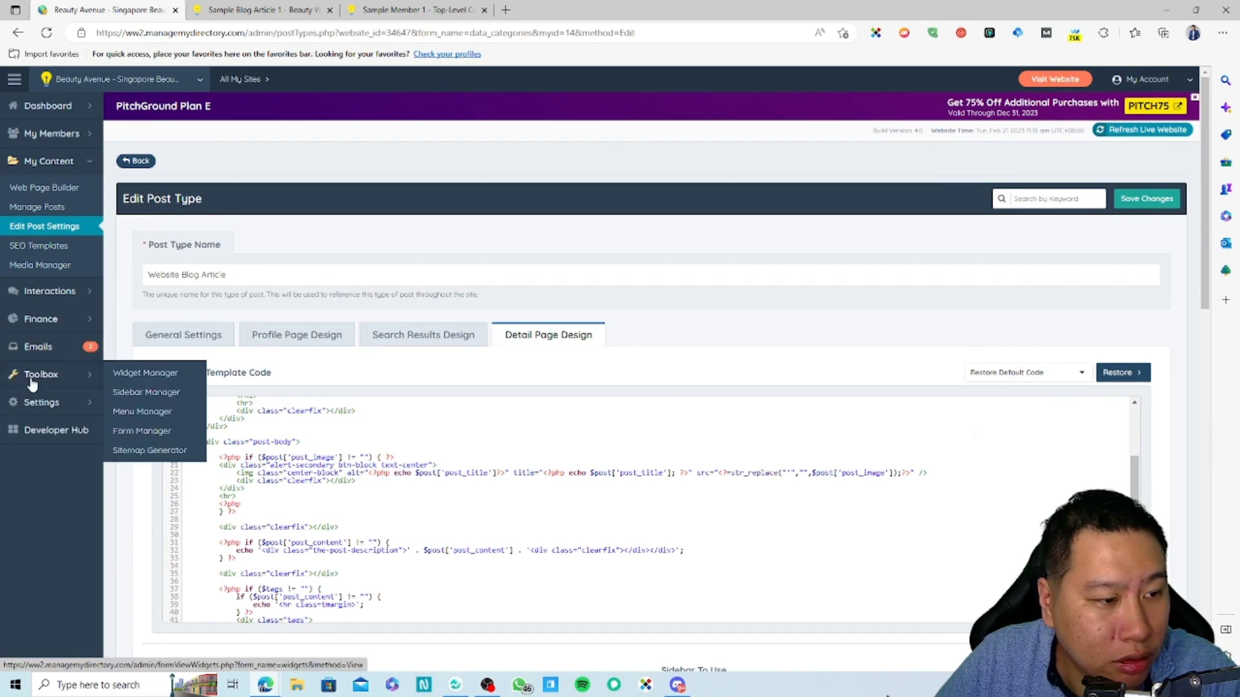
pyautogui.click(275, 9)
pyautogui.scroll(-3, 702, 390)
pyautogui.scroll(3, 702, 391)
pyautogui.click(391, 9)
pyautogui.click(270, 9)
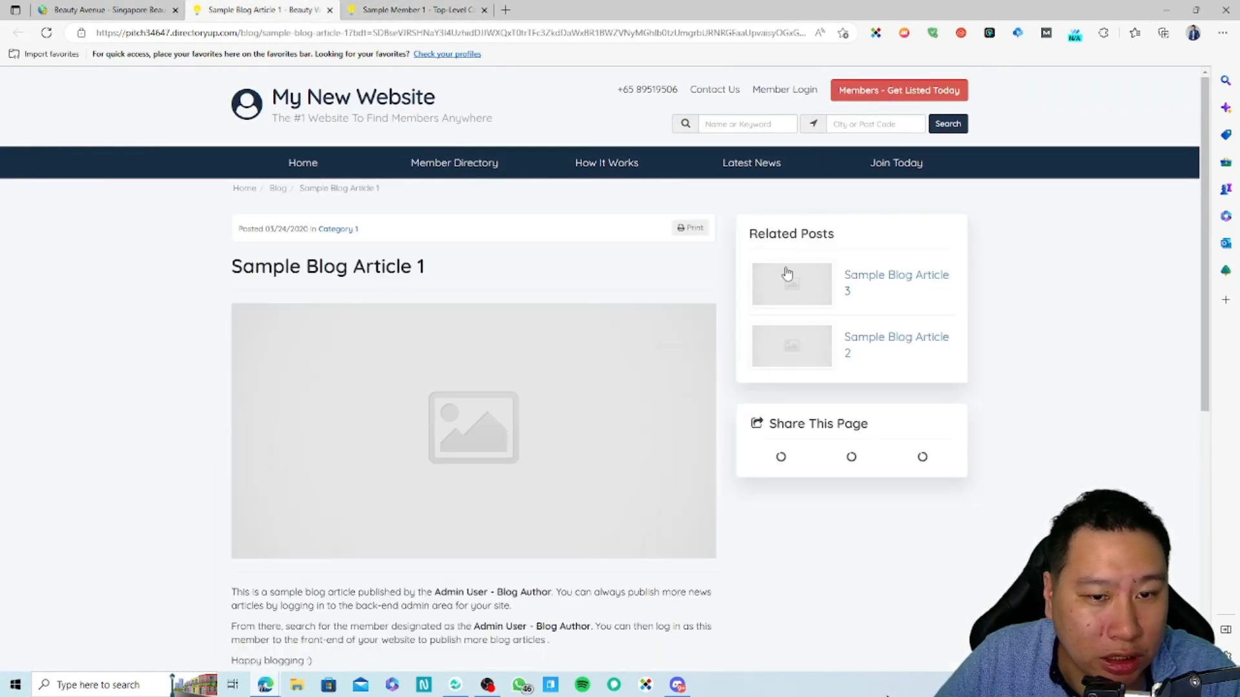
pyautogui.click(397, 9)
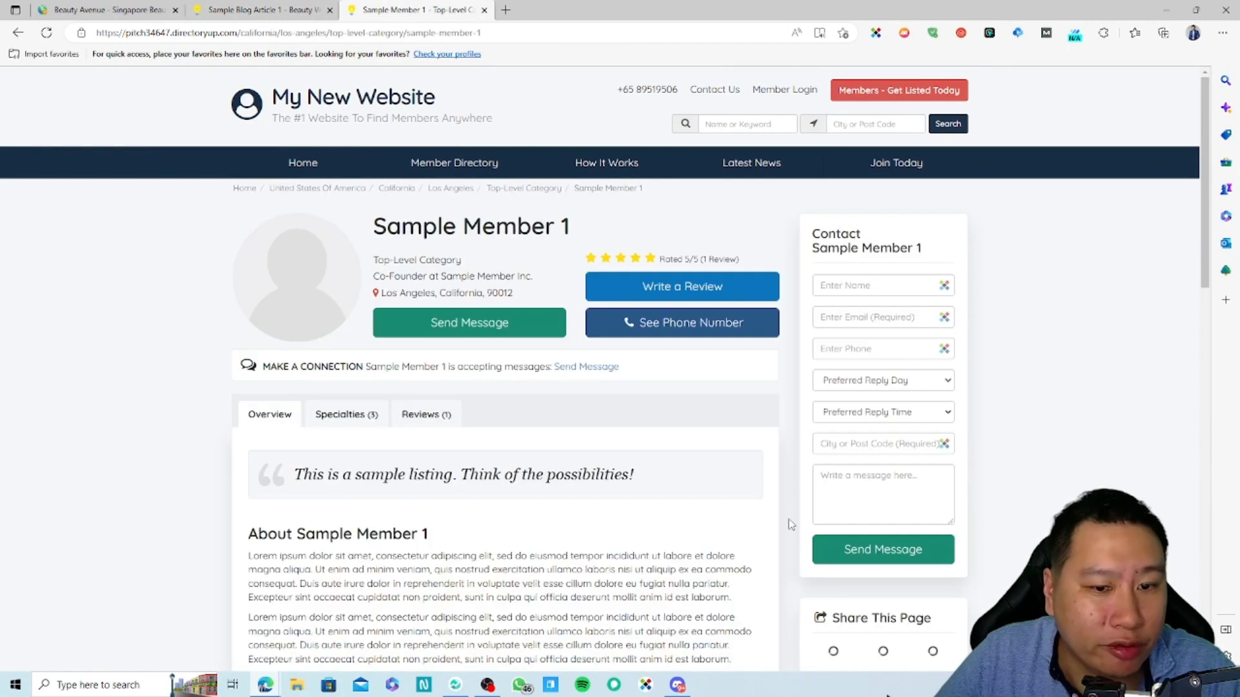
pyautogui.scroll(-4, 938, 567)
pyautogui.scroll(4, 880, 573)
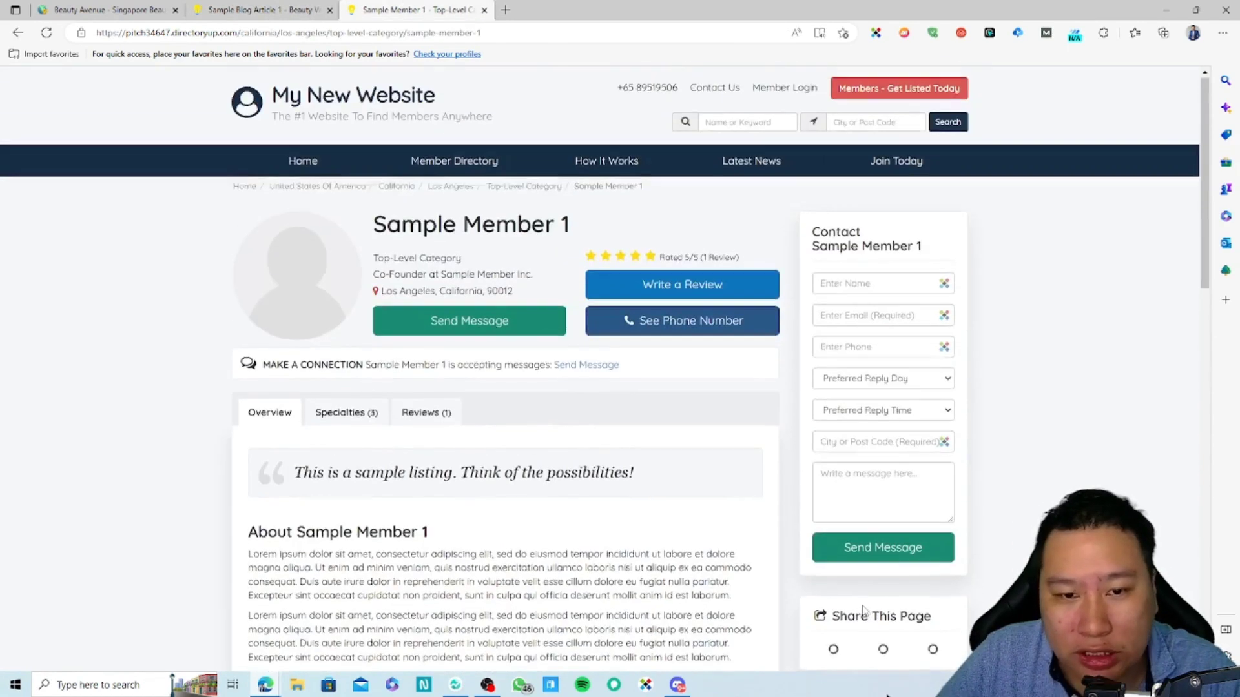
# Return to the directory admin, open the Sidebar Manager and review the list of default sidebars
pyautogui.click(103, 9)
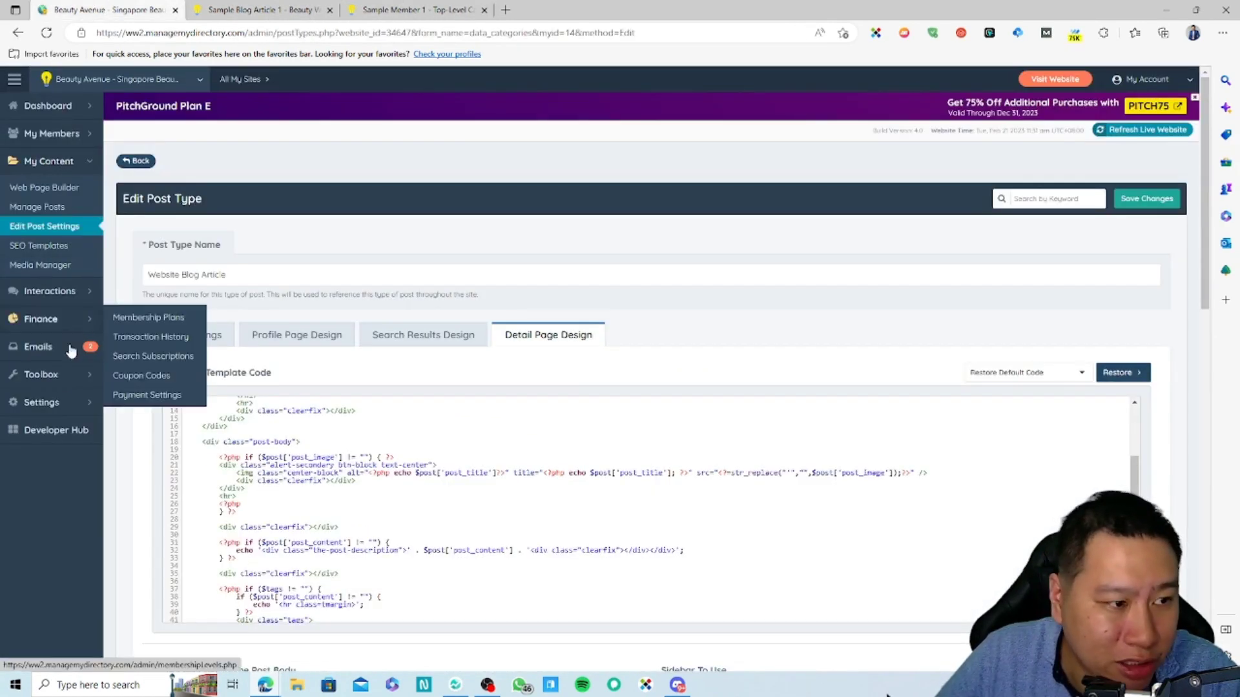
pyautogui.moveTo(52, 361)
pyautogui.click(136, 394)
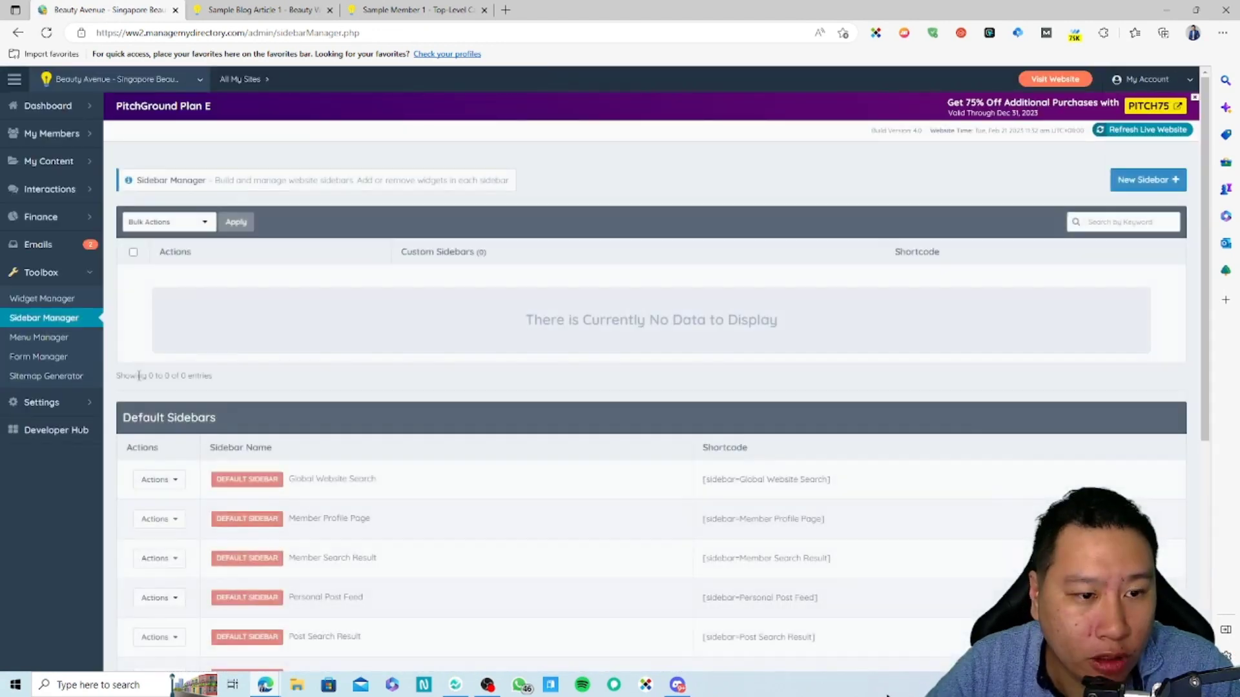
pyautogui.scroll(-5, 710, 407)
pyautogui.scroll(3, 516, 397)
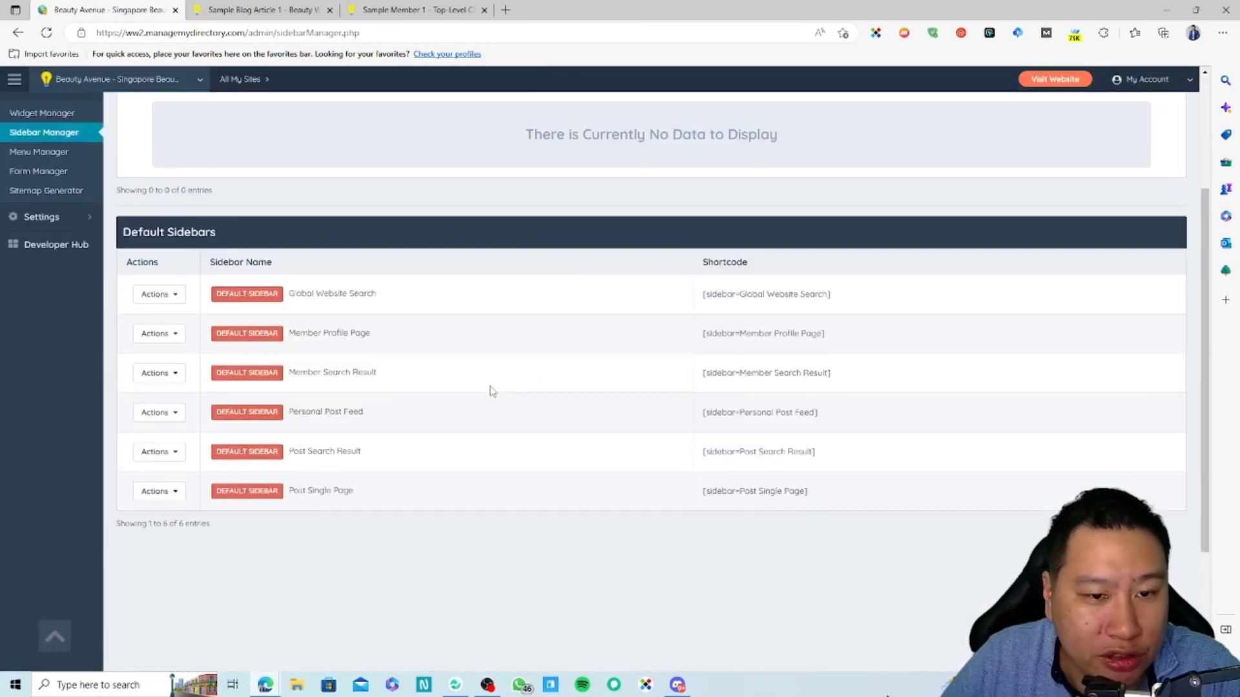
# Open the Global Website Search default sidebar for customization
pyautogui.click(158, 389)
pyautogui.click(161, 390)
pyautogui.click(173, 391)
pyautogui.click(181, 433)
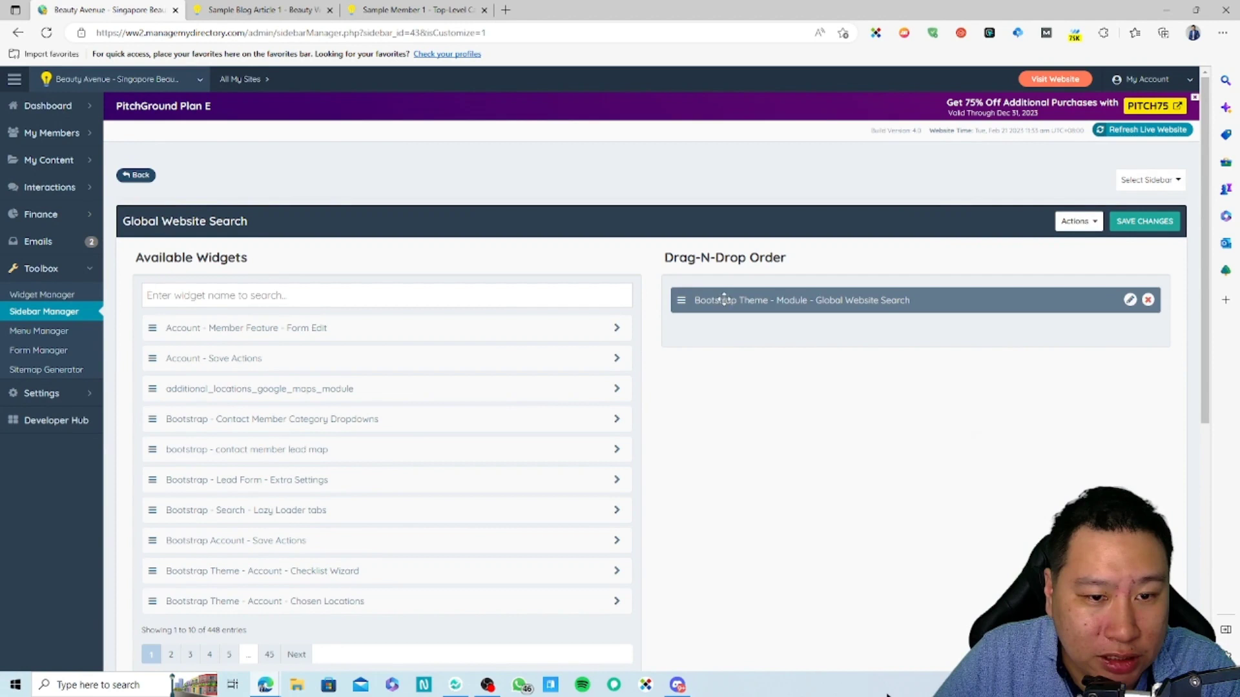
# Browse several pages of the available widgets for the Global Website Search sidebar and check how many widgets are offered
pyautogui.scroll(-3, 797, 463)
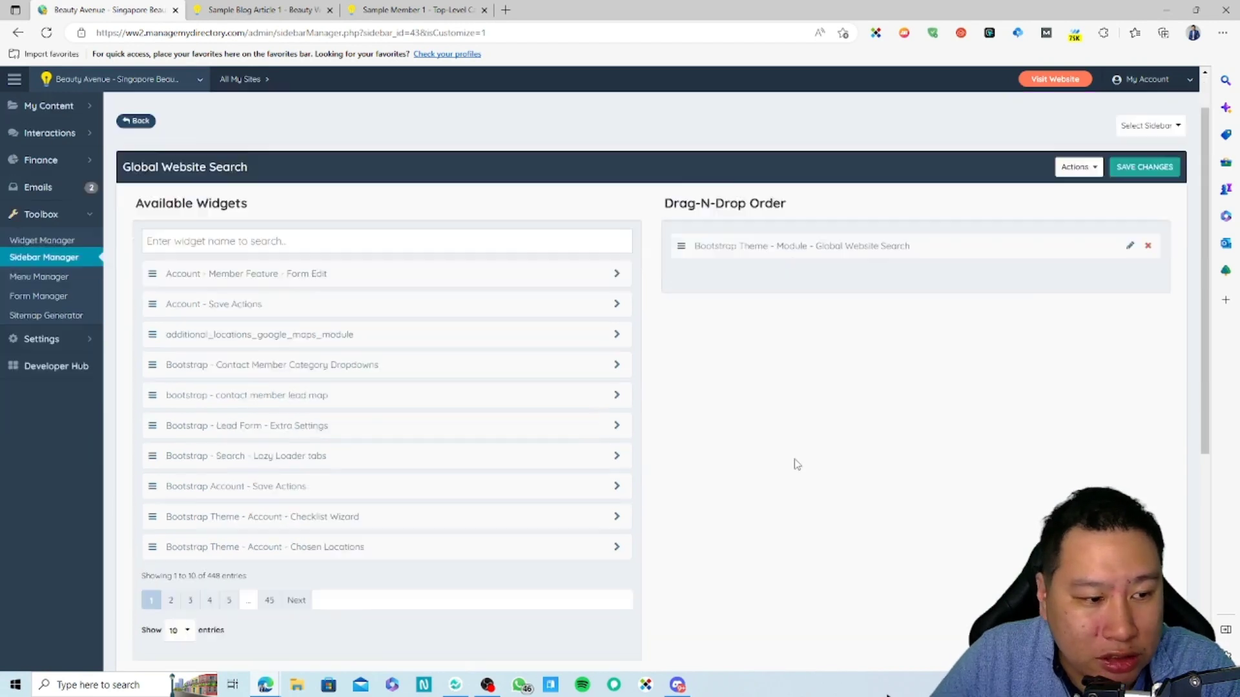
pyautogui.click(209, 473)
pyautogui.scroll(2, 367, 520)
pyautogui.scroll(-2, 294, 512)
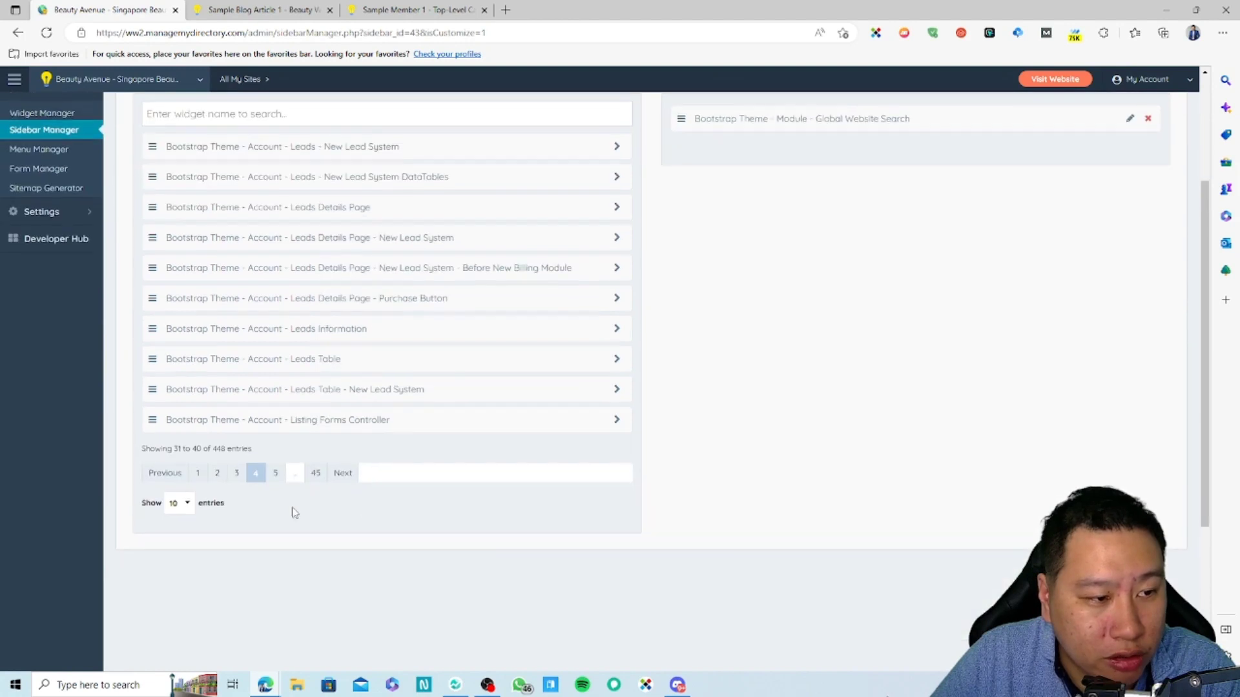
pyautogui.click(275, 472)
pyautogui.scroll(3, 316, 513)
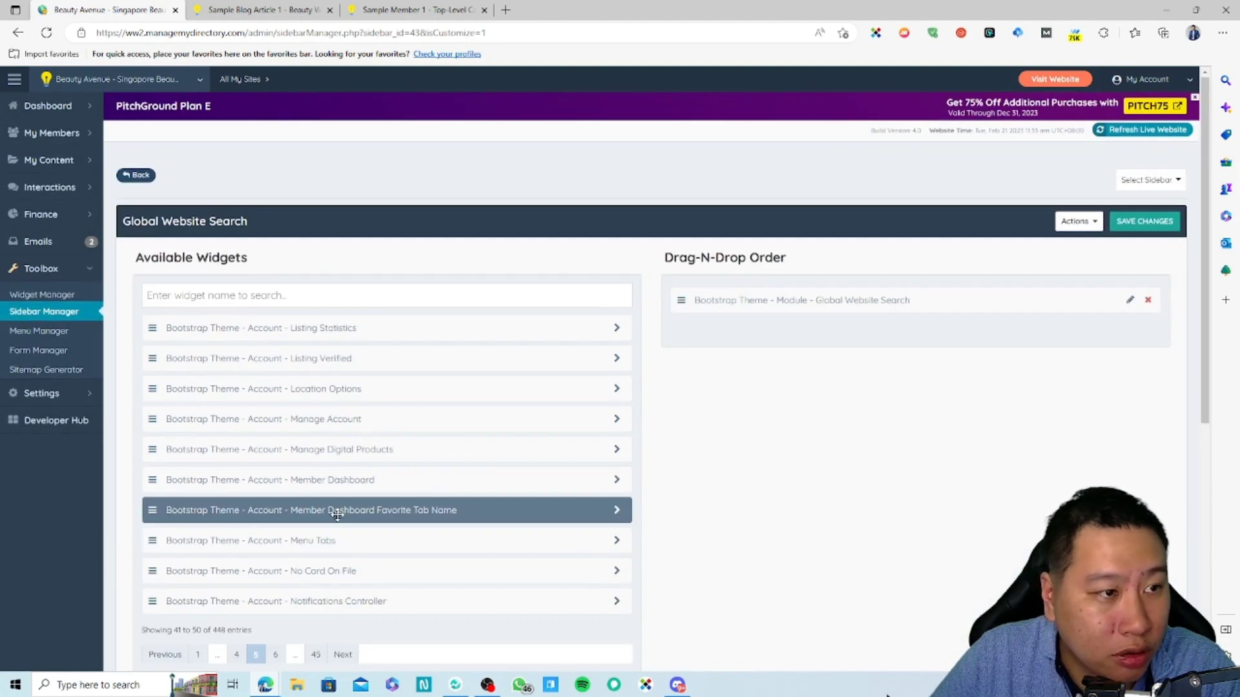
pyautogui.scroll(-5, 310, 451)
pyautogui.scroll(3, 274, 357)
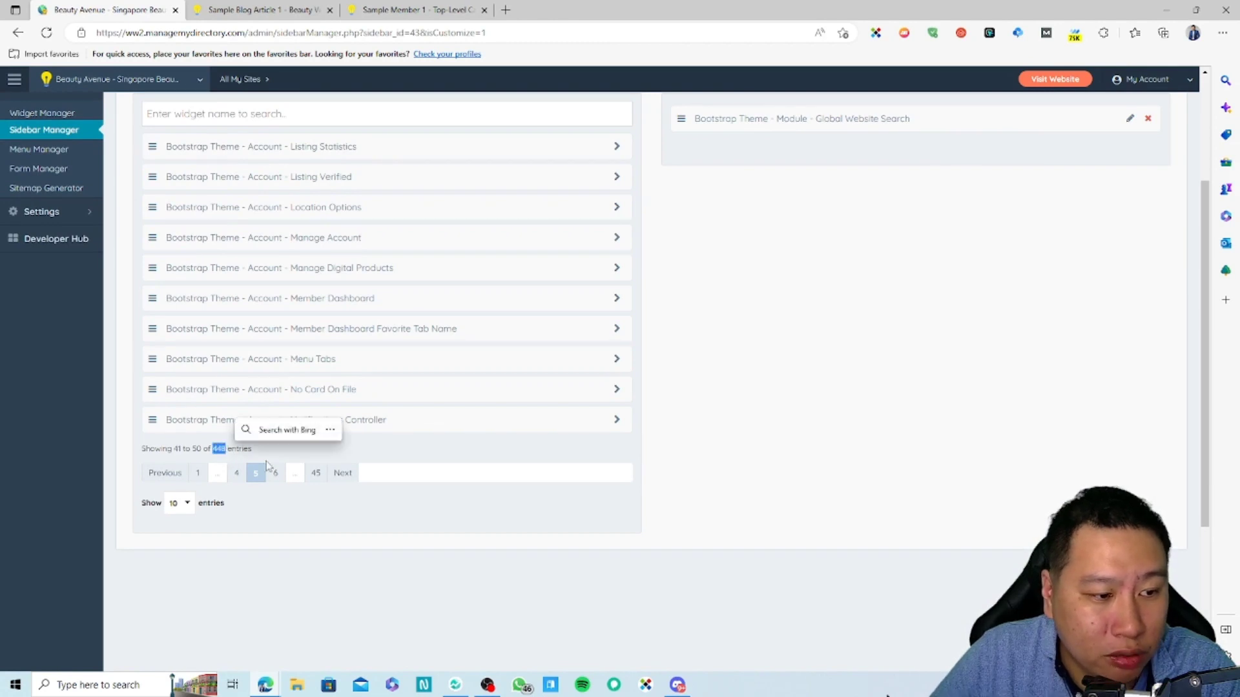
pyautogui.click(930, 277)
pyautogui.scroll(3, 672, 460)
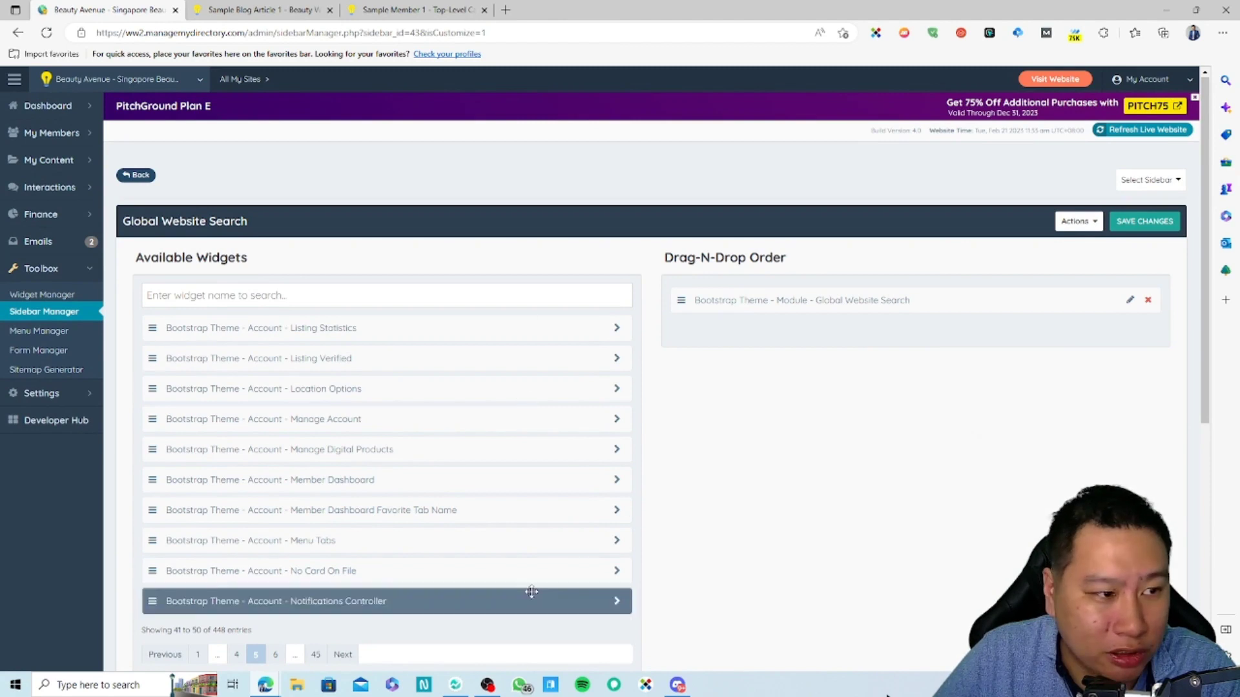
# Open the Widget Manager and look through the list of default widgets
pyautogui.click(43, 296)
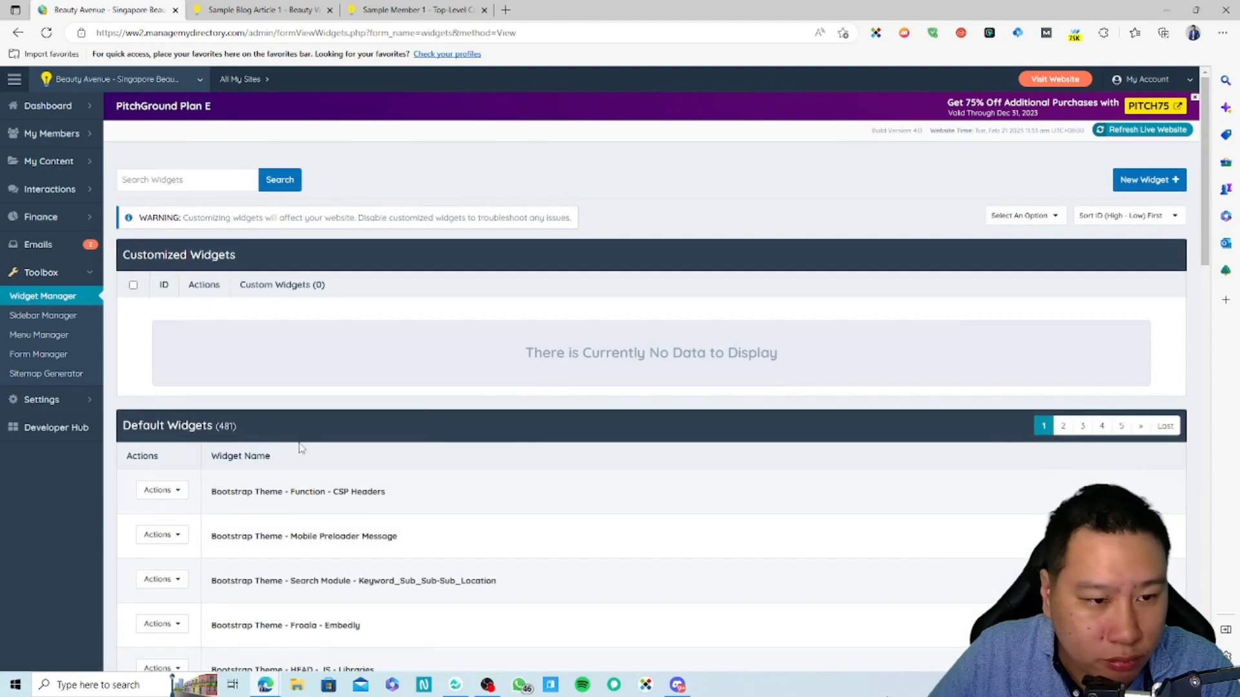
pyautogui.scroll(-2, 548, 426)
pyautogui.scroll(-2, 548, 426)
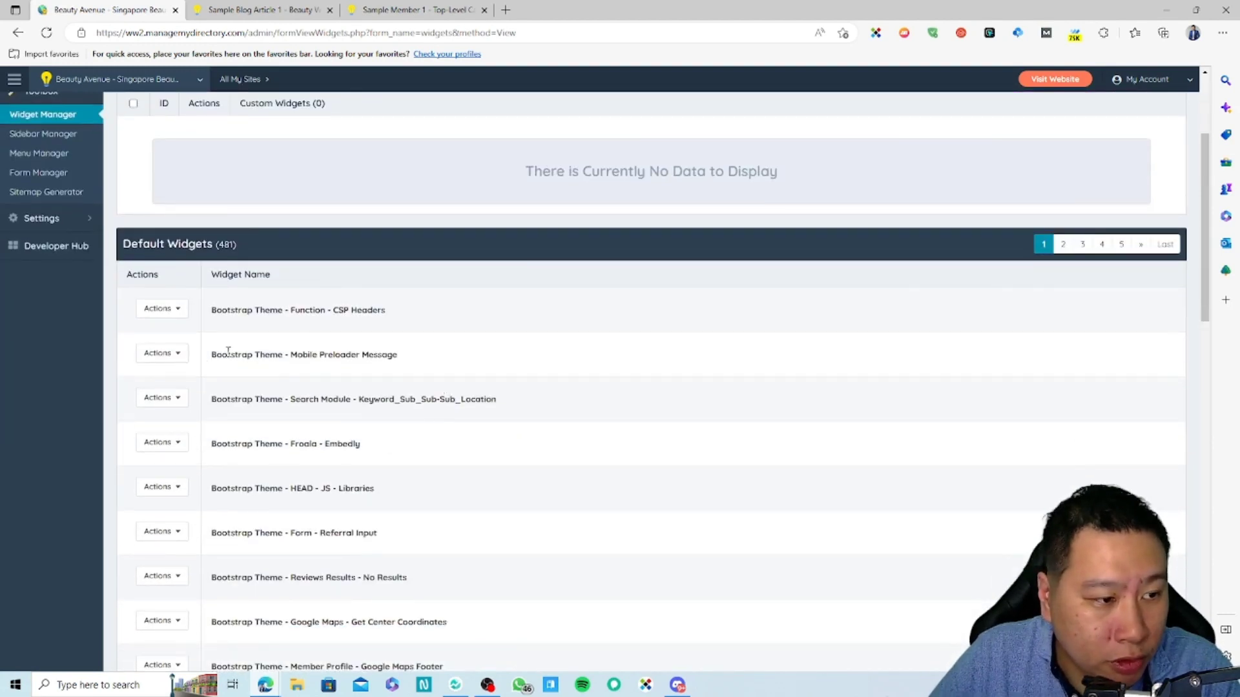
pyautogui.scroll(3, 228, 352)
pyautogui.scroll(-6, 308, 471)
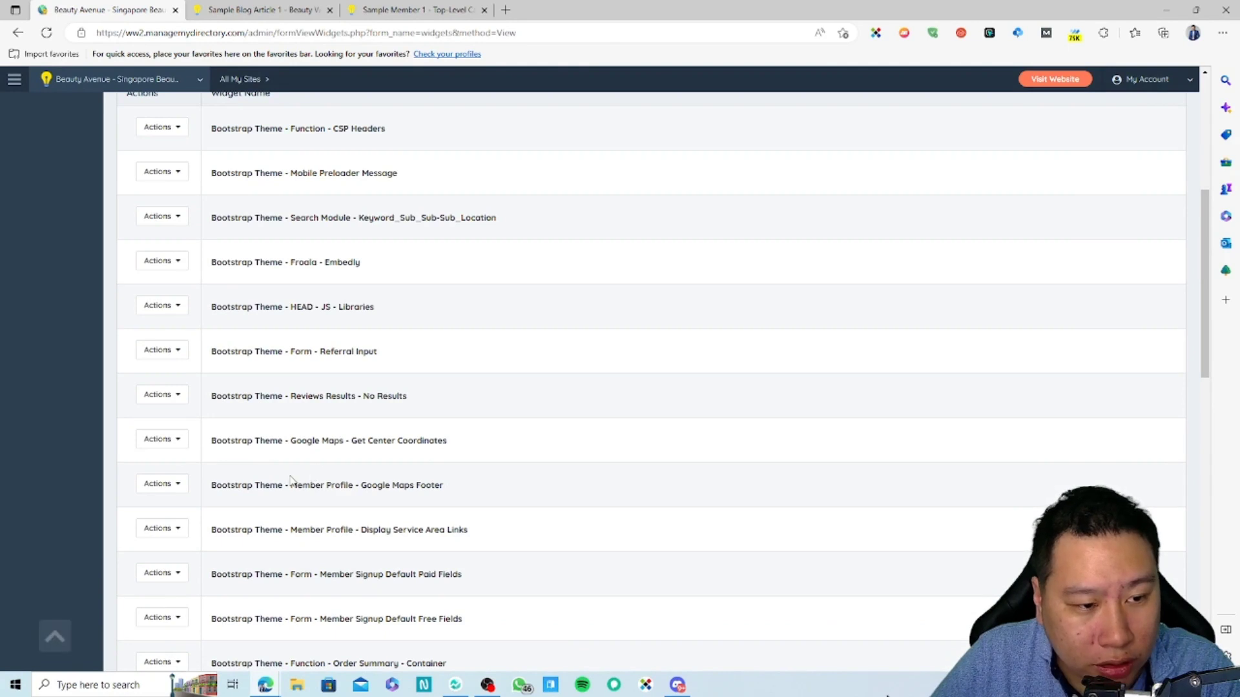
pyautogui.scroll(-4, 290, 478)
pyautogui.scroll(7, 288, 479)
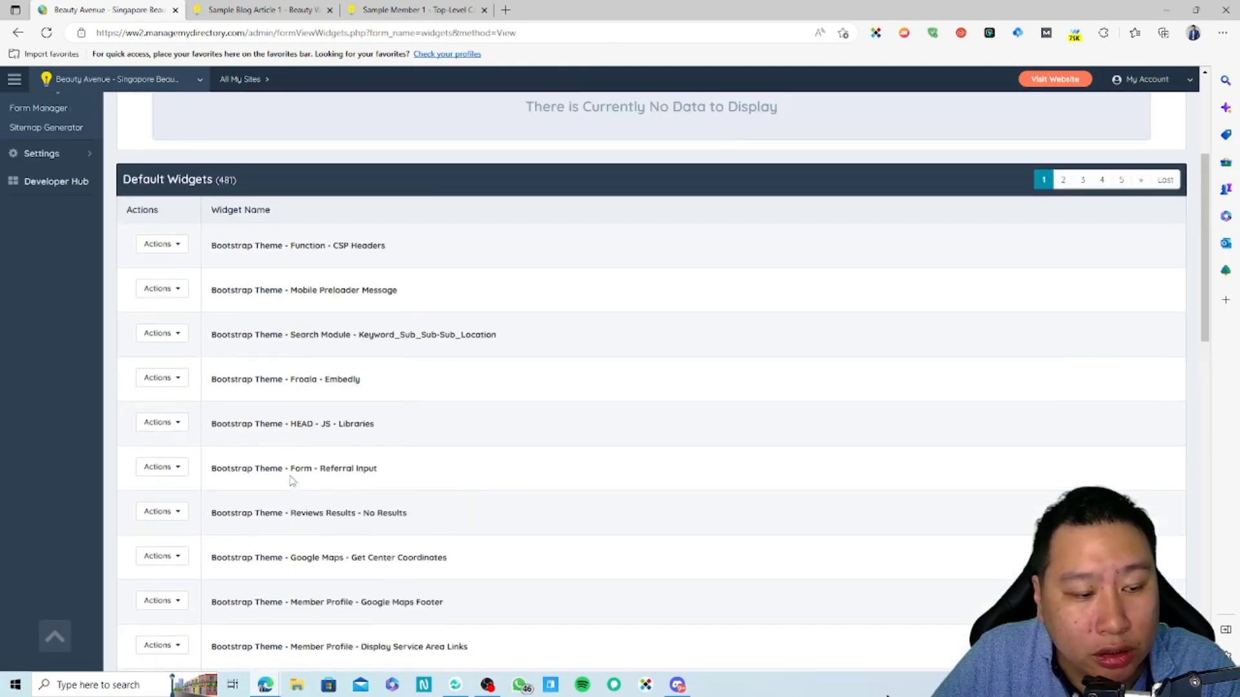
# Open the Search Module - Keyword_Sub_Sub-Sub_Location widget for customization and check the search fields on the live Sample Blog Article 1 page
pyautogui.click(161, 399)
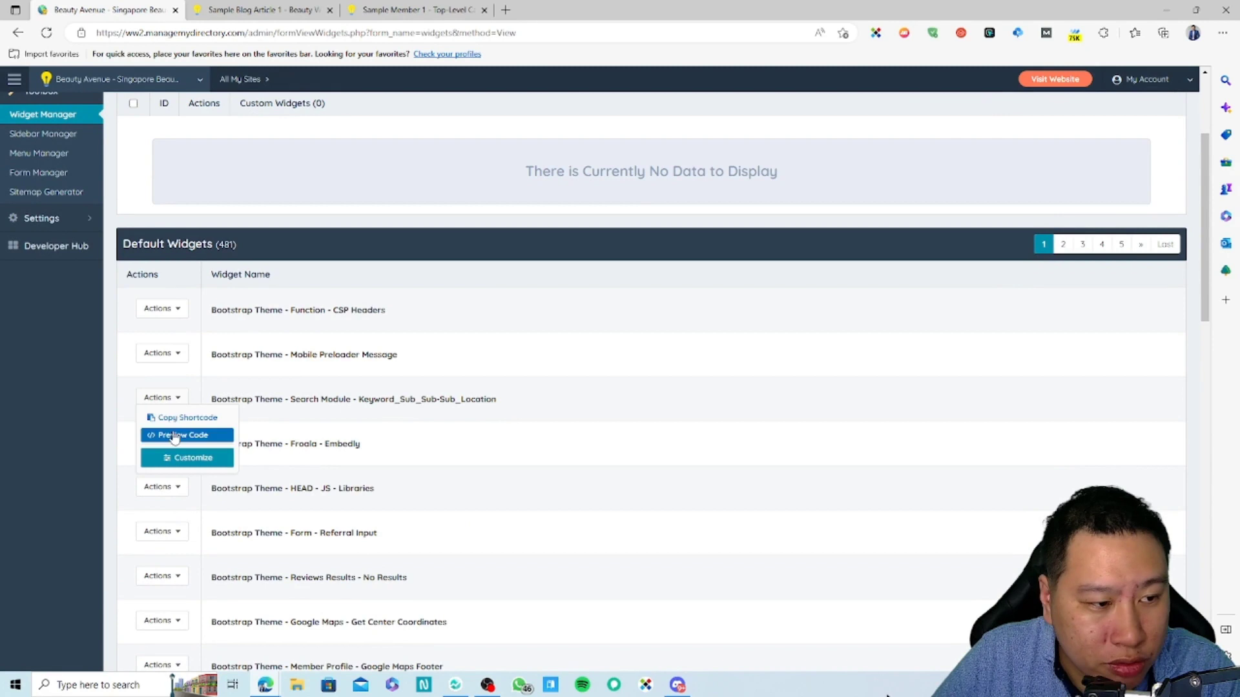
pyautogui.click(173, 459)
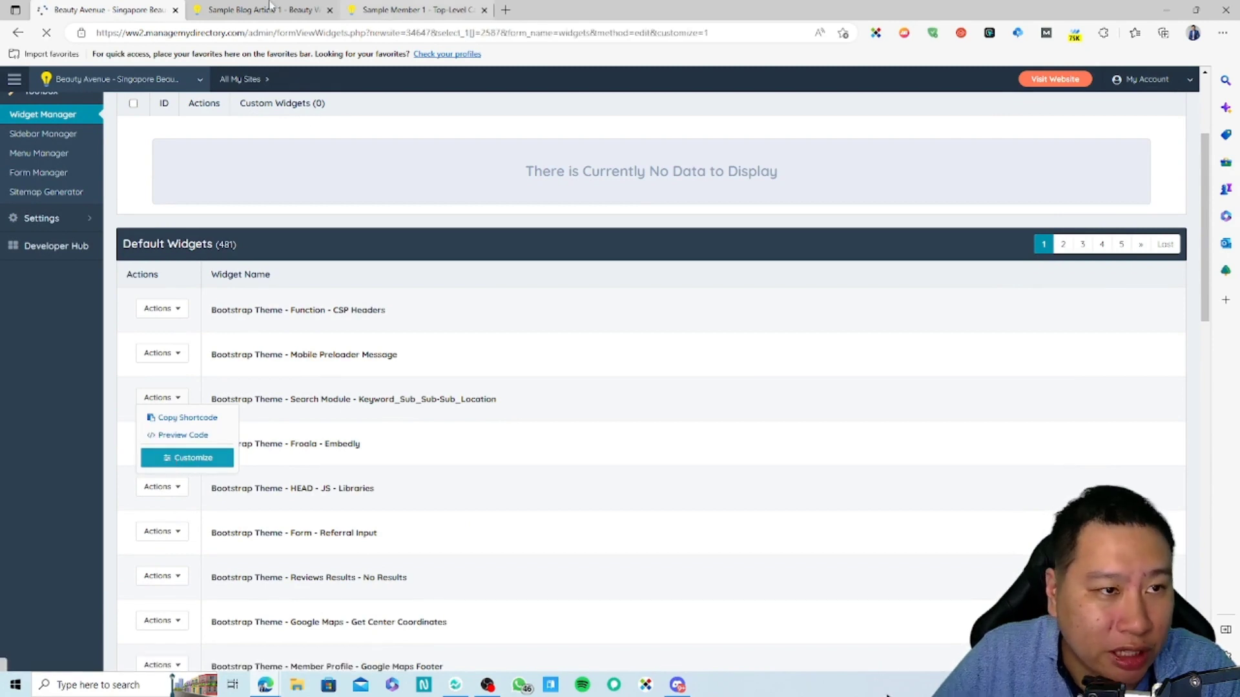
pyautogui.click(268, 9)
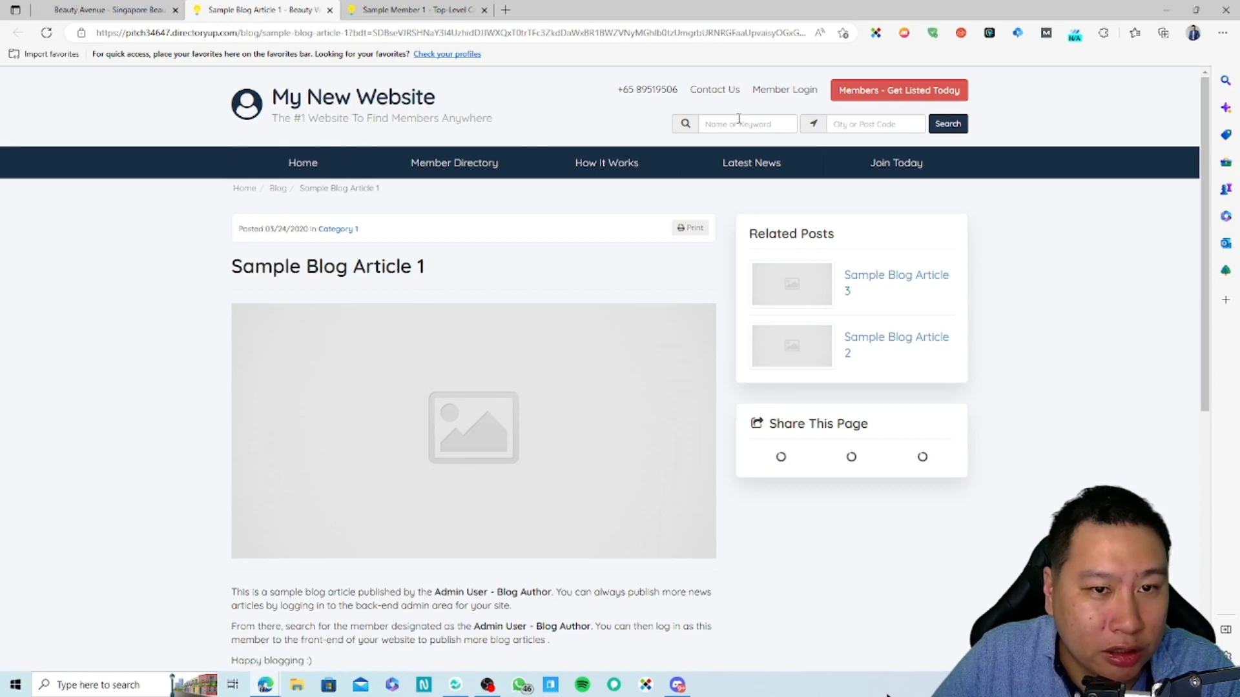
pyautogui.click(715, 126)
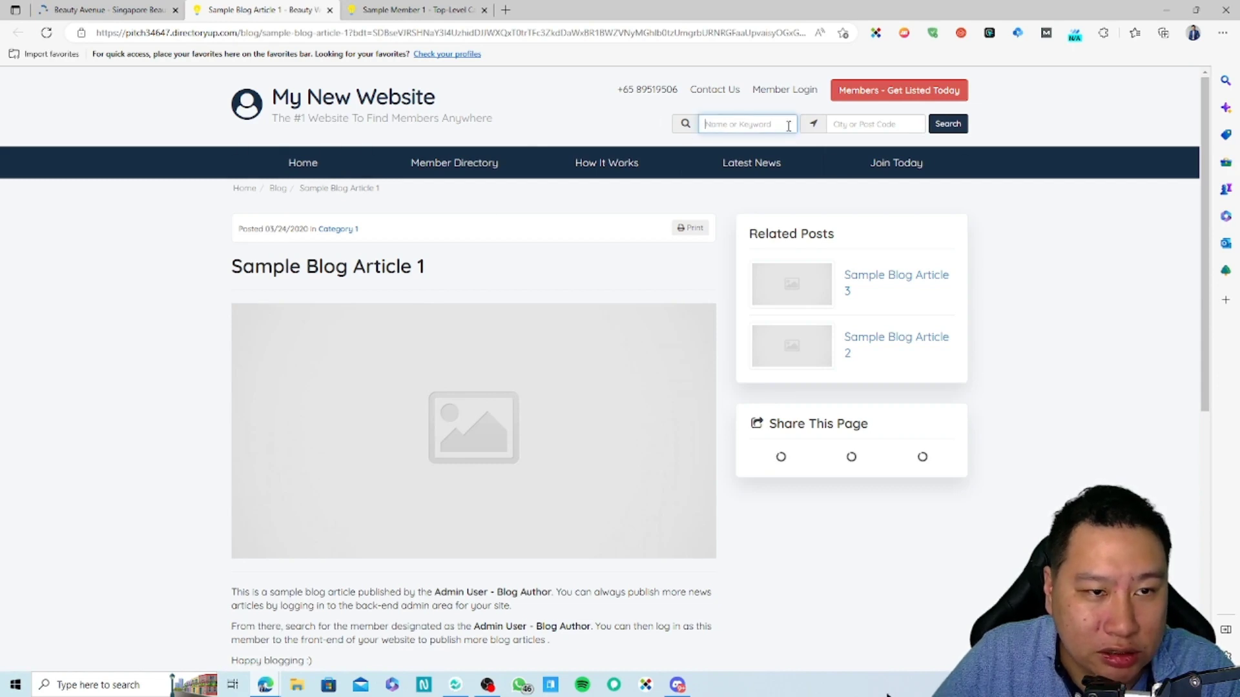
pyautogui.click(122, 9)
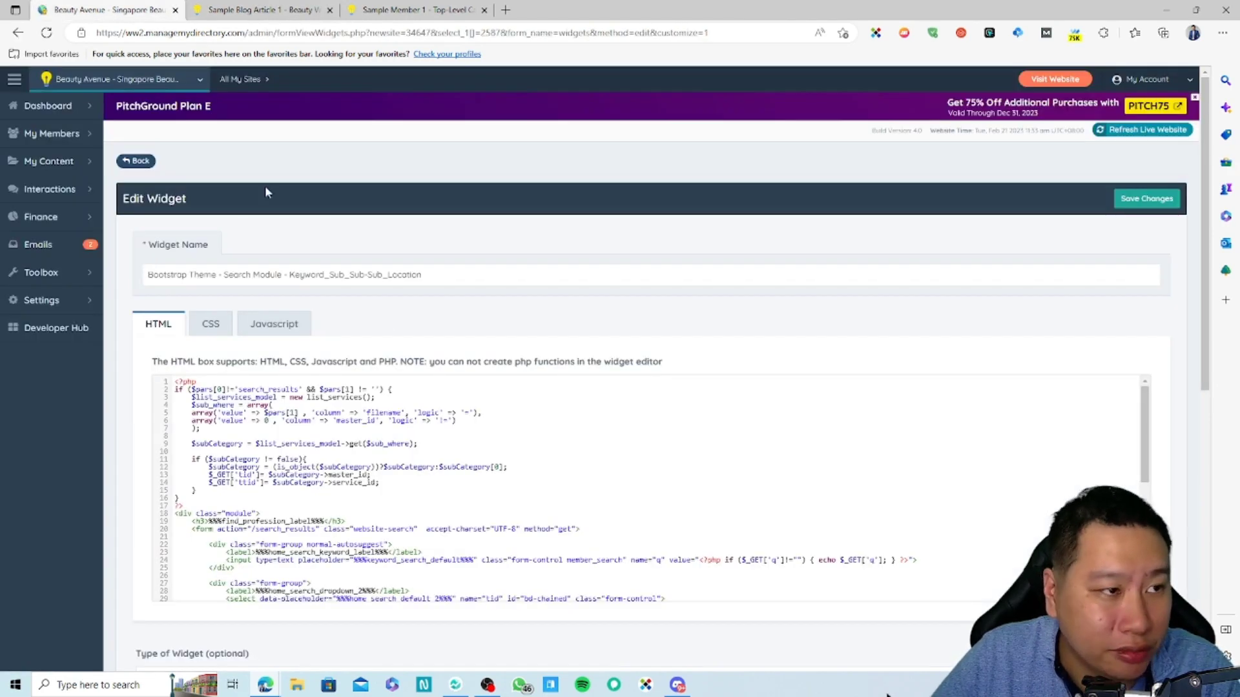
# Examine the HTML code of the search module widget and check its other code sections
pyautogui.scroll(-3, 225, 458)
pyautogui.scroll(-4, 326, 614)
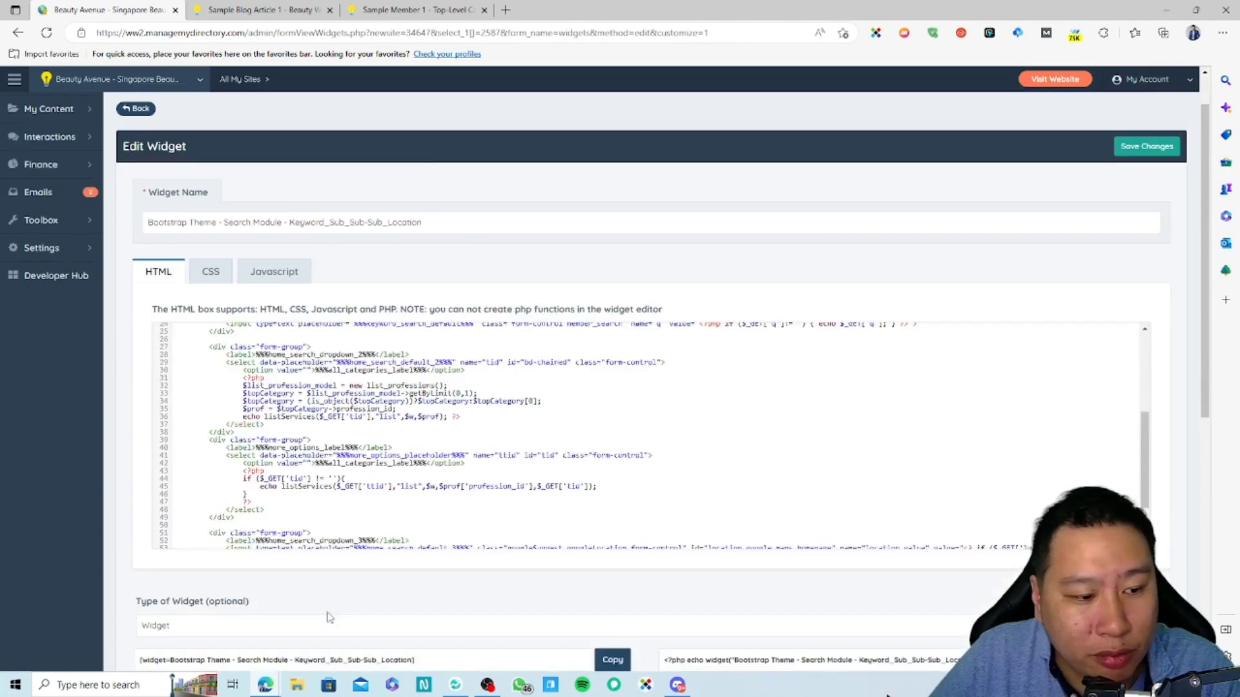
pyautogui.scroll(2, 329, 614)
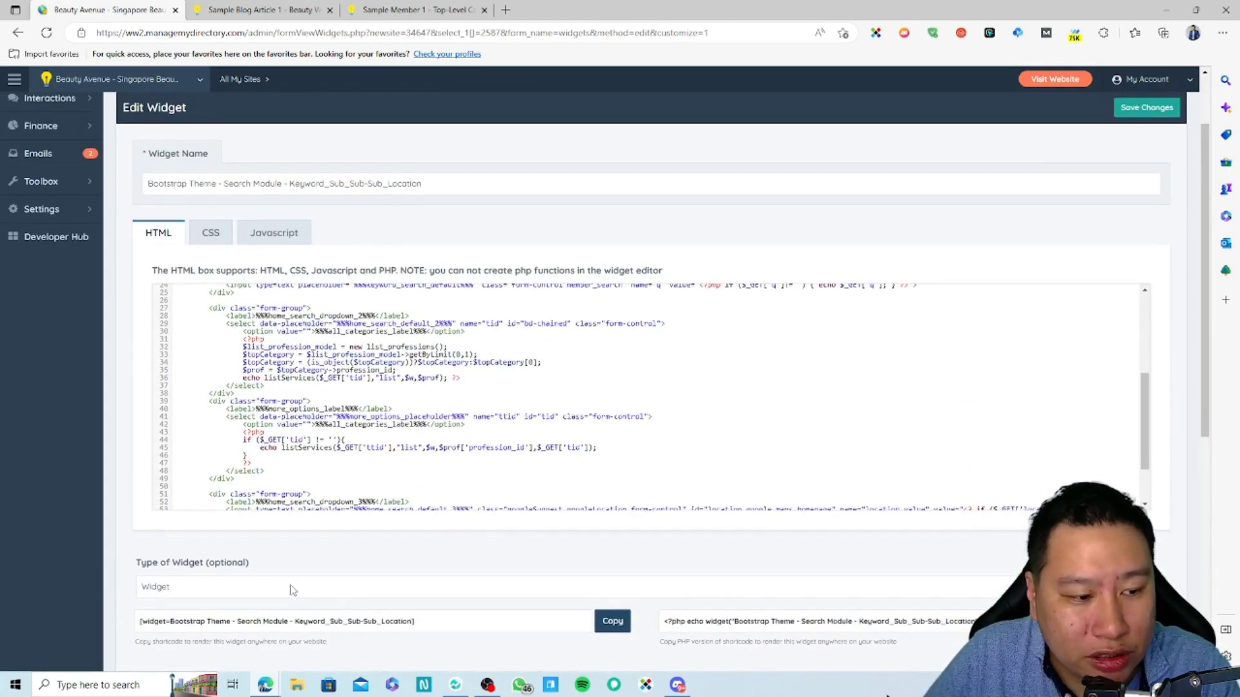
pyautogui.scroll(2, 283, 571)
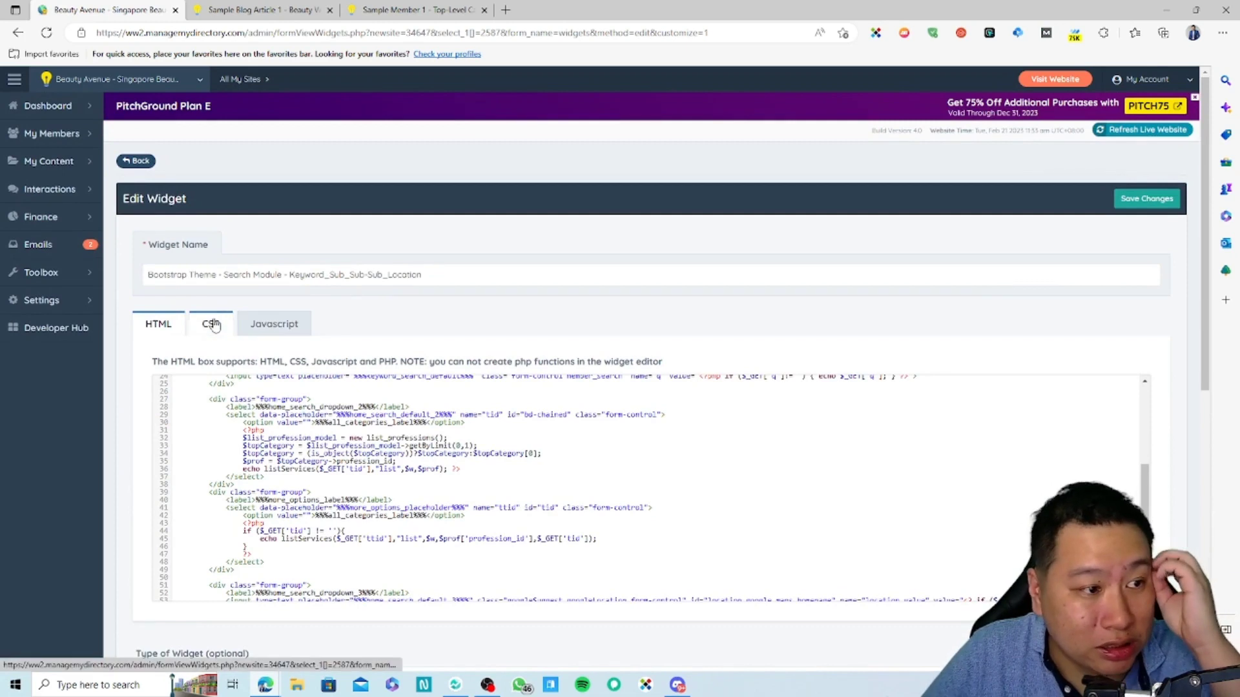
pyautogui.click(264, 330)
pyautogui.click(158, 328)
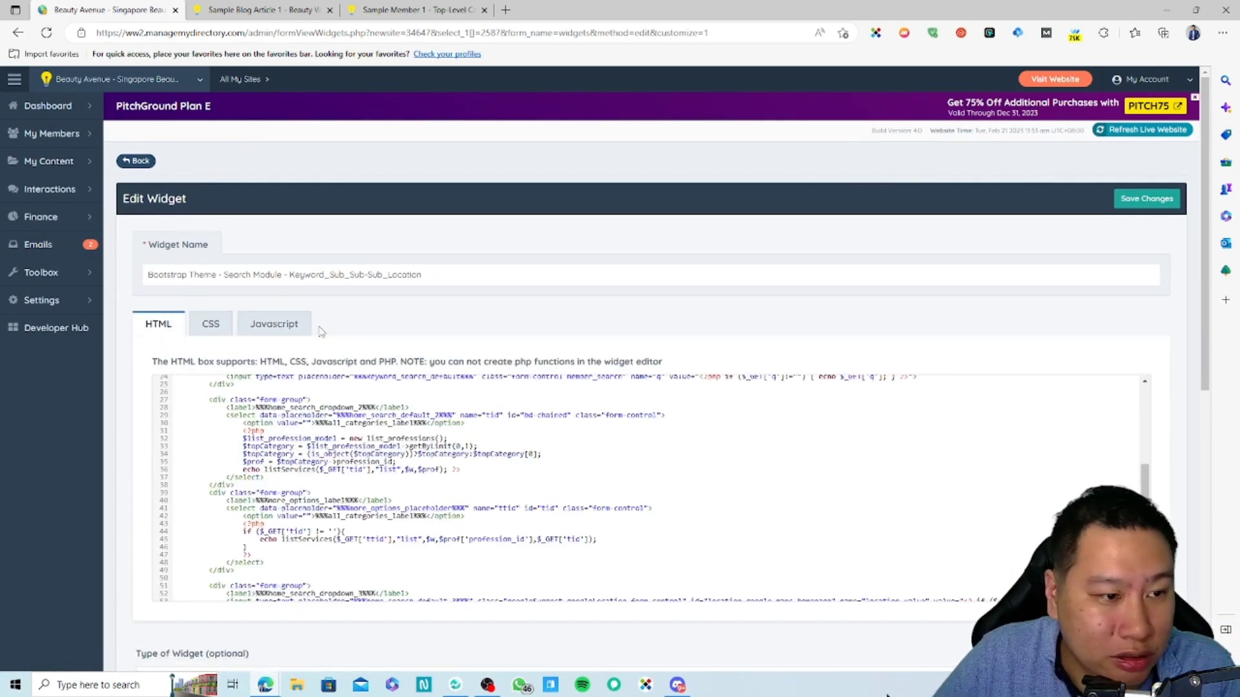
# Open the SEO Templates and customize the Member Profile - Main Listing template
pyautogui.moveTo(57, 284)
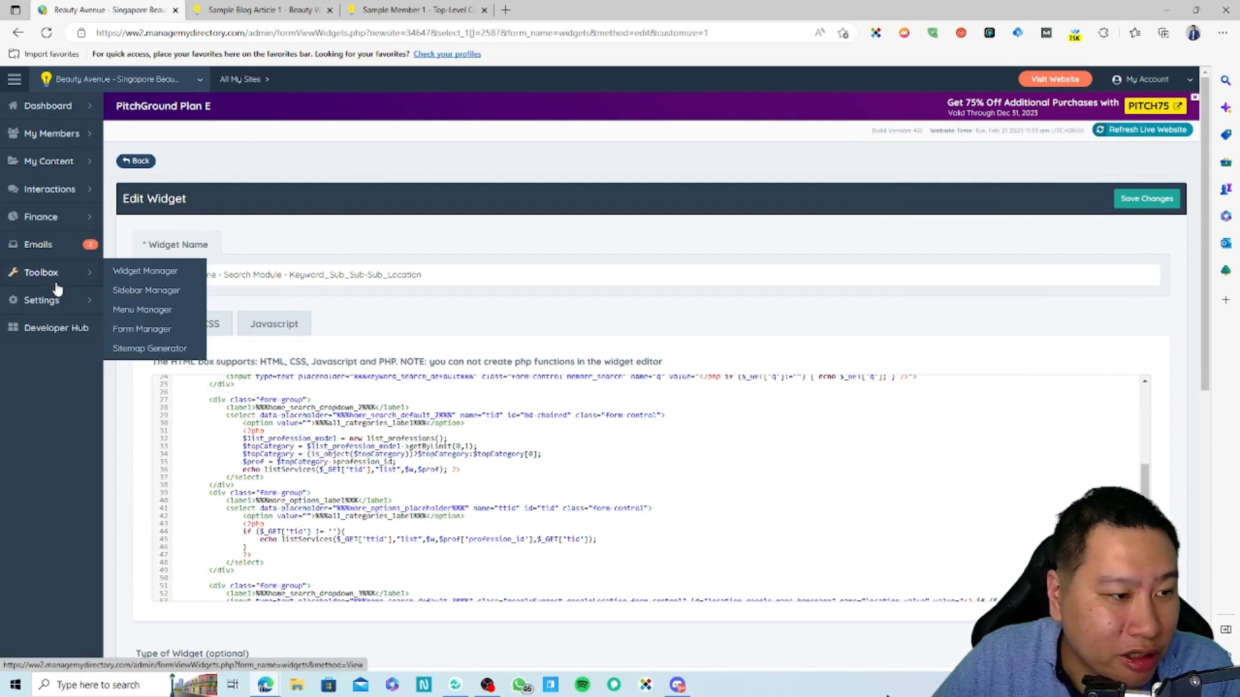
pyautogui.moveTo(68, 169)
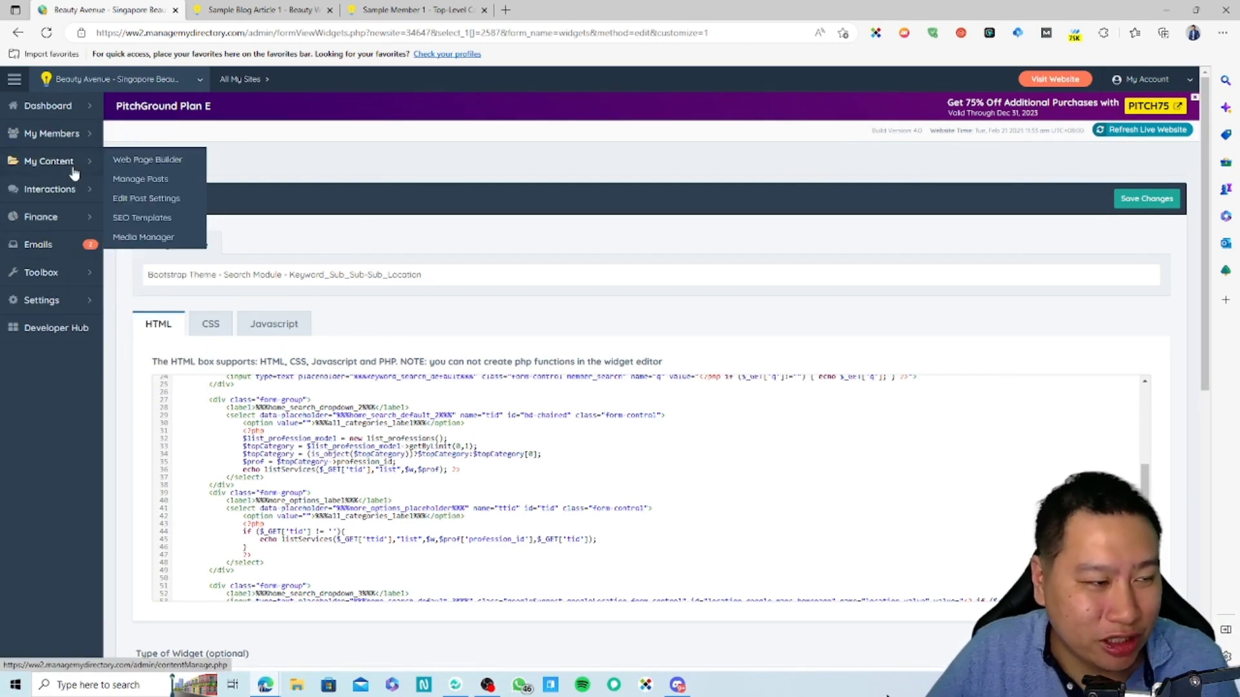
pyautogui.click(148, 223)
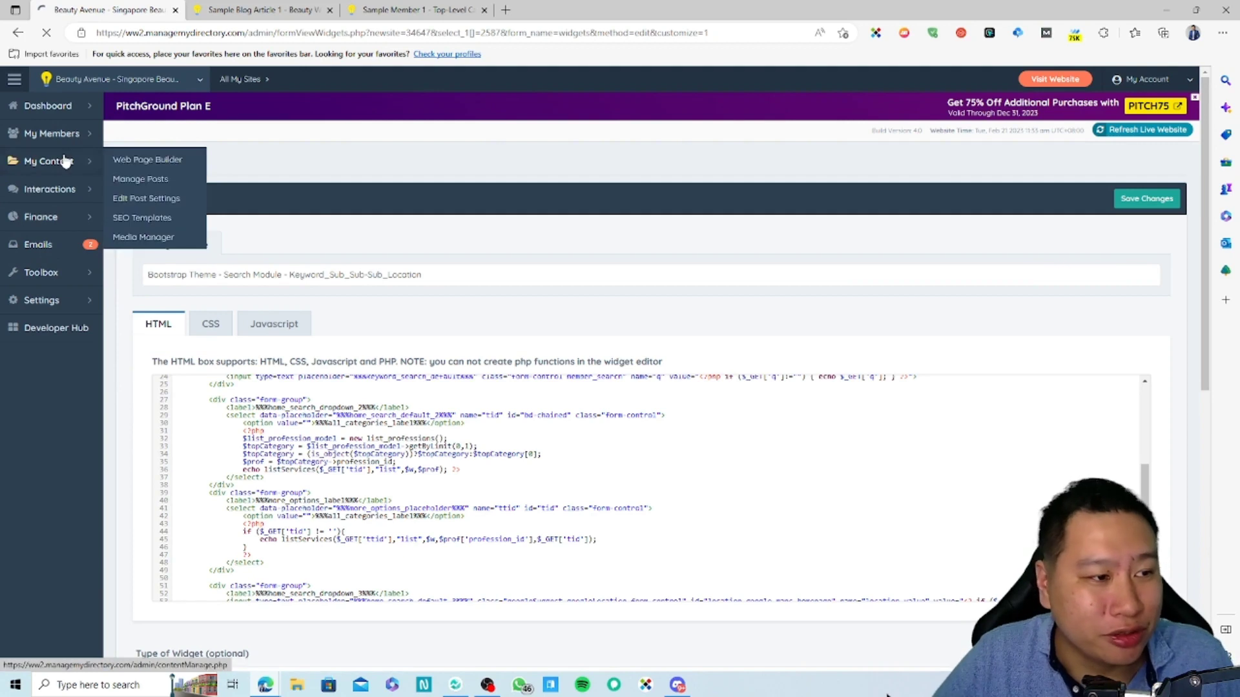
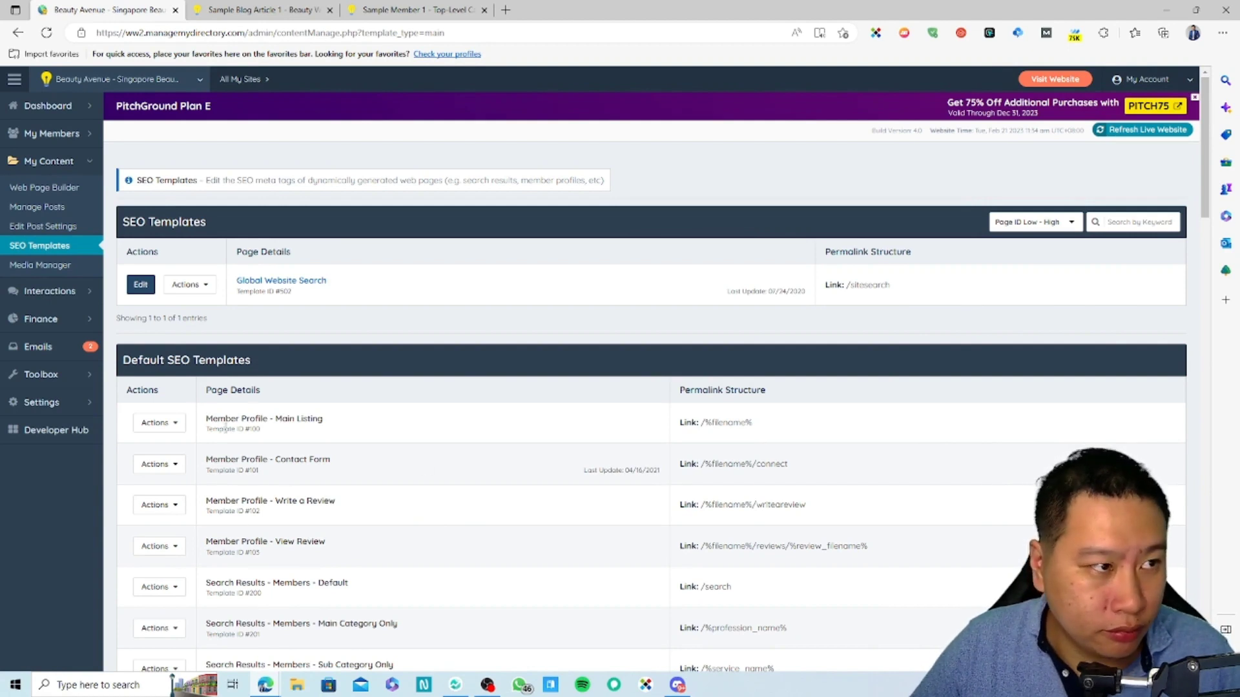
pyautogui.click(169, 424)
pyautogui.click(173, 449)
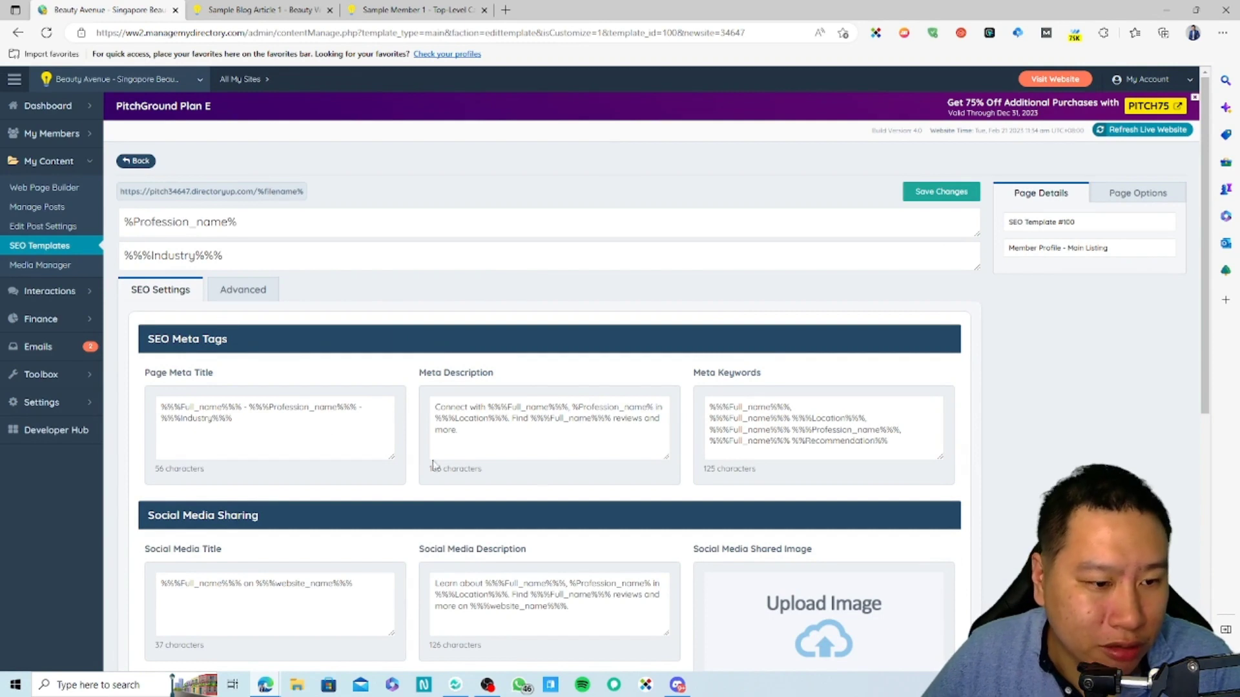
# Review the page meta title and meta description variables of the Member Profile - Main Listing SEO template
pyautogui.scroll(-3, 574, 496)
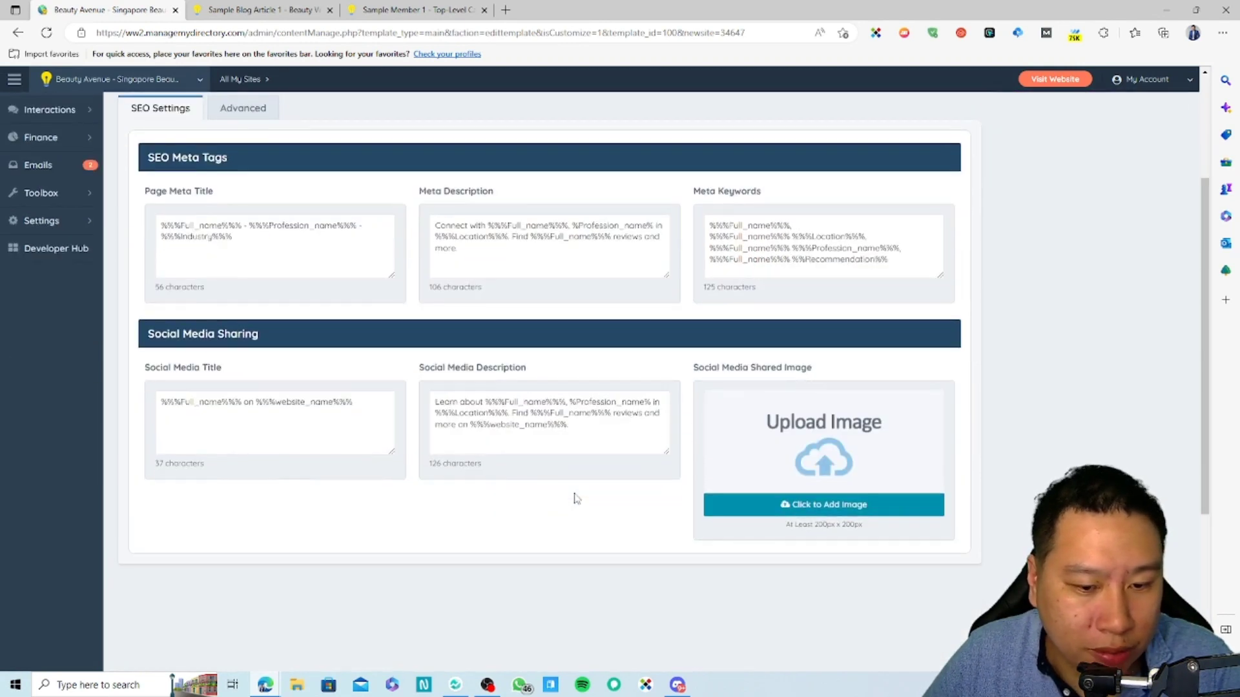
pyautogui.scroll(3, 577, 499)
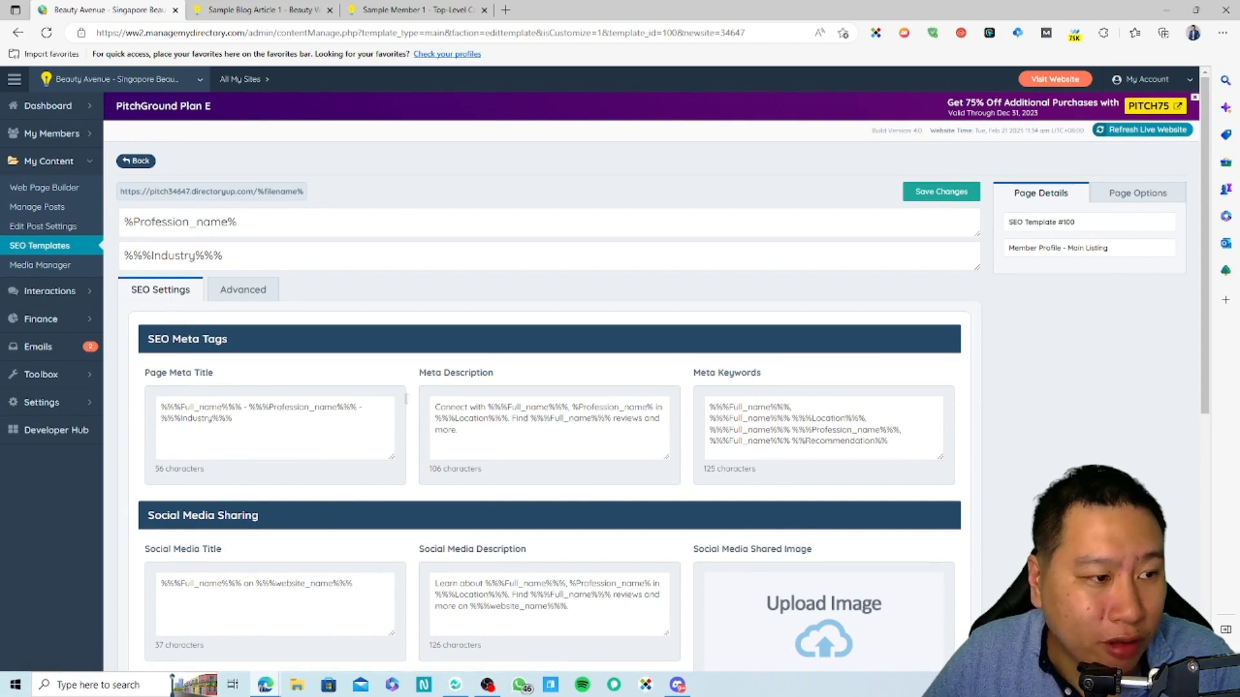
pyautogui.moveTo(161, 408); pyautogui.dragTo(286, 430)
pyautogui.click(286, 430)
pyautogui.scroll(-3, 421, 469)
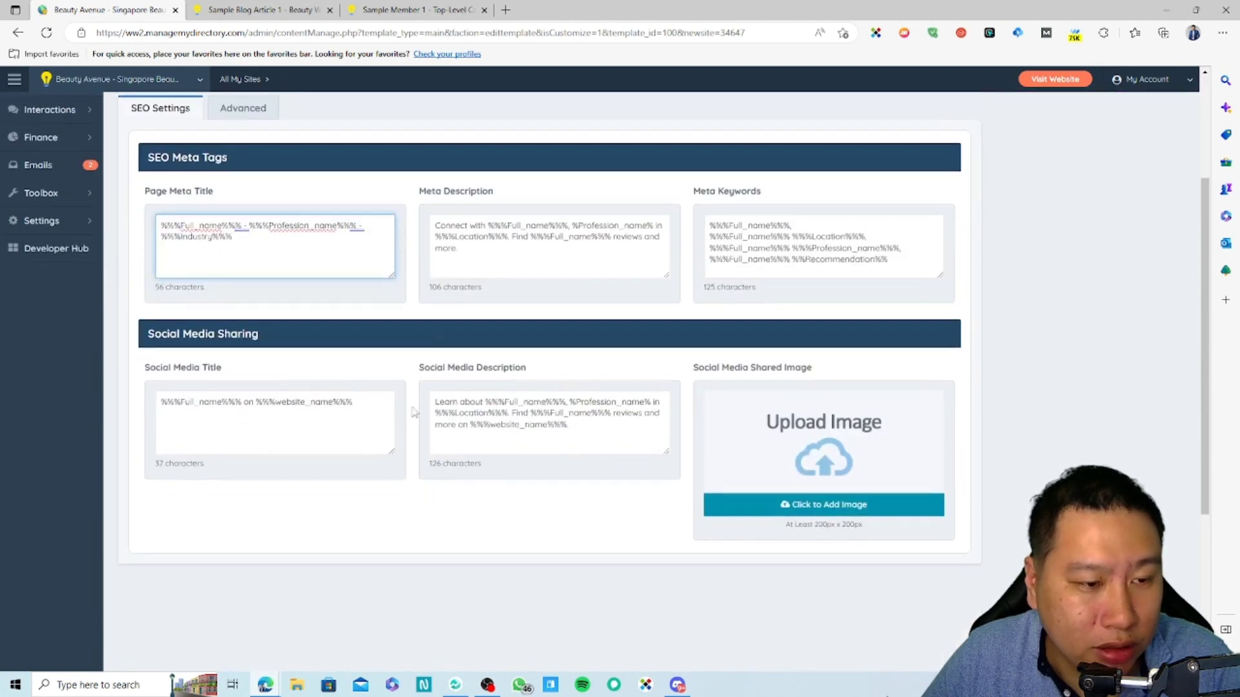
pyautogui.moveTo(501, 252); pyautogui.dragTo(428, 229)
pyautogui.click(521, 247)
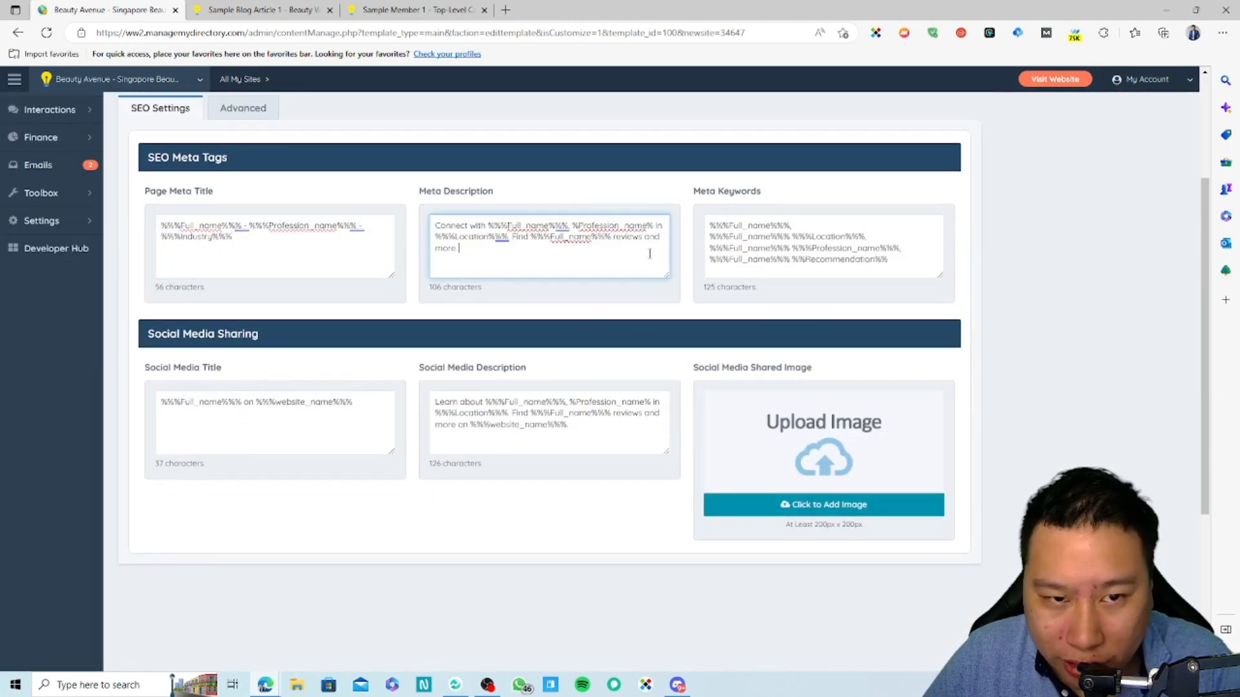
# Review the template's meta keywords and its social media sharing title and description
pyautogui.click(315, 401)
pyautogui.click(718, 226)
pyautogui.click(831, 259)
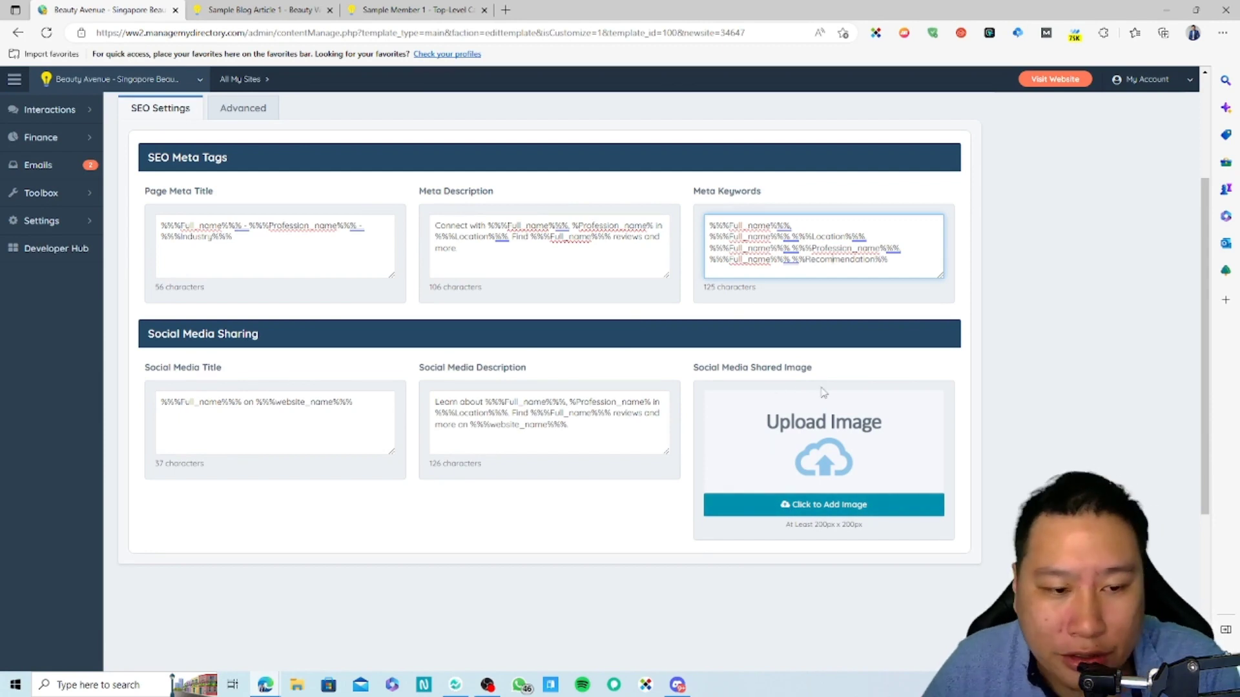
pyautogui.moveTo(569, 434); pyautogui.dragTo(433, 396)
pyautogui.click(496, 495)
pyautogui.scroll(3, 650, 423)
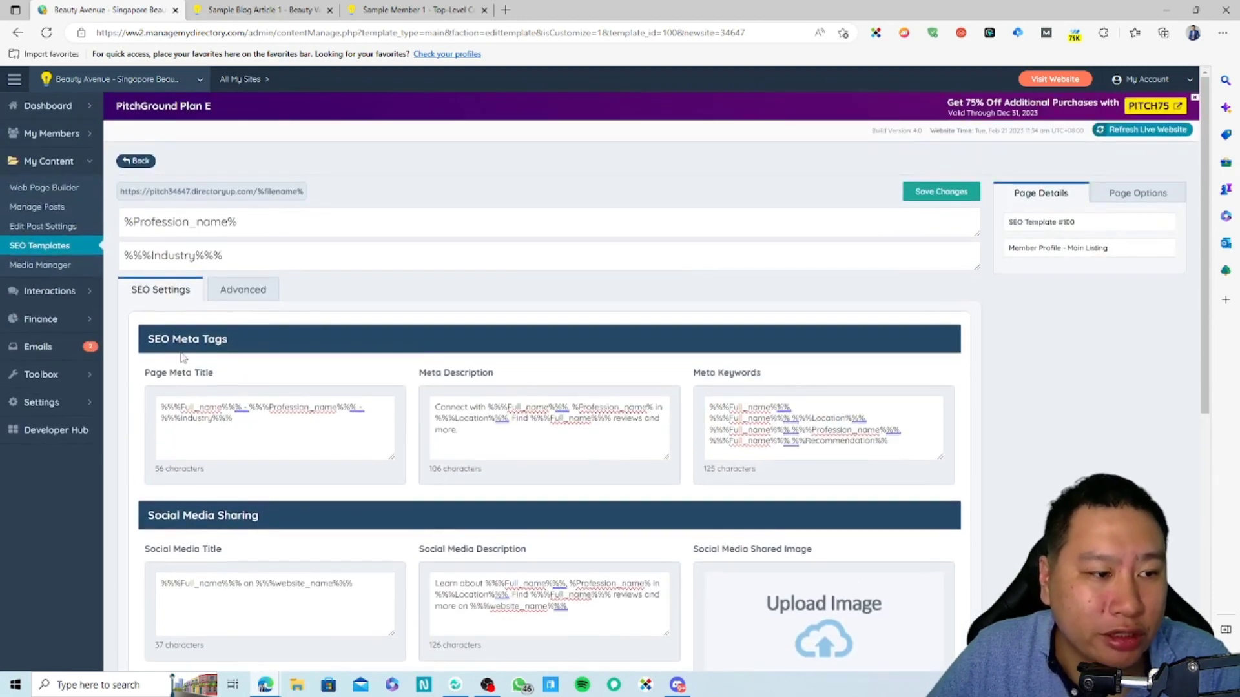
# Examine the template's advanced settings for page-level CSS styles, HEAD tags and footer JavaScript
pyautogui.click(243, 289)
pyautogui.scroll(-5, 281, 452)
pyautogui.scroll(4, 263, 450)
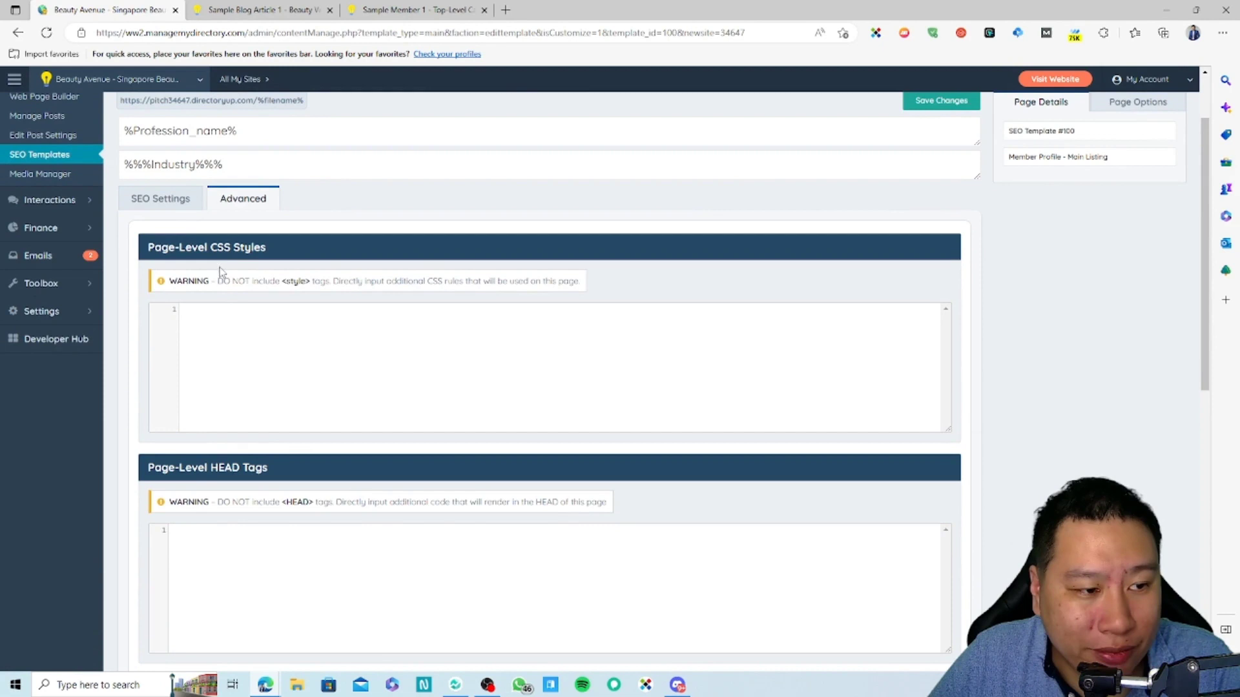
pyautogui.scroll(-6, 302, 387)
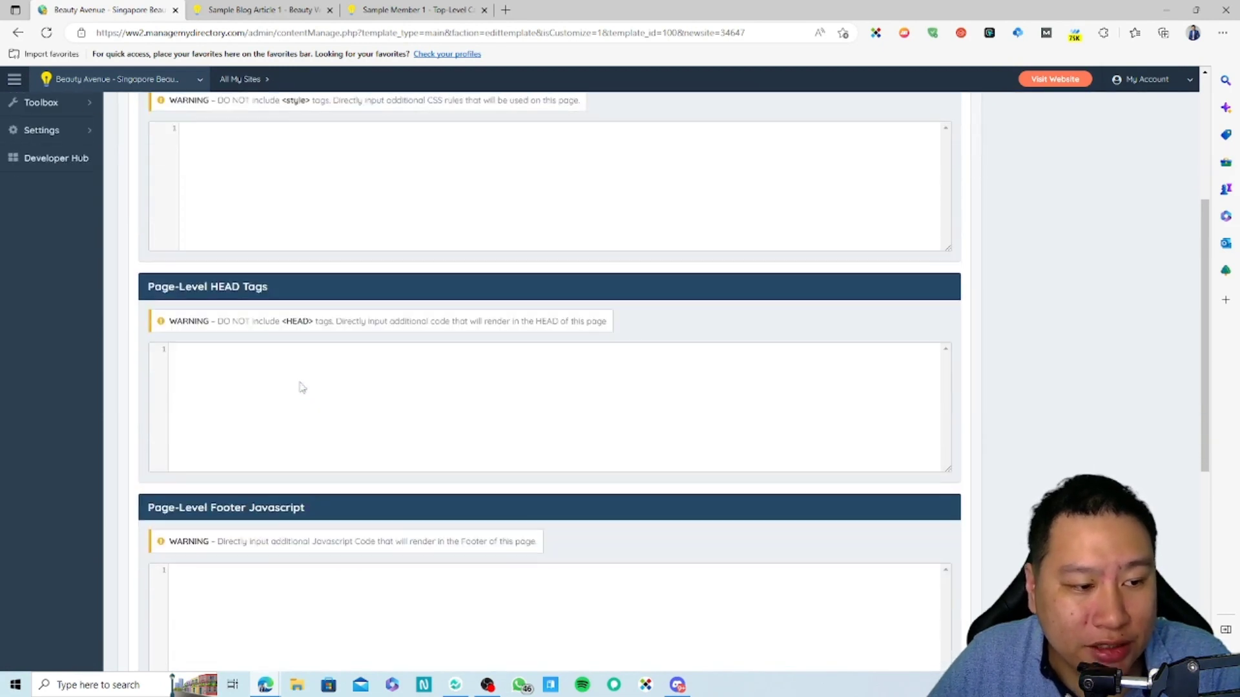
# Return to the template's SEO settings and review its page details and page display options
pyautogui.scroll(3, 302, 387)
pyautogui.scroll(8, 312, 481)
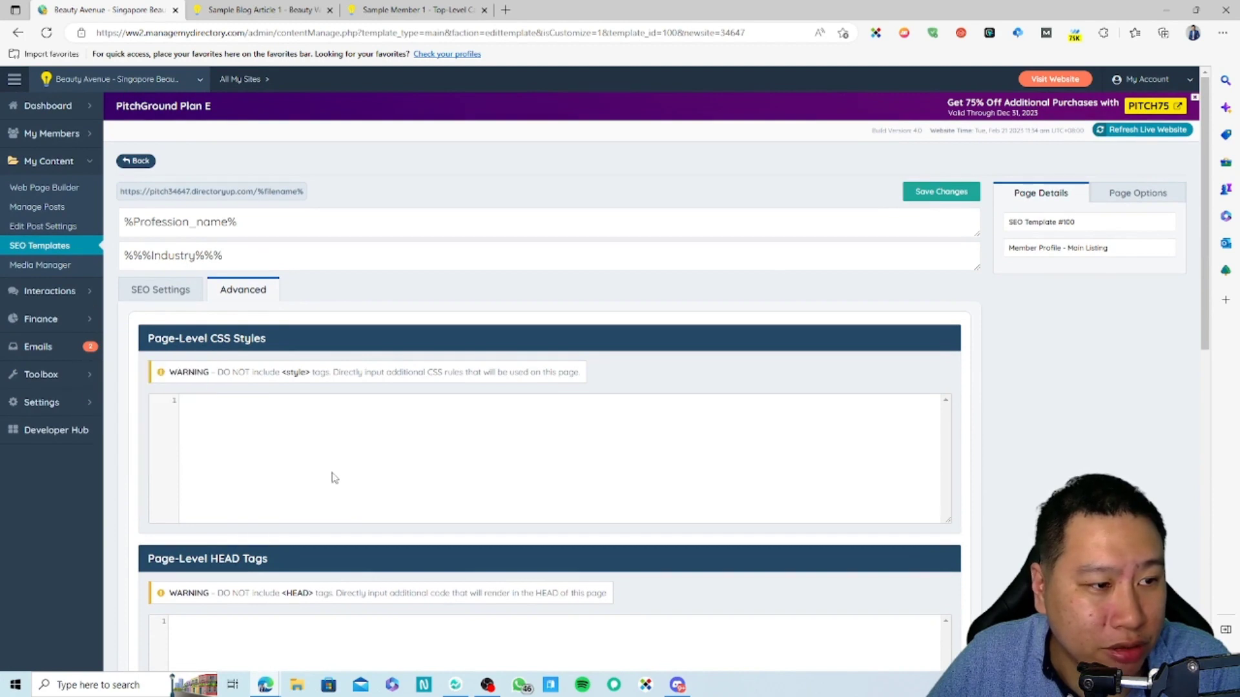
pyautogui.click(165, 290)
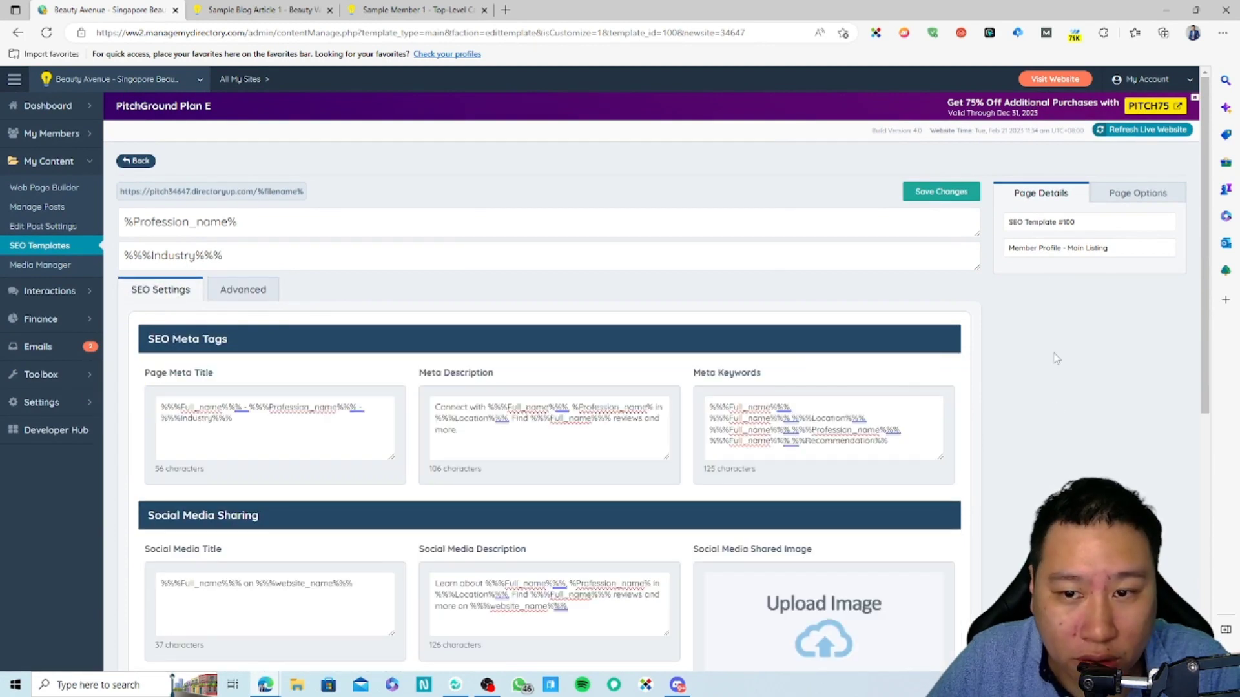
pyautogui.click(1065, 224)
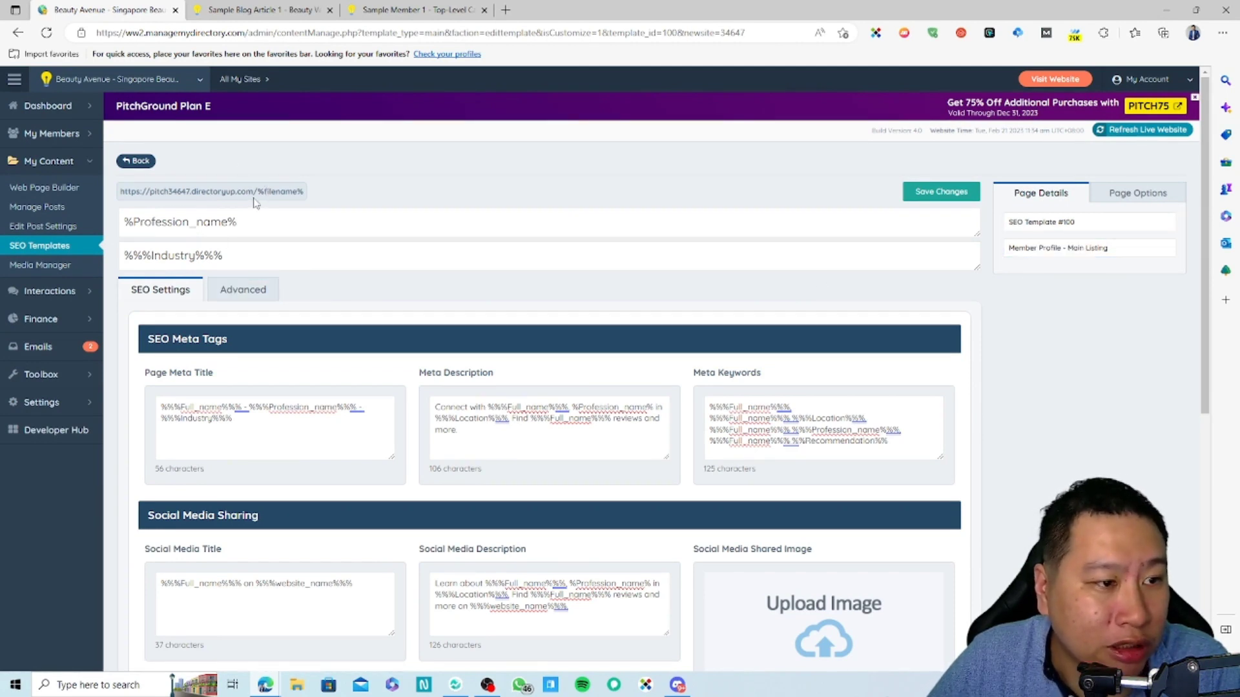
pyautogui.click(1125, 194)
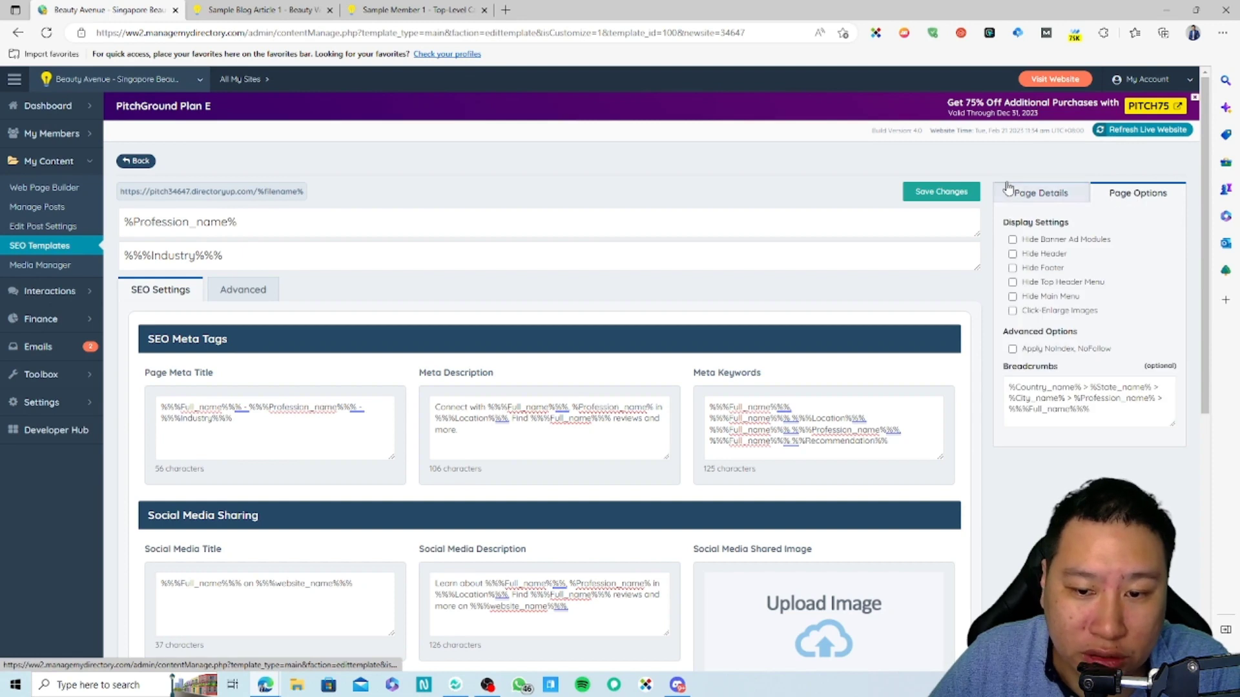
pyautogui.click(1025, 192)
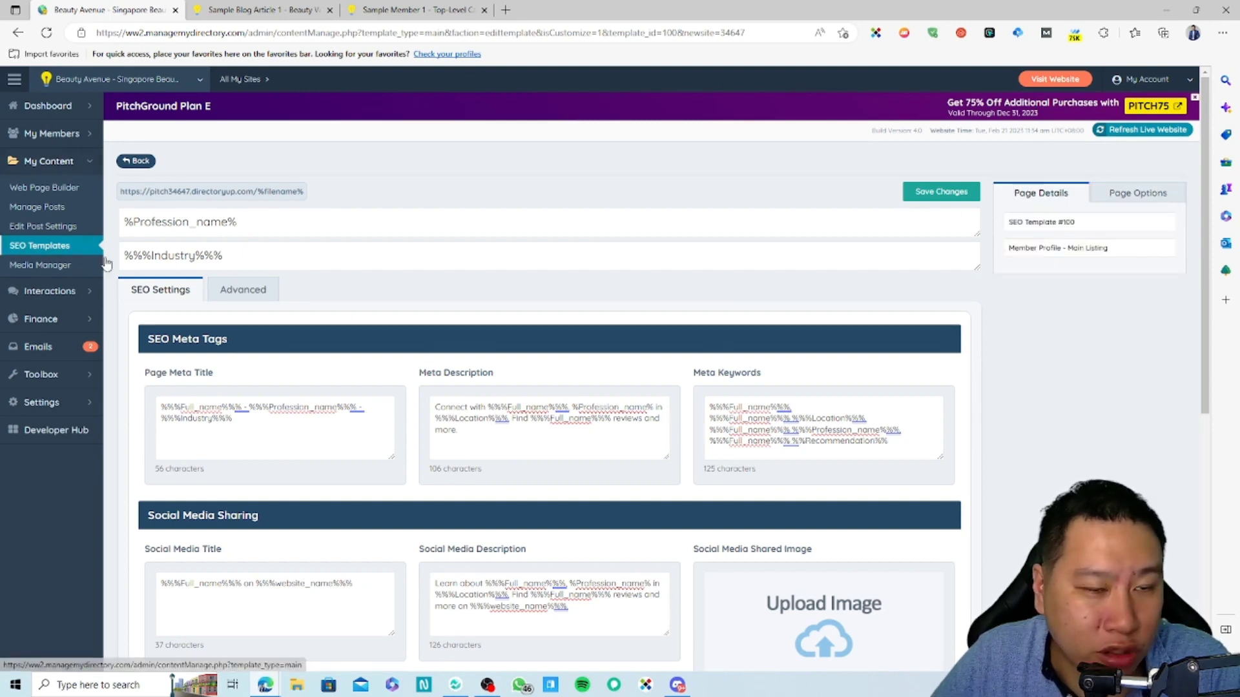
# Open the Member Leads list under Interactions to view the sample lead
pyautogui.moveTo(54, 353)
pyautogui.moveTo(44, 307)
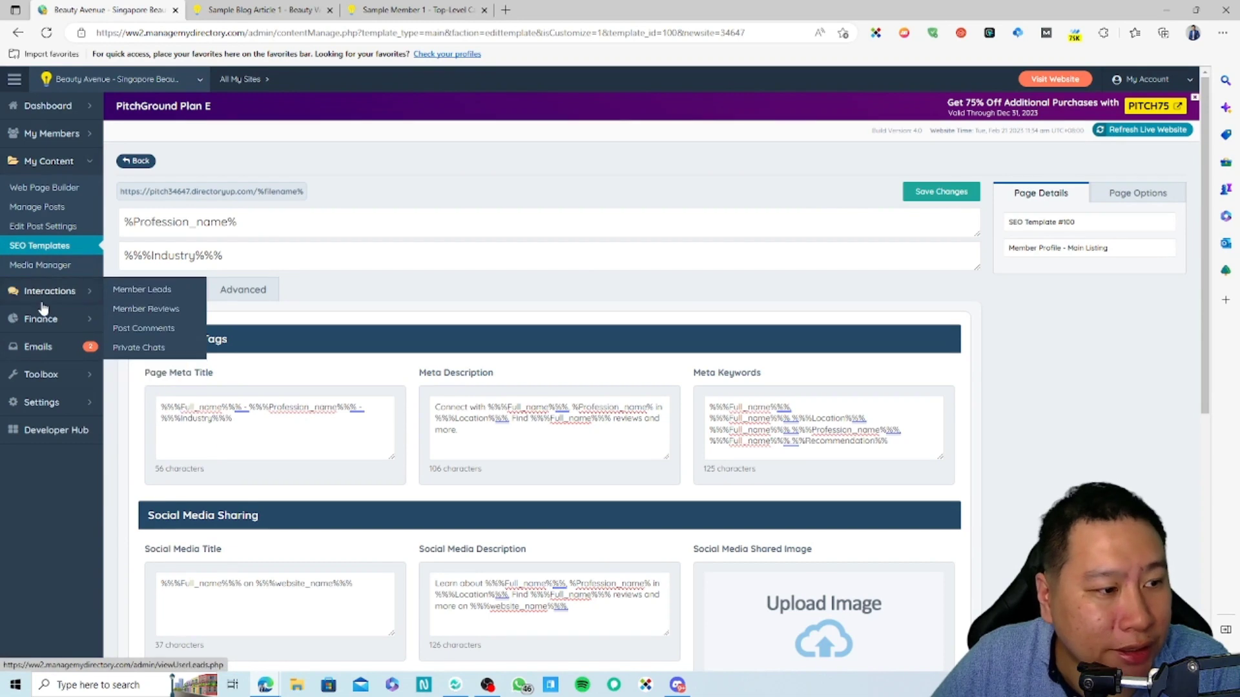
pyautogui.click(141, 292)
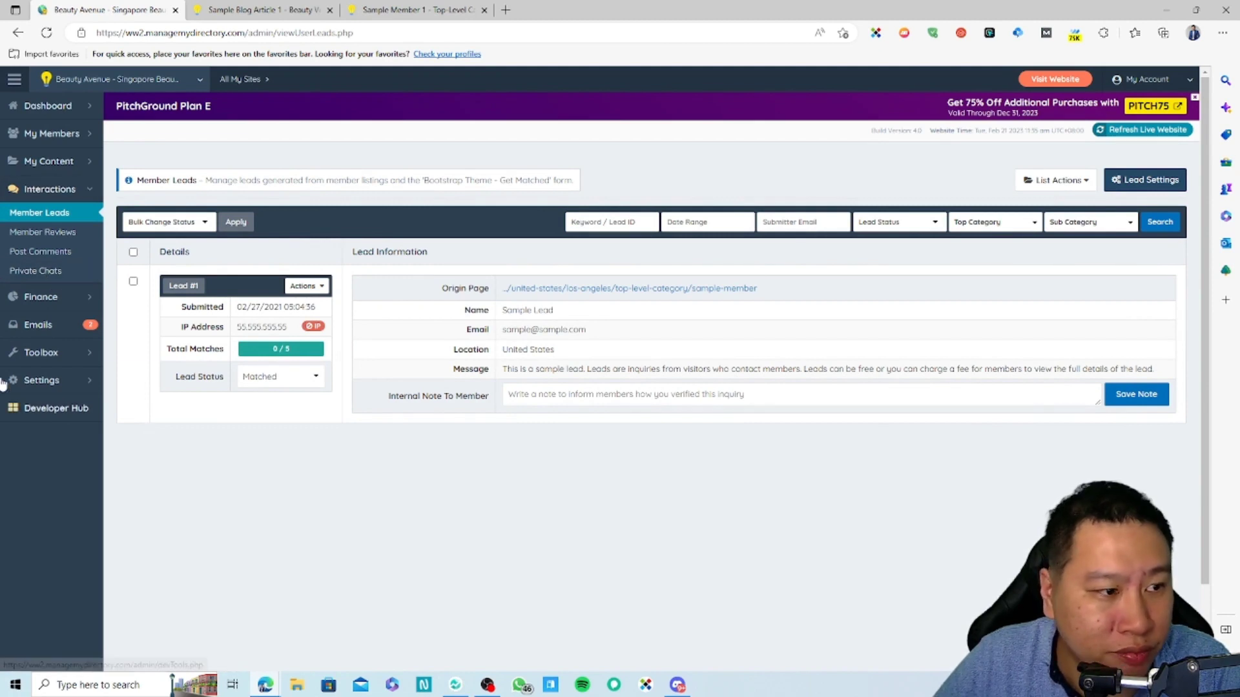
# Open the Membership Plans under Finance and review each plan's post publishing, pricing and search rules
pyautogui.moveTo(47, 310)
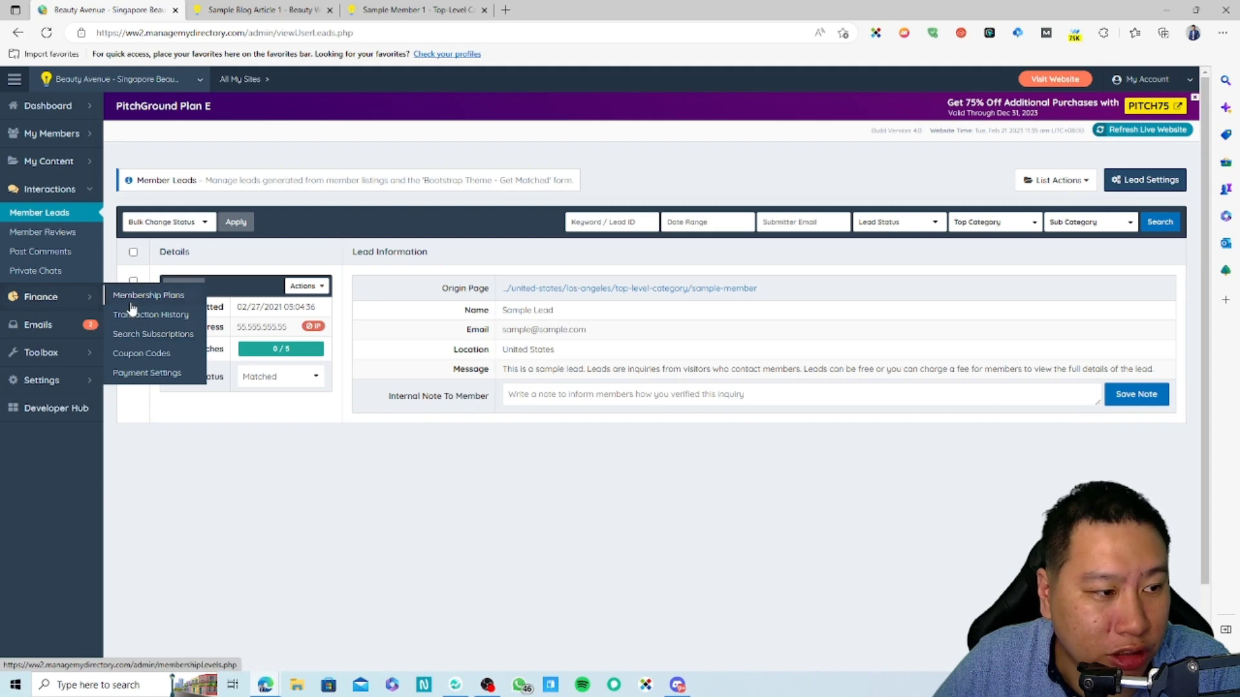
pyautogui.click(133, 305)
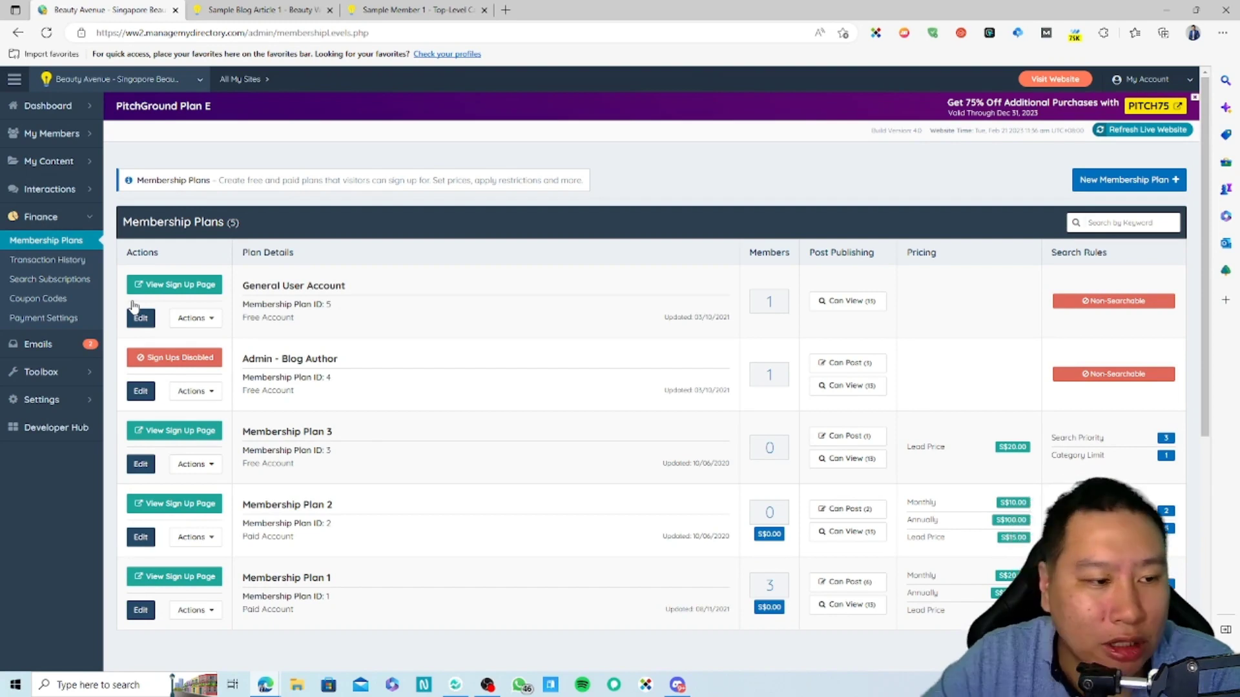
pyautogui.scroll(-2, 499, 387)
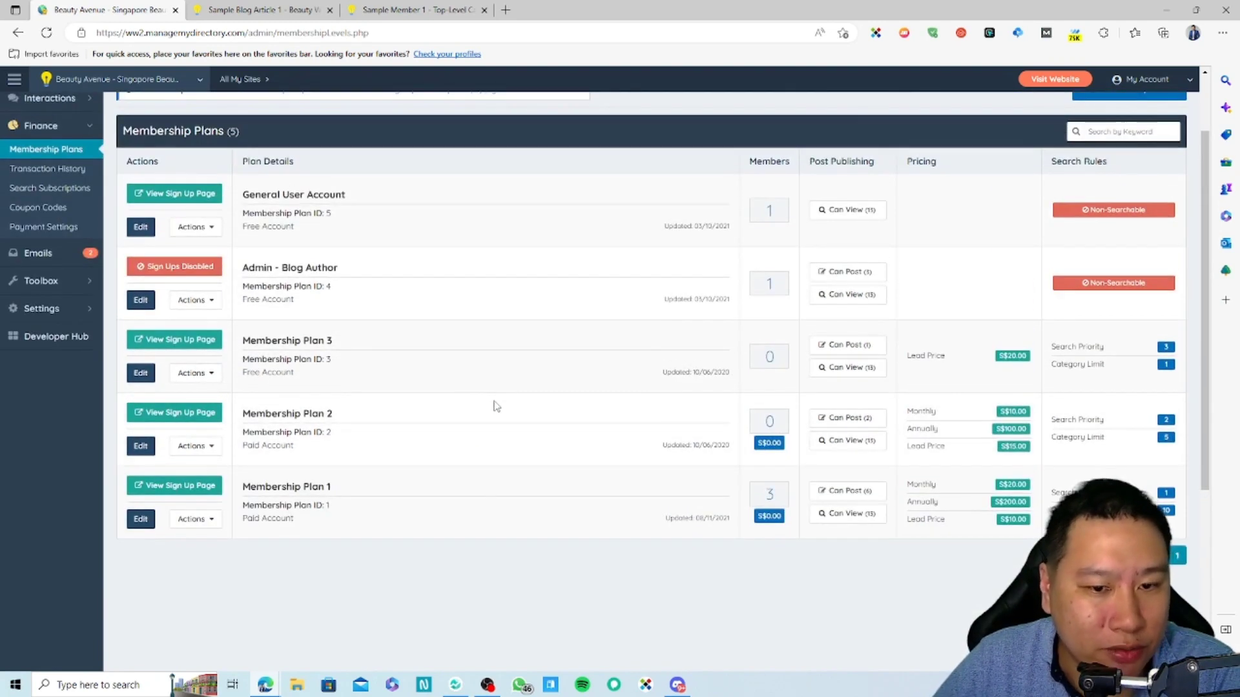
pyautogui.scroll(2, 496, 405)
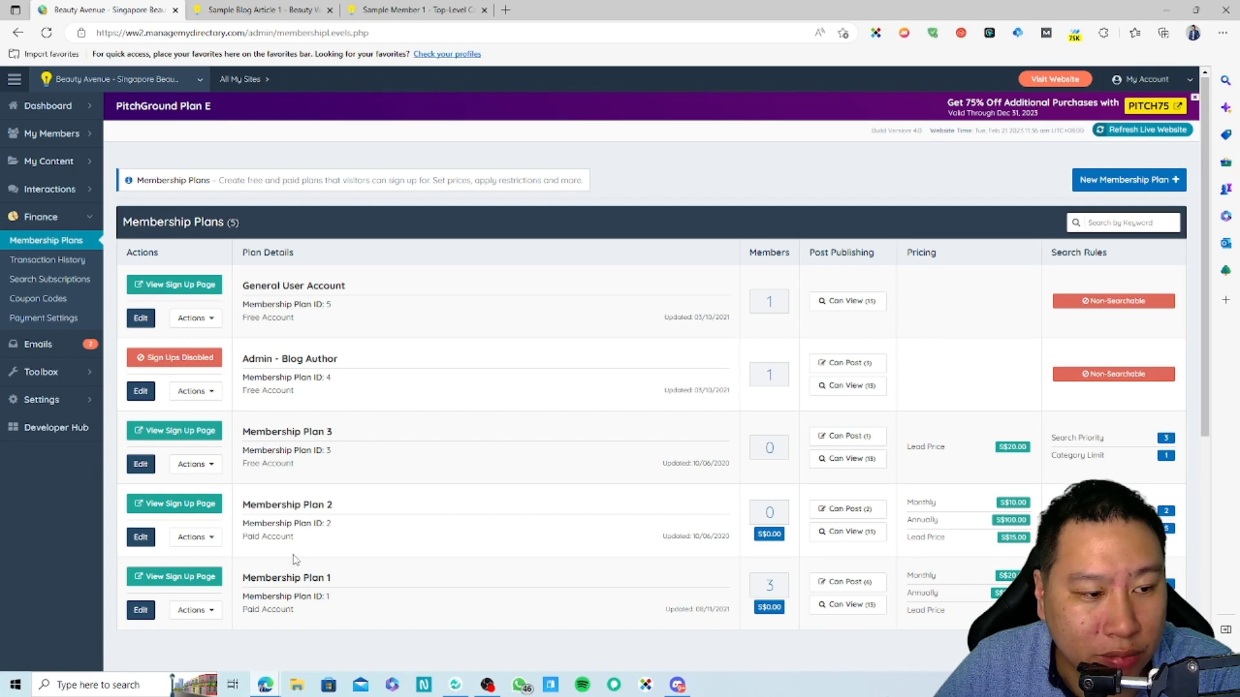
pyautogui.scroll(-2, 781, 556)
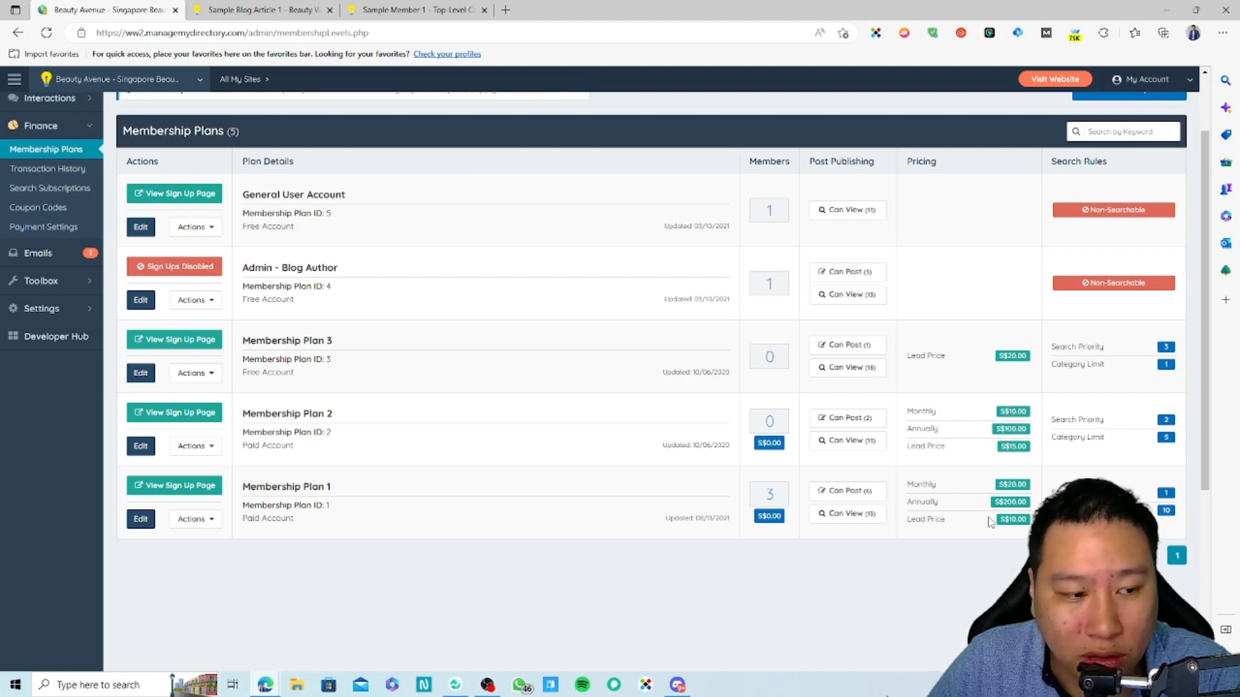
# Open the Payment Settings and list the payment gateways that can be added
pyautogui.click(49, 233)
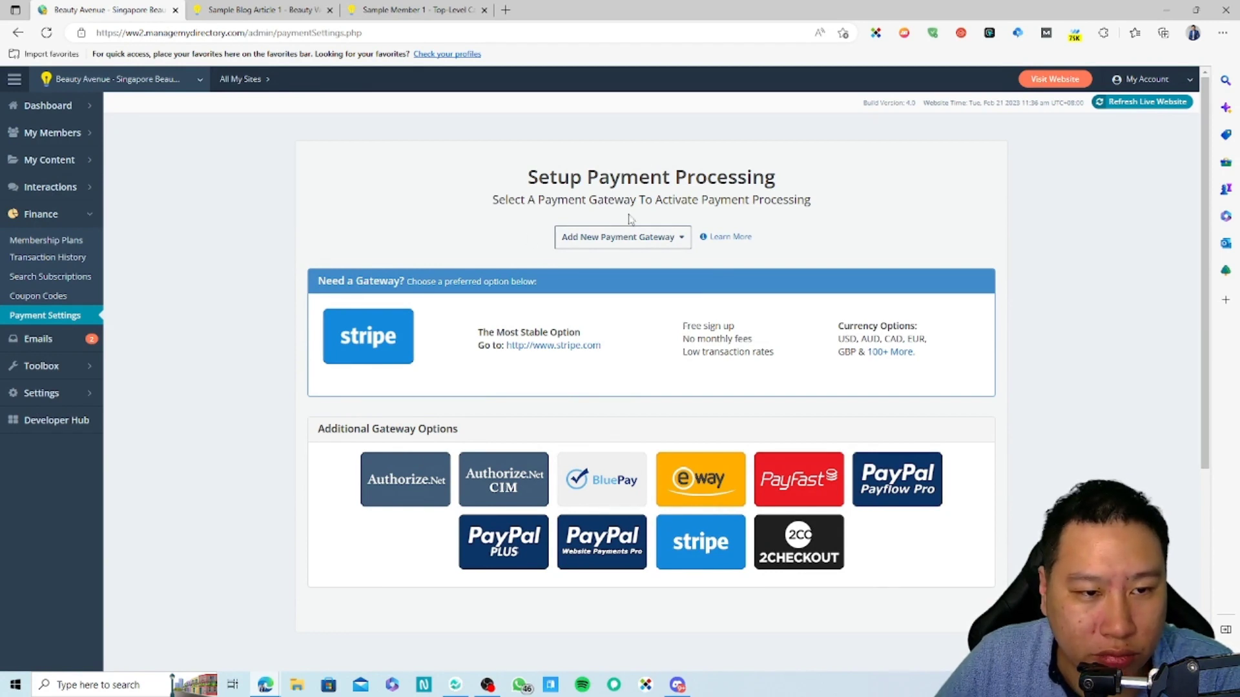
pyautogui.click(622, 237)
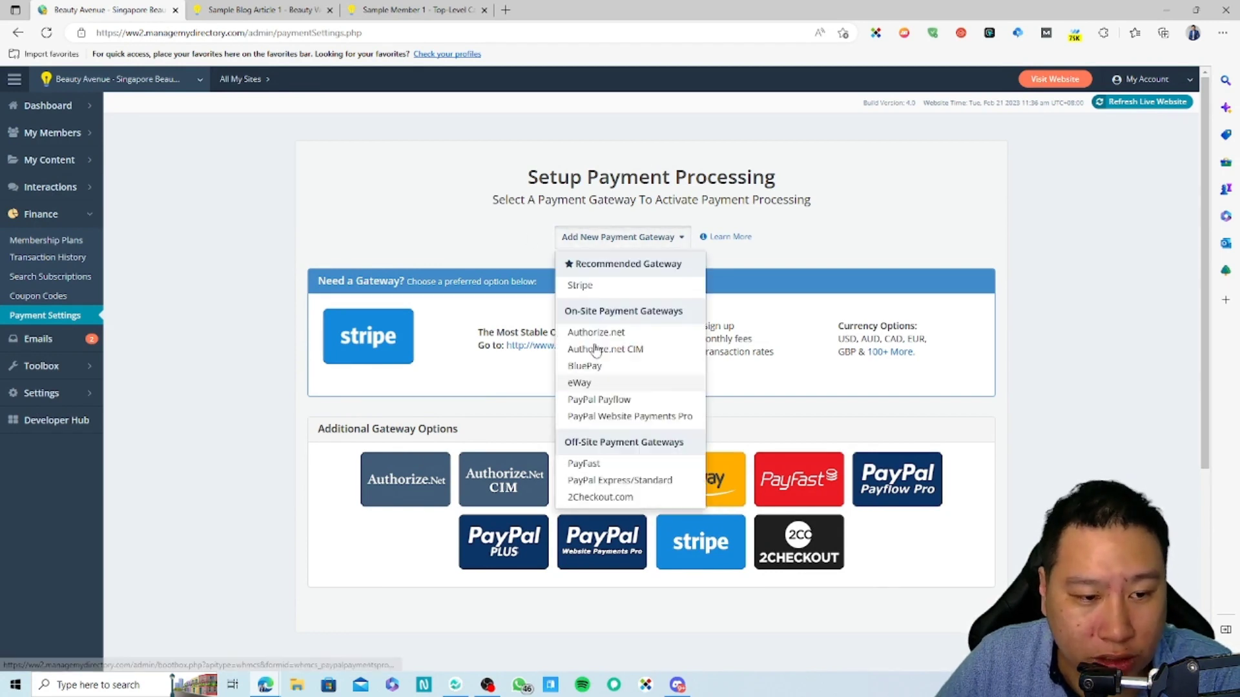
# Start a new coupon code and inspect its discount type and recurring payment options
pyautogui.click(83, 295)
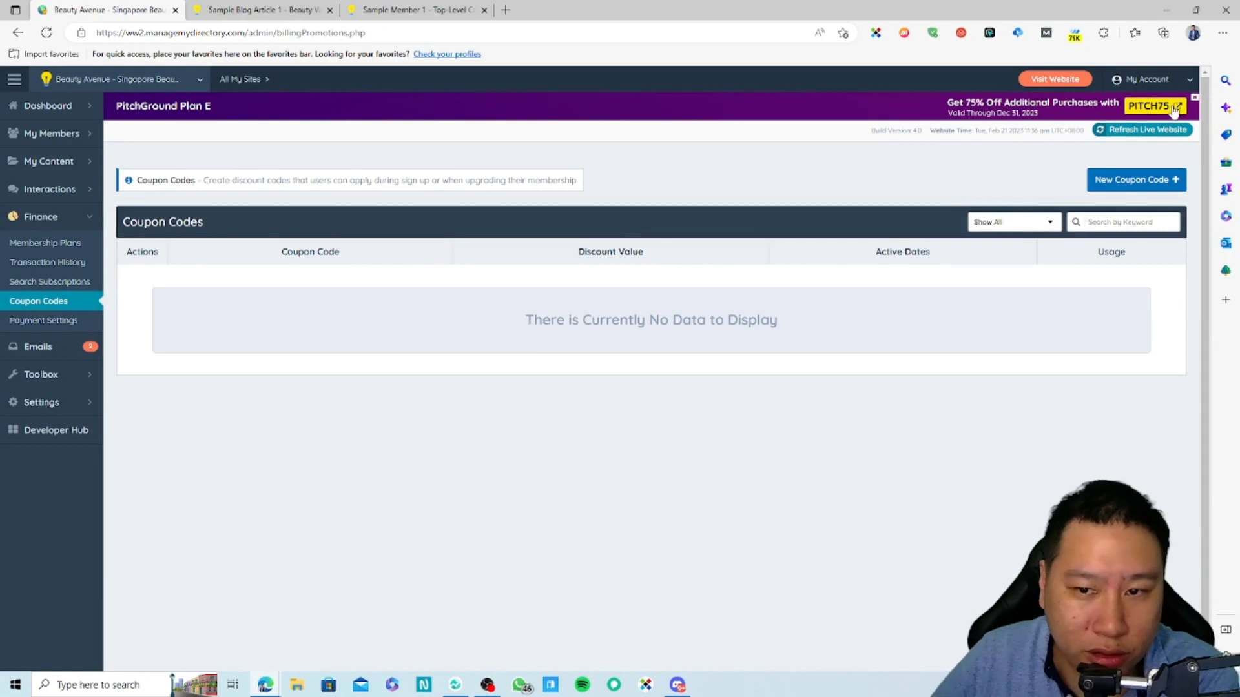
pyautogui.click(1123, 179)
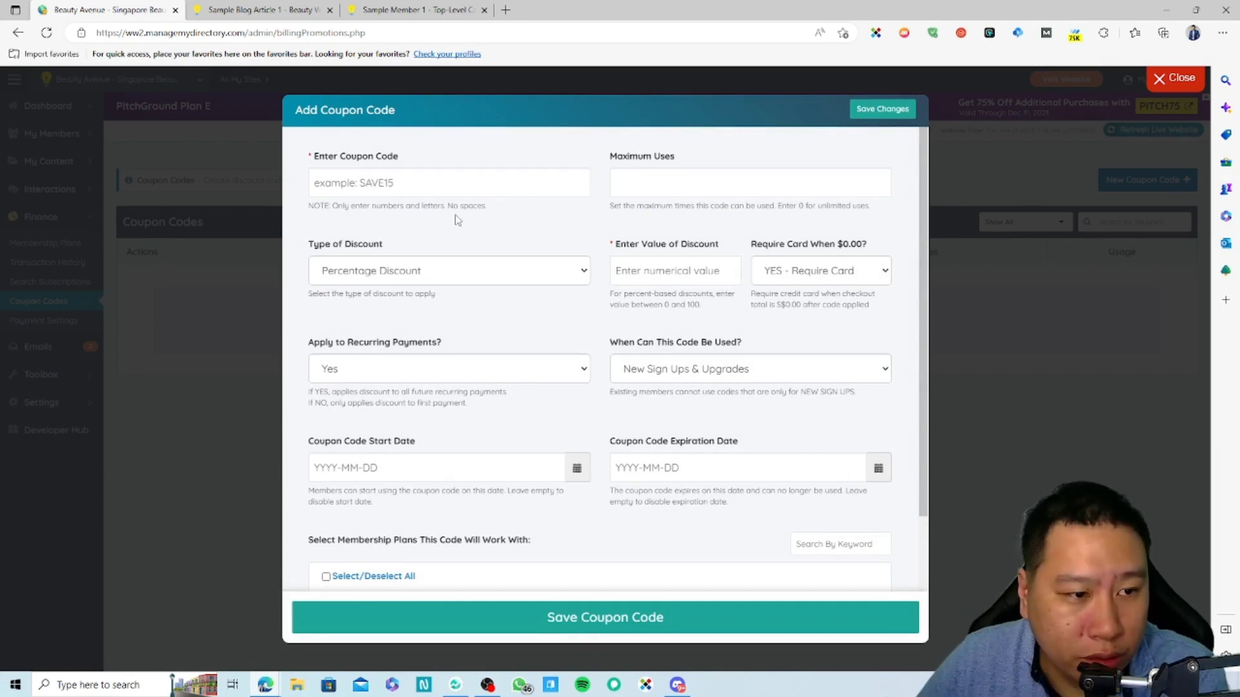
pyautogui.click(411, 272)
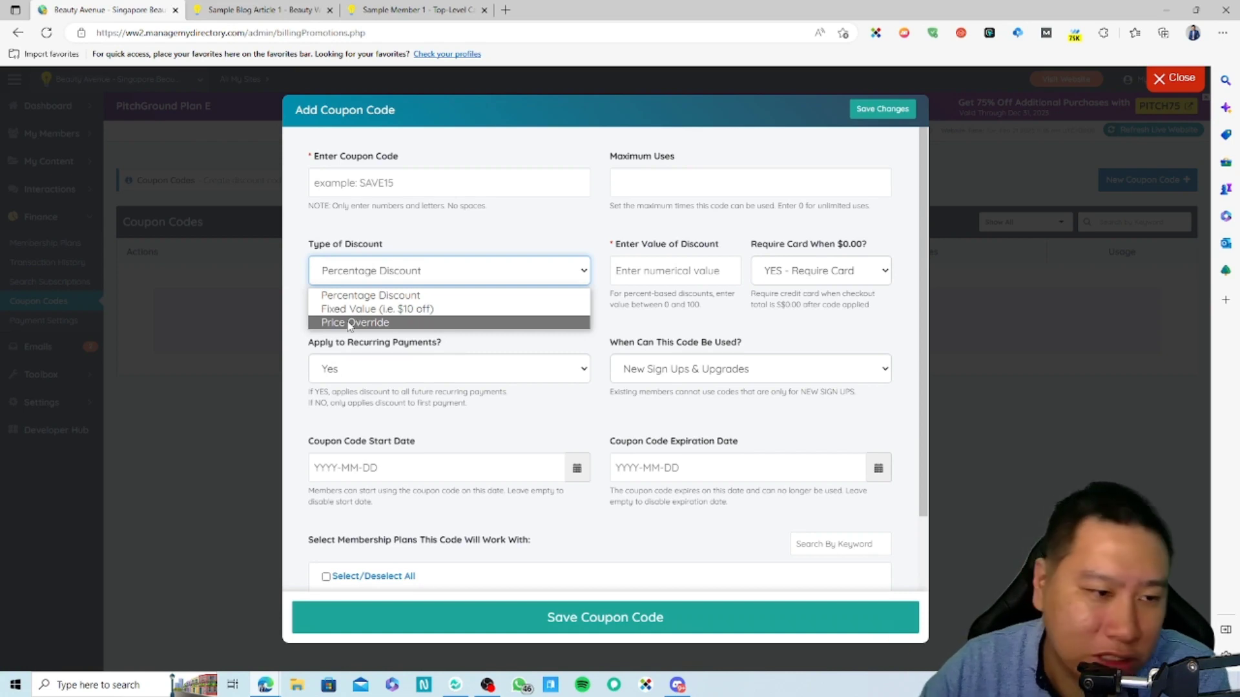
pyautogui.click(338, 352)
pyautogui.click(377, 362)
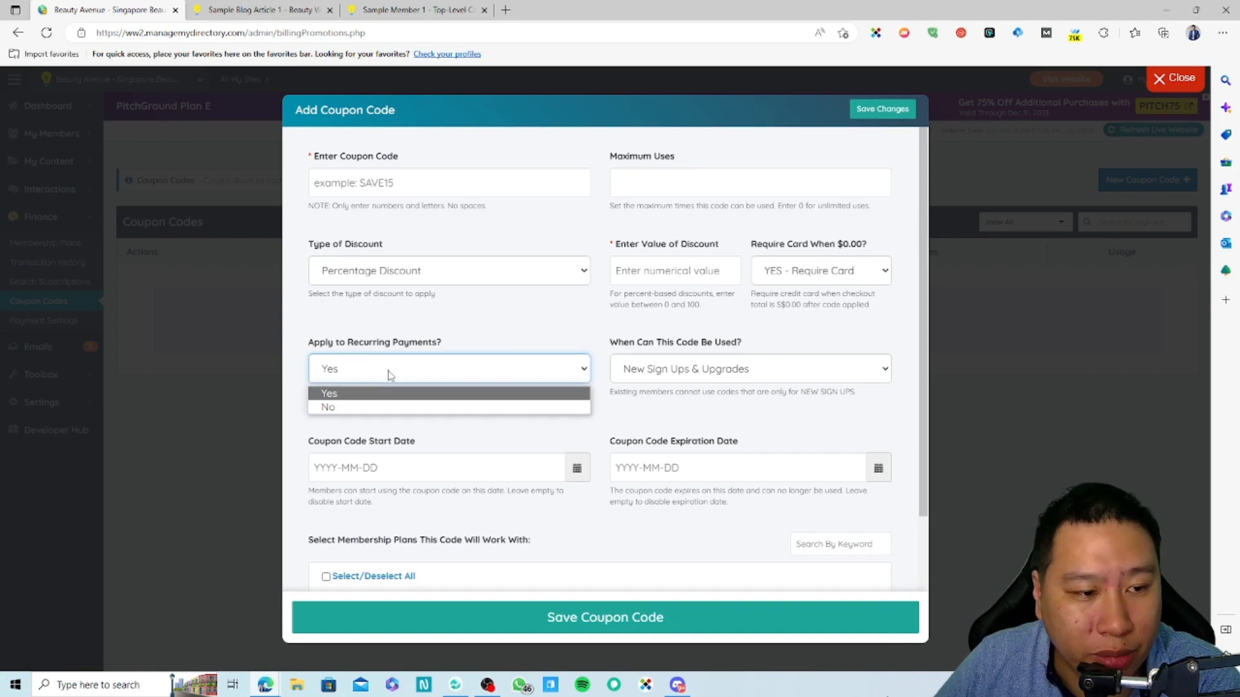
pyautogui.click(390, 376)
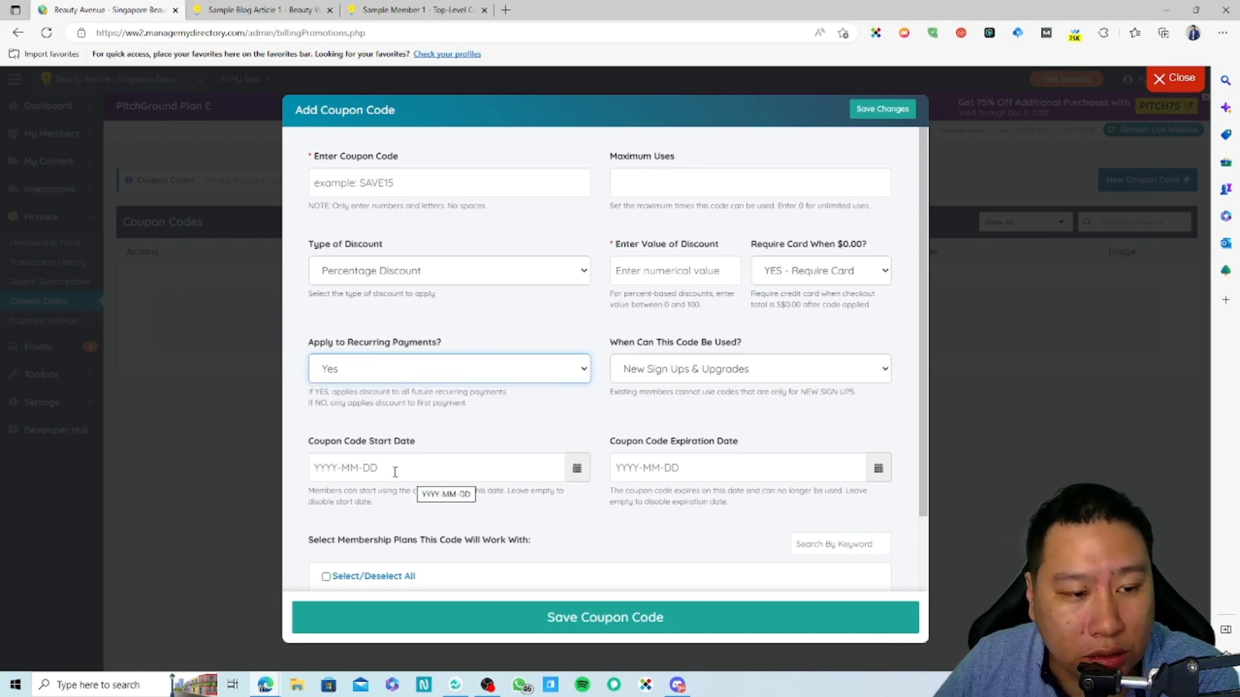
pyautogui.click(341, 393)
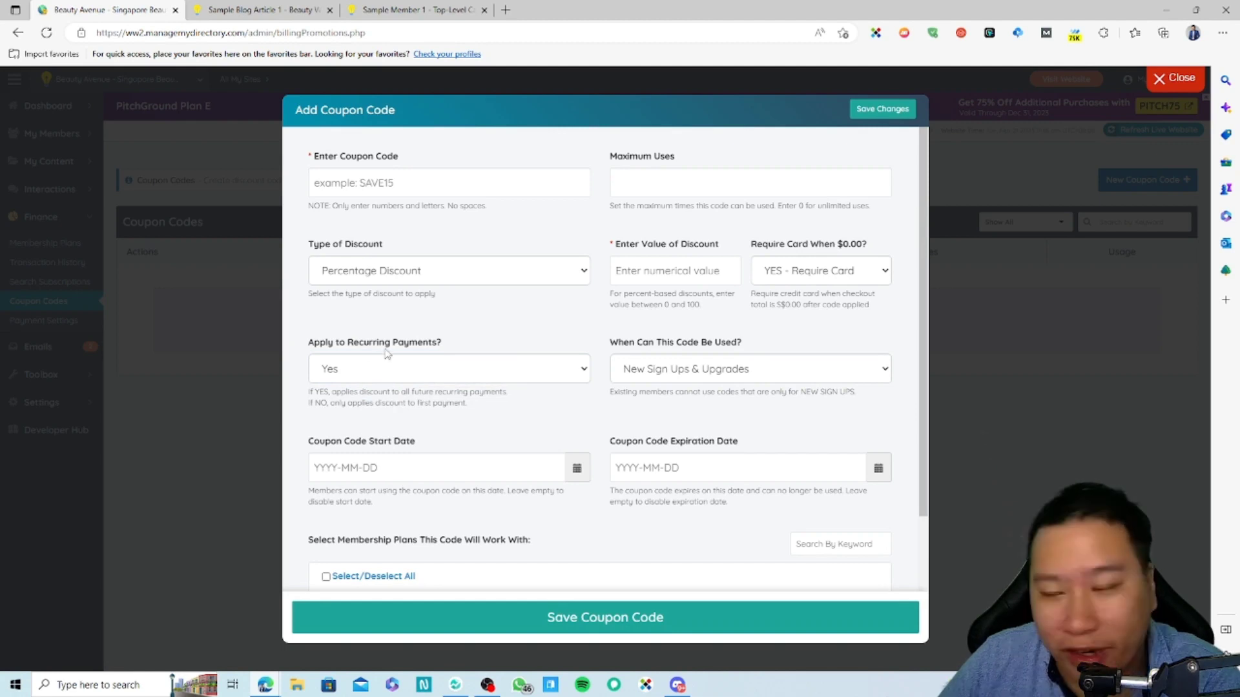
pyautogui.click(374, 284)
pyautogui.click(373, 284)
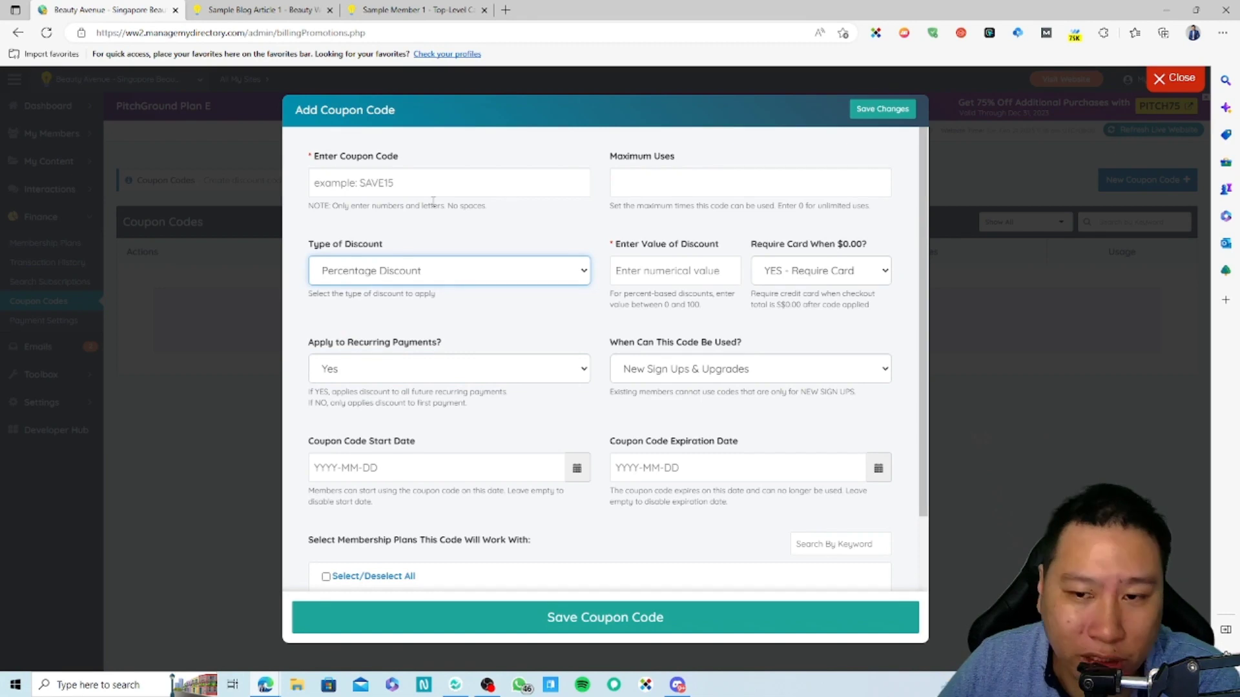
# Switch the coupon's Apply to Recurring Payments setting to No and back to Yes
pyautogui.click(446, 368)
pyautogui.click(373, 405)
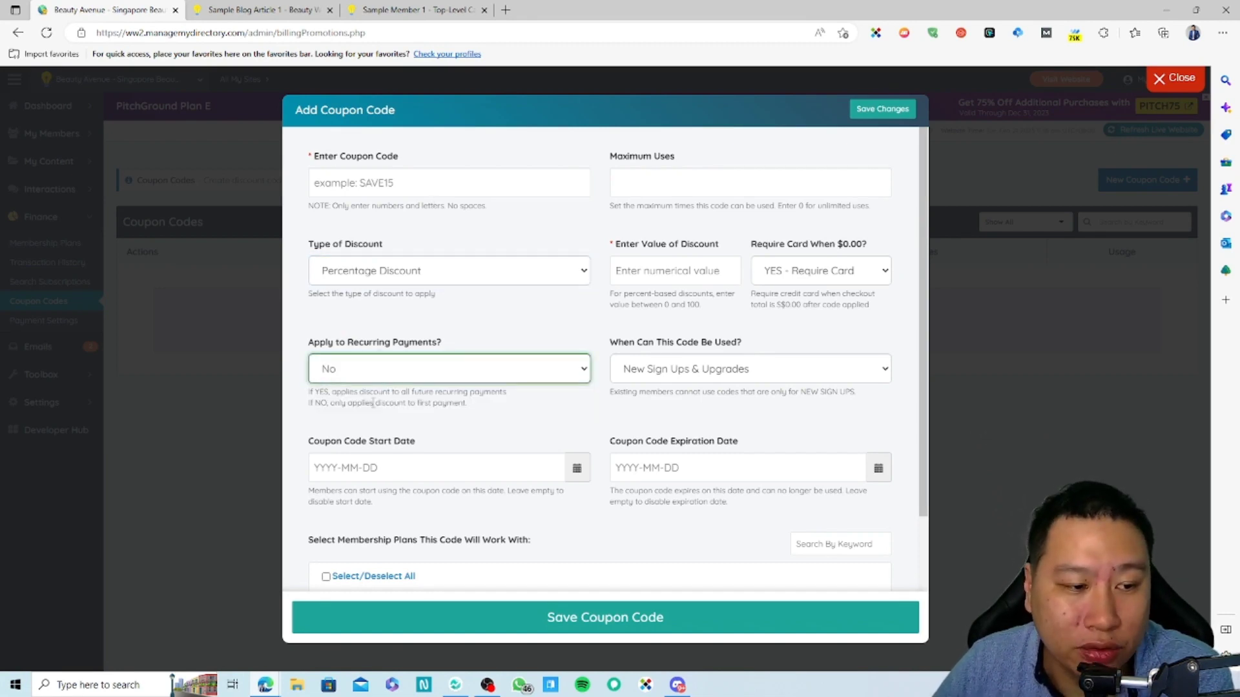
pyautogui.moveTo(340, 403); pyautogui.dragTo(424, 429)
pyautogui.click(411, 432)
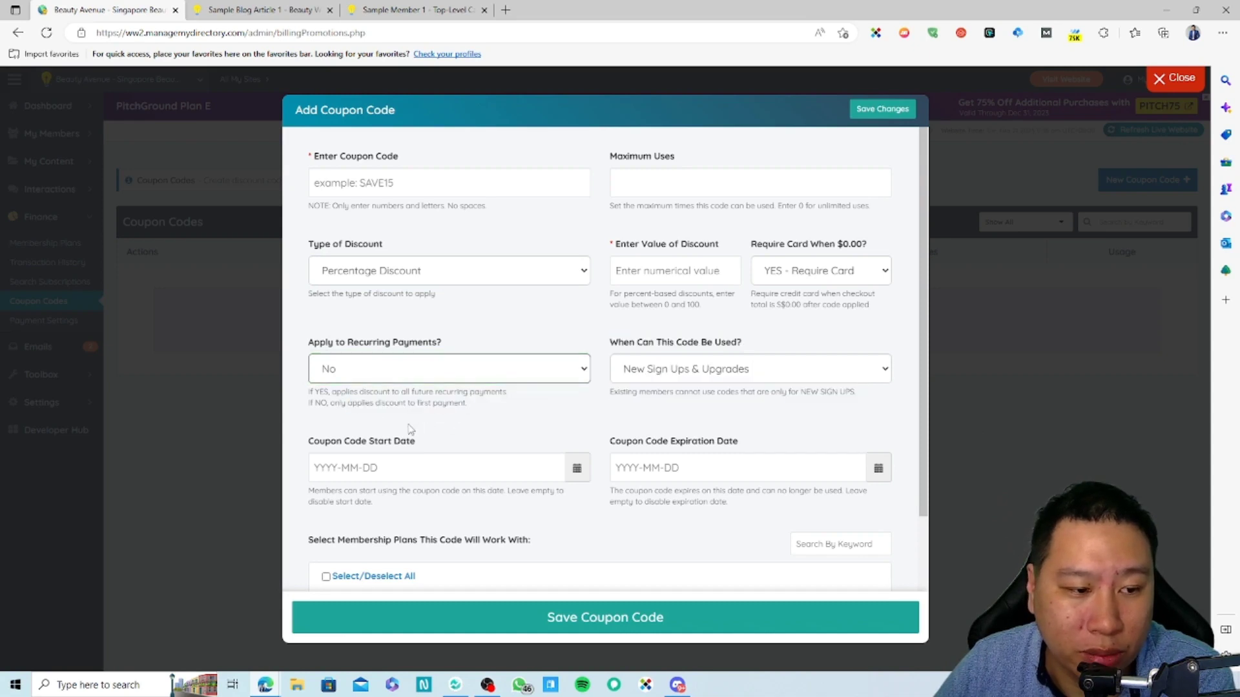
pyautogui.click(399, 365)
pyautogui.click(426, 393)
# Review the coupon's discount value, usage eligibility, dates and membership plan options, and close the form without saving
pyautogui.click(658, 192)
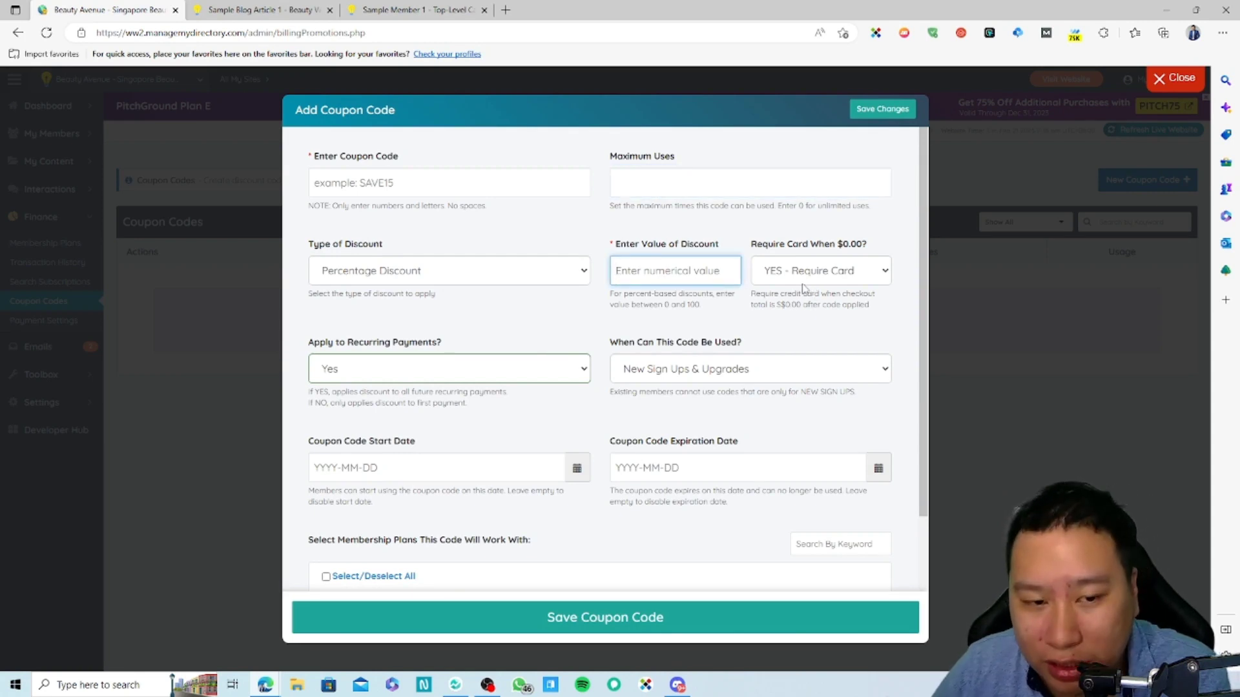
pyautogui.click(693, 380)
pyautogui.click(688, 382)
pyautogui.click(687, 381)
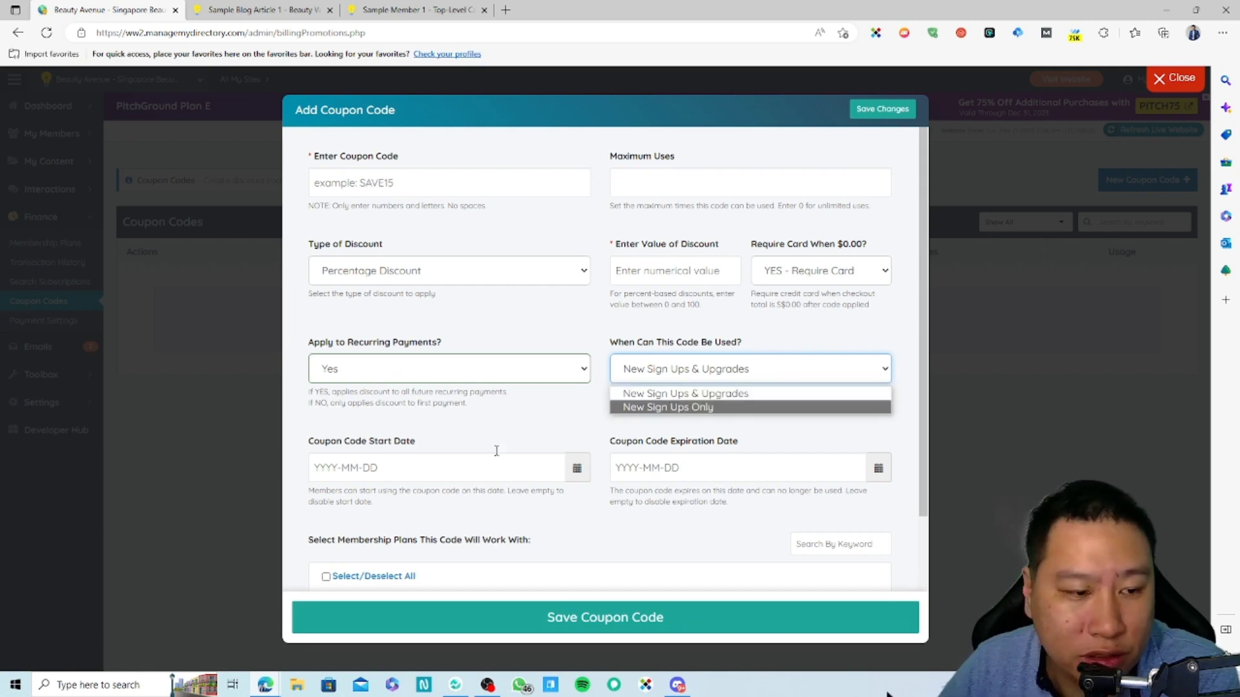
pyautogui.click(420, 501)
pyautogui.scroll(-2, 406, 549)
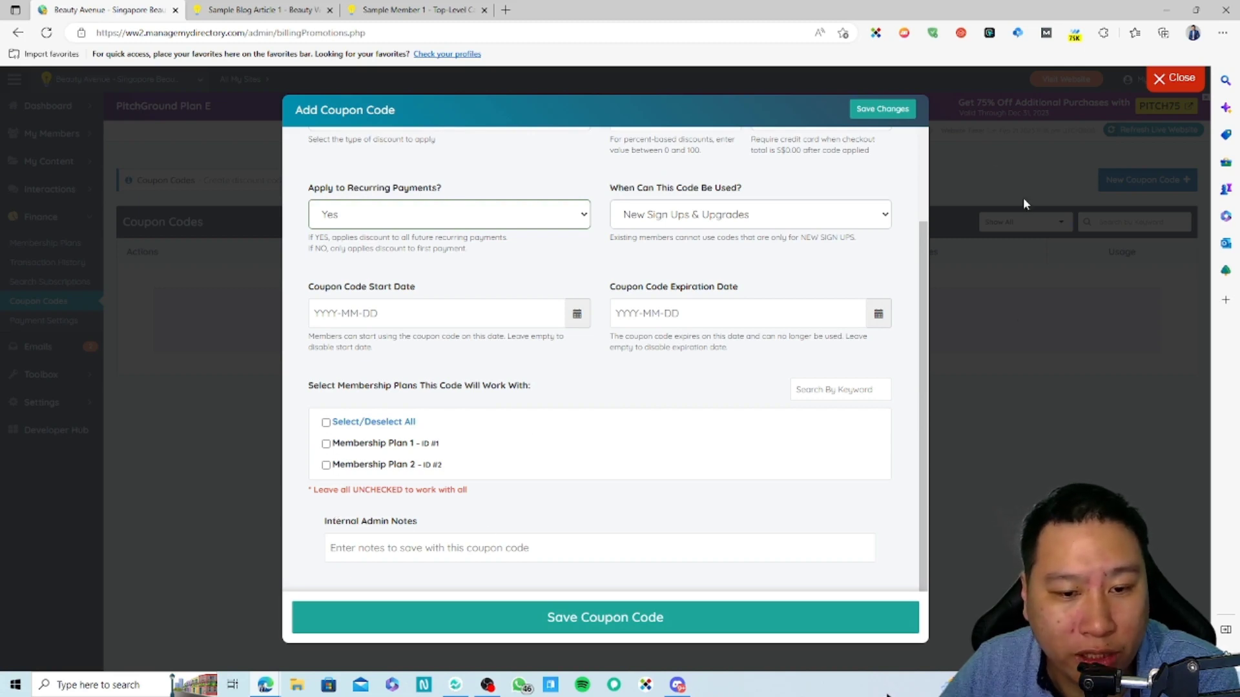
pyautogui.click(227, 473)
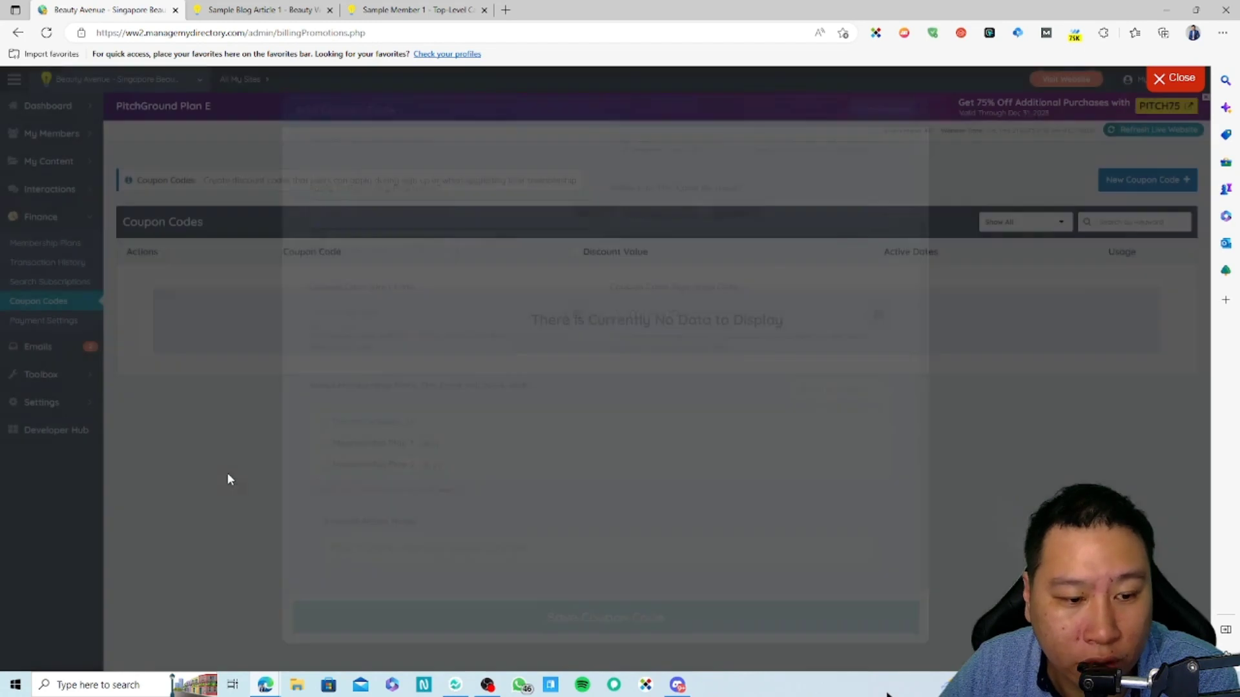
# Open the Forms Inbox, view the full inquiry submitted through the contact form, and close it
pyautogui.moveTo(52, 346)
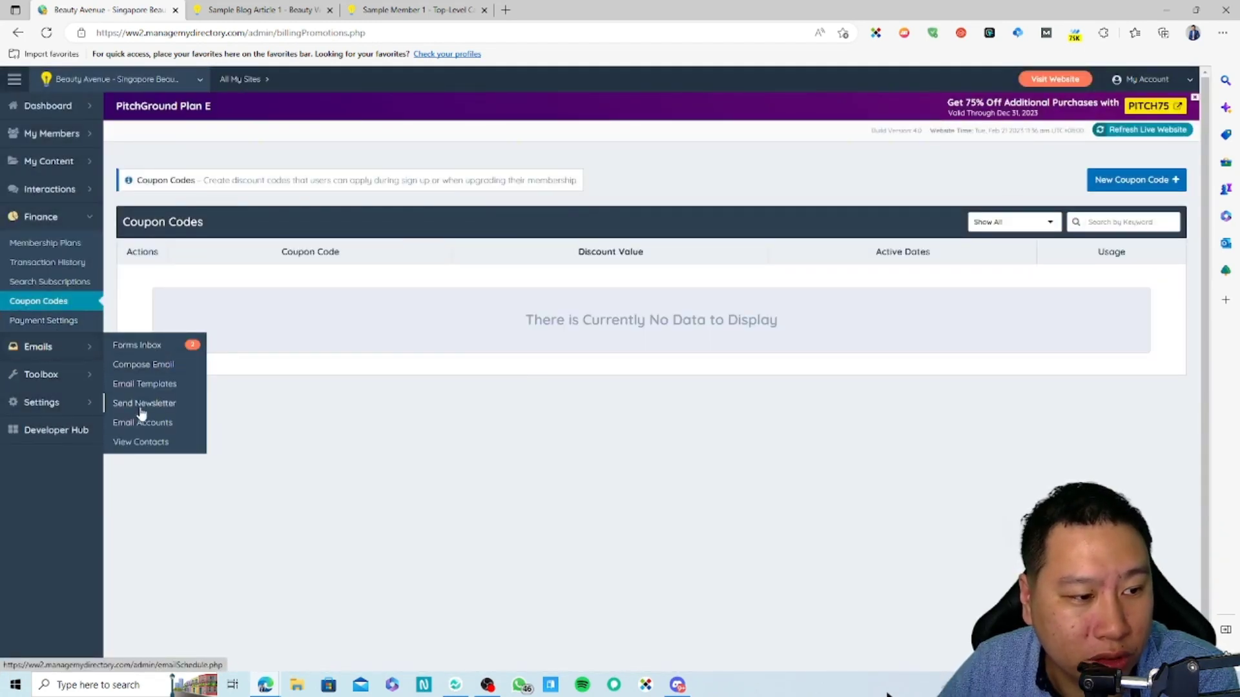
pyautogui.click(147, 352)
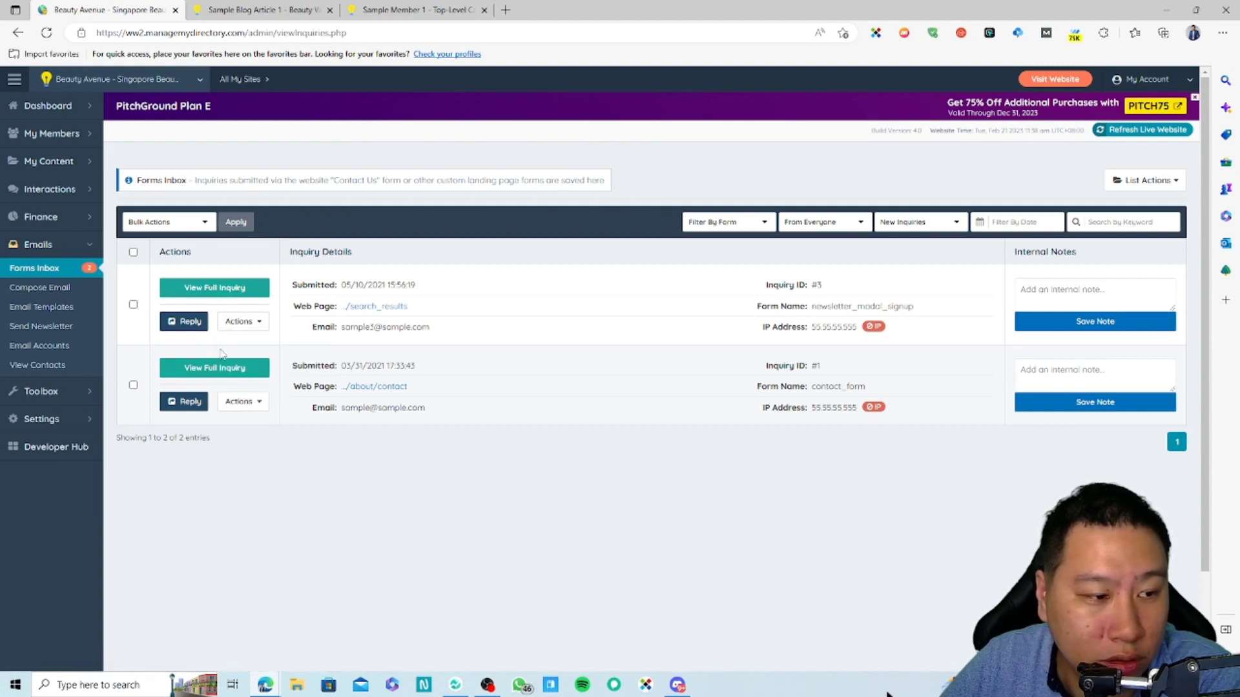
pyautogui.click(192, 367)
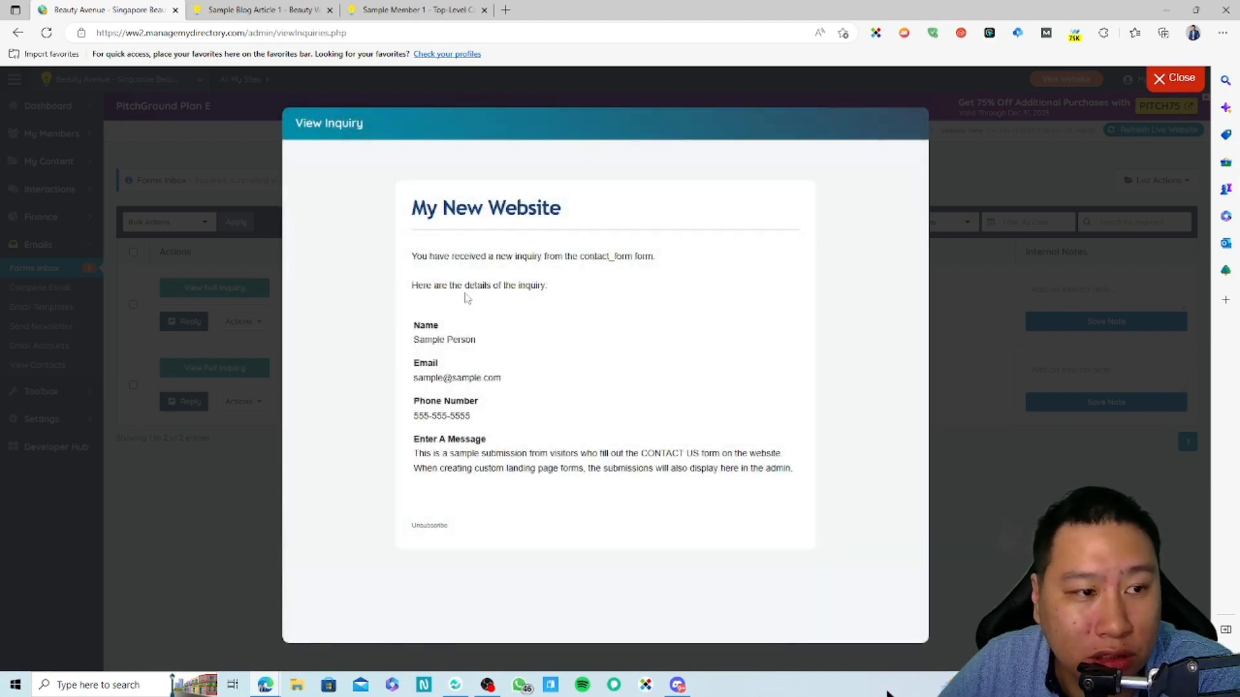
pyautogui.click(1029, 498)
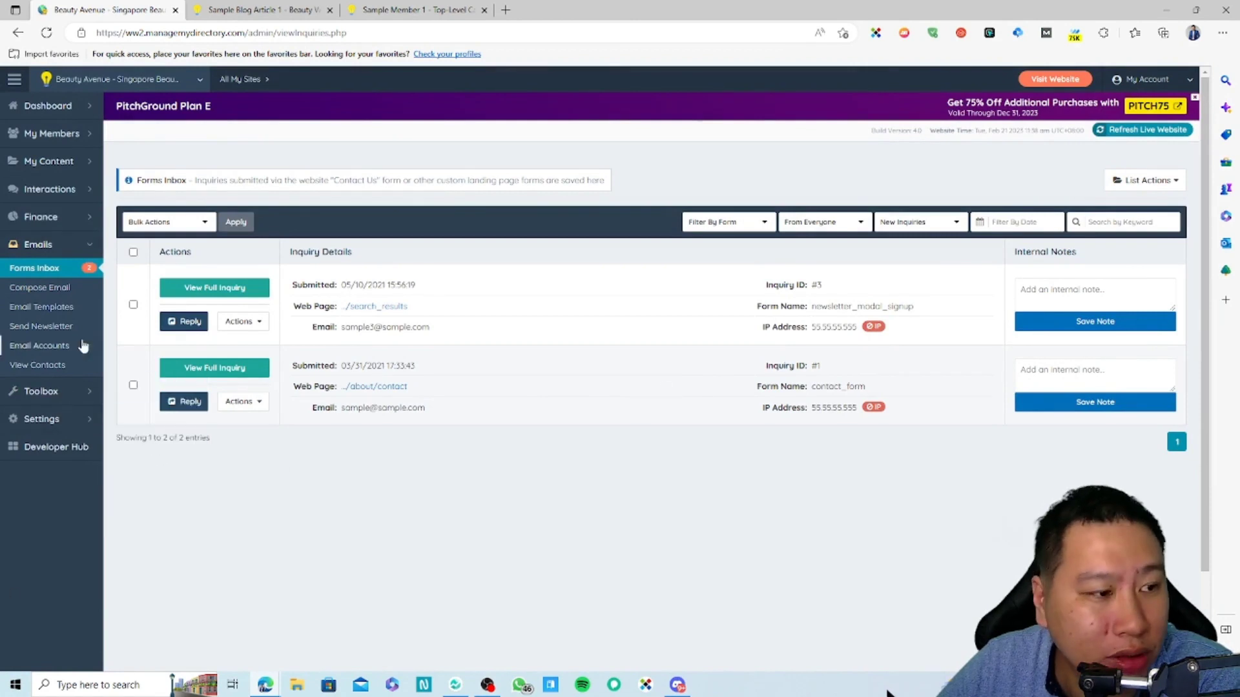
# Open the email composer and inspect the default website signature options
pyautogui.click(45, 292)
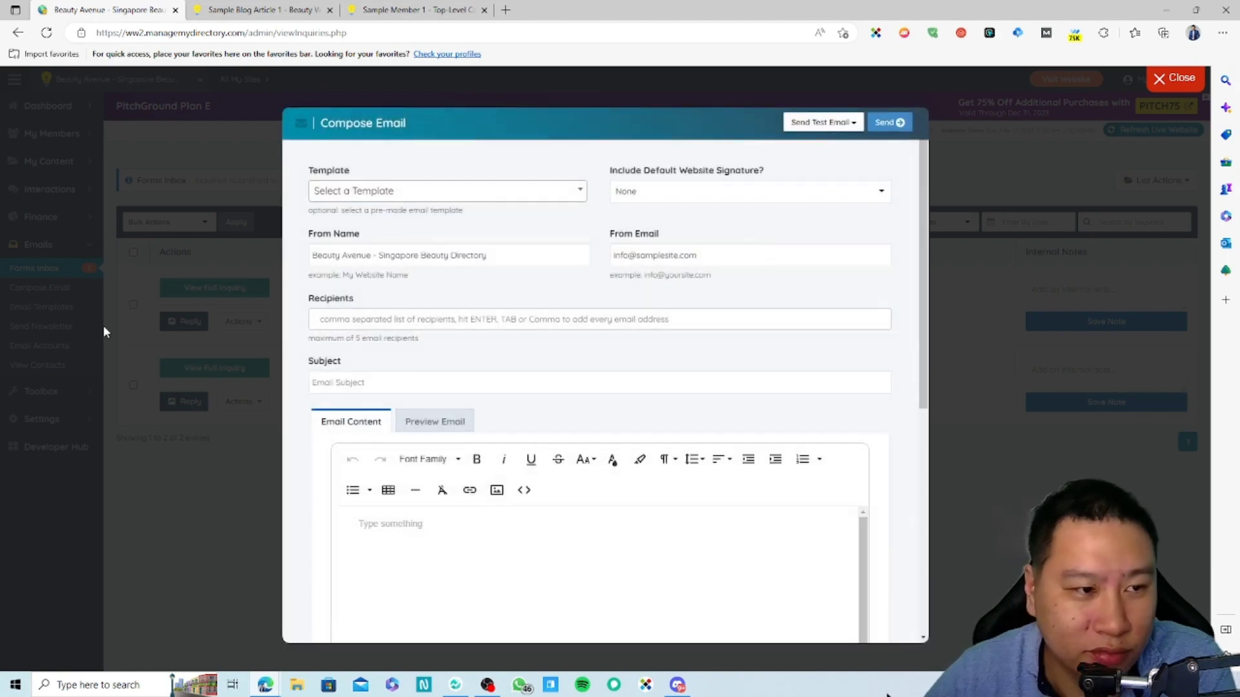
pyautogui.click(685, 190)
pyautogui.click(685, 191)
pyautogui.click(671, 195)
pyautogui.click(655, 189)
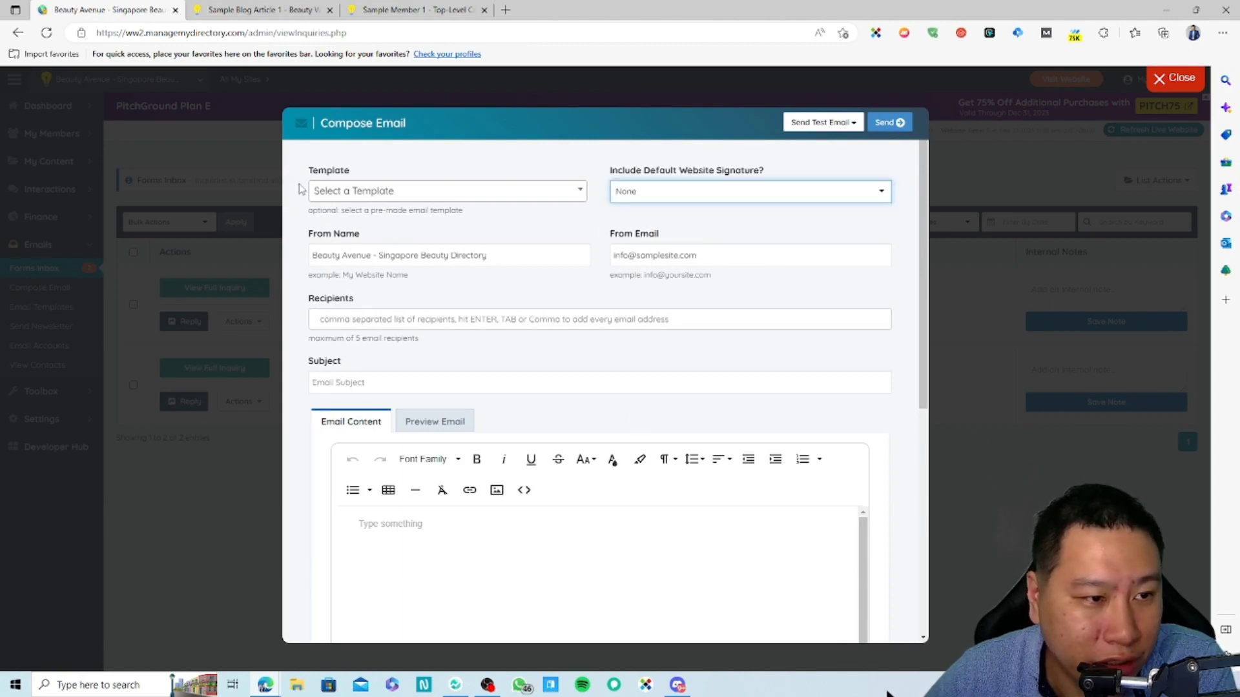
# Load a pre-made template into the new email, and close the composer without sending
pyautogui.click(361, 195)
pyautogui.click(396, 191)
pyautogui.click(391, 194)
pyautogui.click(388, 291)
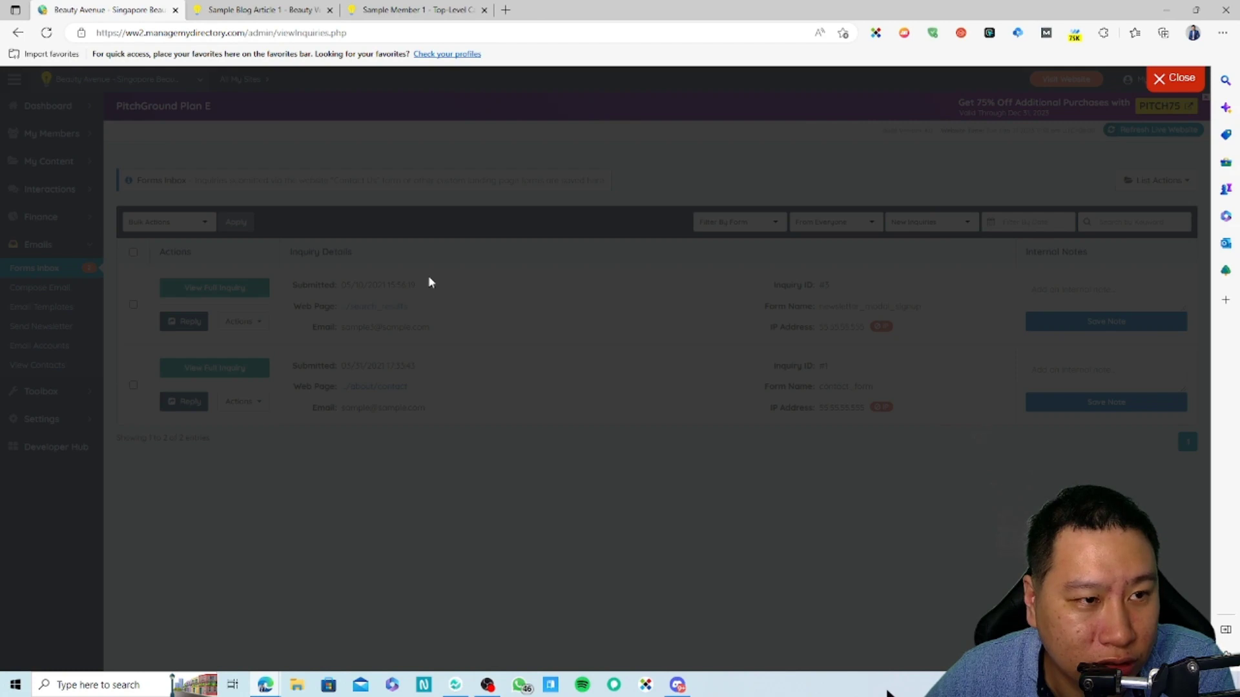
pyautogui.click(1155, 80)
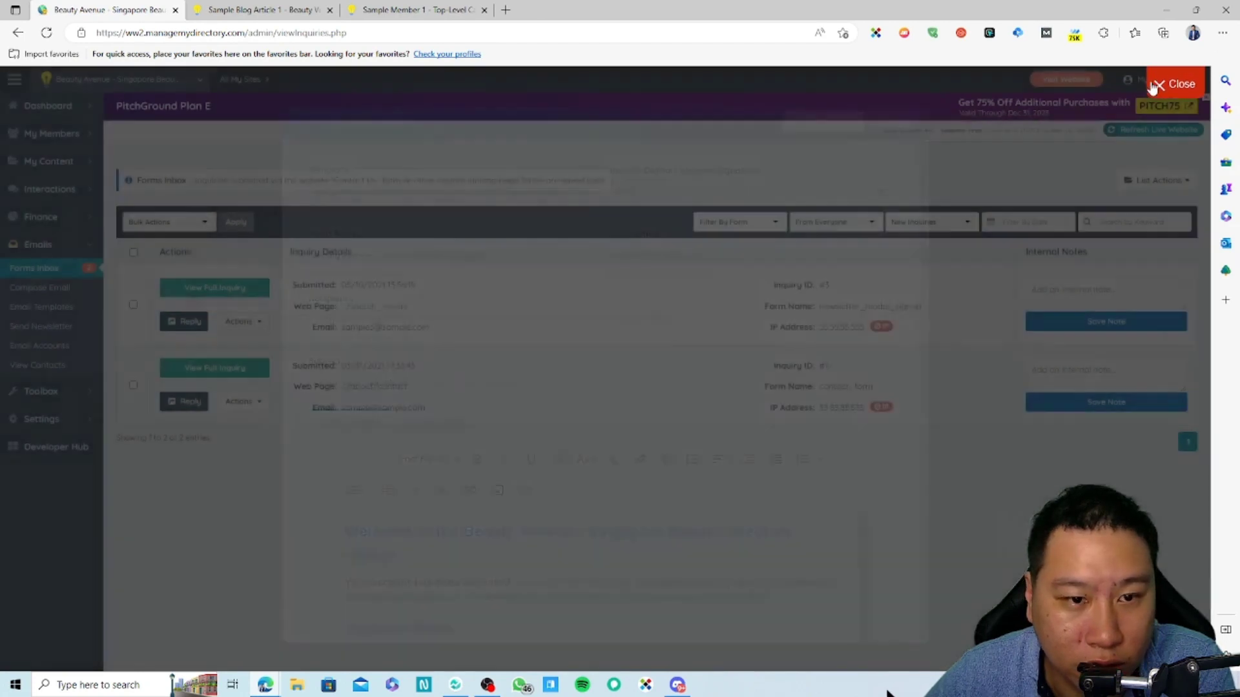
# Reopen the email composer, review the template list, sender, recipient, subject and content fields, and close it without sending
pyautogui.click(43, 296)
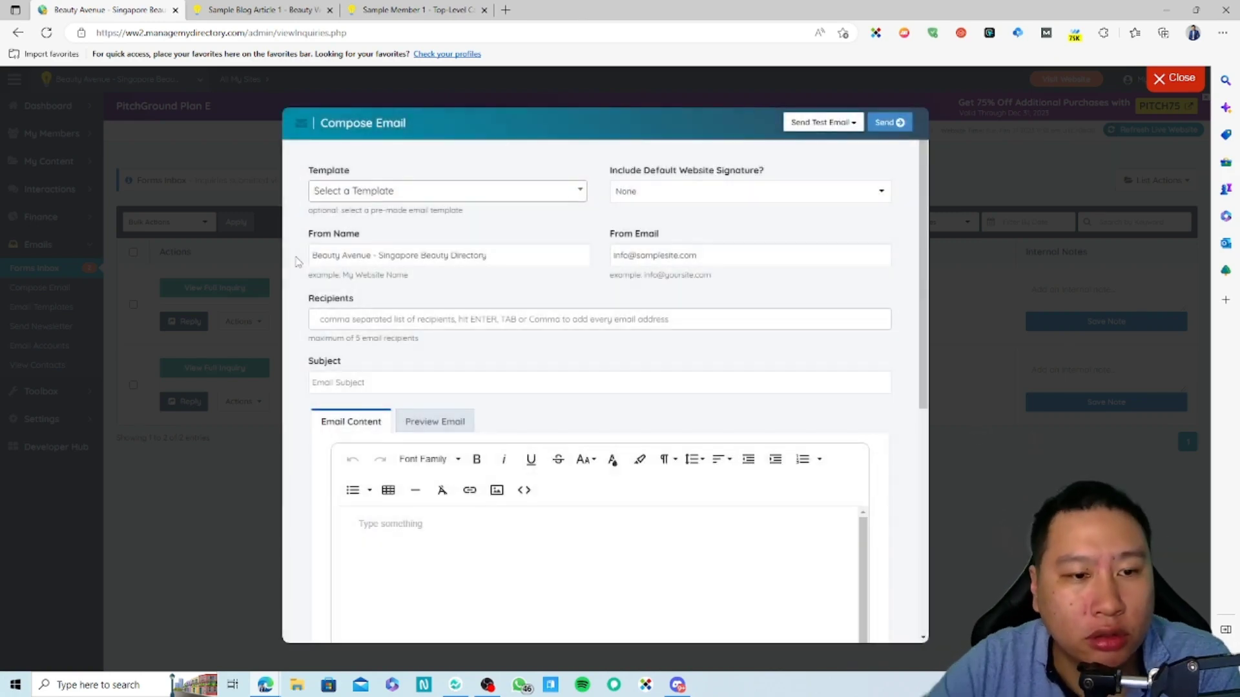
pyautogui.click(365, 197)
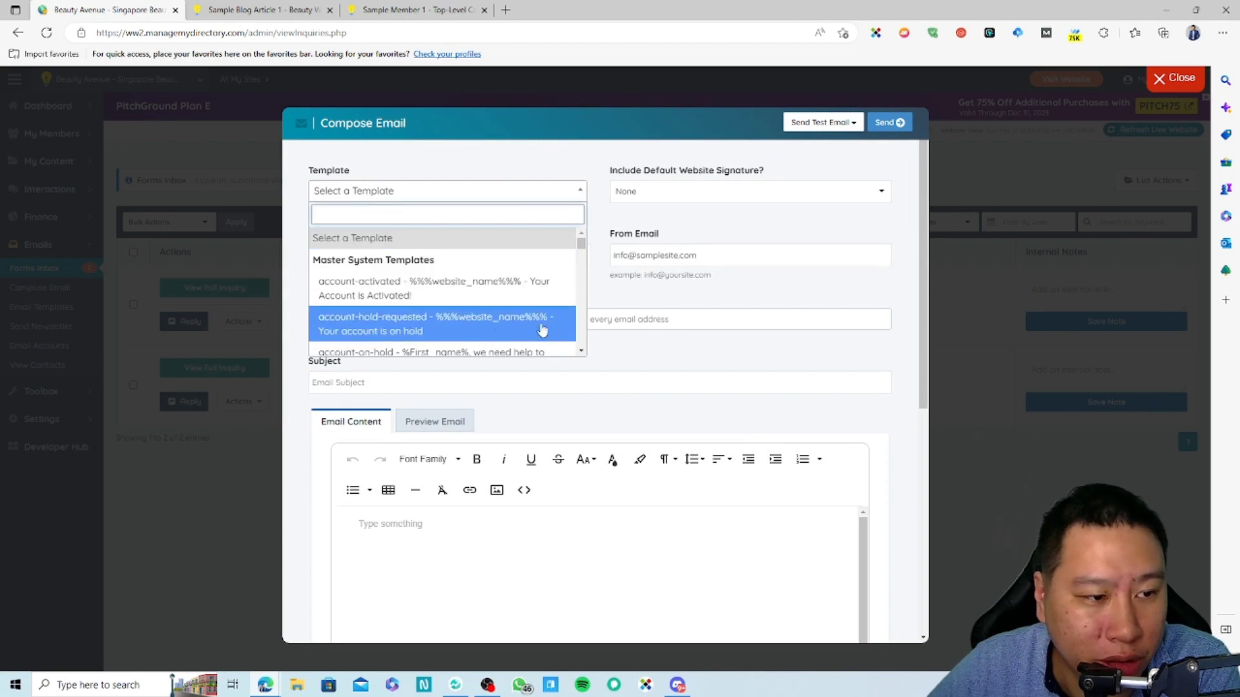
pyautogui.click(595, 237)
pyautogui.click(533, 263)
pyautogui.click(716, 258)
pyautogui.scroll(-3, 540, 366)
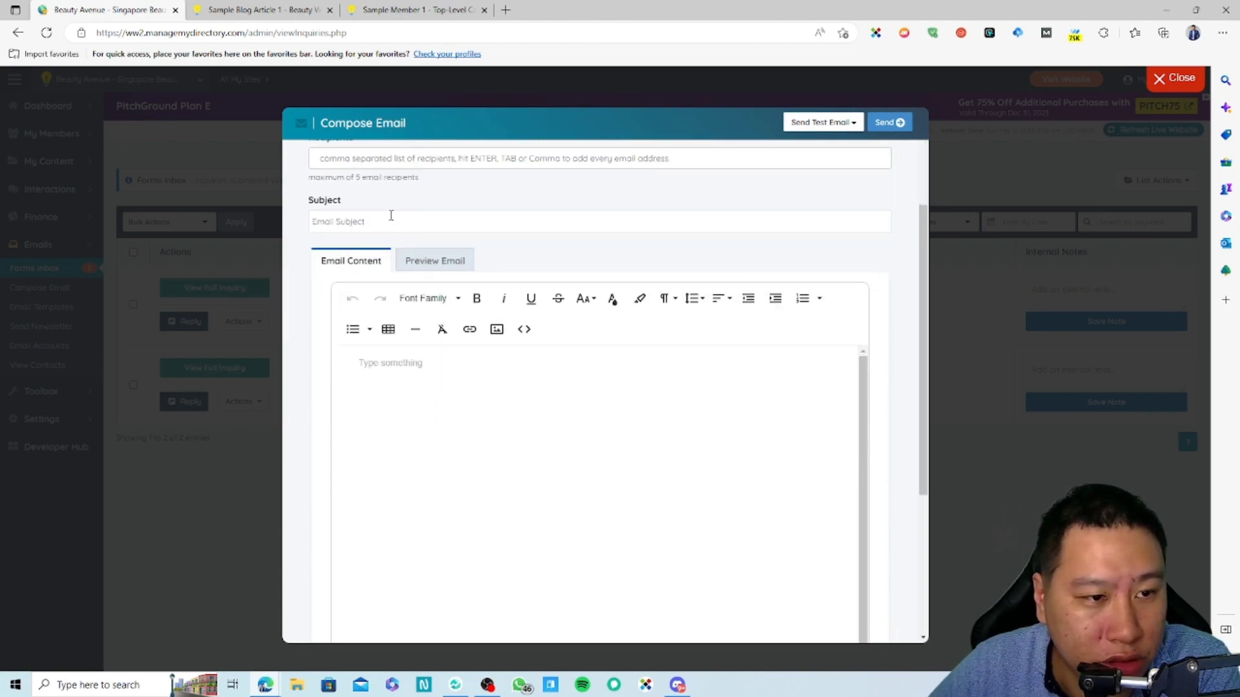
pyautogui.scroll(-4, 672, 537)
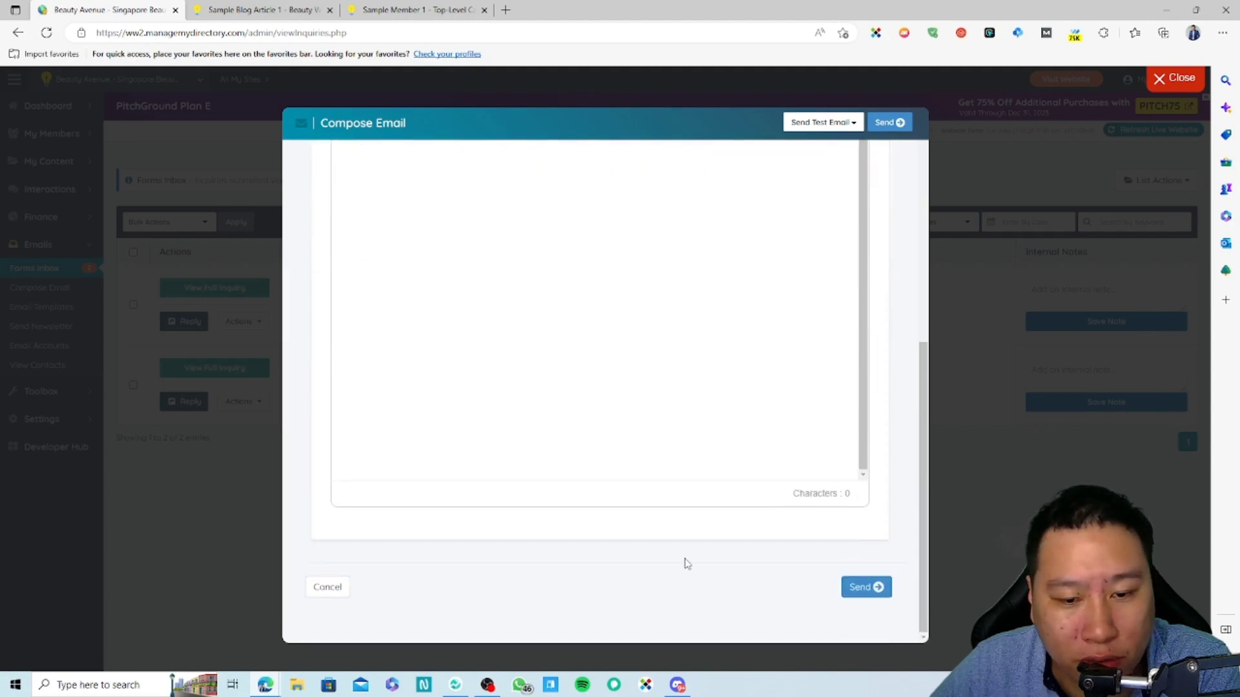
pyautogui.scroll(4, 683, 561)
pyautogui.scroll(3, 599, 515)
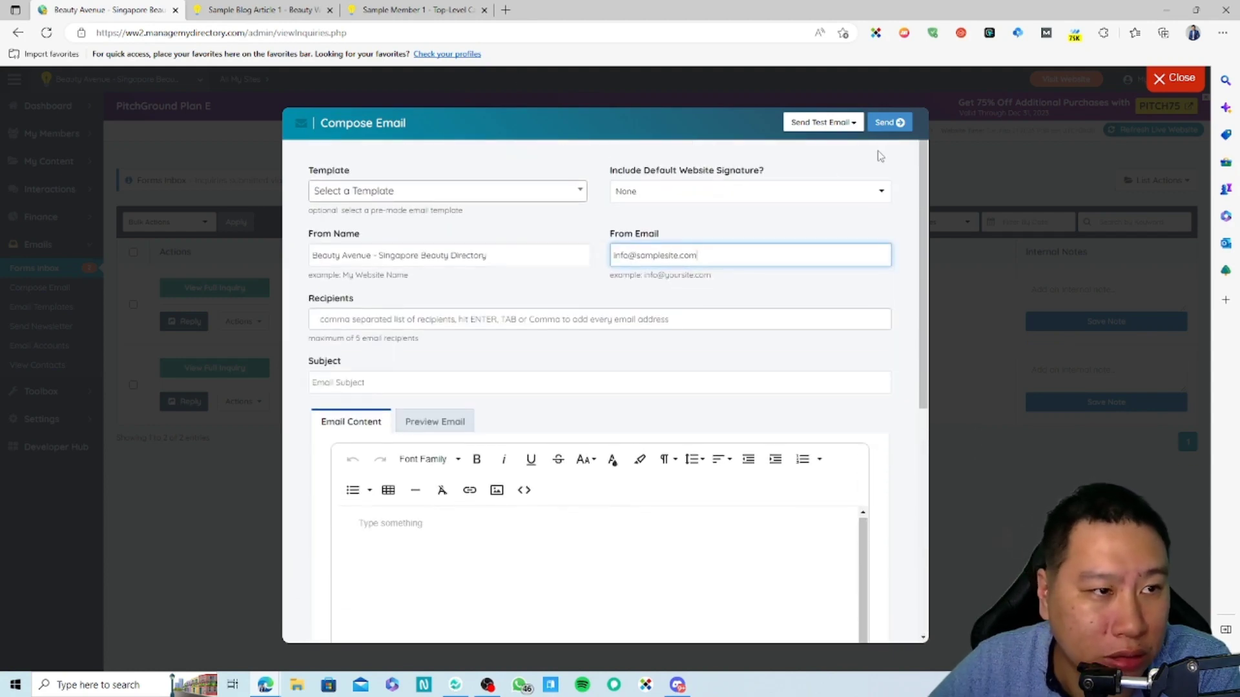
pyautogui.click(1004, 317)
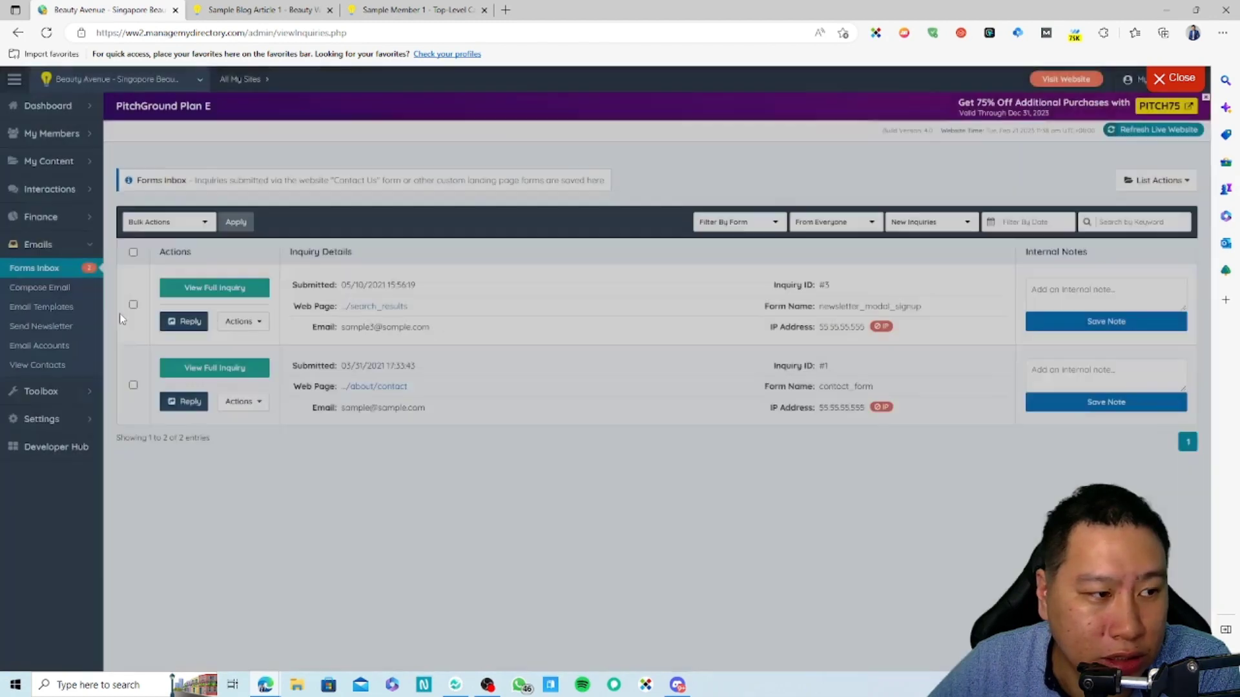
# Open the newsletter scheduling page and review its settings, contact tags, smart lists and advanced options
pyautogui.click(45, 326)
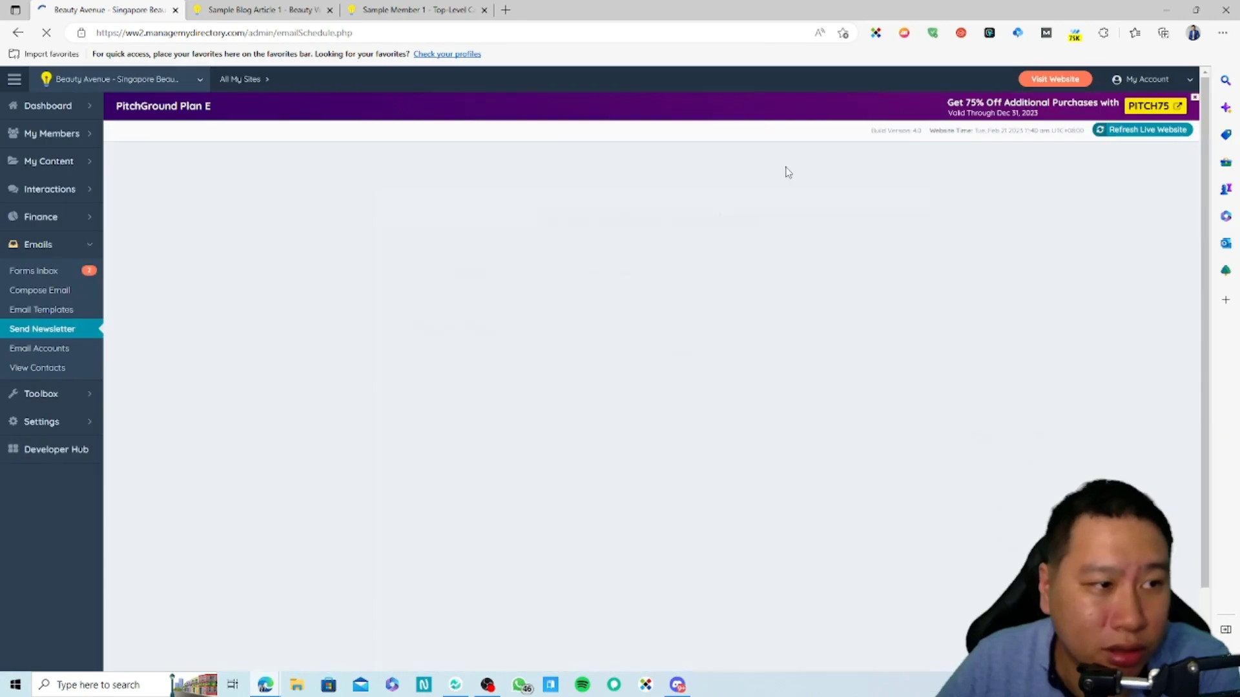
pyautogui.scroll(-1, 803, 520)
pyautogui.scroll(1, 774, 520)
pyautogui.scroll(-1, 733, 518)
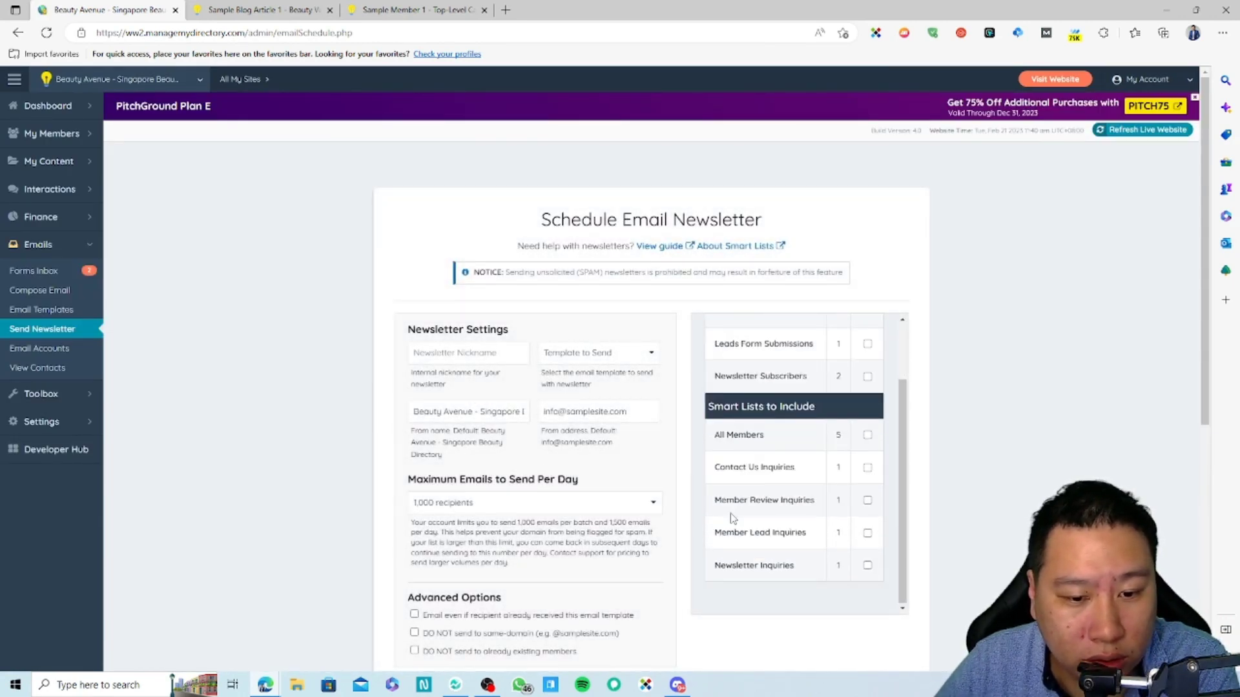
pyautogui.scroll(-5, 599, 553)
pyautogui.scroll(5, 645, 504)
pyautogui.scroll(2, 784, 434)
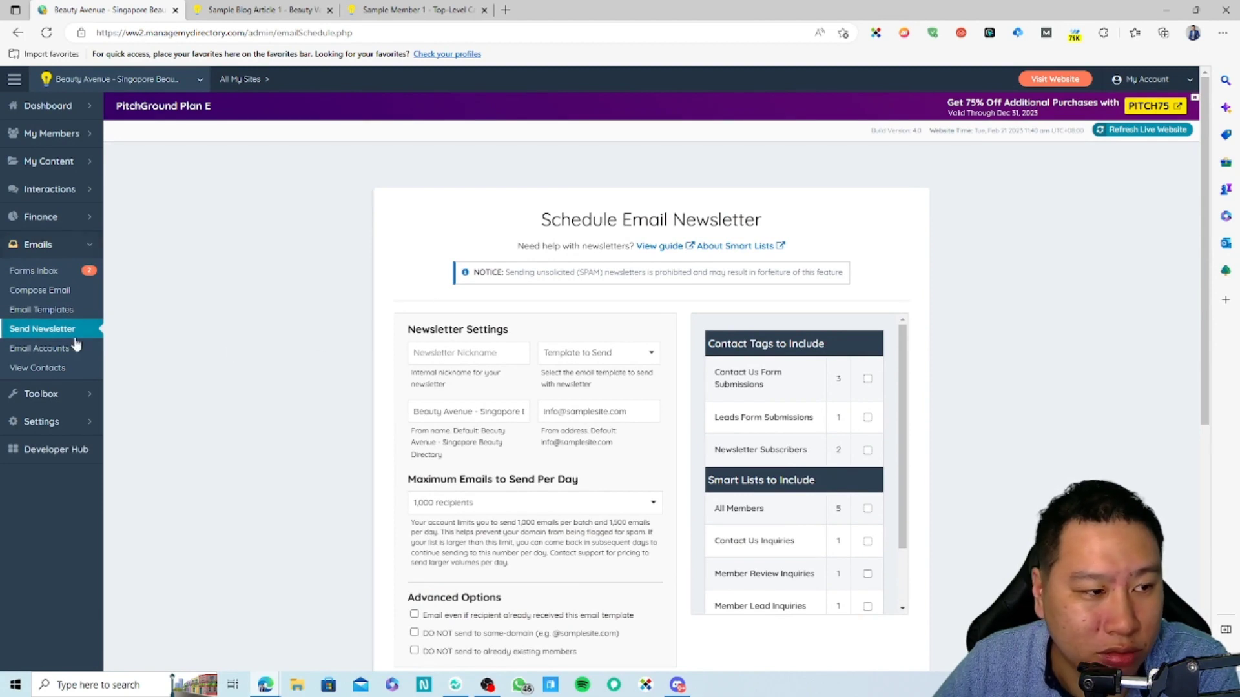
# Open the email templates page and look through all the pre-made templates
pyautogui.click(49, 312)
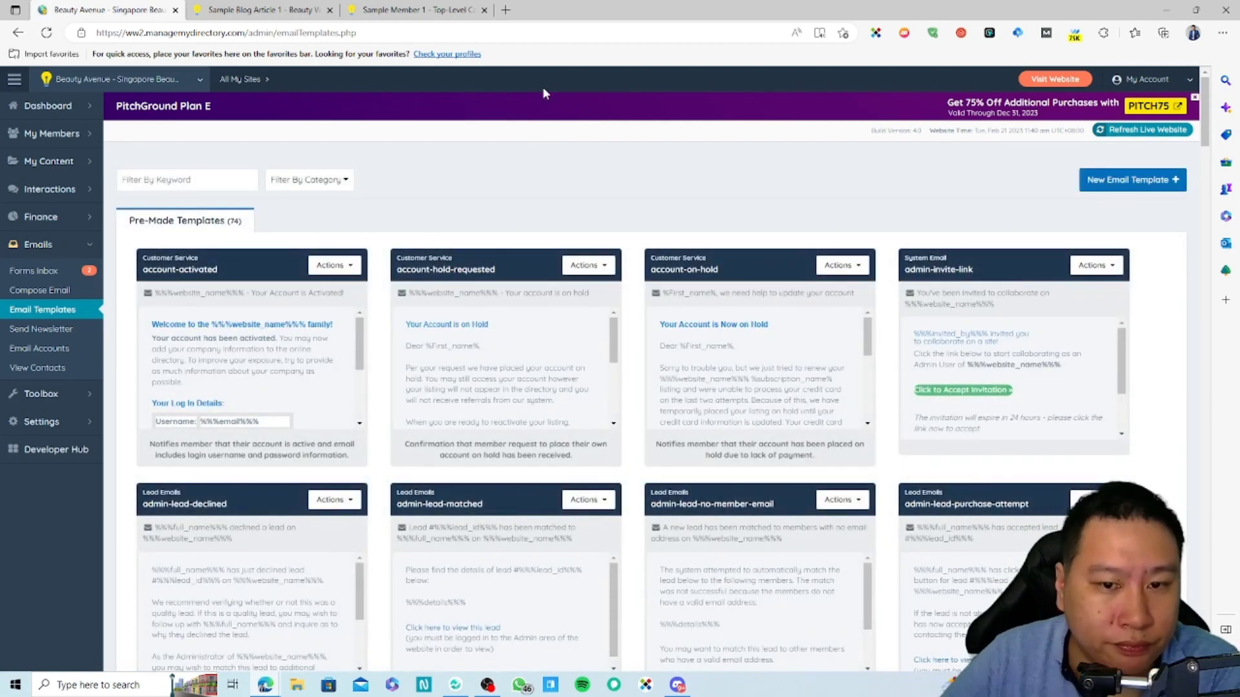
pyautogui.scroll(-2, 528, 415)
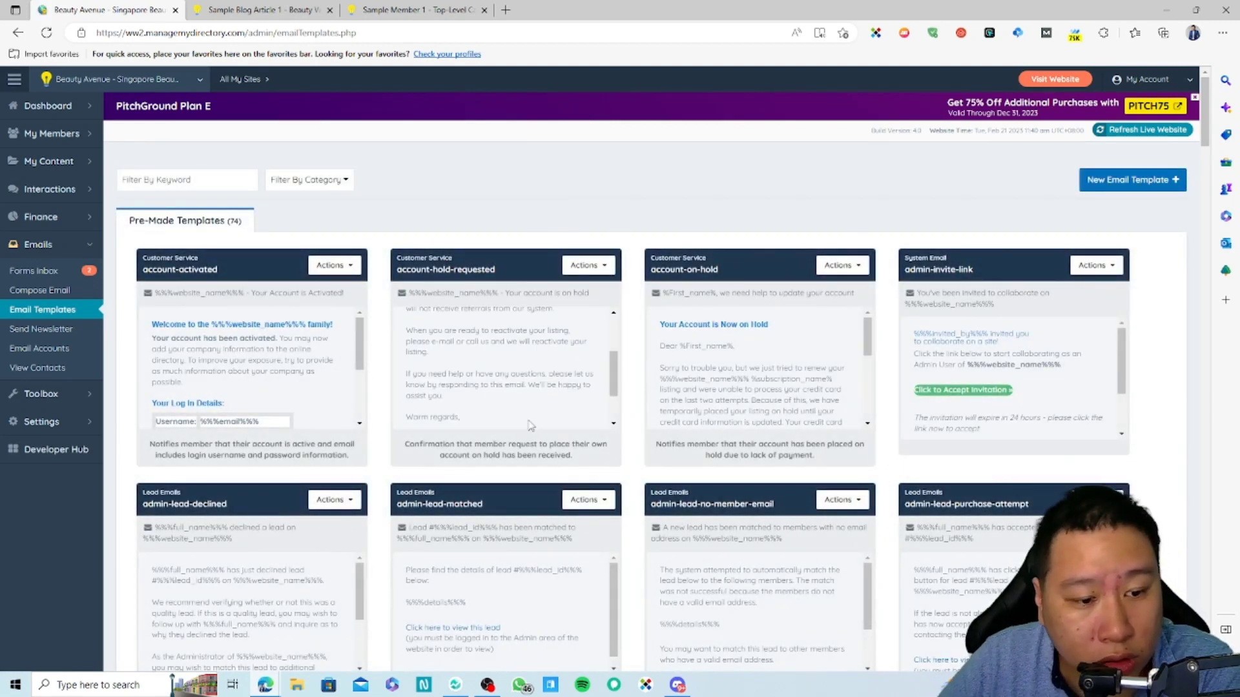
pyautogui.scroll(-20, 624, 547)
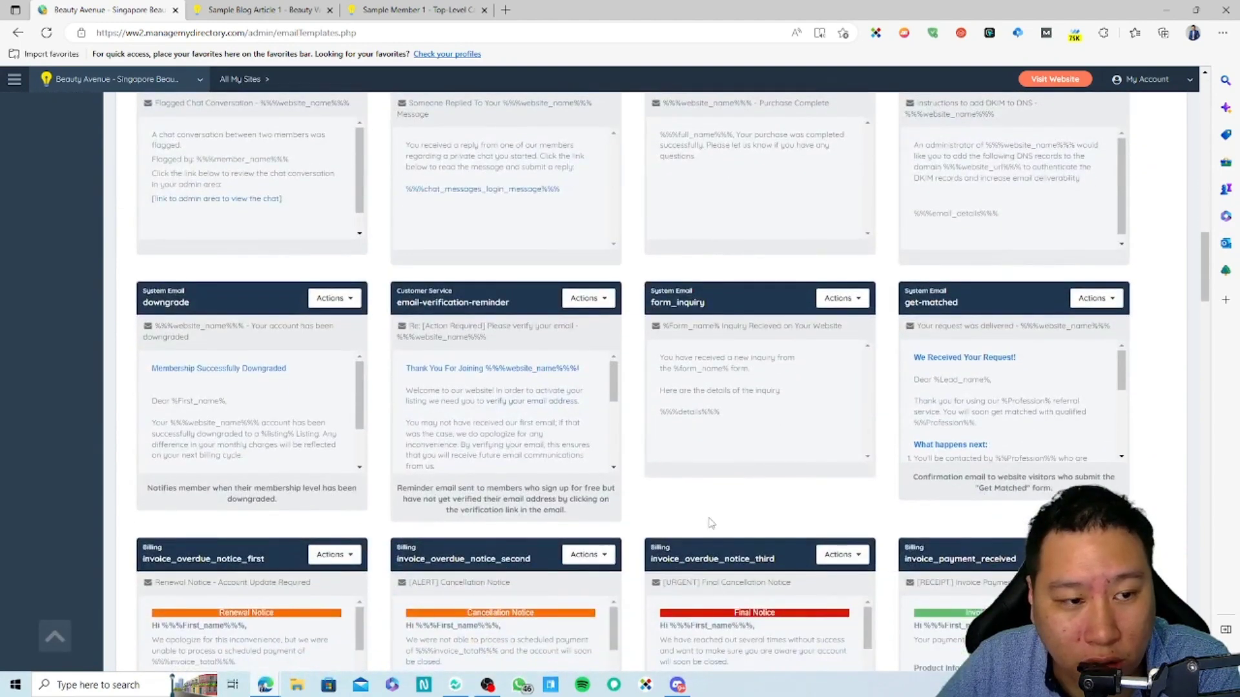
pyautogui.scroll(-15, 711, 523)
pyautogui.scroll(-20, 641, 539)
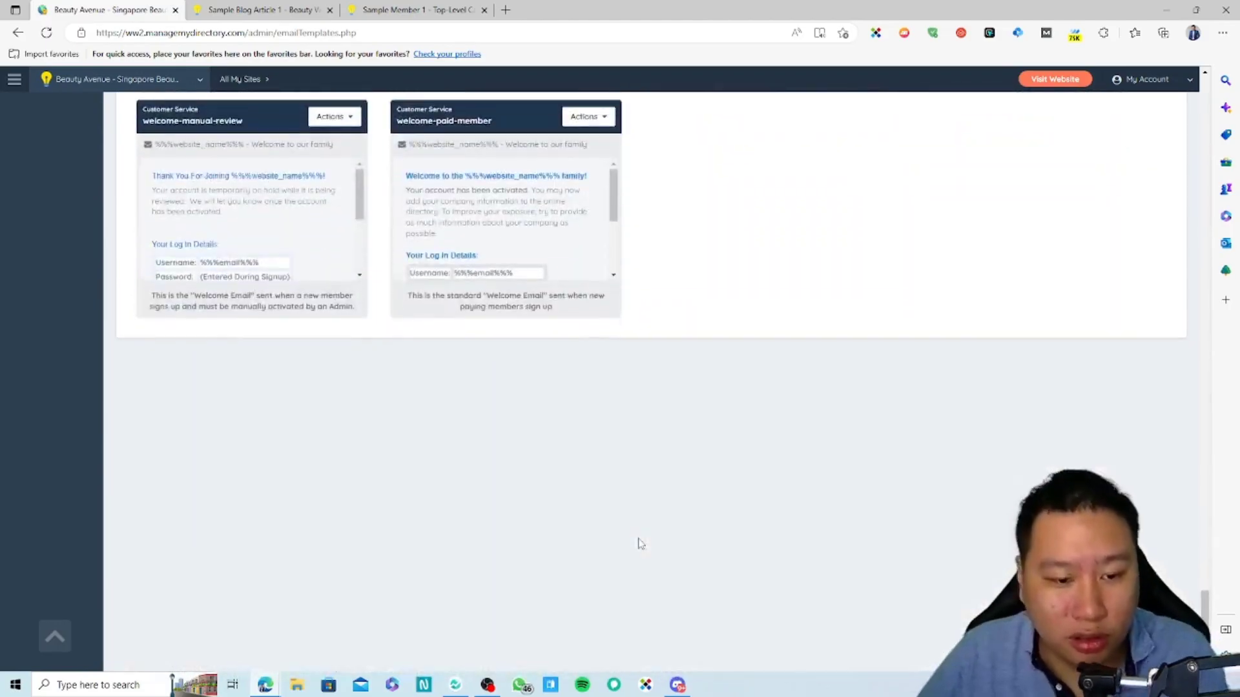
pyautogui.scroll(15, 641, 544)
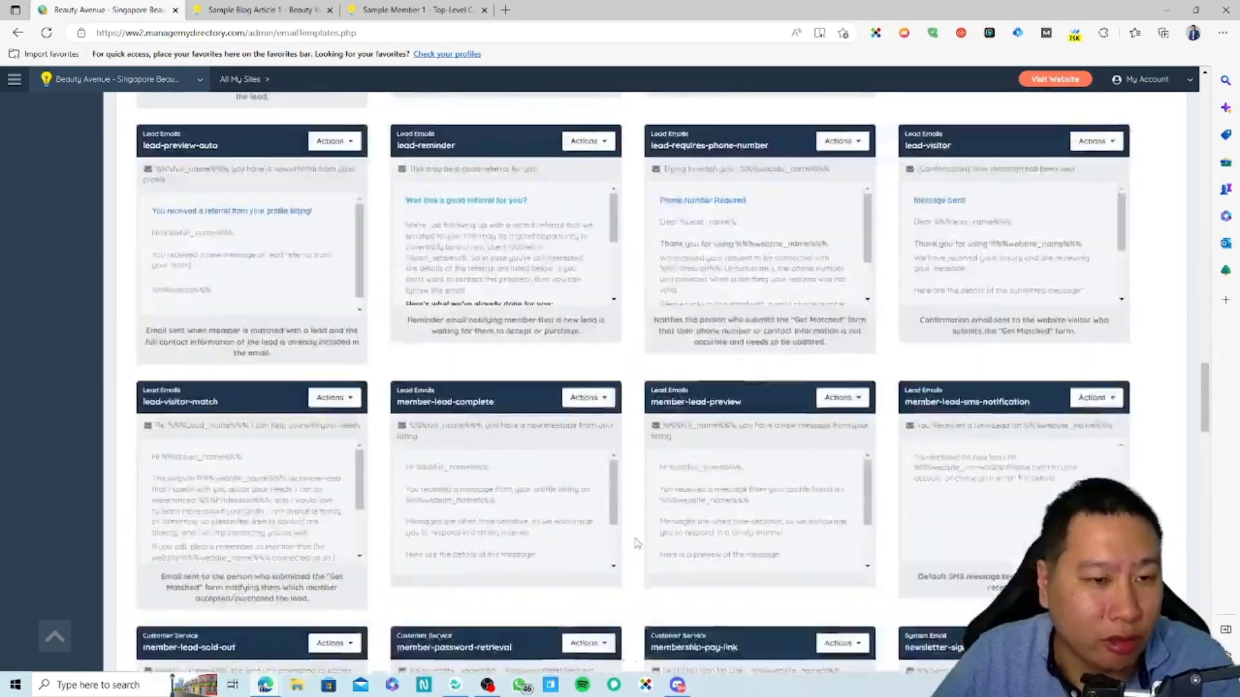
pyautogui.scroll(20, 636, 542)
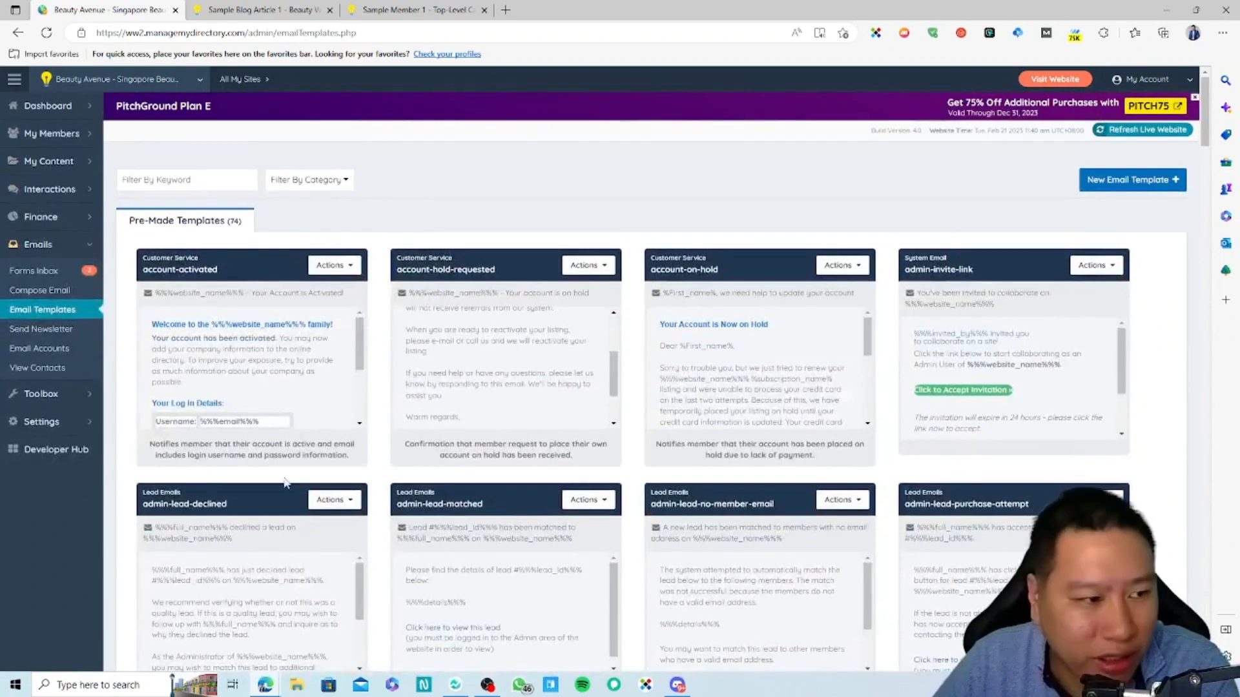
# Check the email account management page, and open the Developer Hub to review its tools
pyautogui.click(19, 349)
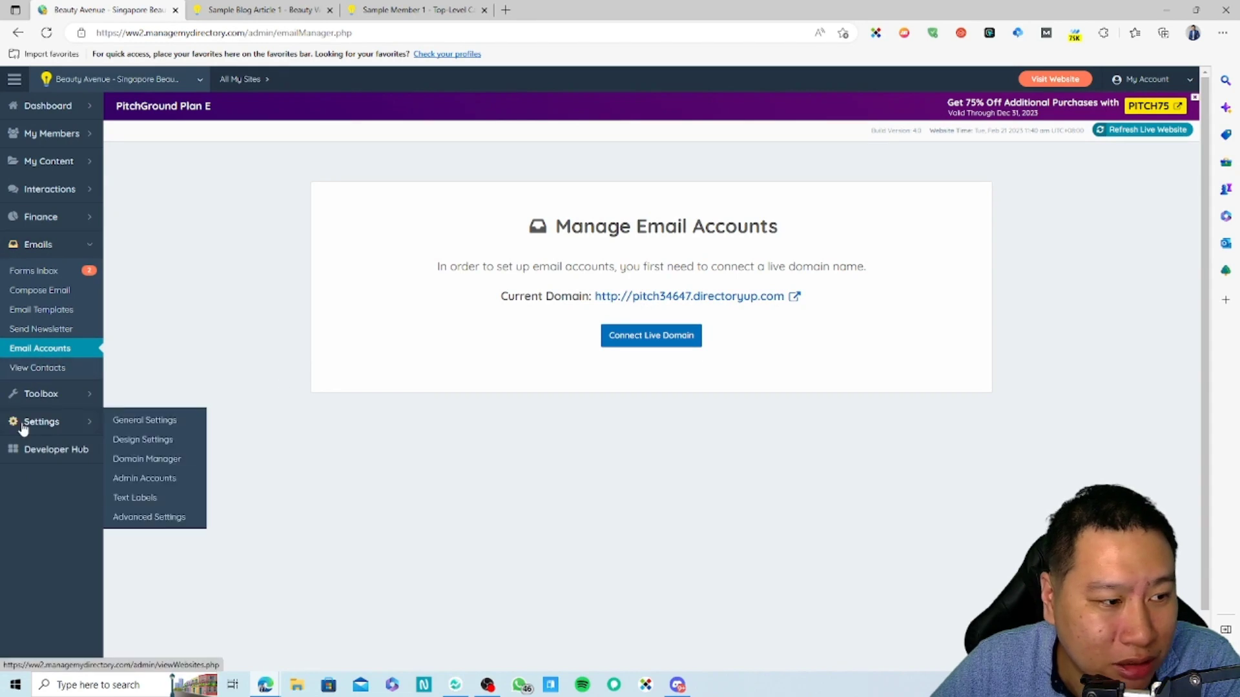
pyautogui.moveTo(32, 405)
pyautogui.moveTo(80, 430)
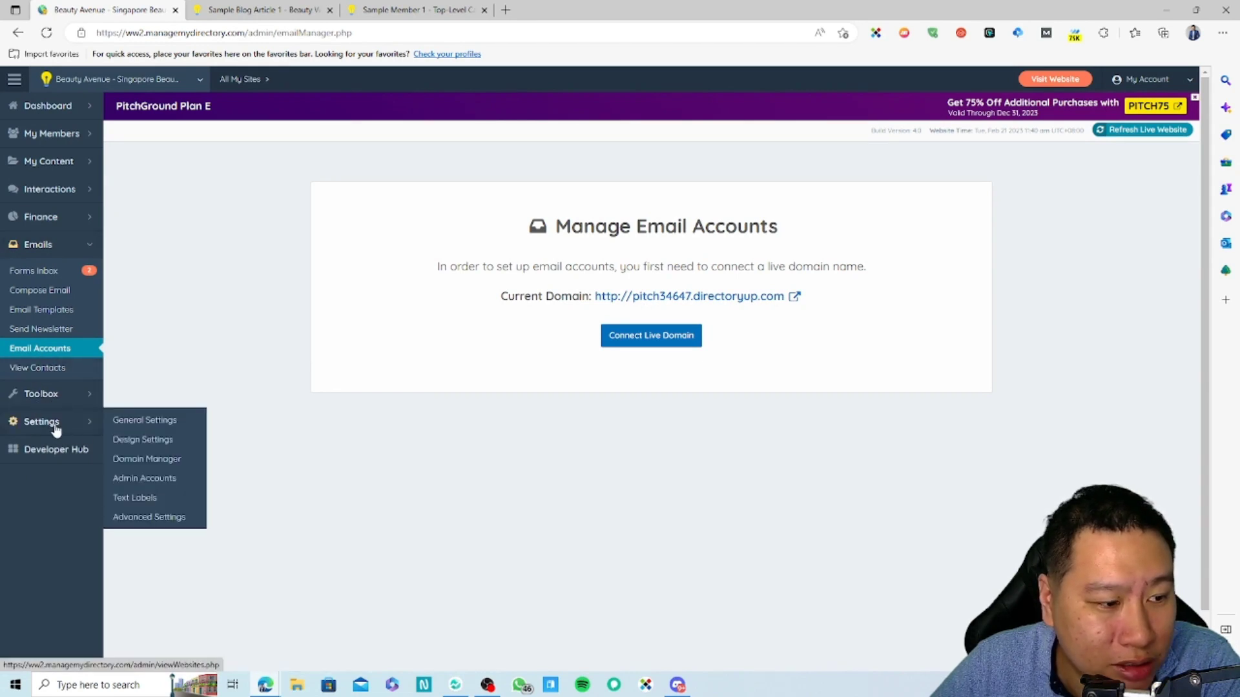
pyautogui.click(33, 459)
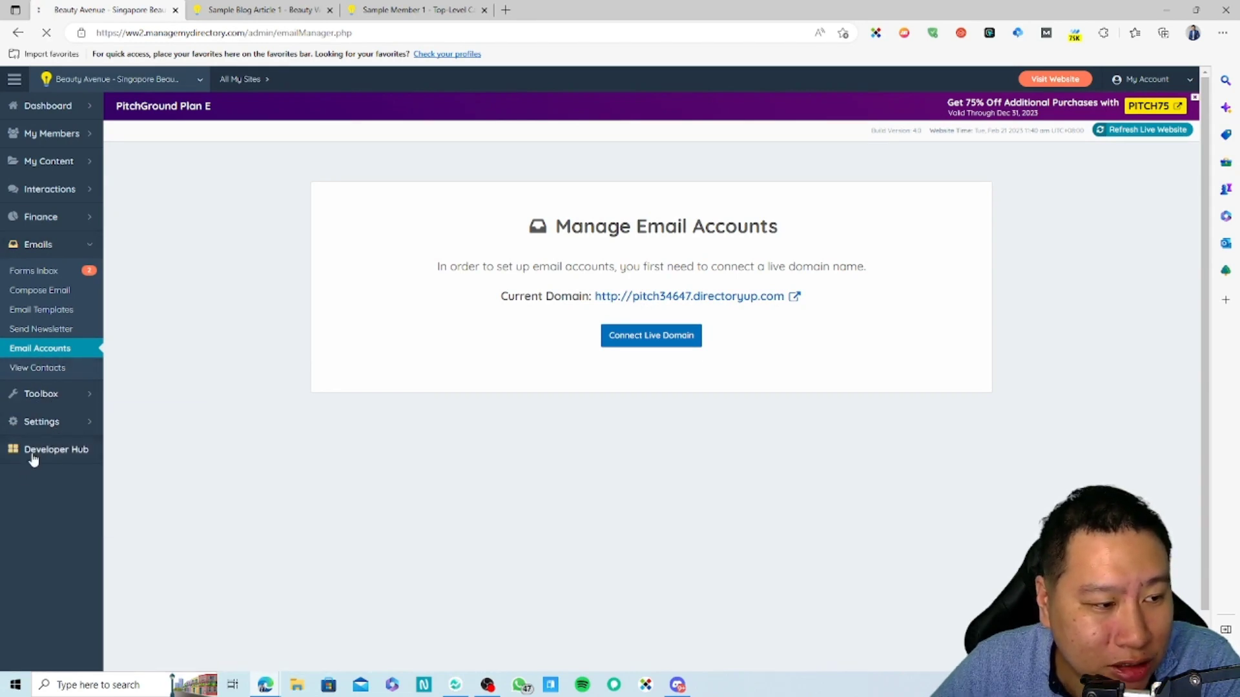
pyautogui.moveTo(48, 406)
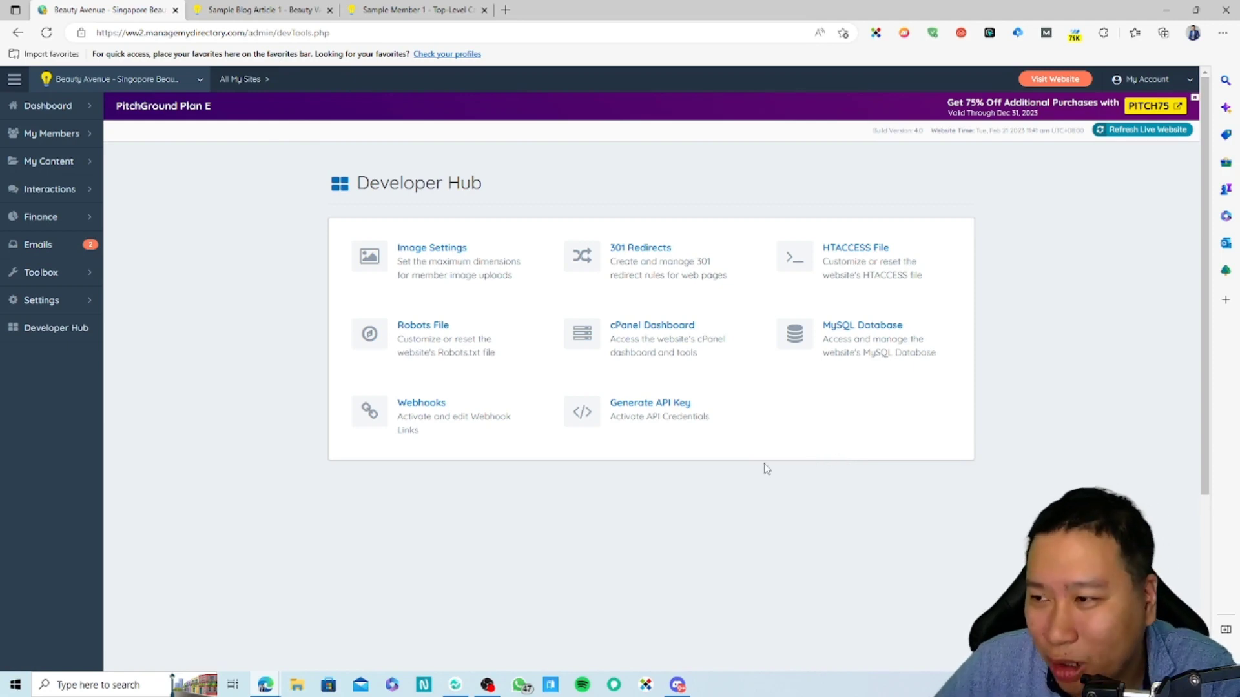
pyautogui.moveTo(27, 308)
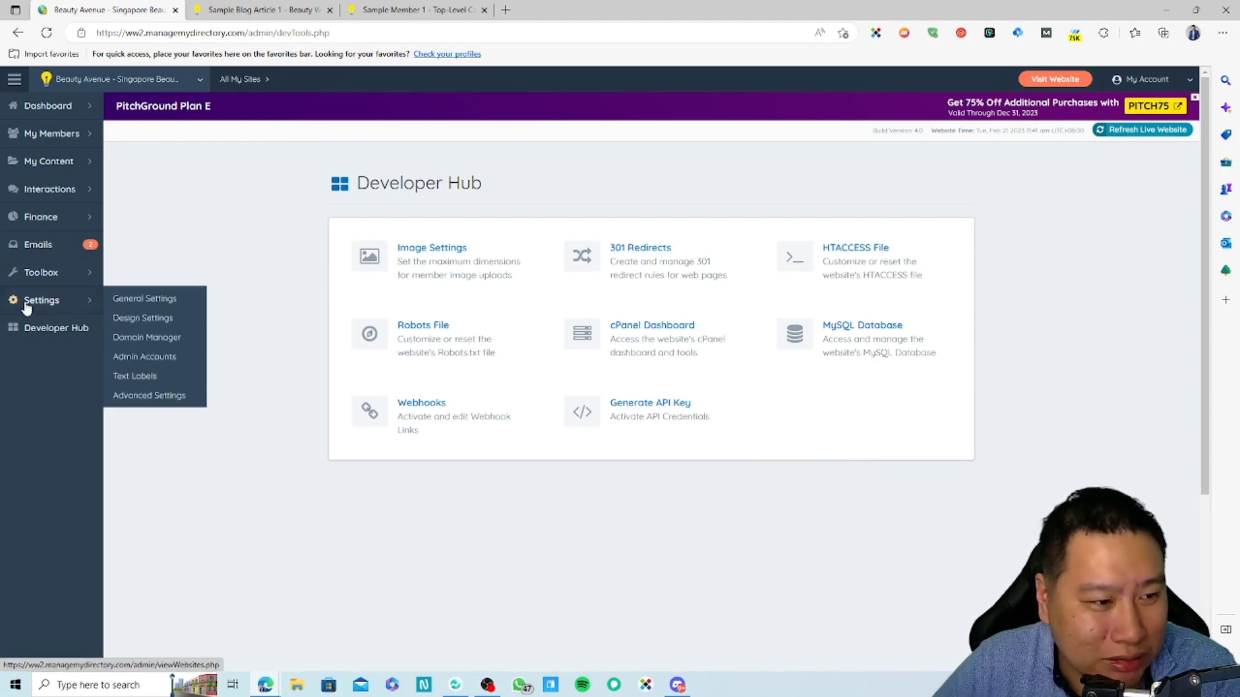
# Switch to the live Sample Member 1 profile page and look it over from header to footer
pyautogui.click(258, 9)
pyautogui.click(395, 9)
pyautogui.scroll(-3, 338, 449)
pyautogui.scroll(-12, 338, 448)
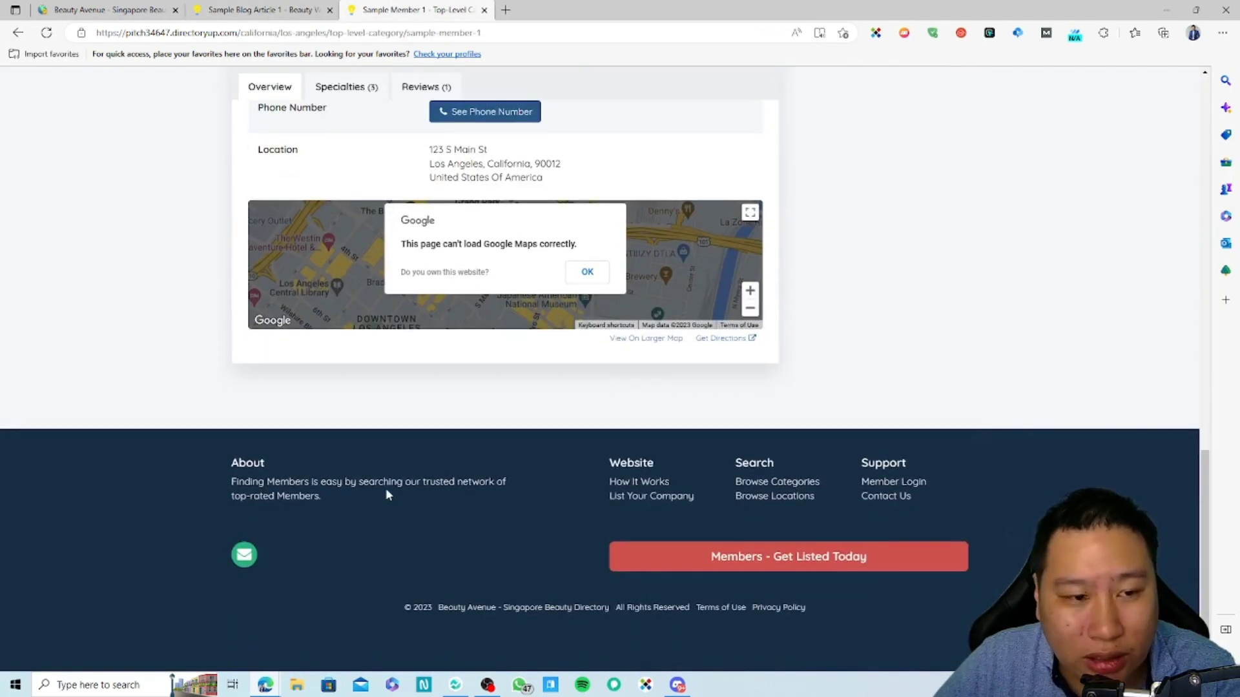
pyautogui.scroll(15, 385, 488)
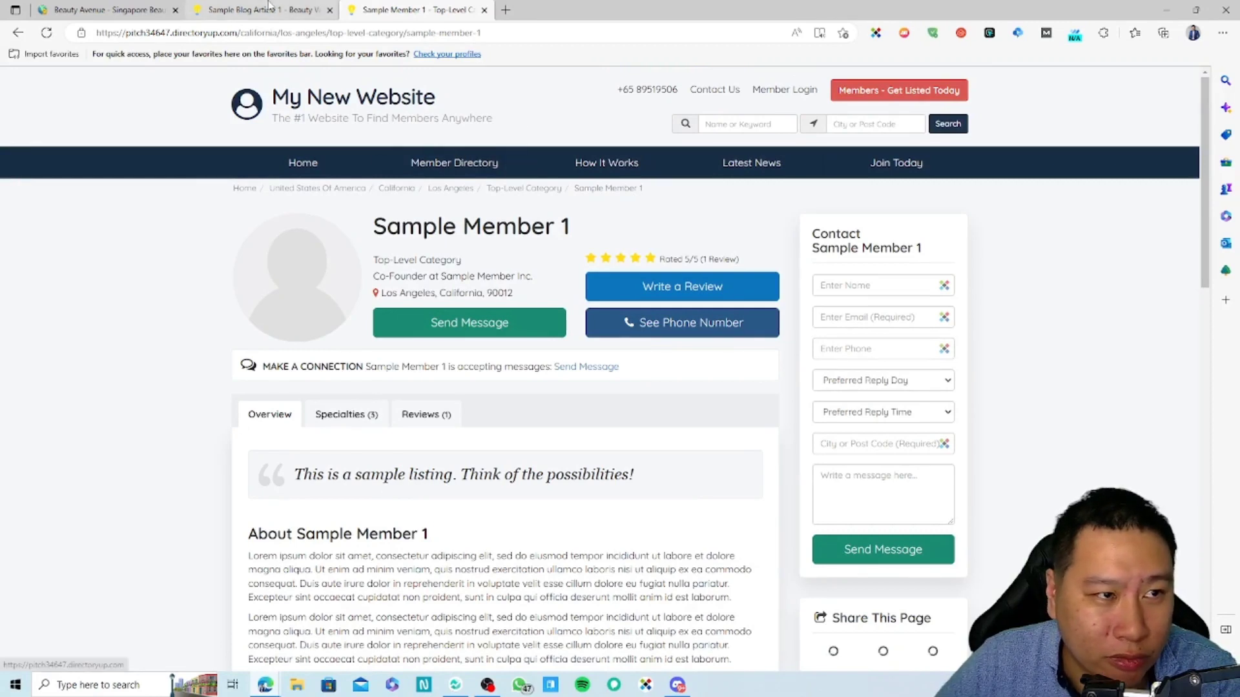
# Switch to the live Sample Blog Article 1 page and review its content, related posts and comment section
pyautogui.click(200, 8)
pyautogui.scroll(-7, 693, 514)
pyautogui.scroll(5, 557, 416)
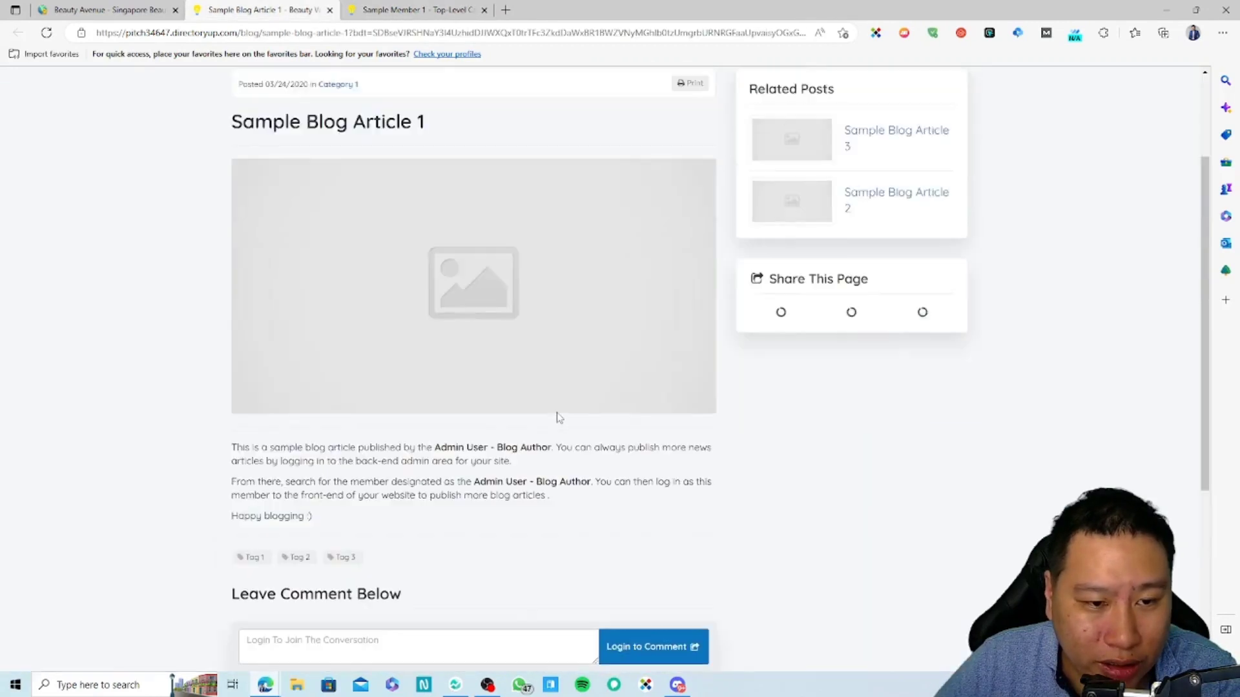
pyautogui.scroll(-3, 530, 420)
pyautogui.scroll(5, 462, 416)
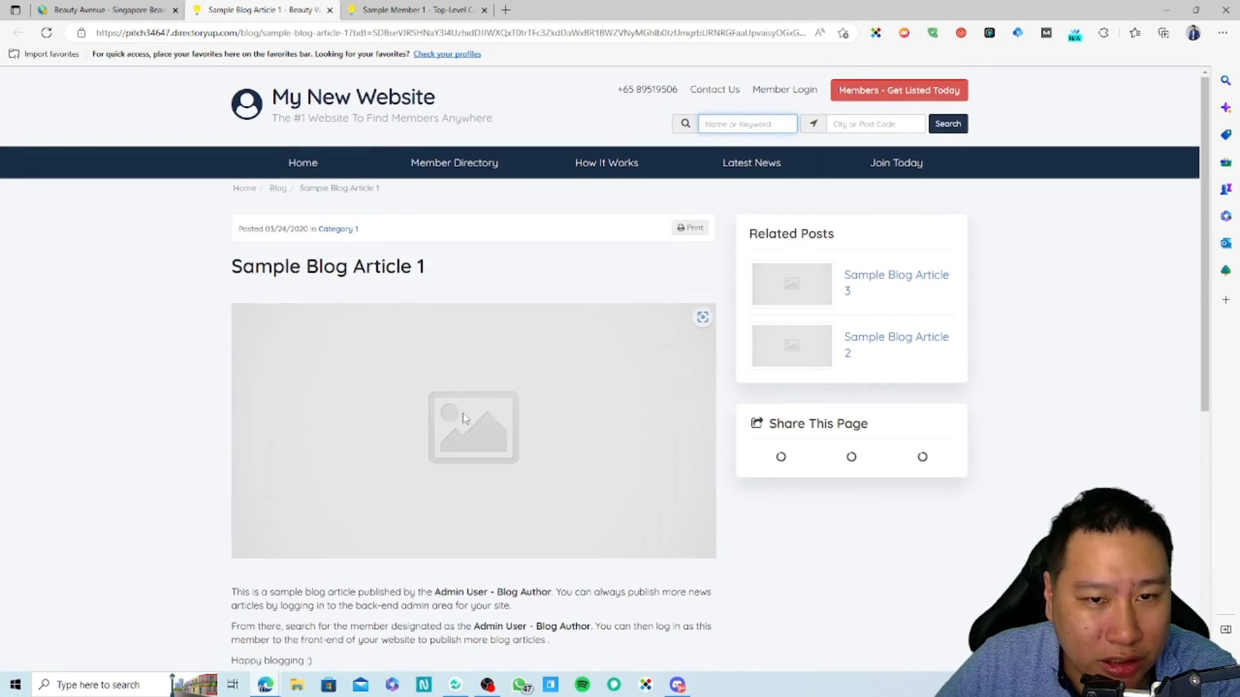